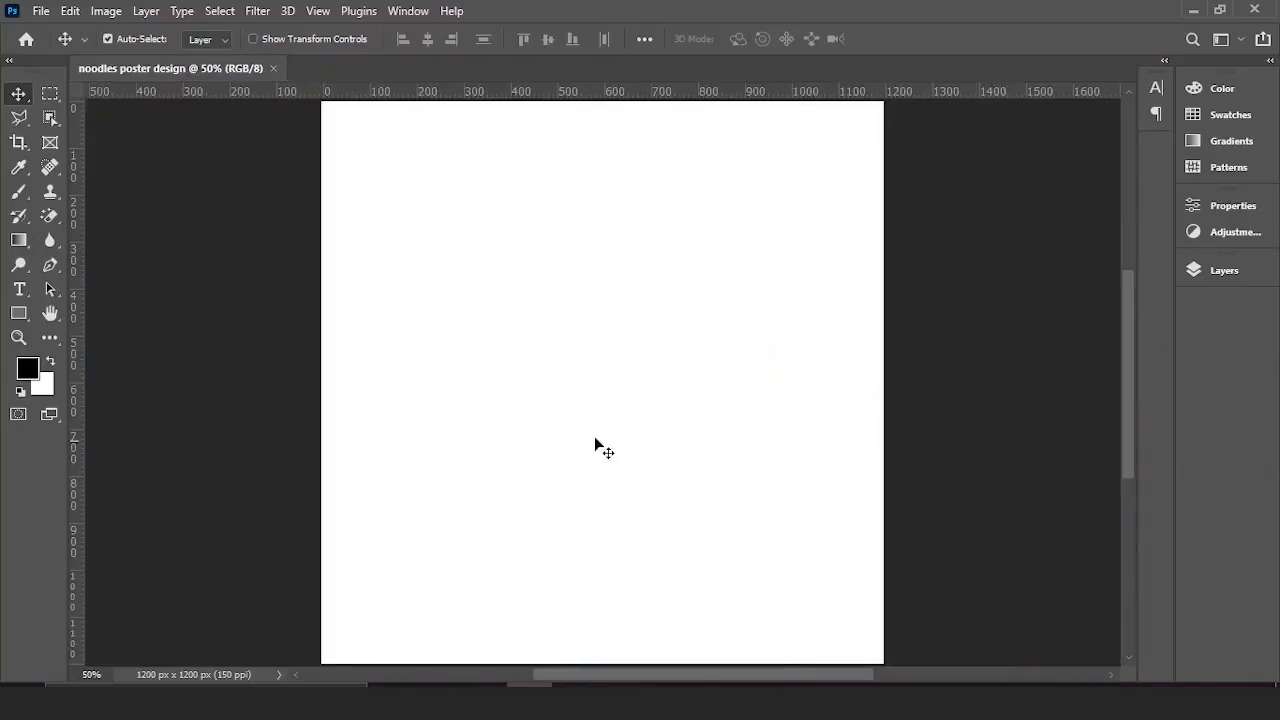
Add a Solid Color fill layer above the Background using the dark red #340000
scroll(595, 442, down, 4)
drag(600, 497, 578, 458)
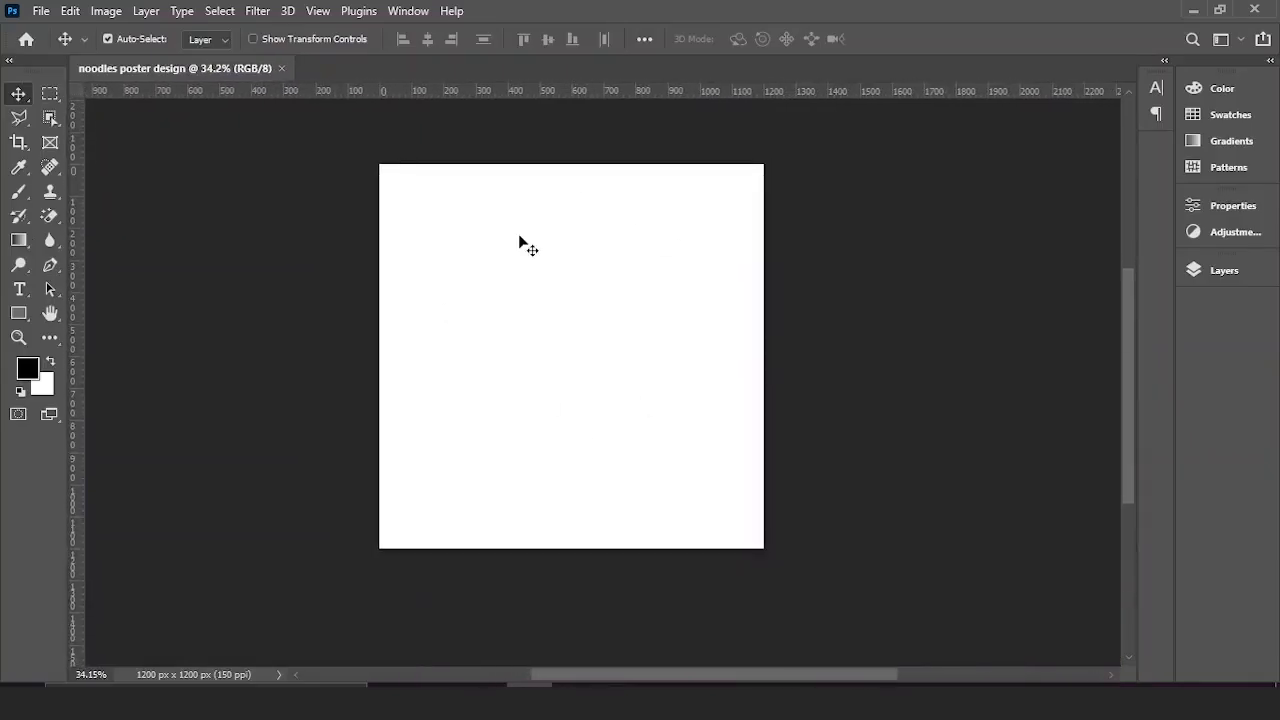
click(1218, 273)
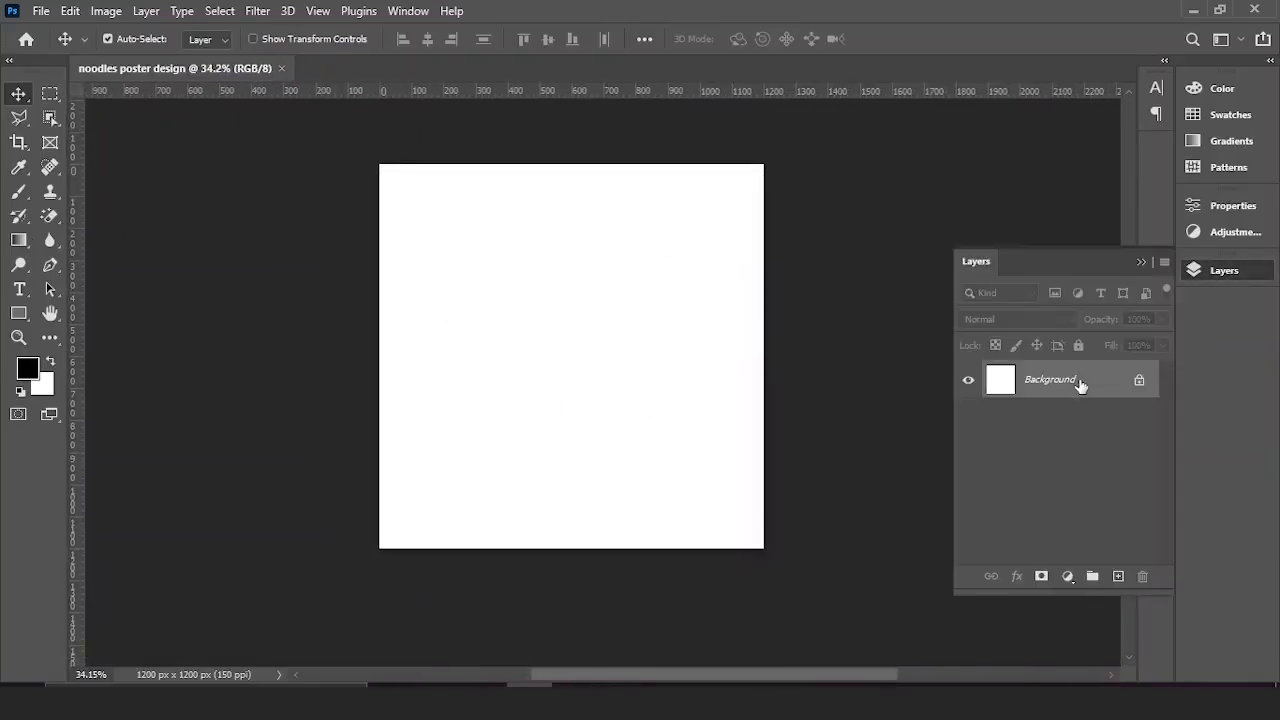
click(1067, 577)
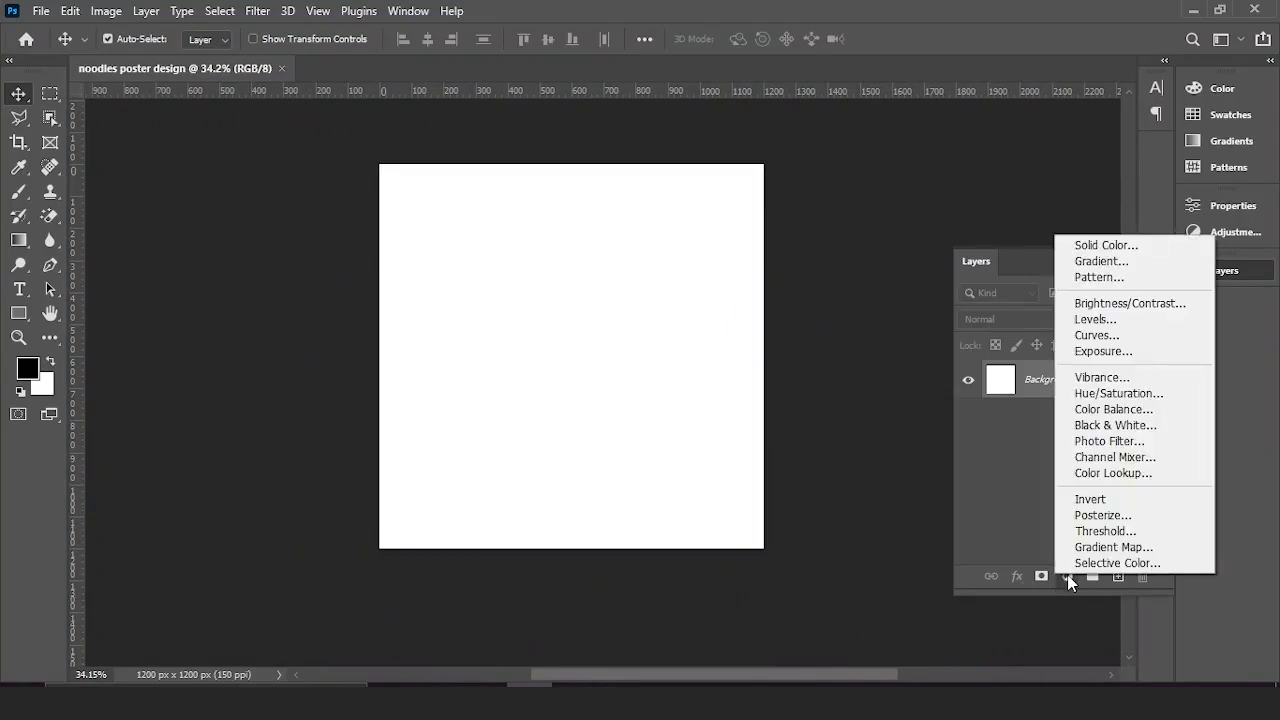
click(1106, 245)
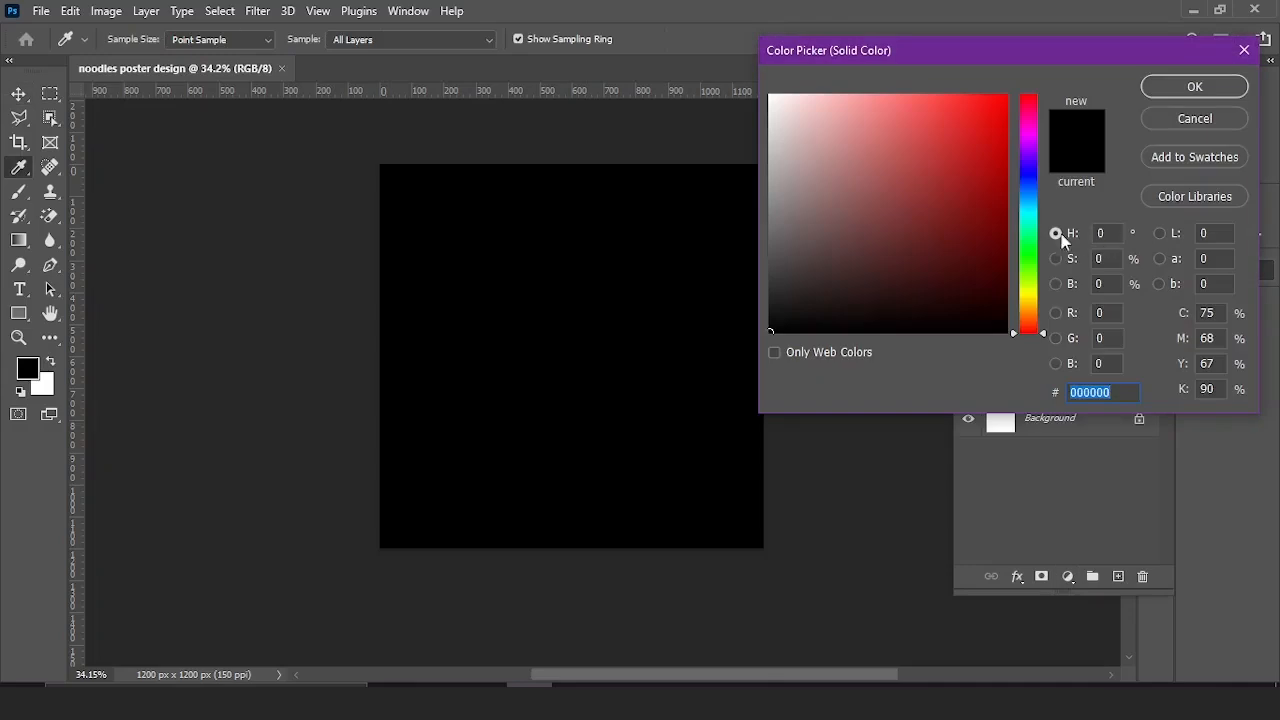
mouse_move(1004, 272)
mouse_down()
mouse_move(1055, 272)
mouse_move(1060, 300)
mouse_move(1066, 284)
mouse_up()
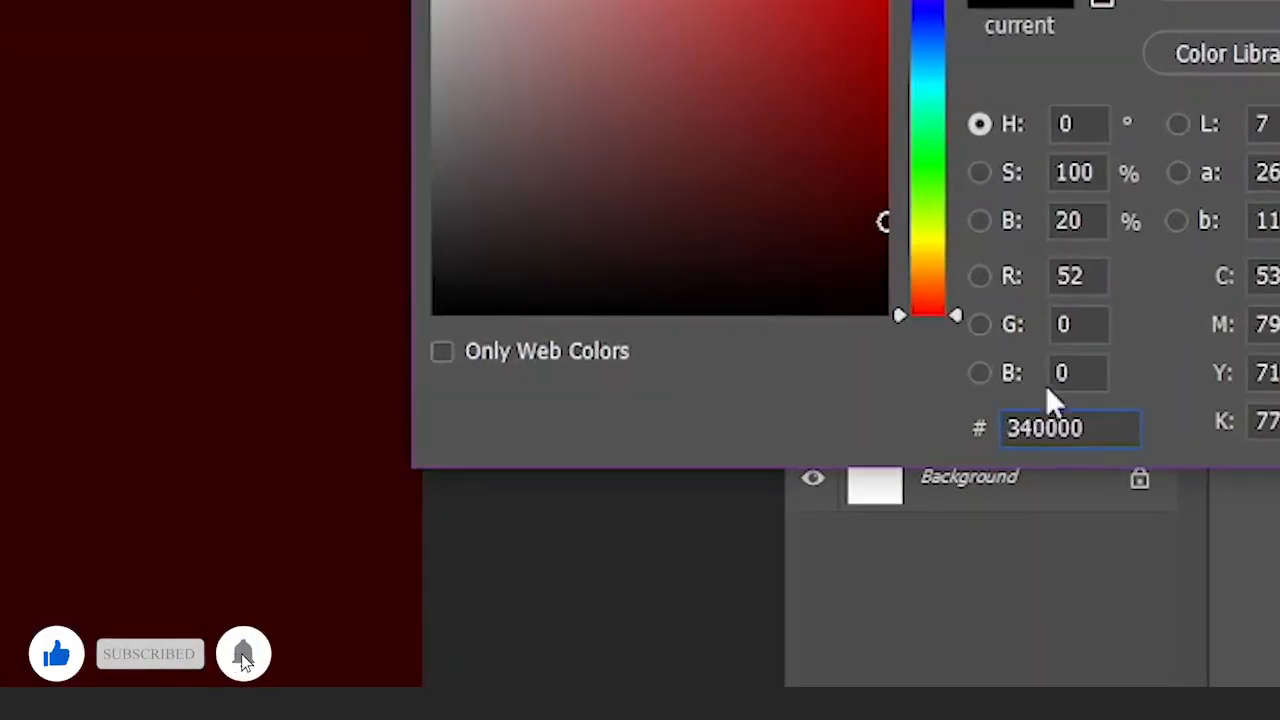
drag(1115, 428, 965, 440)
key(Return)
Create a new layer above the colour fill and set up a Soft Round brush with 0% hardness and 354 px size
click(1120, 576)
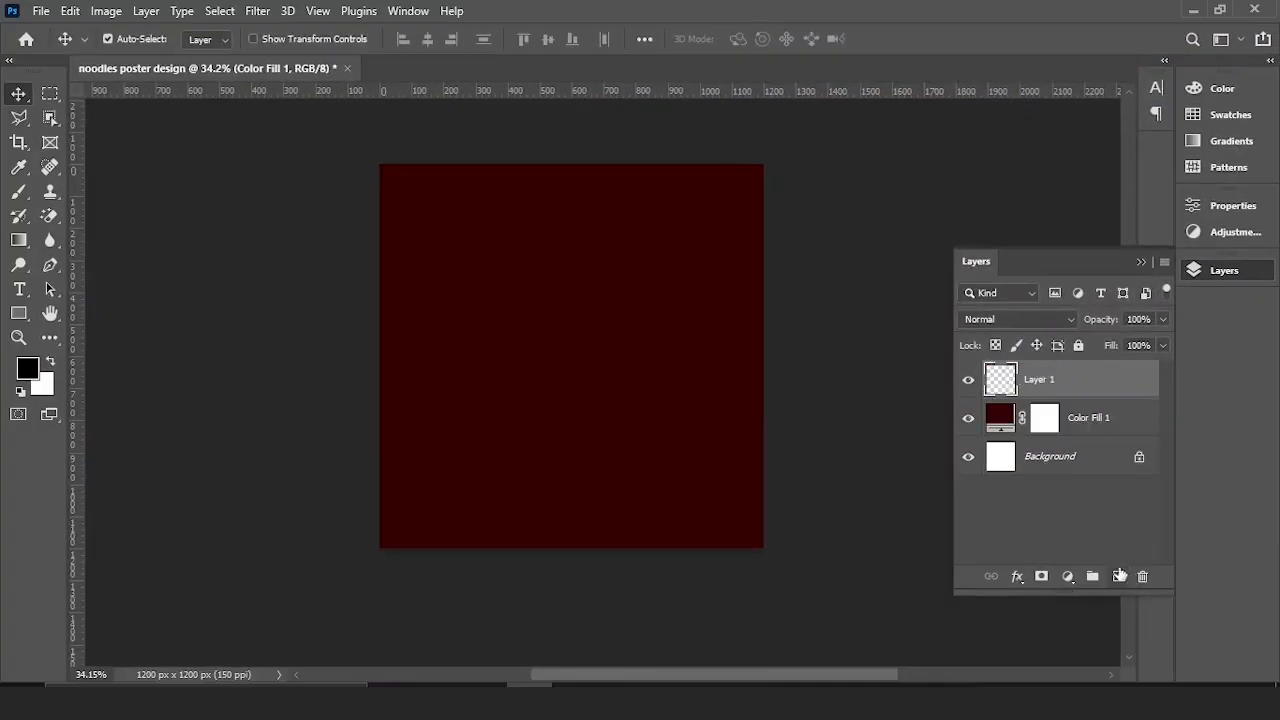
click(19, 192)
click(151, 192)
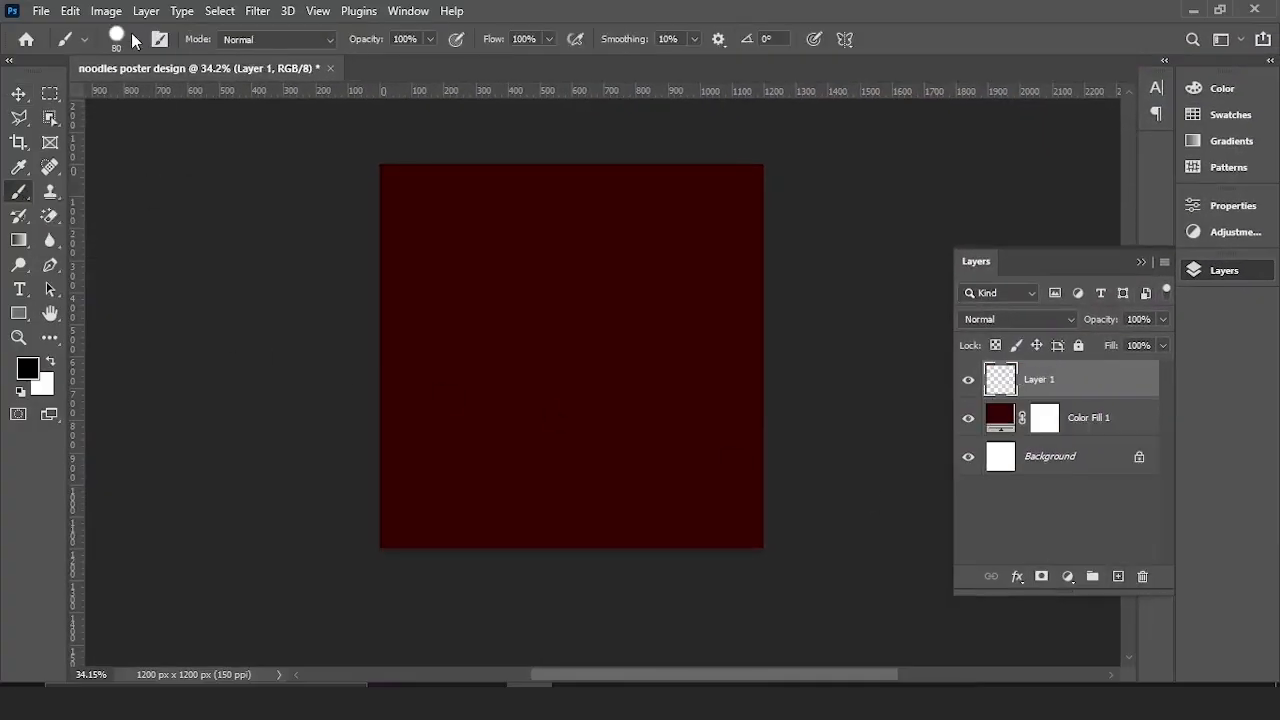
click(133, 40)
drag(224, 143, 105, 143)
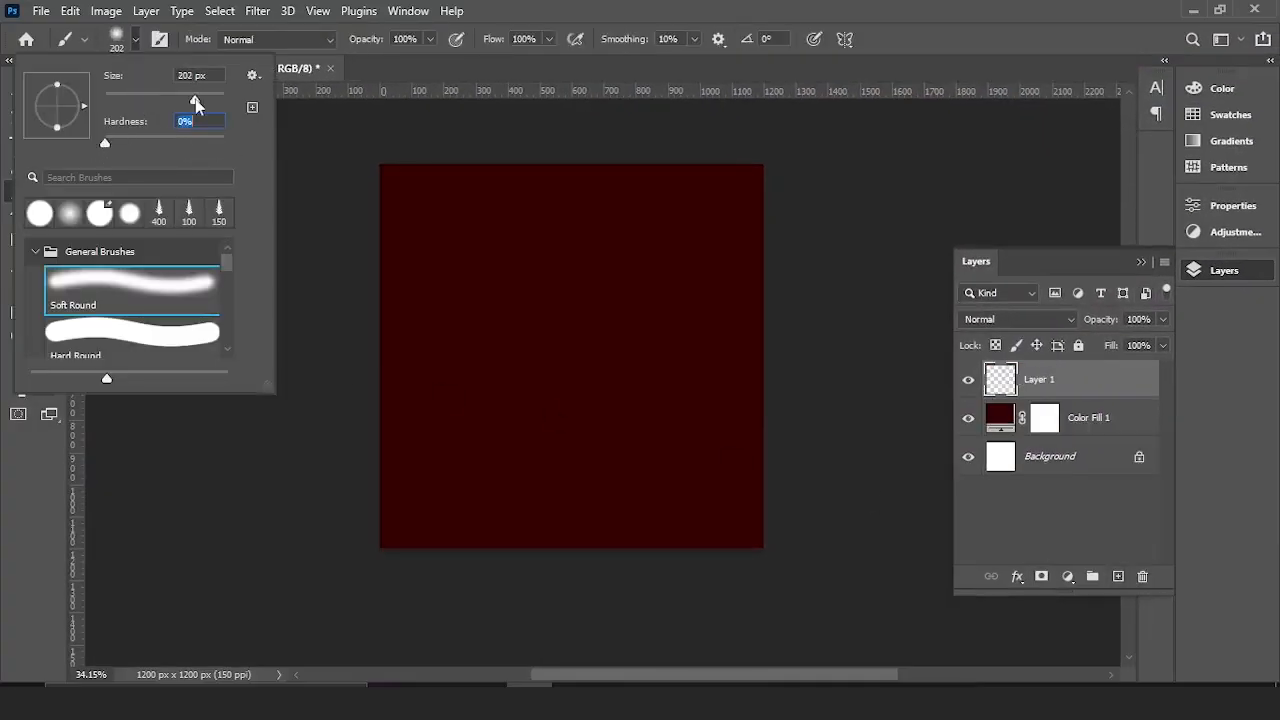
click(135, 40)
Set the foreground colour to a strong, slightly darkened red for the brush
click(28, 368)
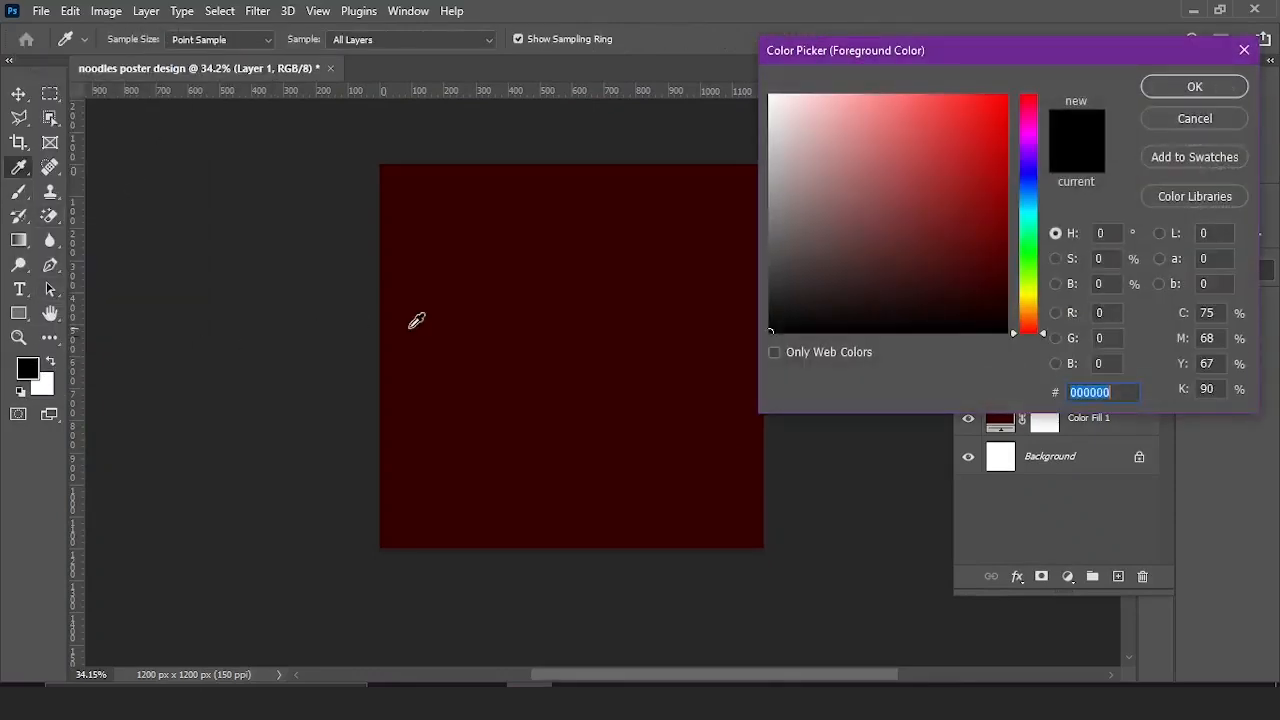
click(526, 301)
drag(952, 196, 1058, 132)
click(1198, 88)
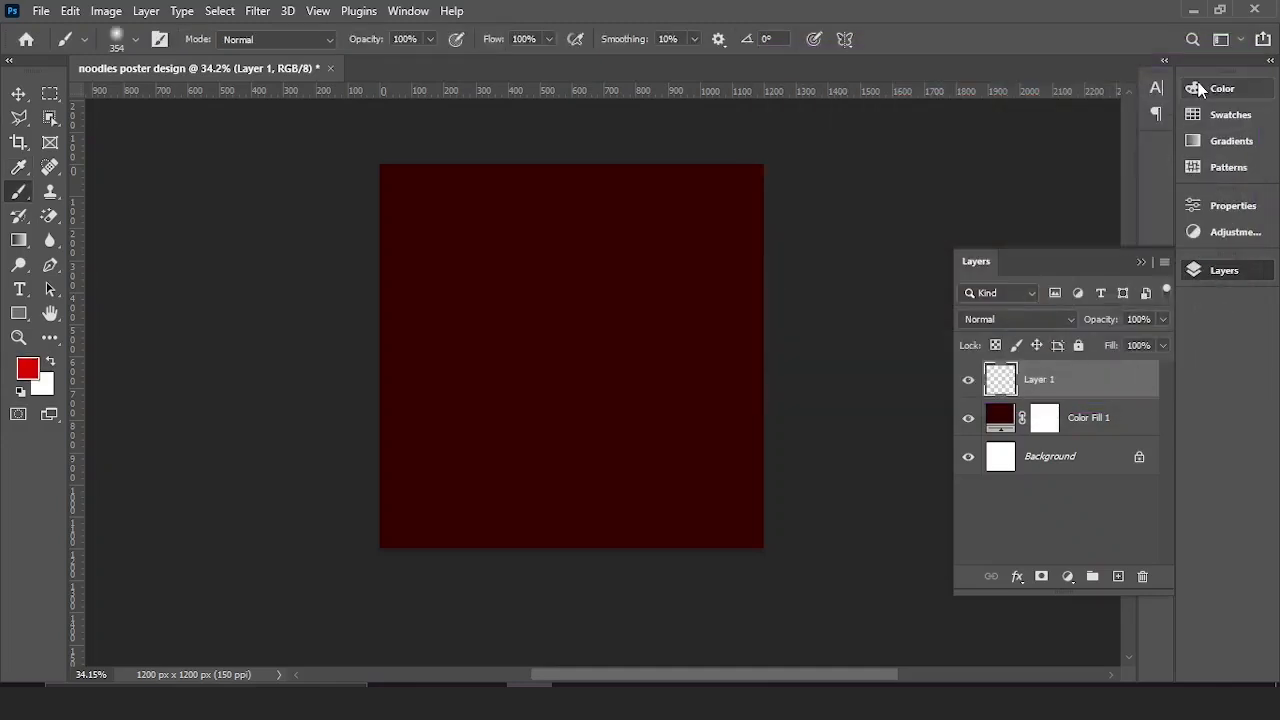
Enlarge the brush to 1000 px, lower its opacity to 50%, and paint one soft red dab in the canvas centre
key(bracketright)
key(bracketright)
key(bracketright)
key(bracketright)
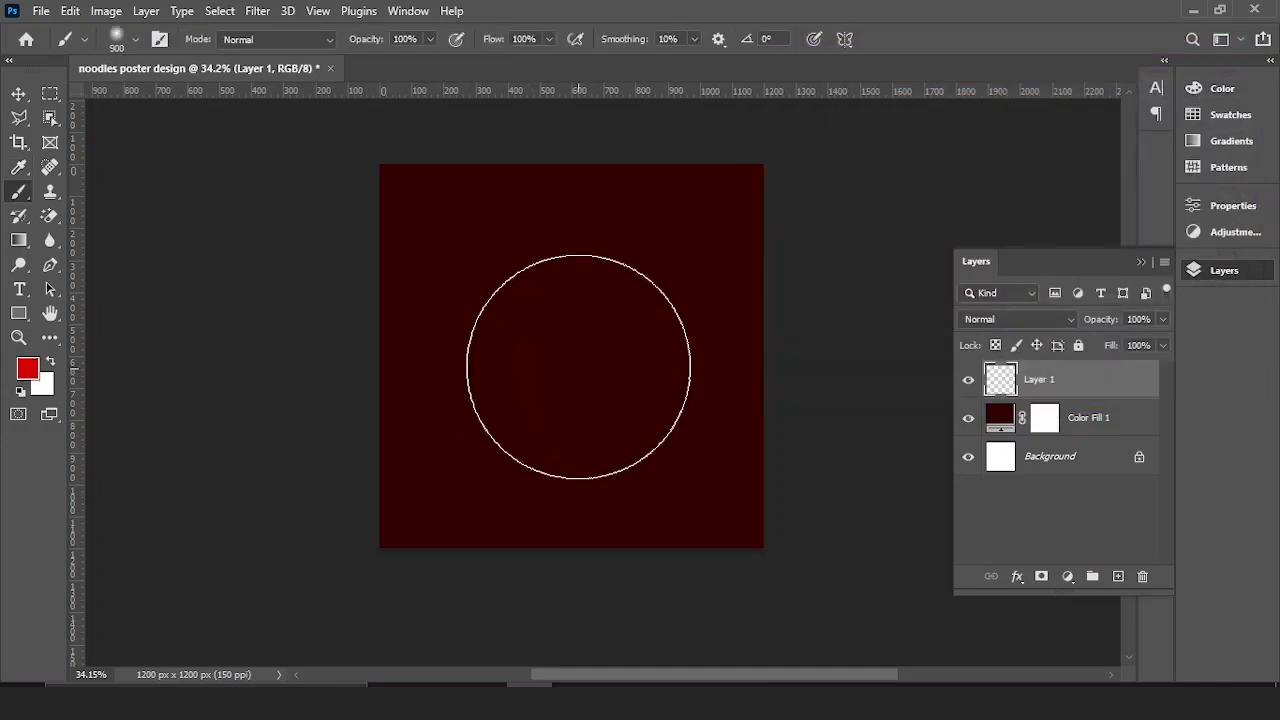
drag(357, 42, 310, 58)
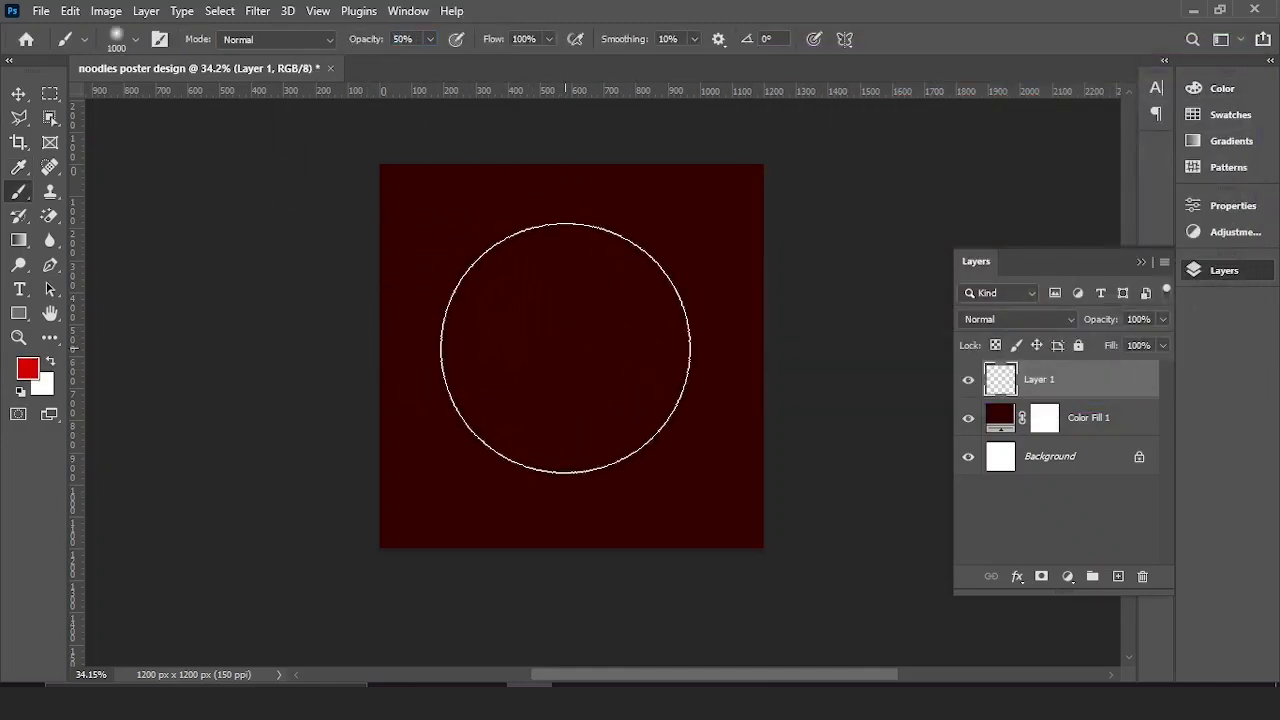
click(566, 343)
Widen the central red glow with a 1500 px brush, painting one dab at 50% opacity and another at 26%
key(bracketright)
key(bracketright)
key(bracketright)
key(bracketright)
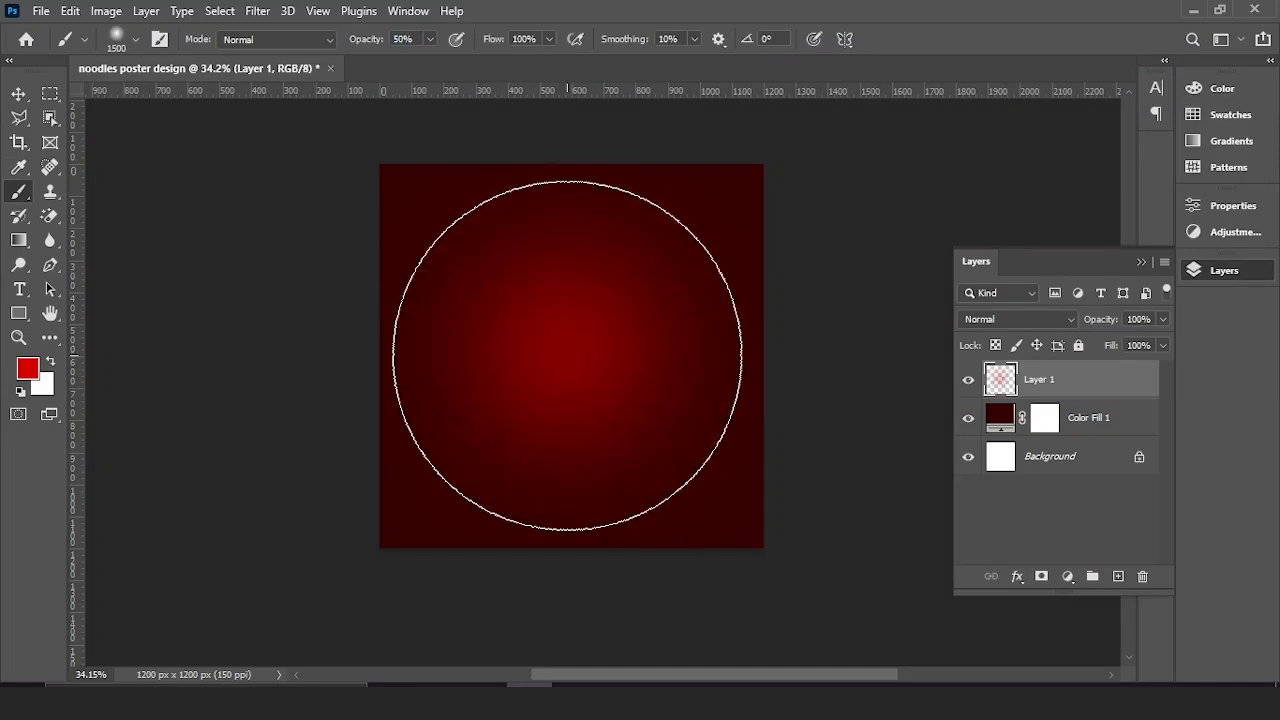
click(567, 355)
scroll(567, 355, up, 2)
scroll(567, 355, down, 1)
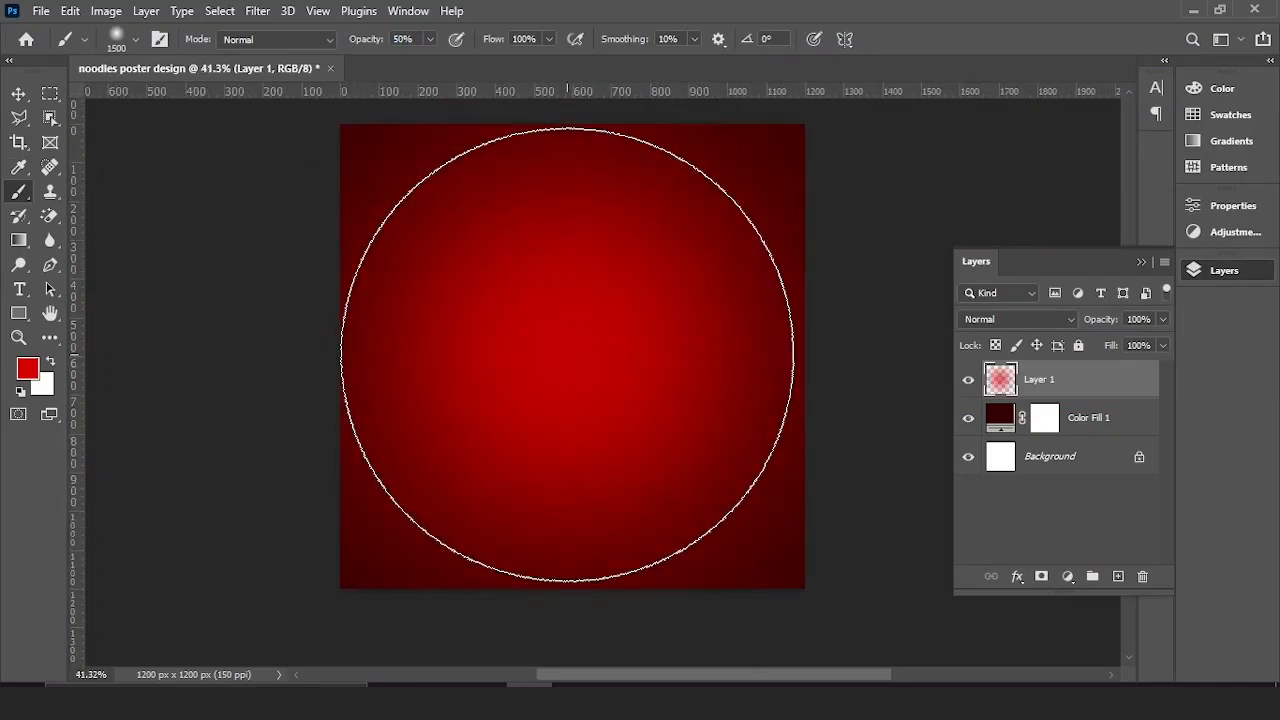
drag(368, 40, 344, 42)
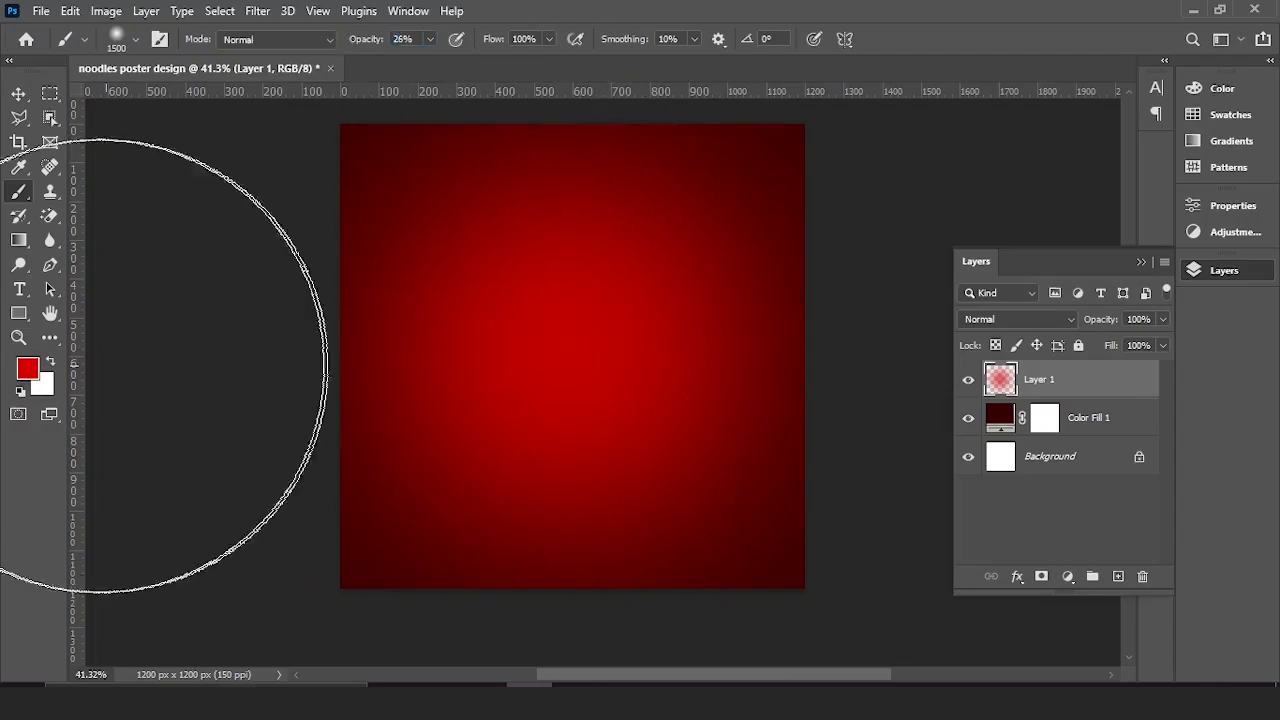
click(577, 355)
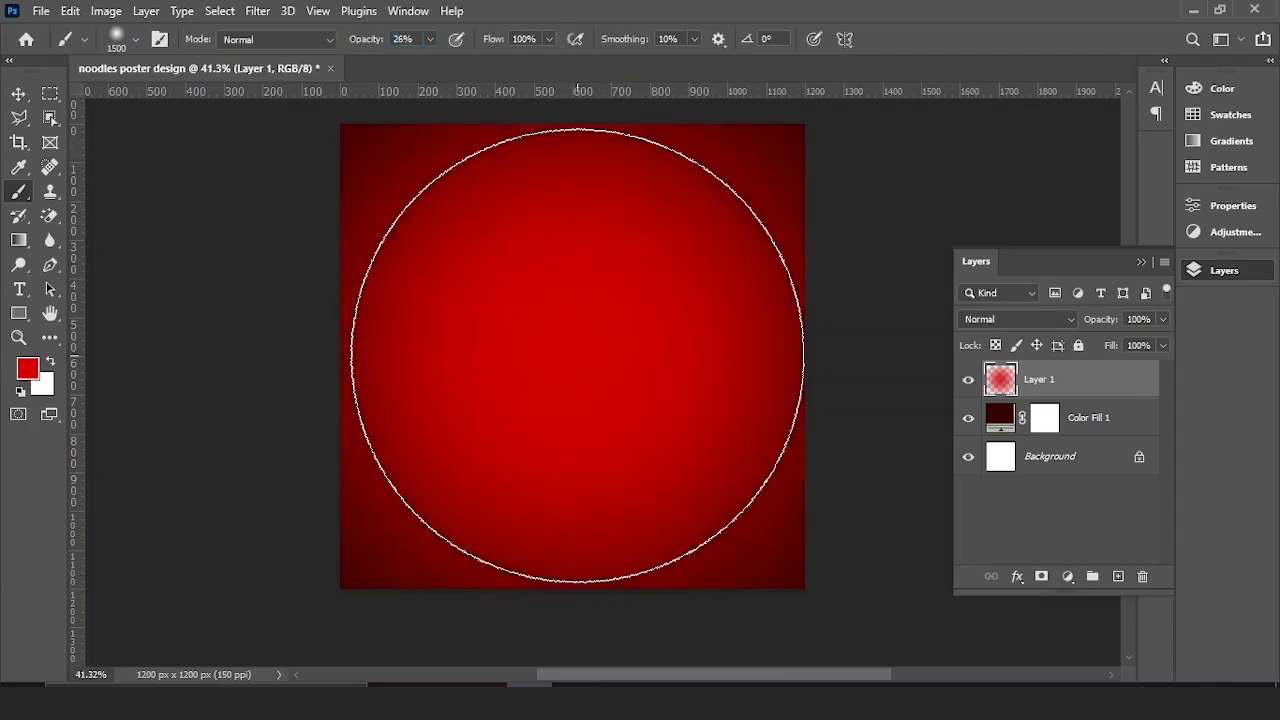
Set the foreground colour to pure red #ff0000
click(27, 369)
click(1008, 100)
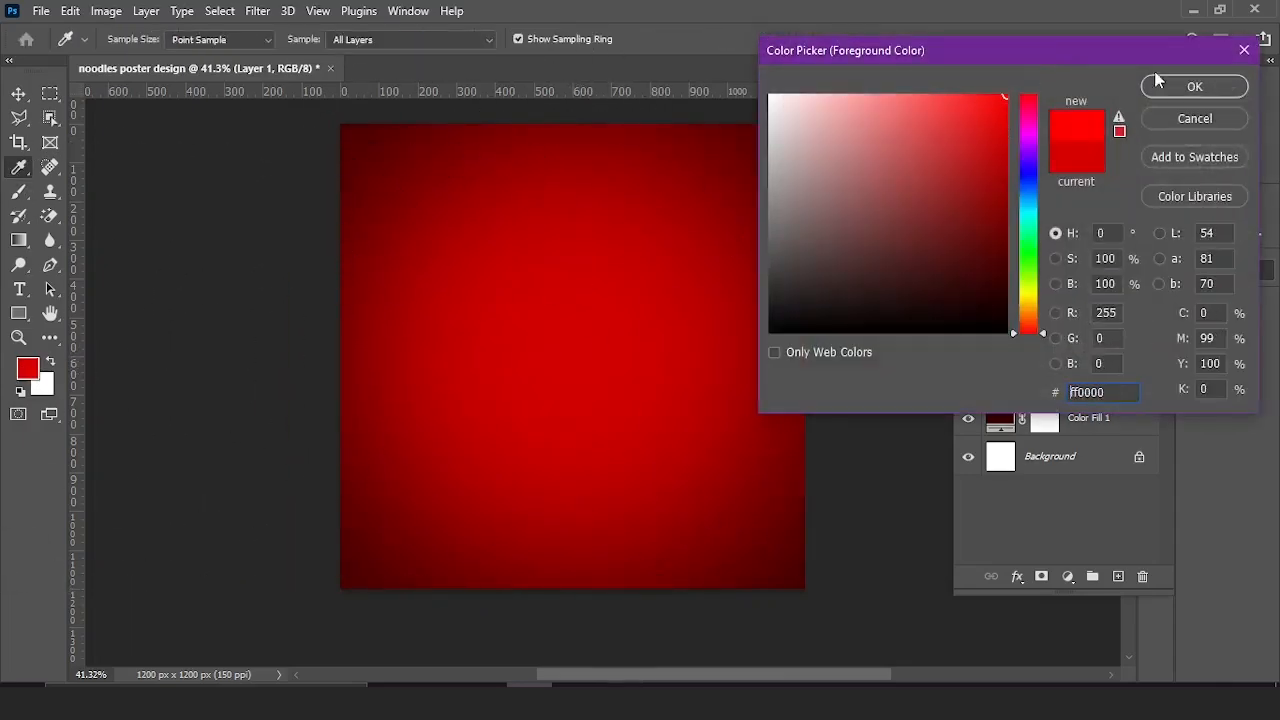
click(1191, 83)
Brighten the centre of the glow at 39% brush opacity with one 1200 px dab and one 1300 px dab
drag(368, 40, 381, 42)
key(bracketleft)
key(bracketleft)
key(bracketleft)
key(bracketleft)
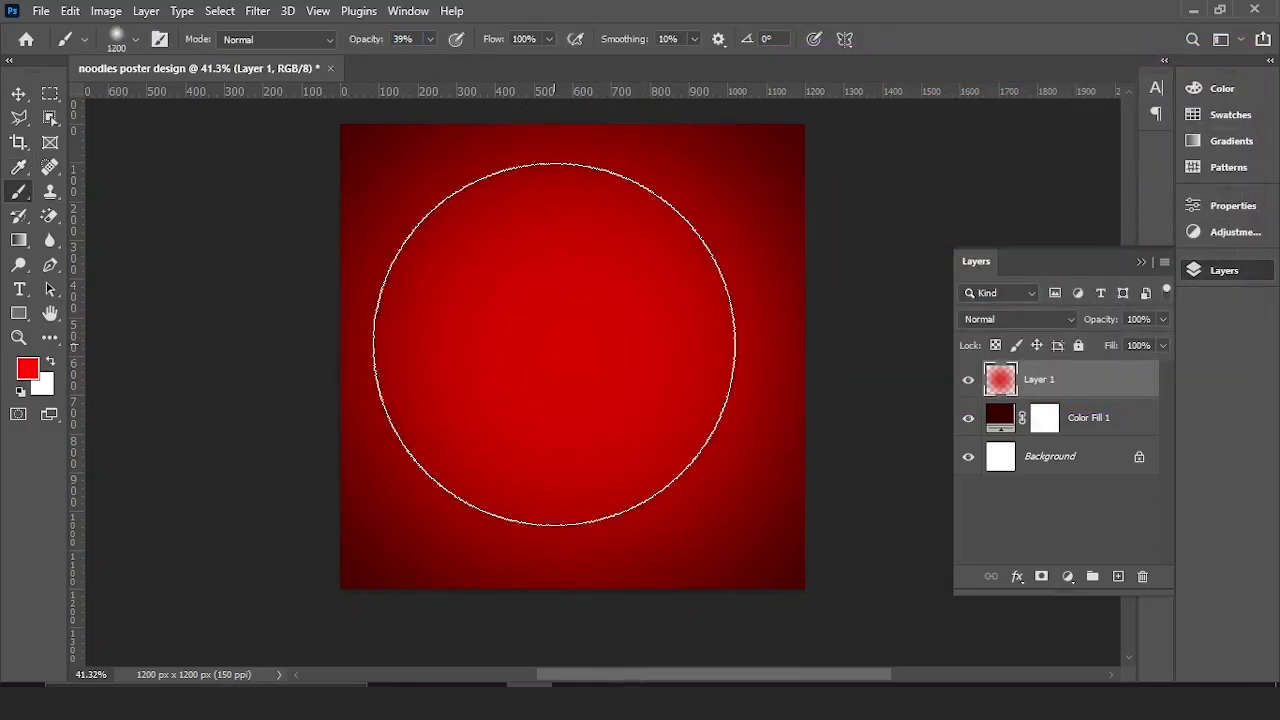
click(567, 347)
key(bracketright)
key(bracketright)
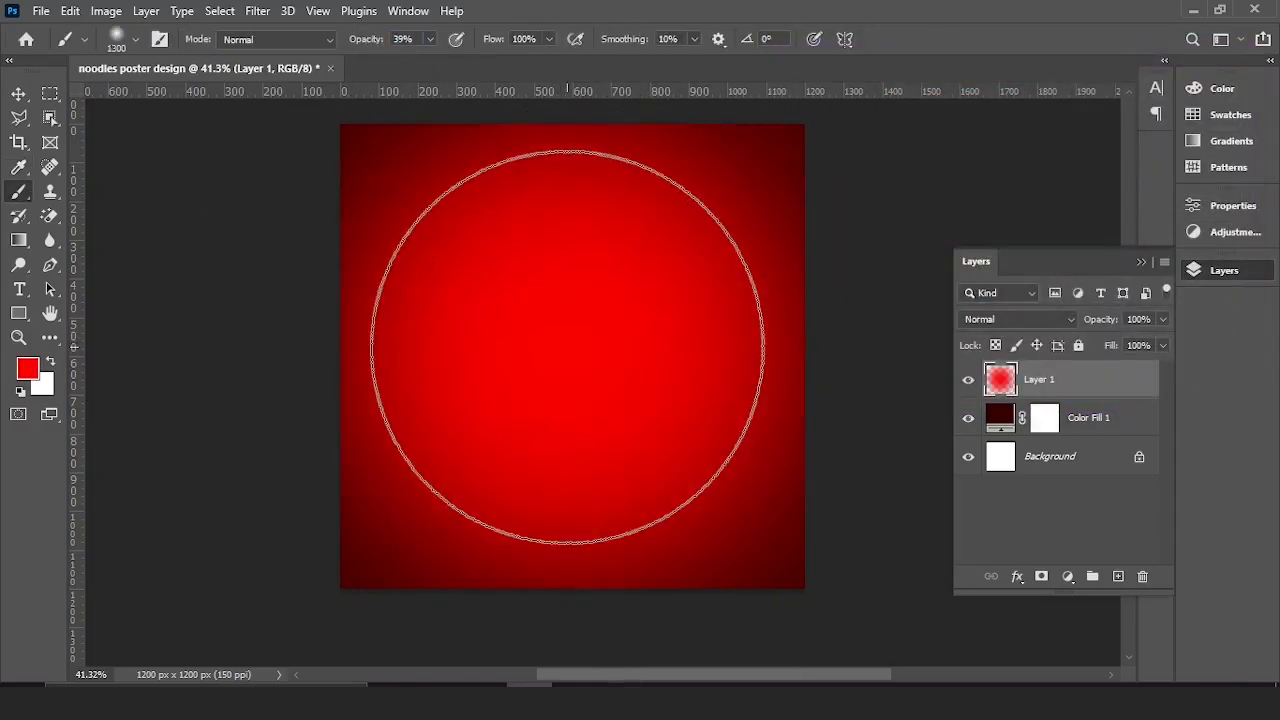
click(567, 347)
Place the pngtree dark textured backdrop image from the delicious noodels folder onto the canvas and show its transform controls
scroll(567, 347, down, 5)
scroll(588, 366, up, 5)
key(v)
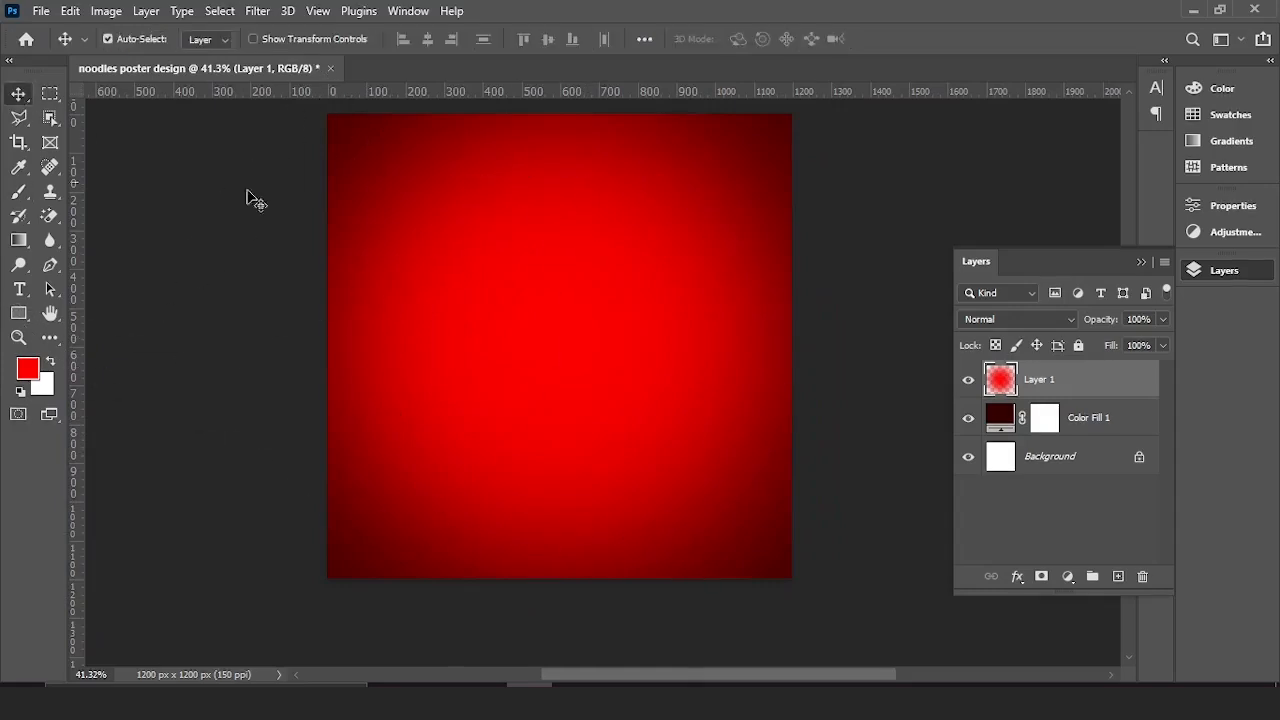
scroll(583, 291, up, 2)
scroll(562, 296, down, 2)
scroll(567, 302, down, 1)
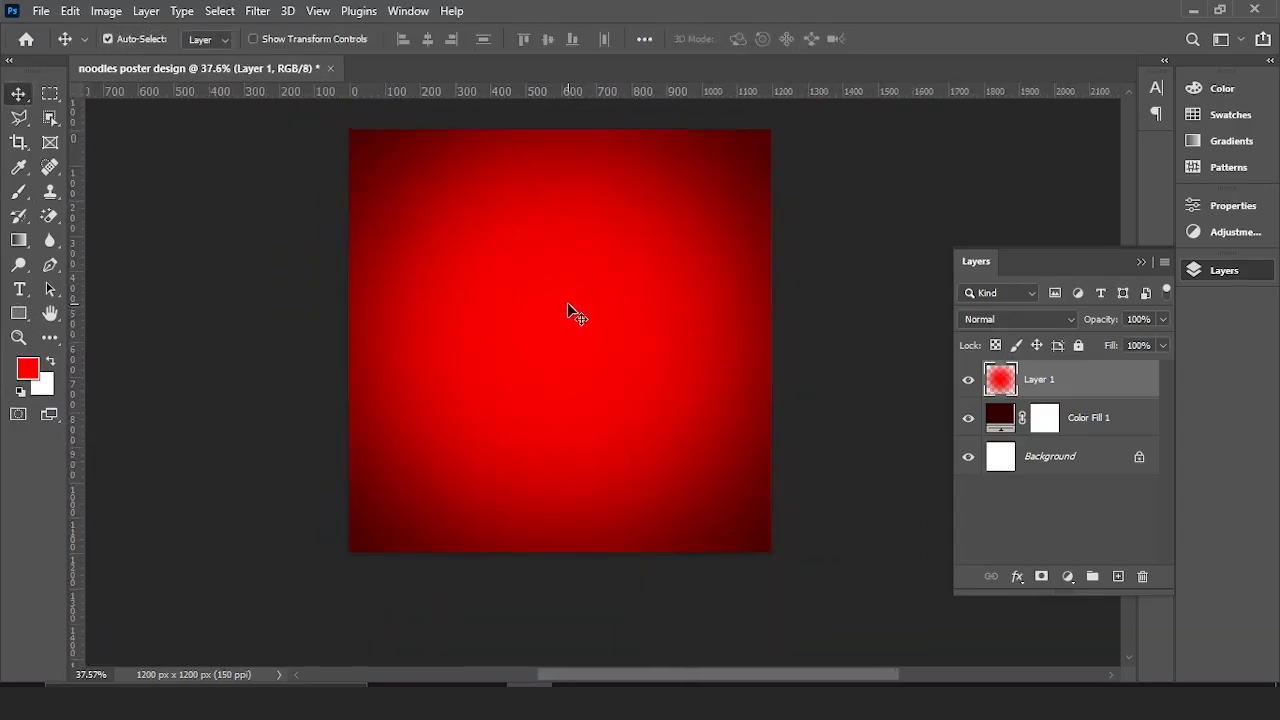
scroll(548, 299, up, 1)
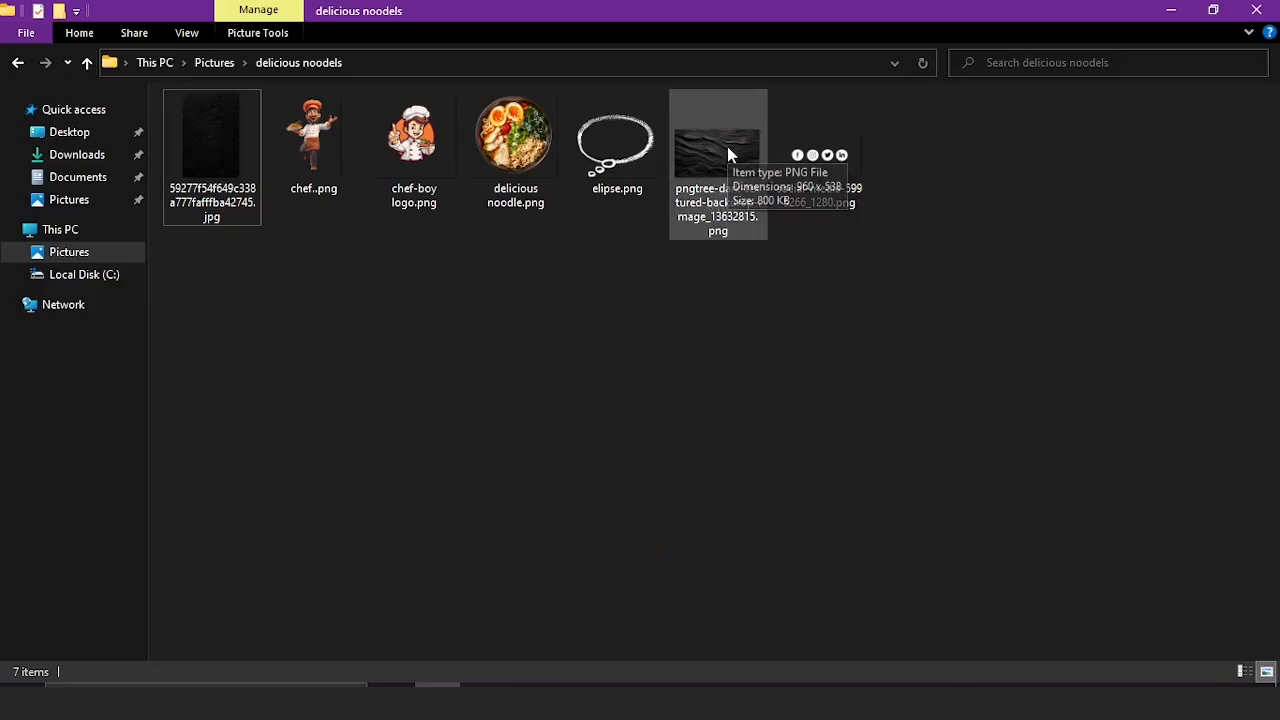
drag(727, 146, 566, 398)
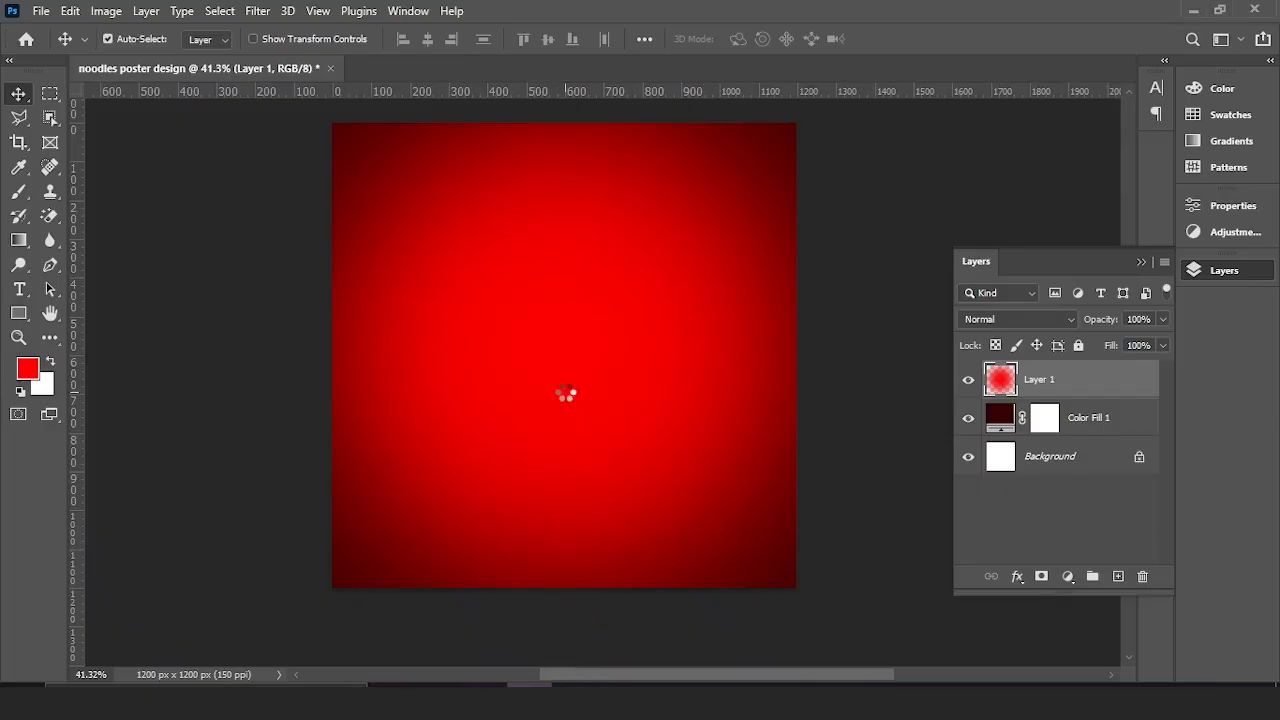
click(253, 39)
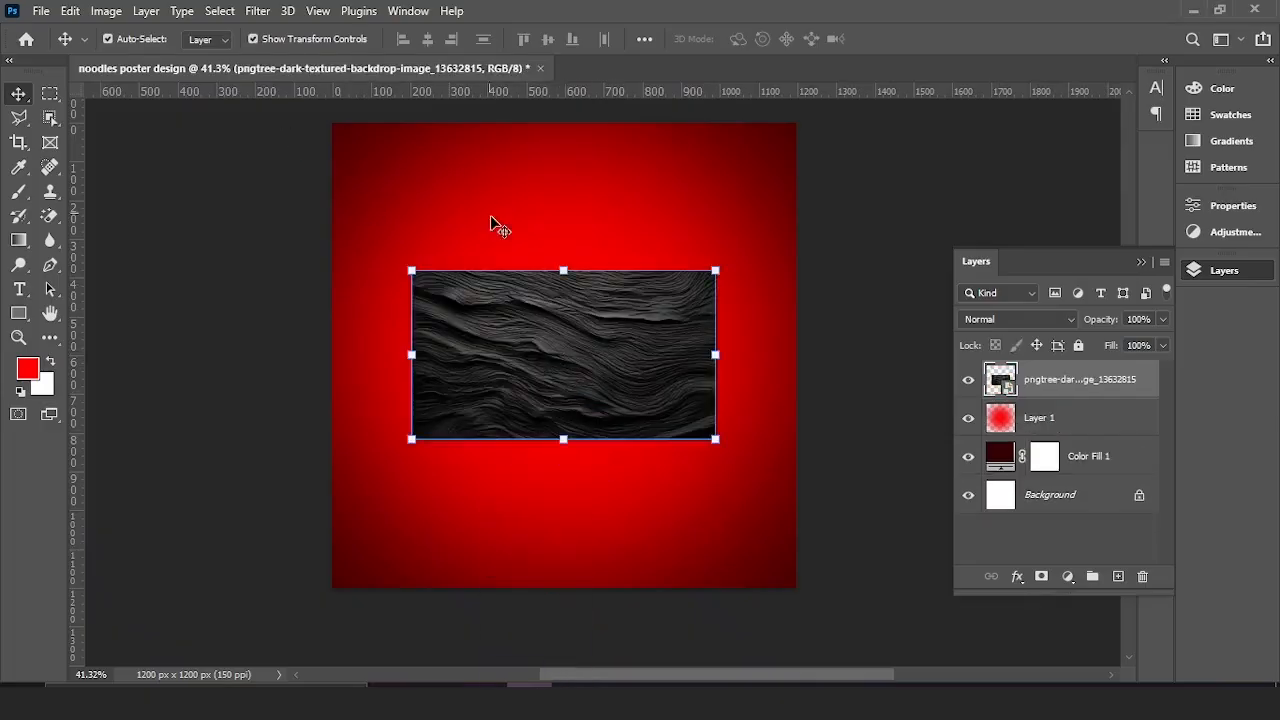
right_click(541, 353)
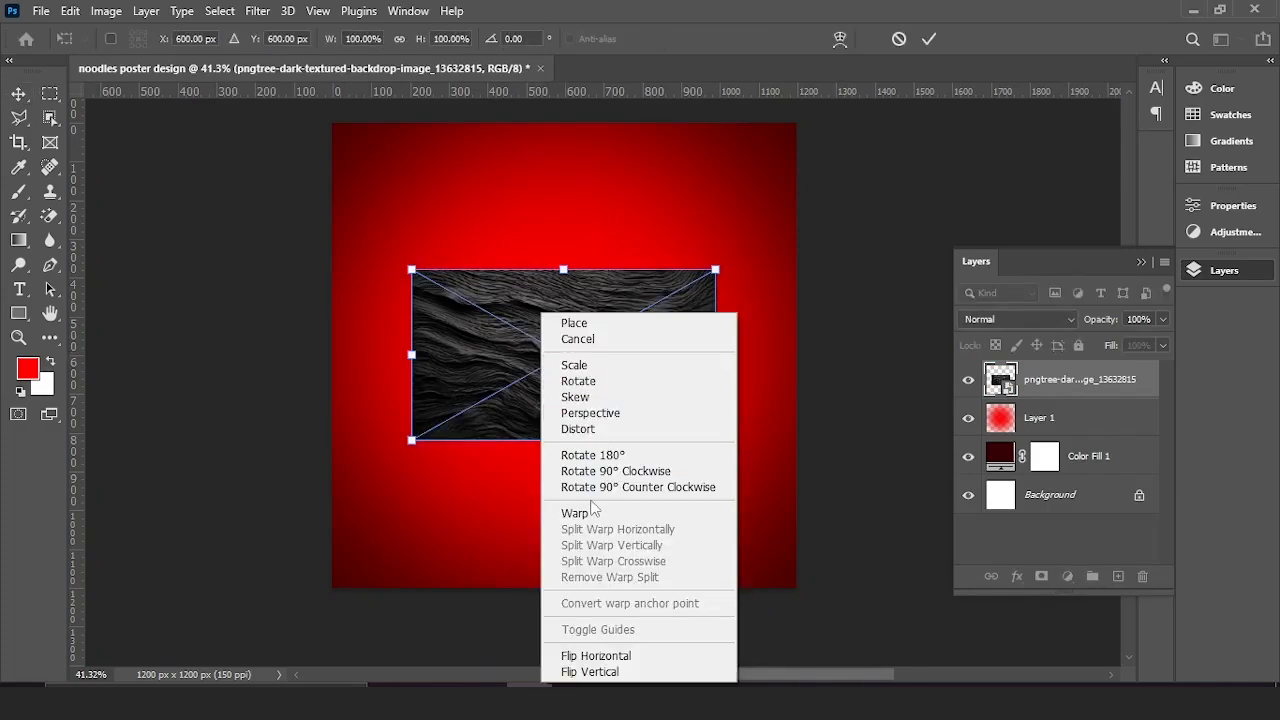
click(592, 455)
right_click(569, 391)
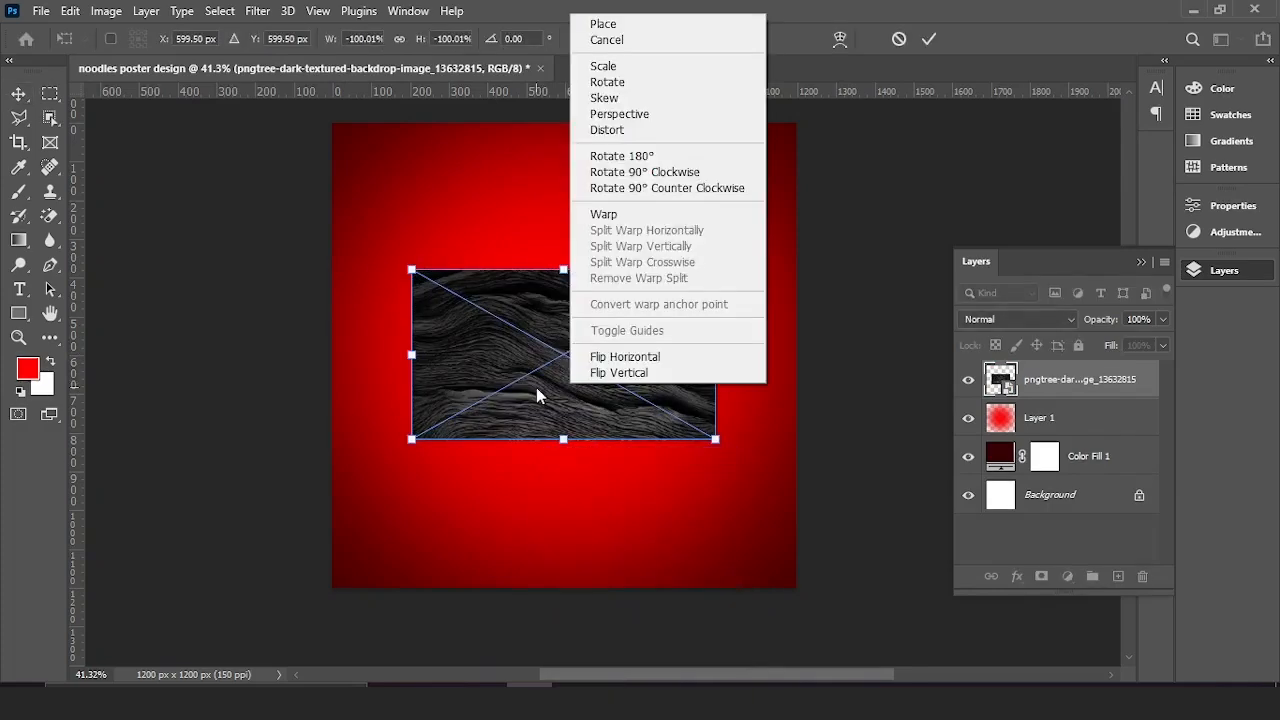
click(536, 388)
key(ctrl+z)
Rotate the texture image 90° clockwise and scale it to about 287.6% so it covers the whole canvas
right_click(535, 388)
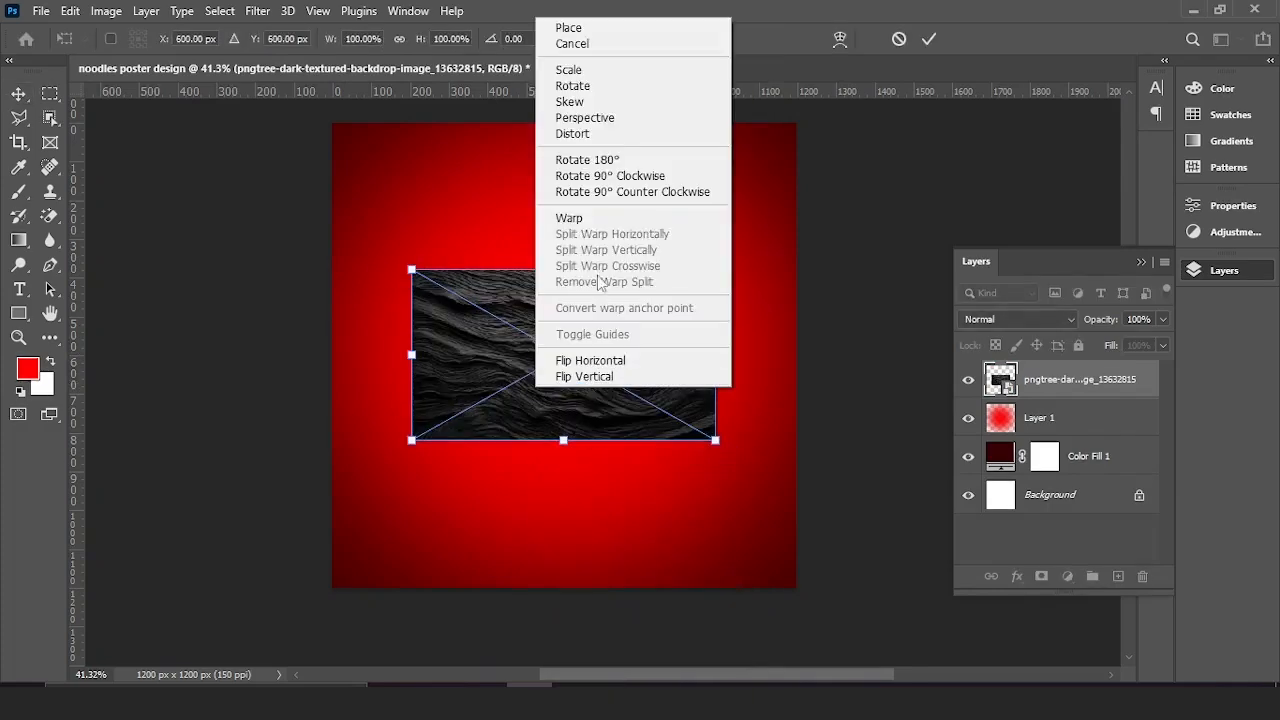
click(614, 177)
scroll(659, 481, down, 2)
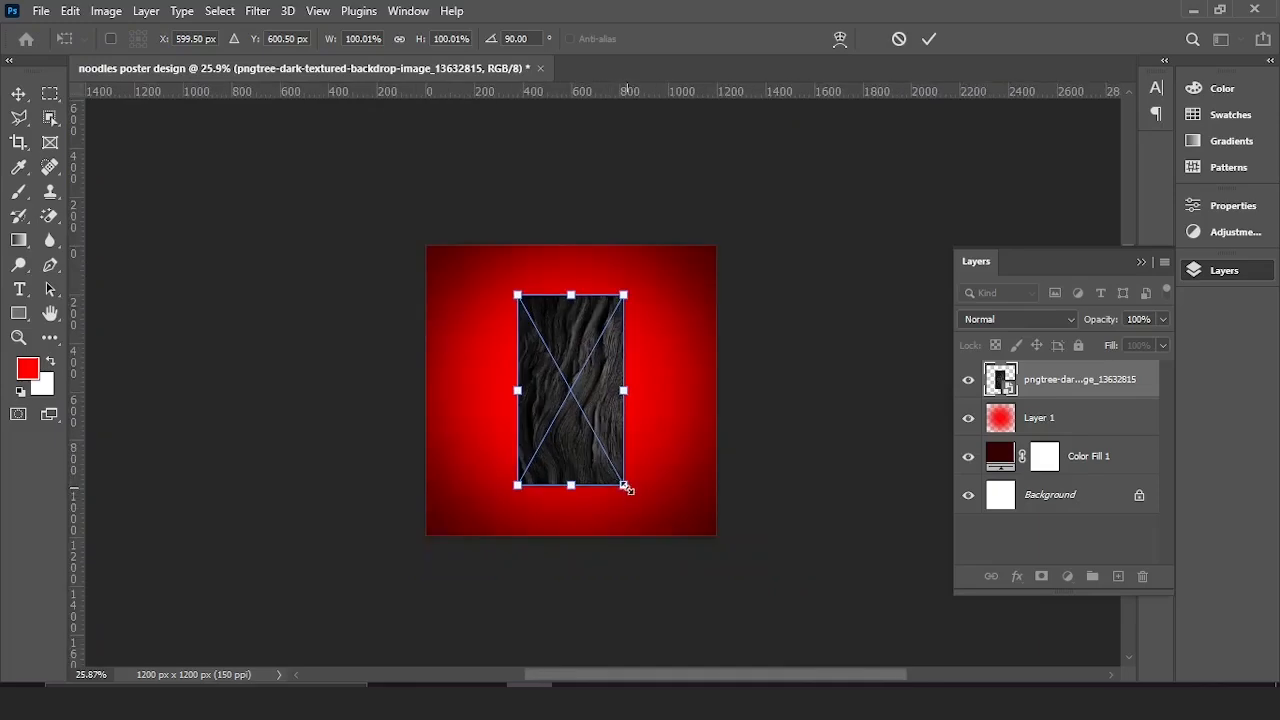
drag(626, 487, 868, 597)
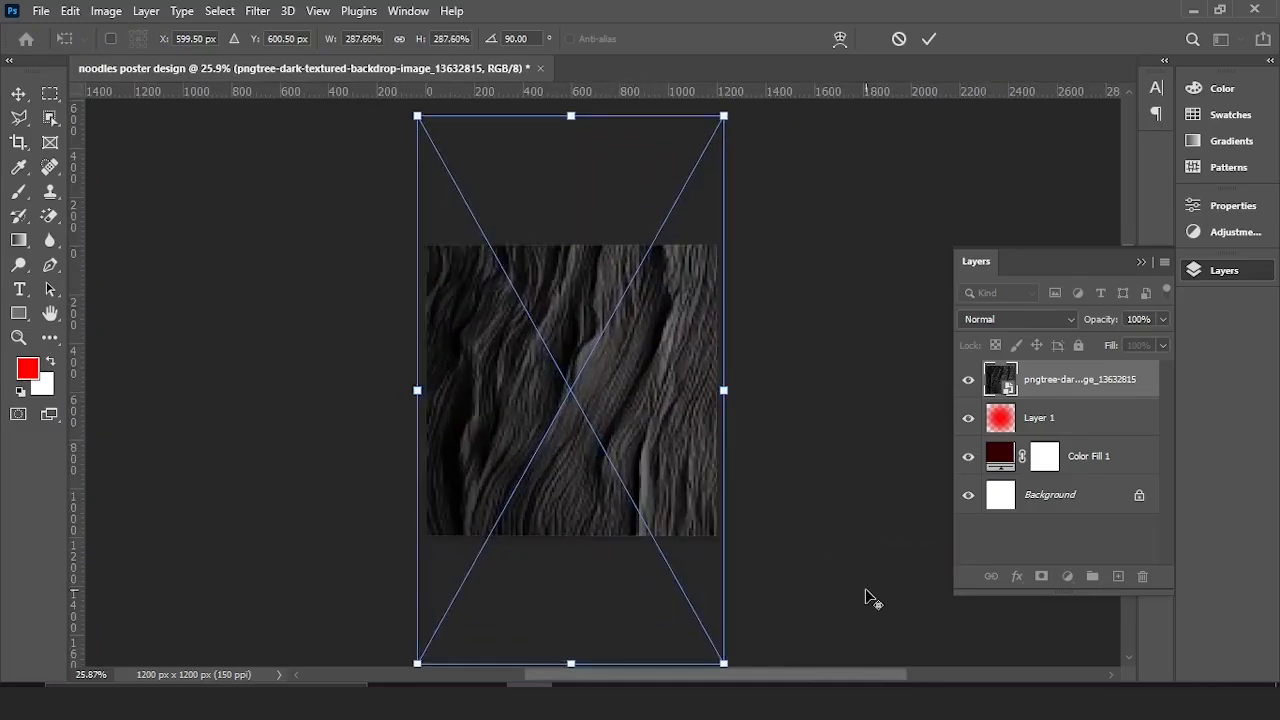
click(929, 39)
Shift the texture image so its right edge aligns with the right edge of the canvas
scroll(583, 266, up, 3)
scroll(551, 223, down, 1)
drag(551, 223, 562, 306)
drag(538, 284, 523, 300)
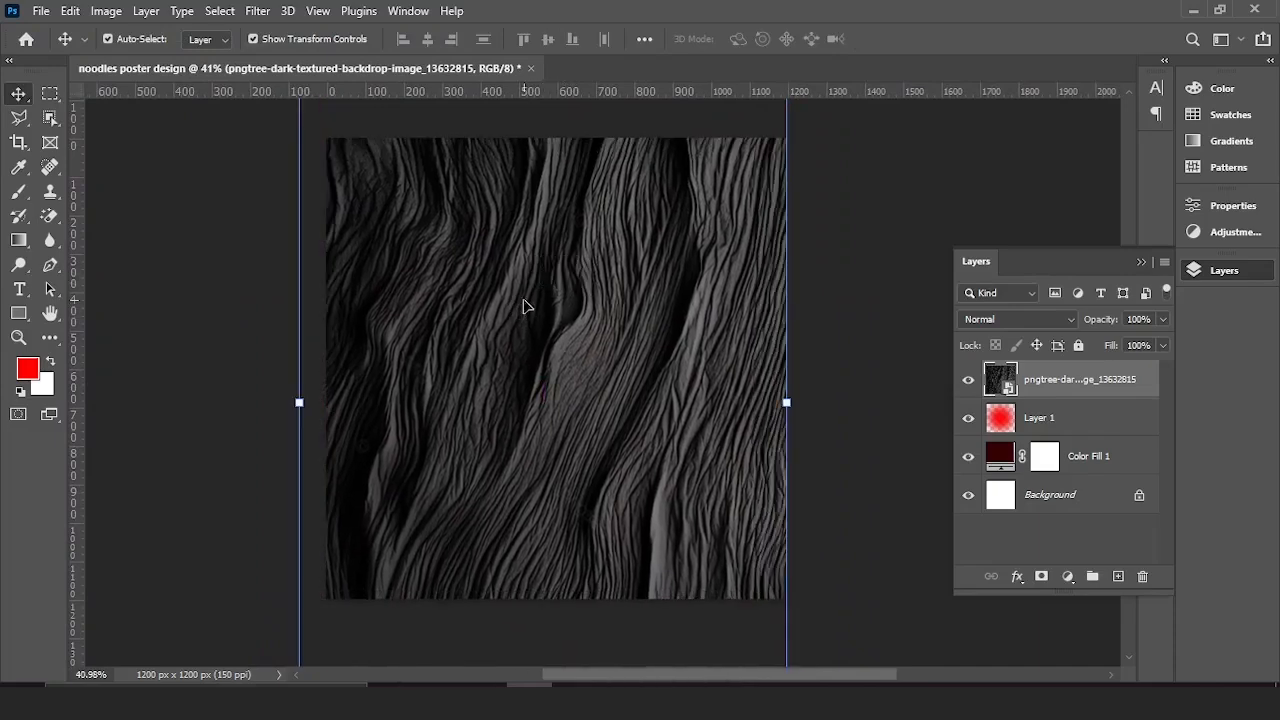
Set the texture layer to Soft Light with reduced opacity, and keep the red glow layer at 100% opacity
click(996, 319)
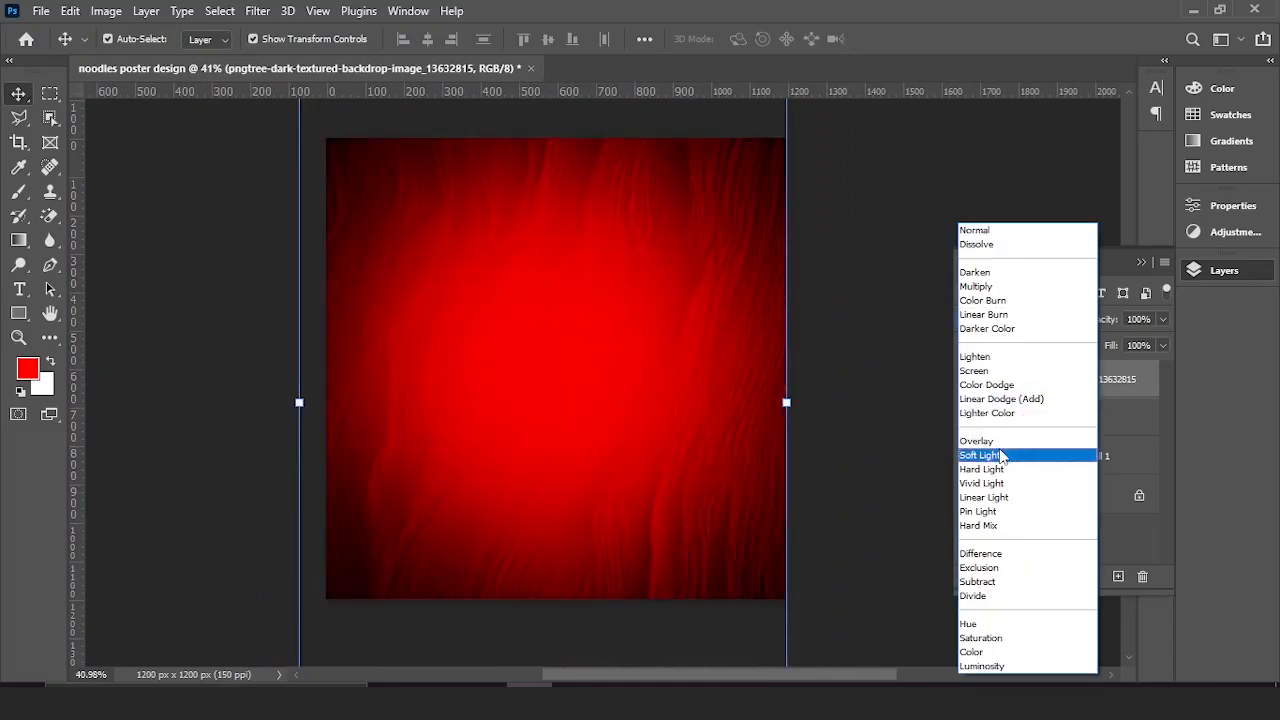
click(1000, 452)
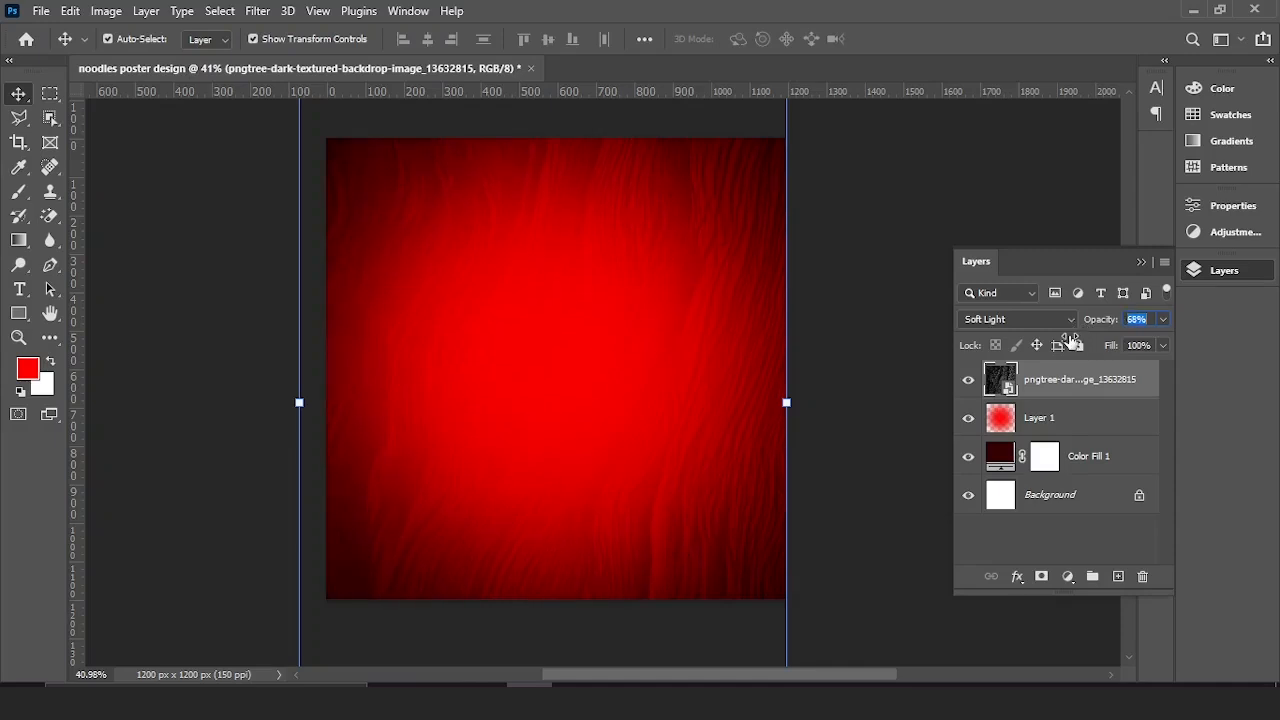
click(1082, 421)
drag(1100, 320, 1138, 308)
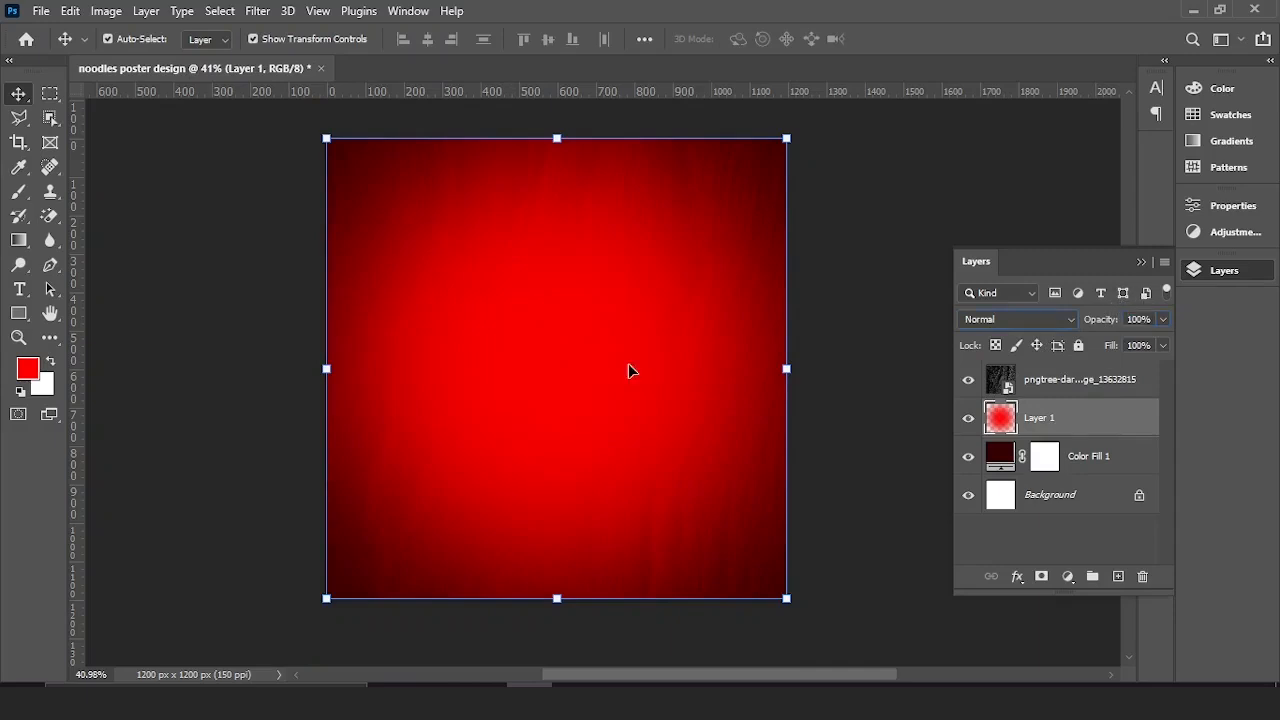
Deselect all layers and check the blended red textured background
click(902, 518)
scroll(518, 447, up, 3)
drag(567, 314, 570, 351)
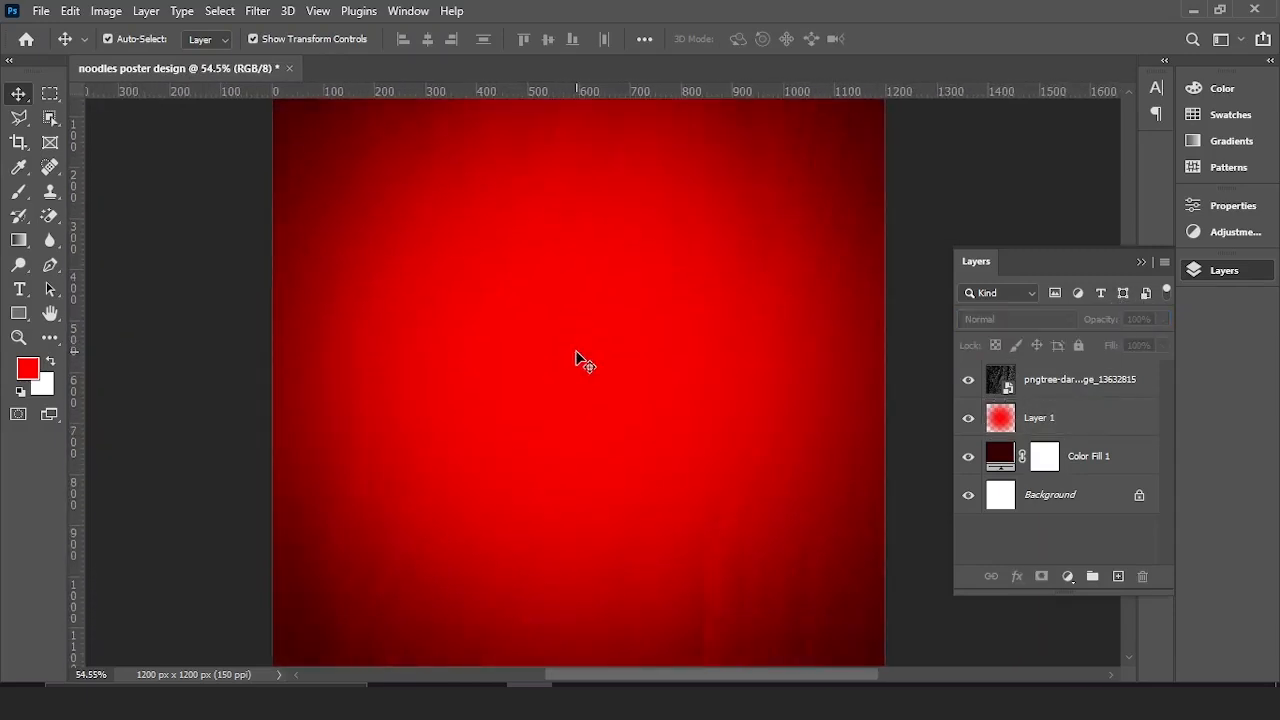
scroll(577, 360, down, 2)
scroll(640, 354, up, 1)
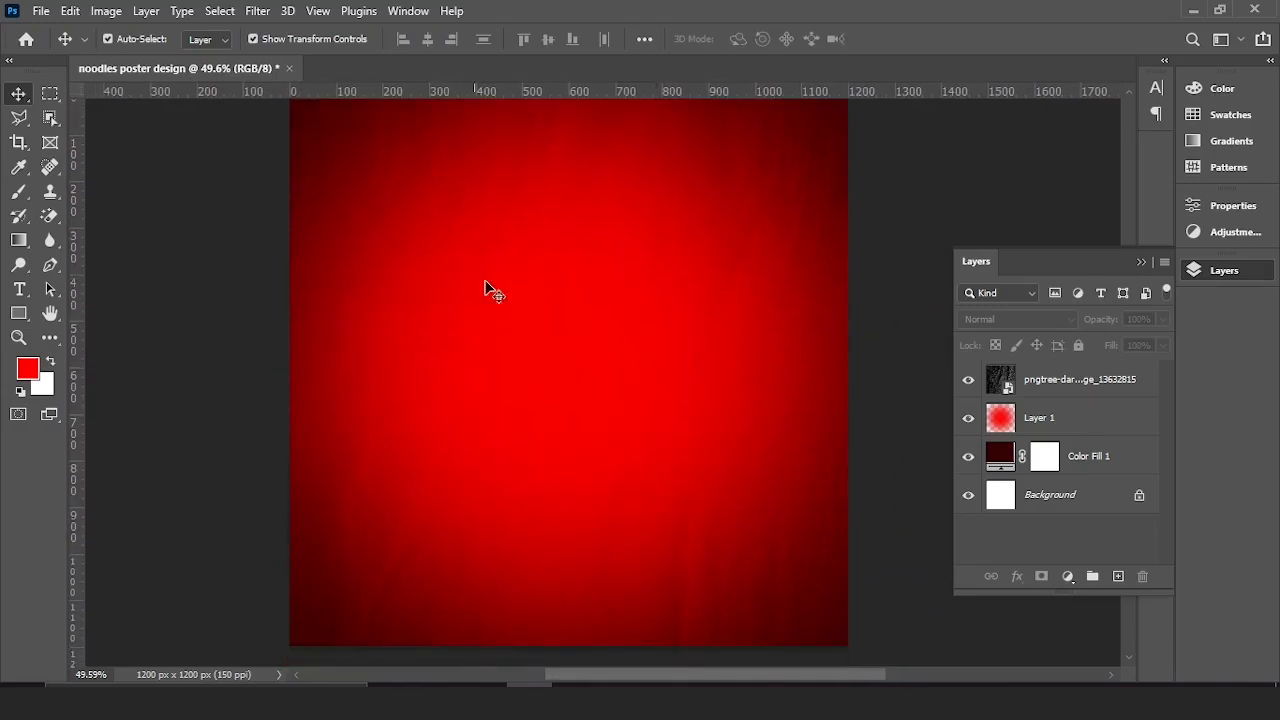
Group the texture, red glow and colour fill layers, name the group "ground" and lock it
scroll(500, 310, down, 1)
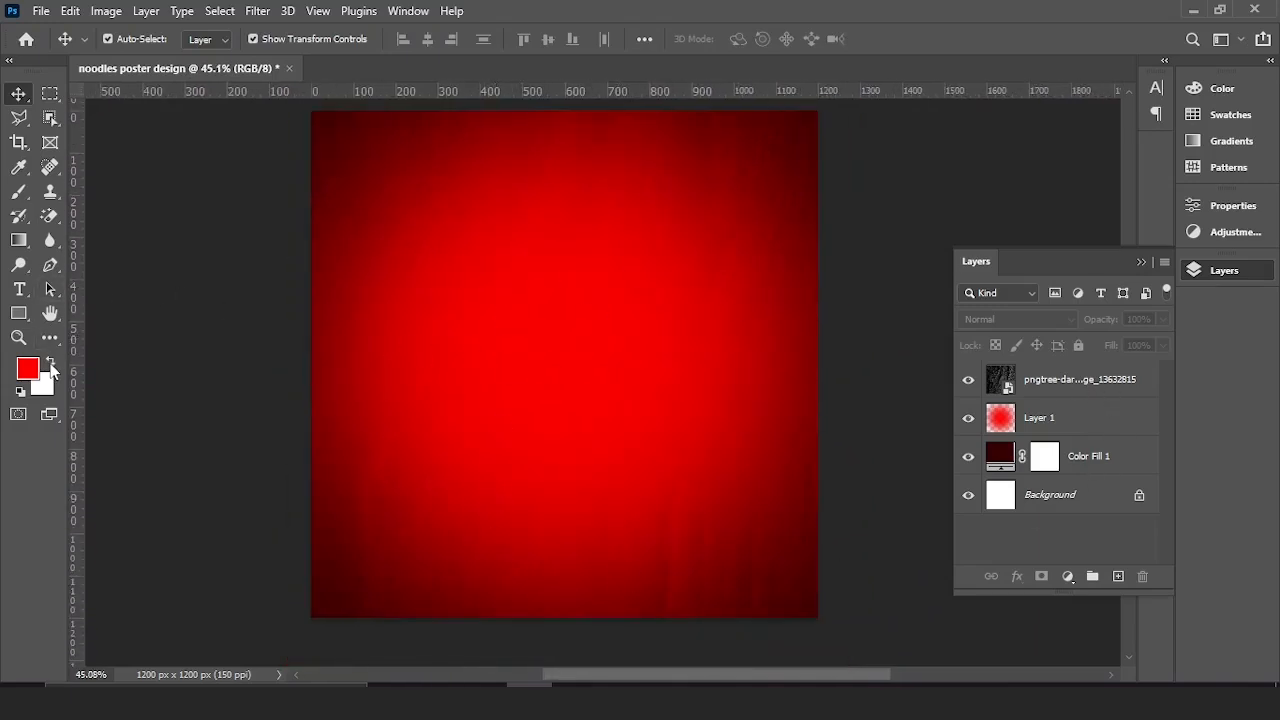
click(1073, 383)
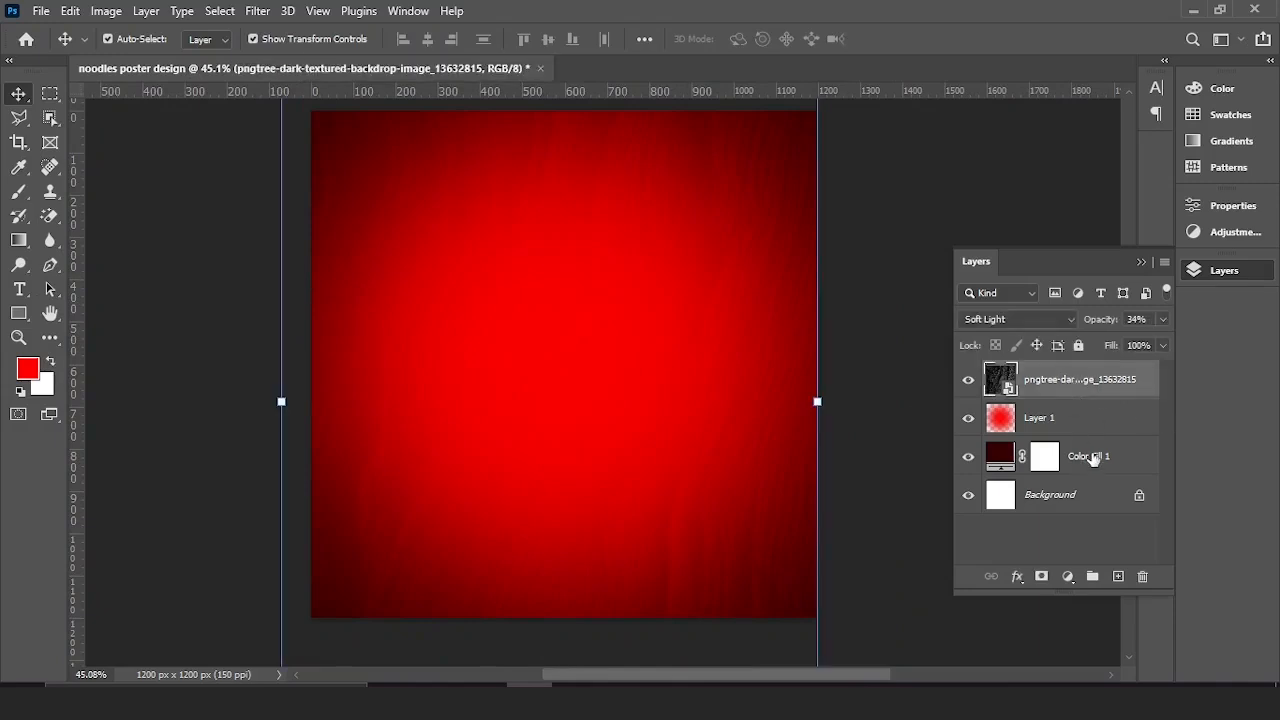
shift+click(1093, 458)
key(ctrl+g)
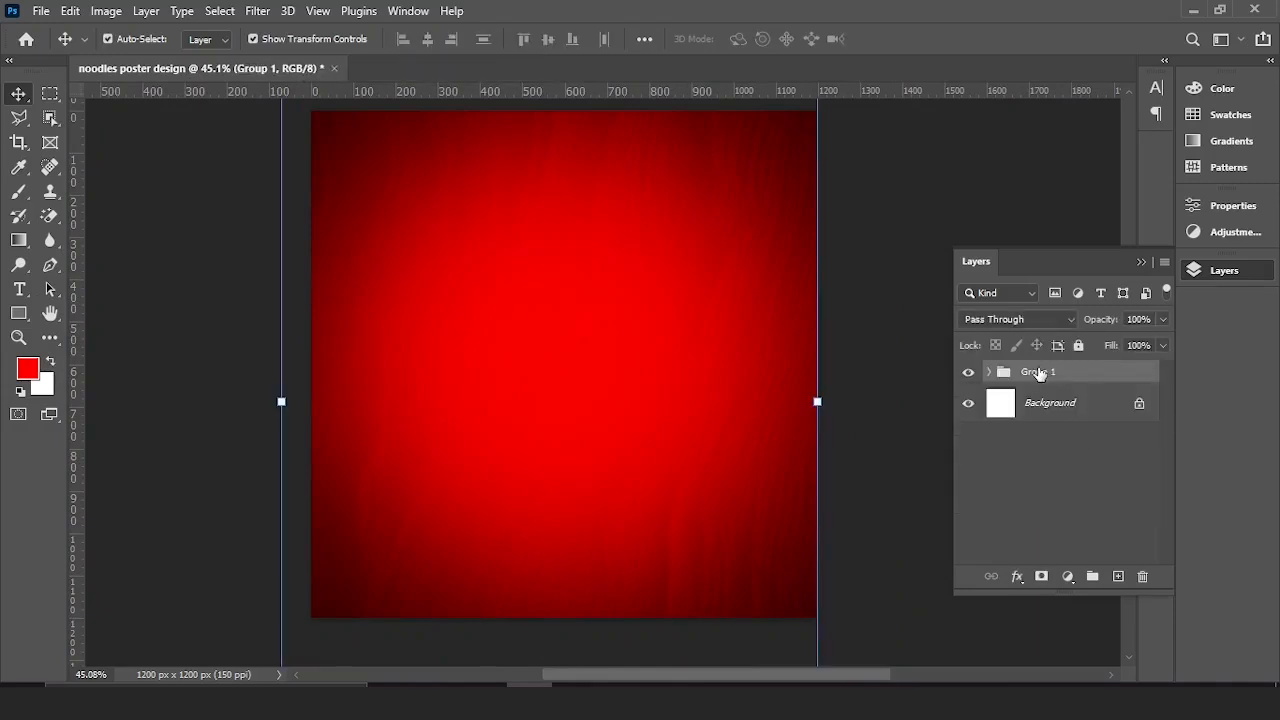
double_click(1040, 372)
text(ground)
key(Return)
click(1078, 346)
Add the text "noodles" in white near the middle of the canvas
scroll(617, 290, down, 1)
drag(617, 290, 626, 306)
scroll(596, 352, up, 1)
drag(592, 357, 601, 350)
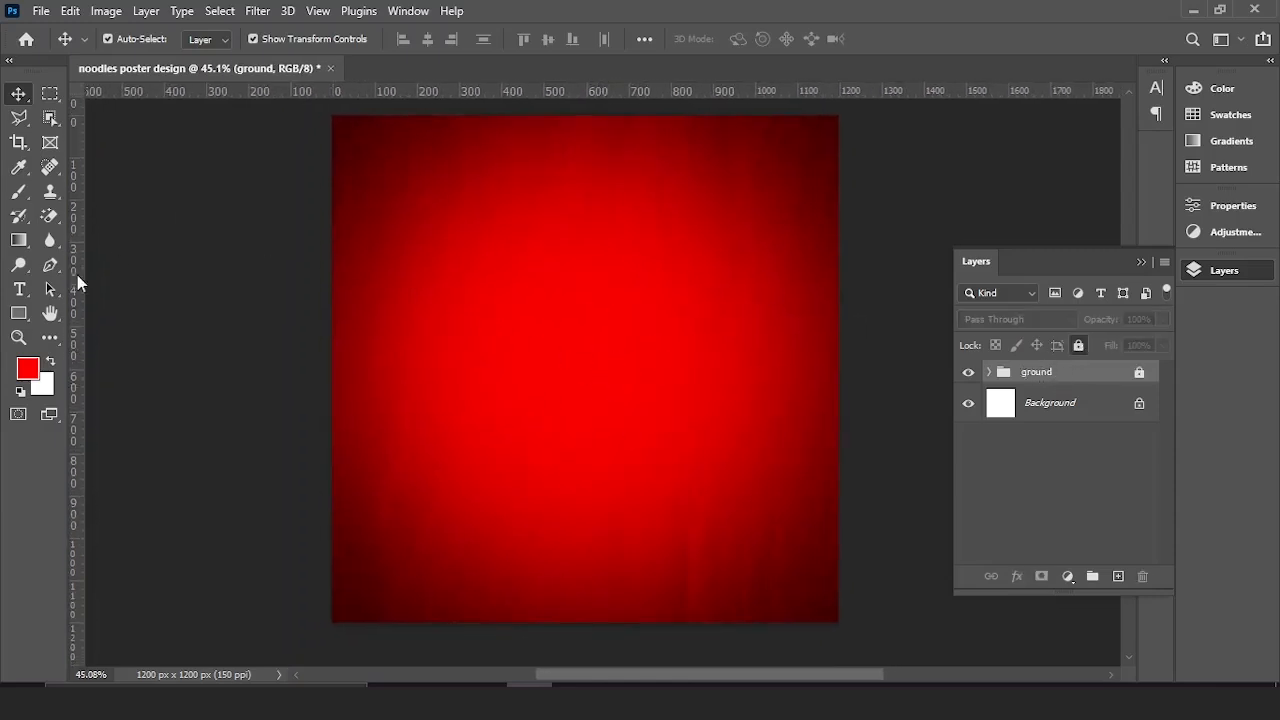
drag(19, 289, 152, 286)
click(56, 358)
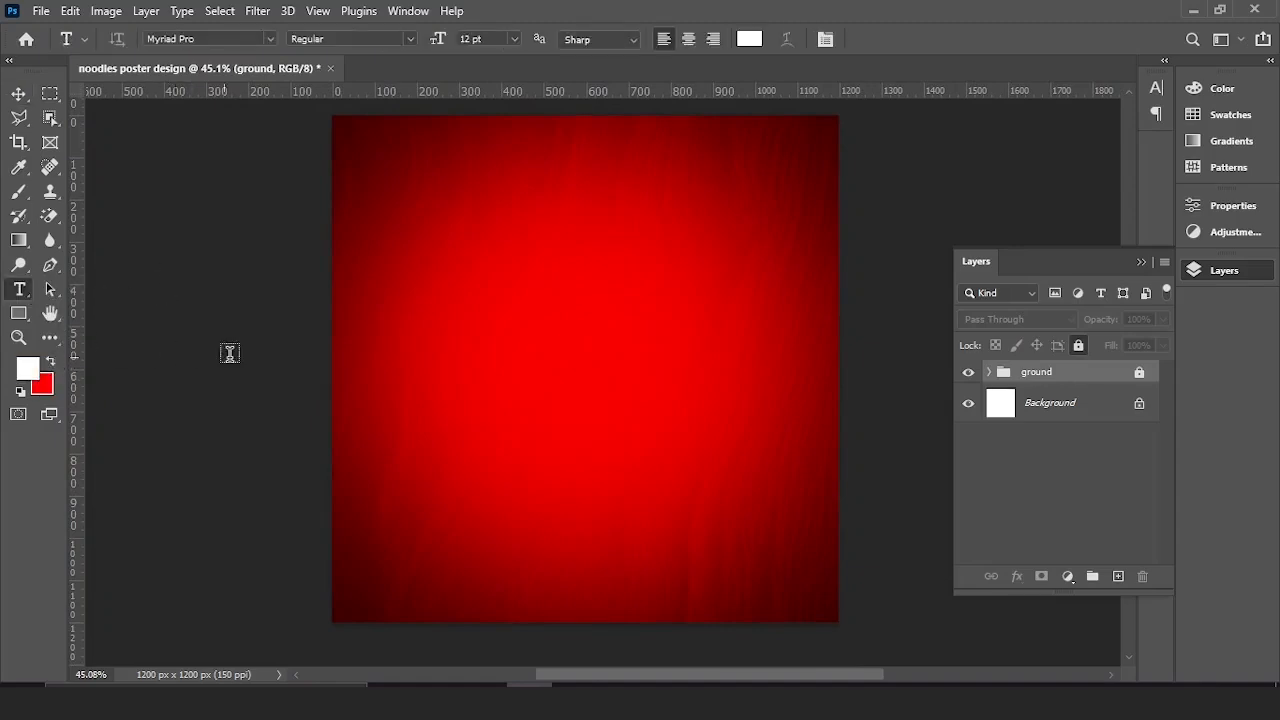
click(476, 356)
key(BackSpace)
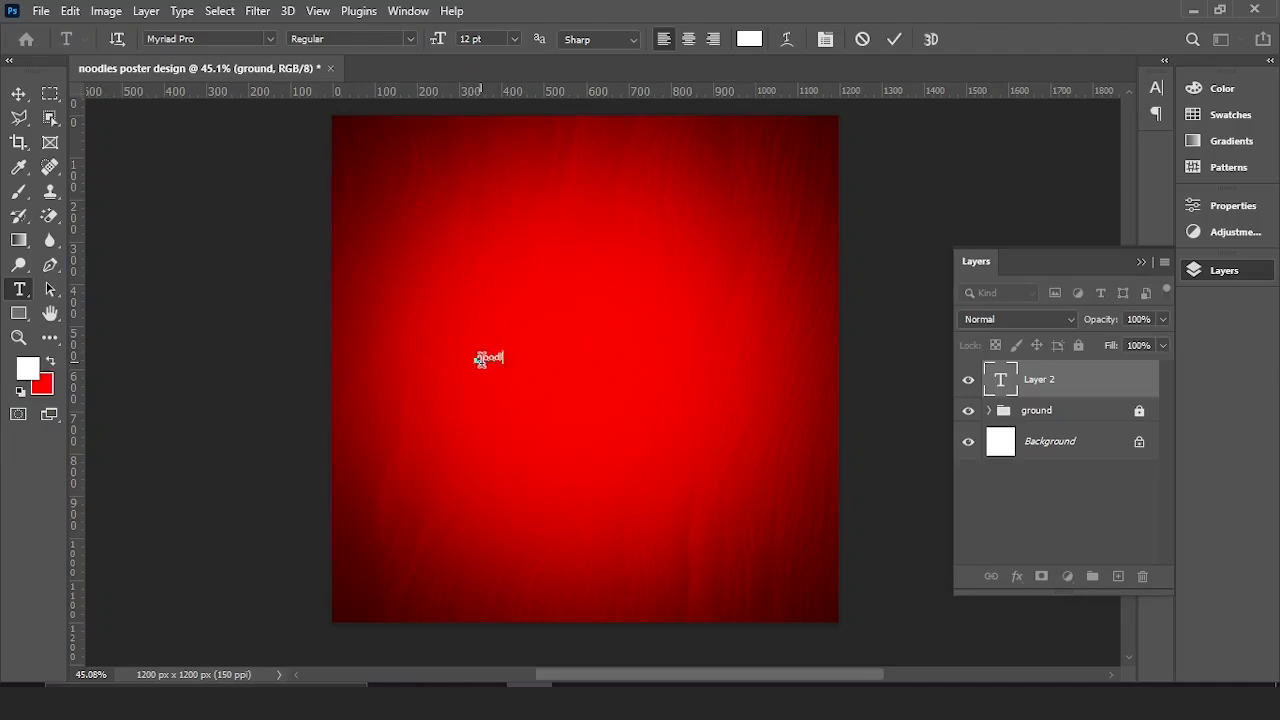
click(896, 39)
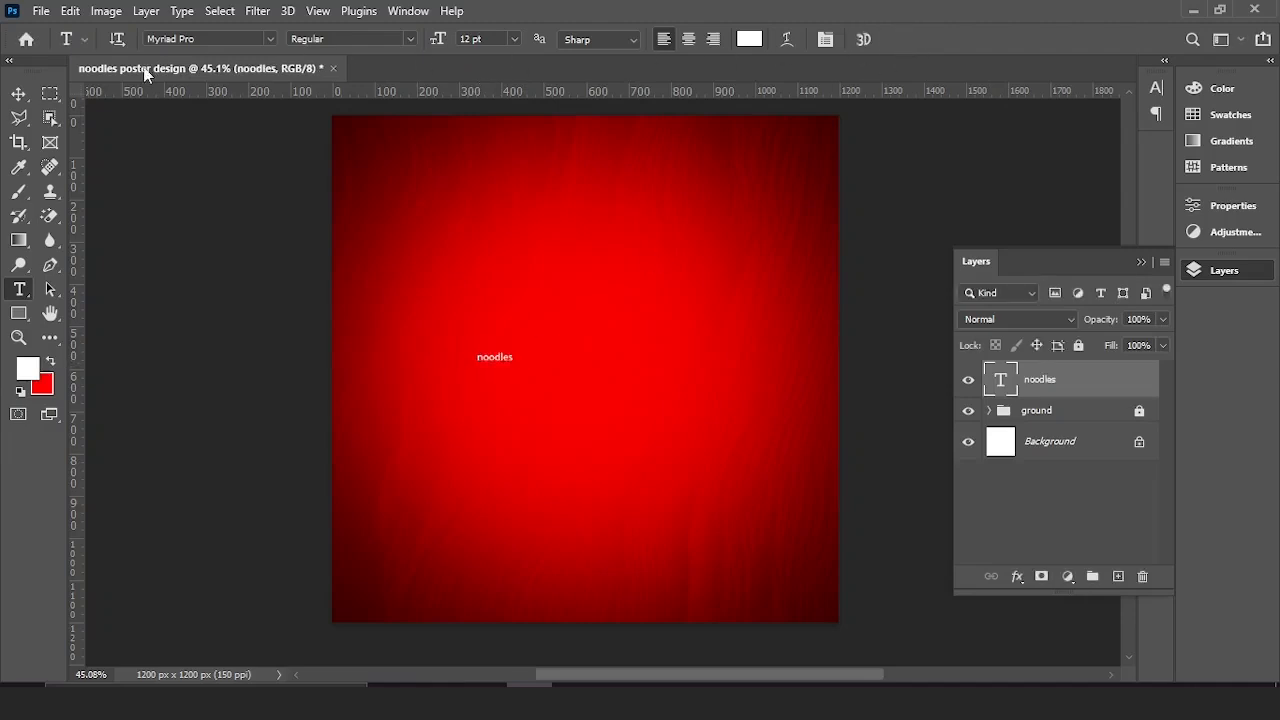
Set the noodles text to all caps at 114 pt and move it to the upper part of the canvas
click(17, 98)
click(1141, 262)
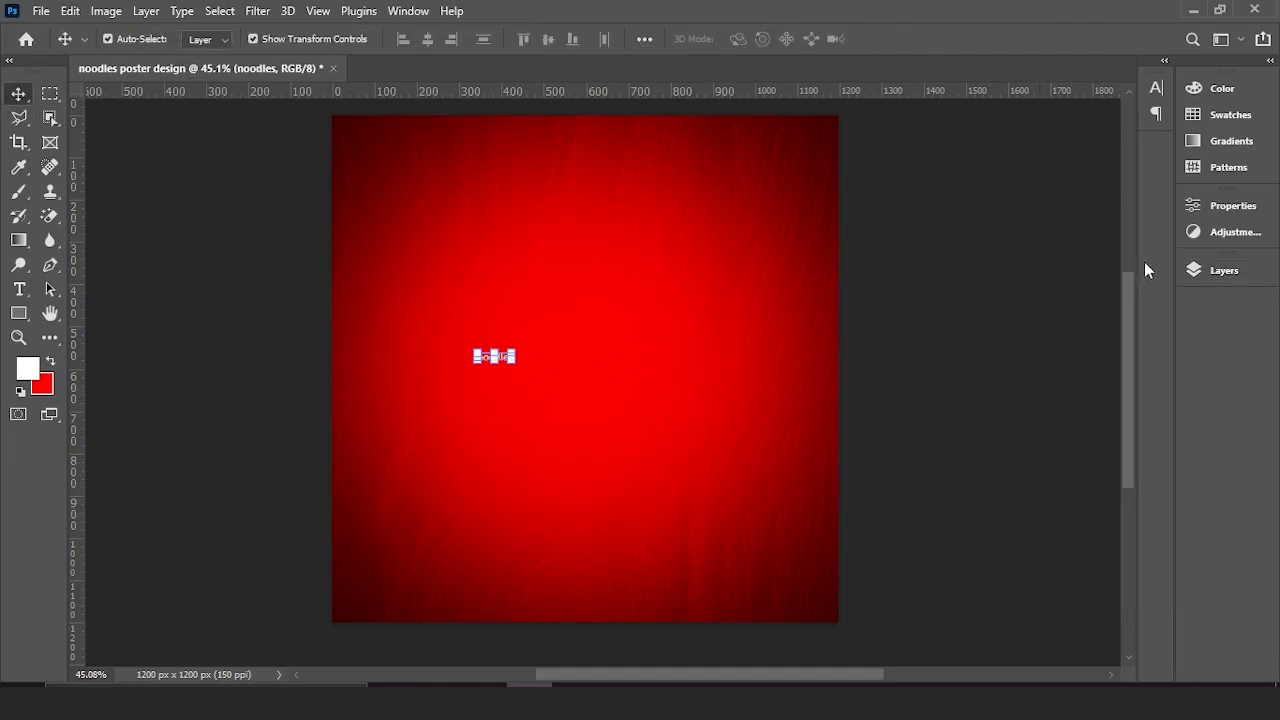
click(1157, 88)
drag(946, 136, 1072, 155)
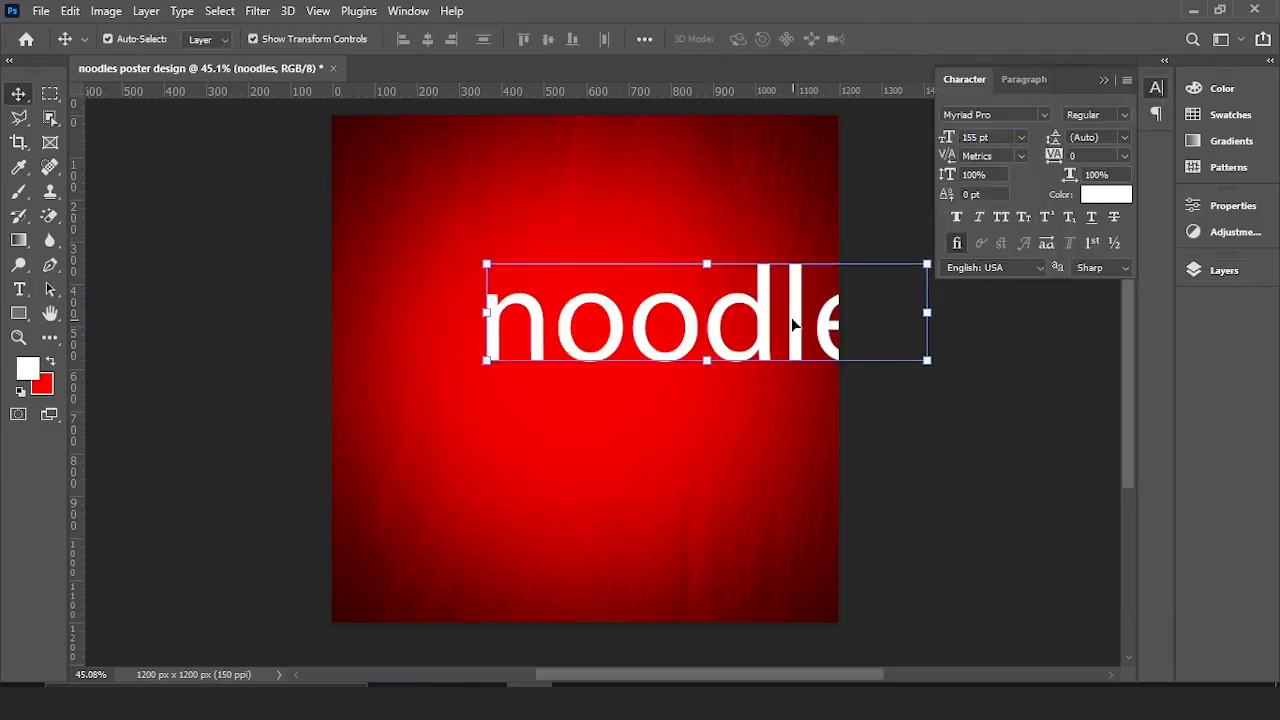
drag(794, 320, 672, 270)
click(1001, 218)
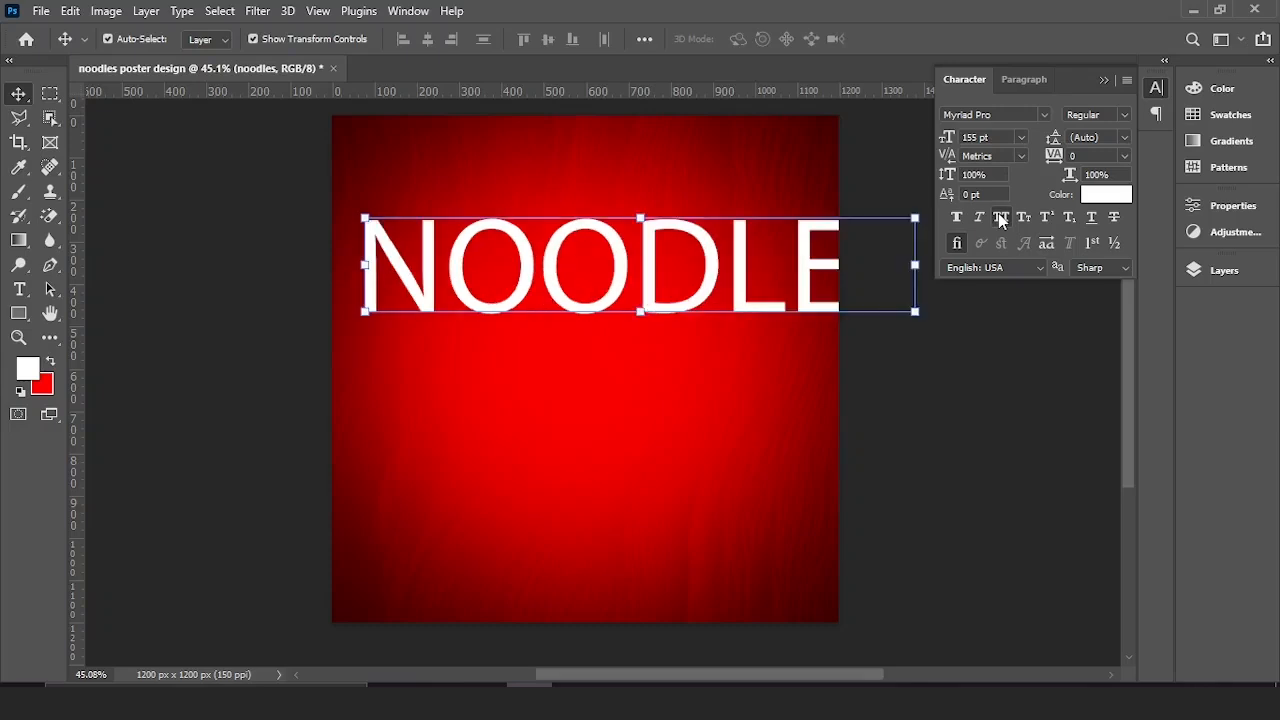
drag(952, 140, 920, 162)
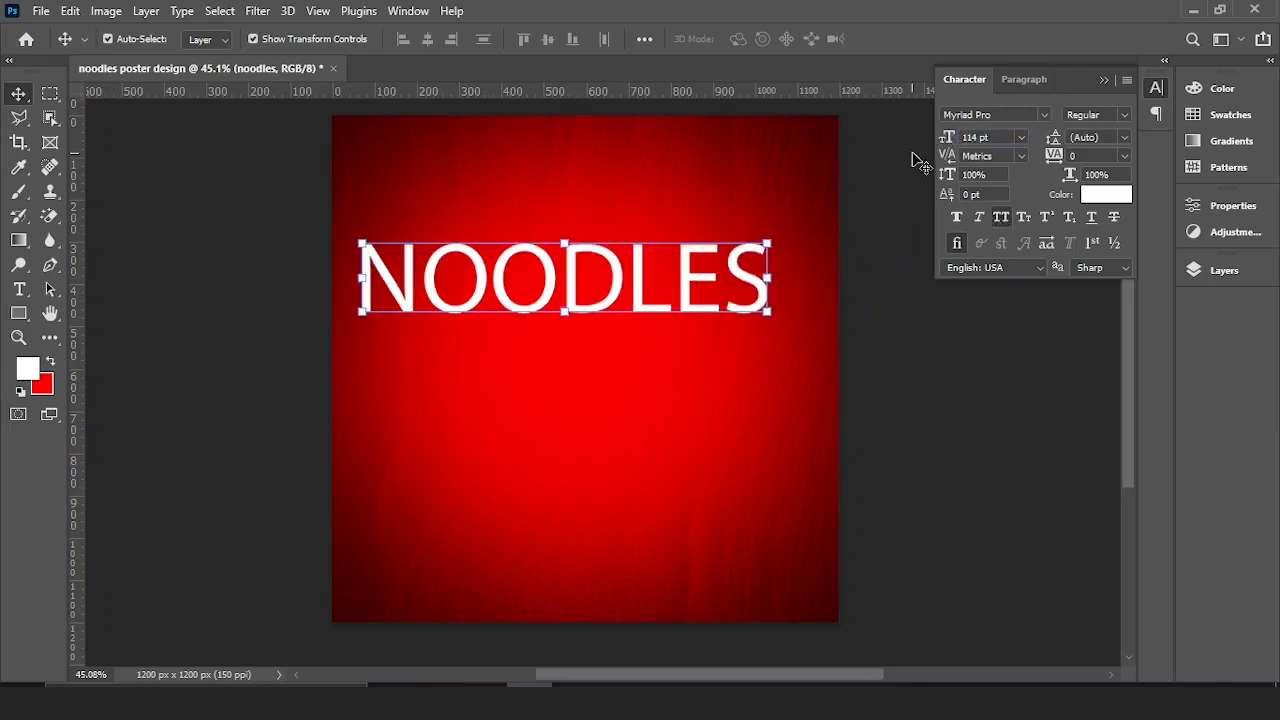
Change the NOODLES text to the Impact font at 150 pt with 93% vertical scale
click(1043, 115)
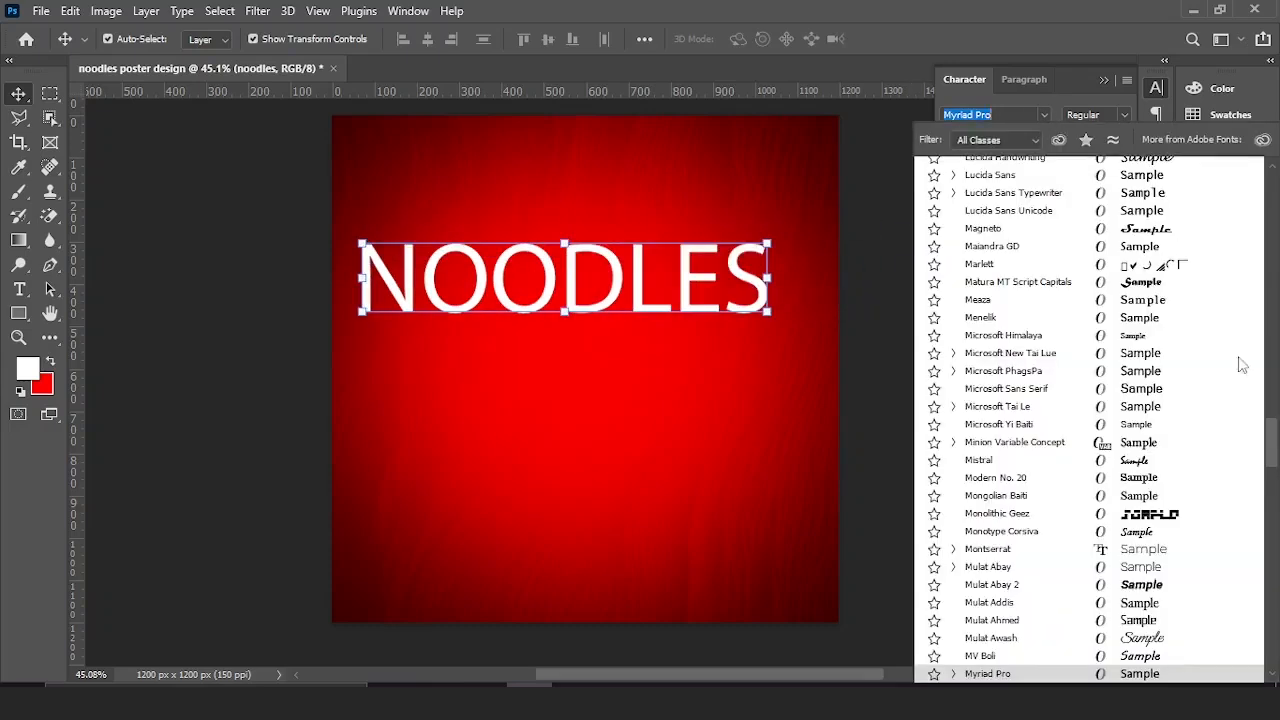
scroll(1240, 370, up, 5)
drag(1273, 416, 1270, 390)
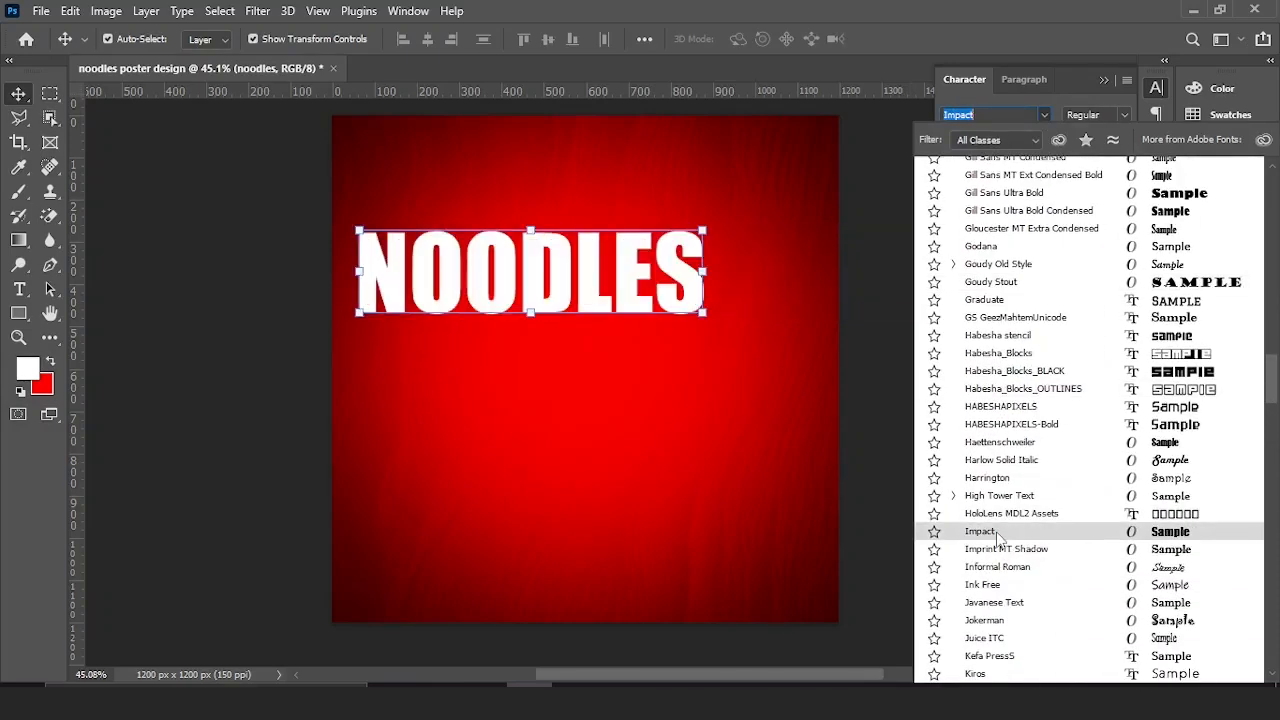
click(997, 536)
drag(948, 175, 985, 137)
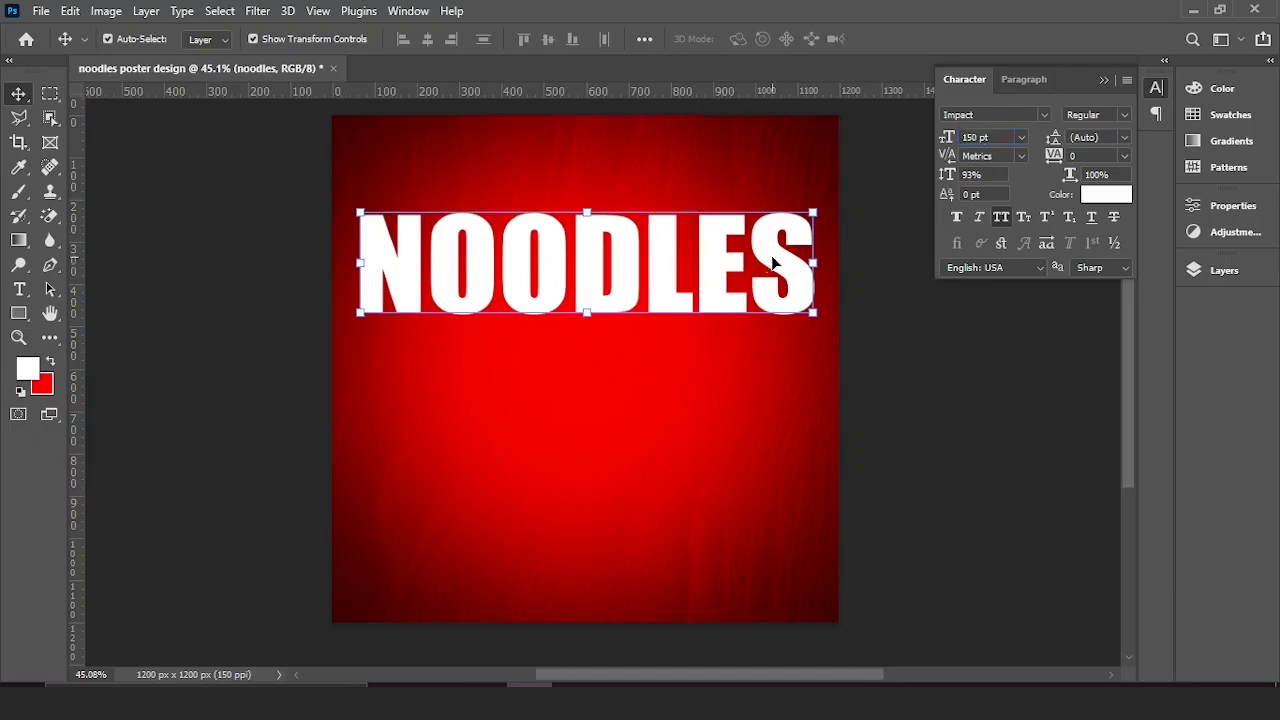
Set the NOODLES text to 144 pt with tracking 100 and move it along the canvas's top edge
drag(772, 263, 756, 257)
drag(1054, 156, 1065, 156)
drag(947, 138, 941, 137)
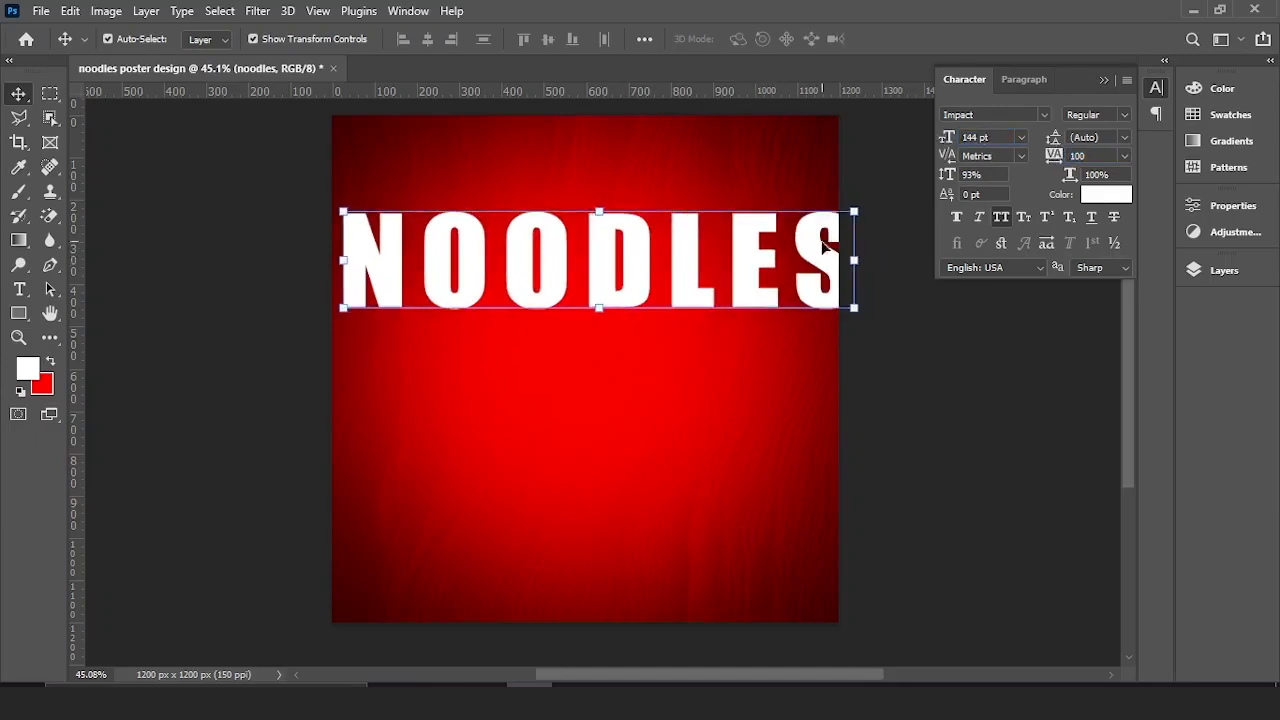
drag(823, 246, 803, 248)
scroll(630, 316, up, 2)
scroll(717, 251, down, 2)
drag(717, 247, 738, 321)
scroll(737, 321, down, 1)
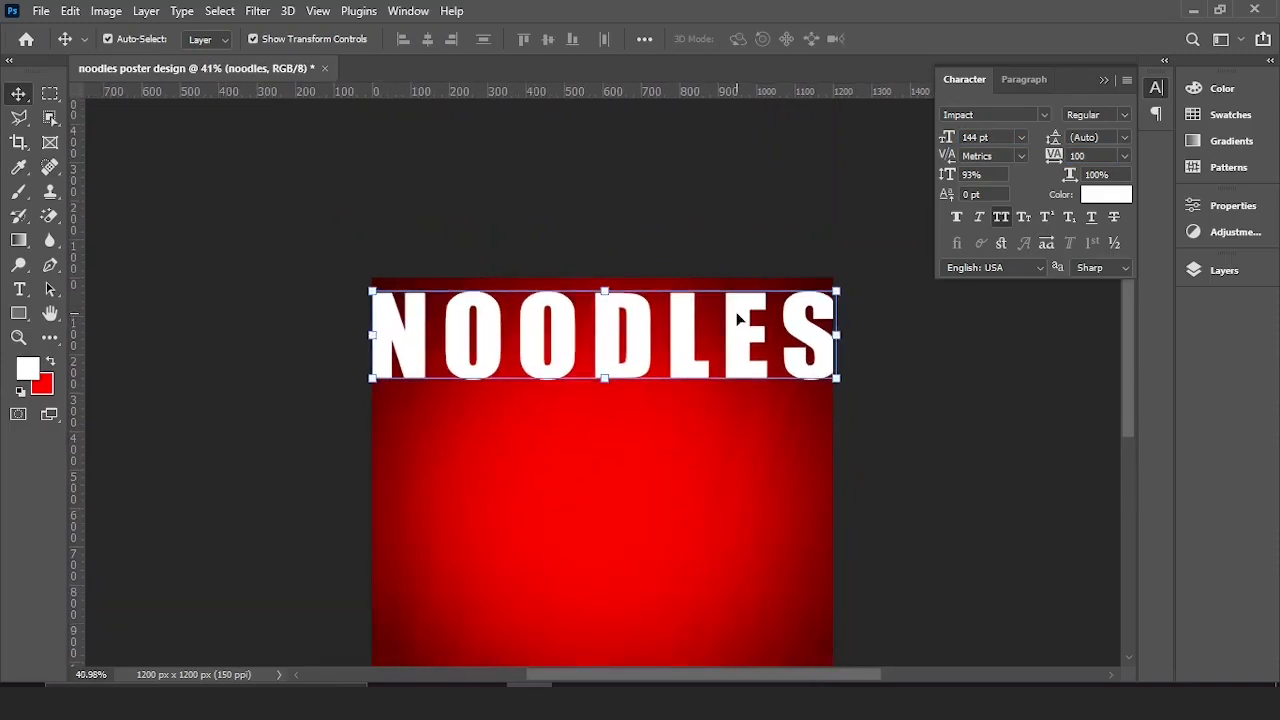
click(909, 394)
scroll(643, 349, down, 5)
scroll(643, 368, up, 5)
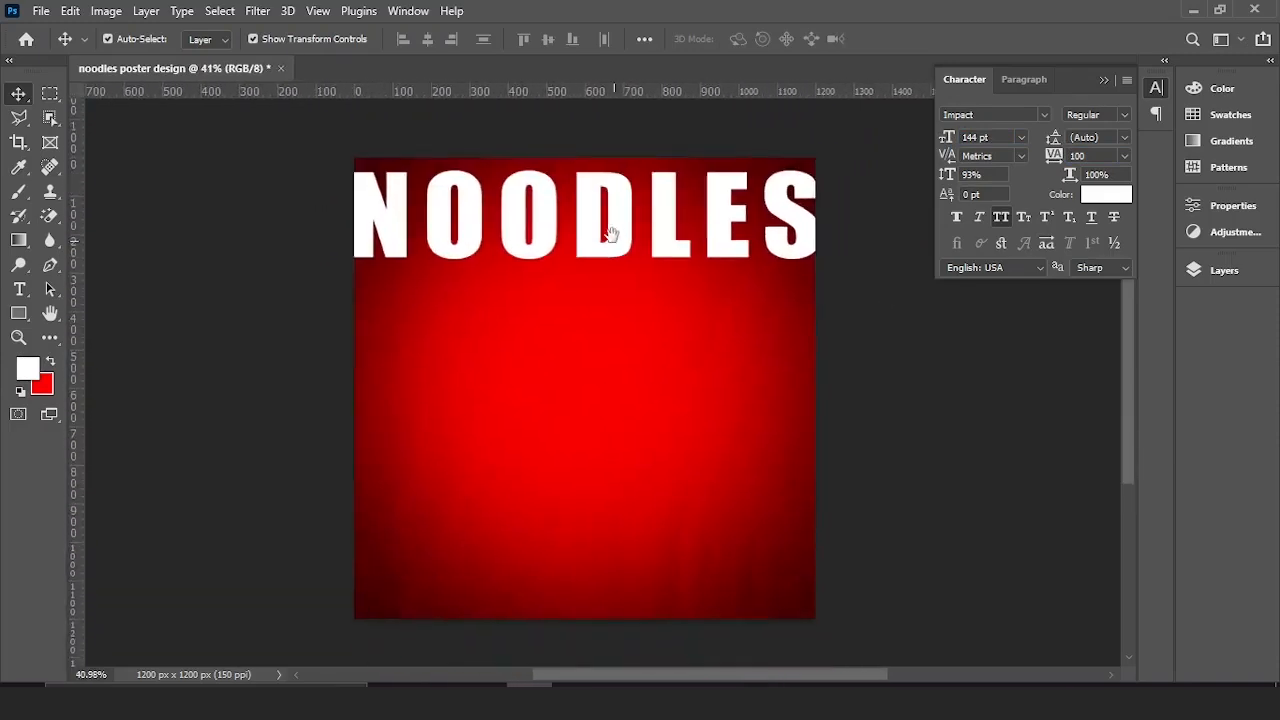
Tighten the NOODLES text's tracking to 80 and slightly reduce its vertical scale, keeping it near the canvas's top edge
click(609, 229)
drag(1062, 153, 1055, 150)
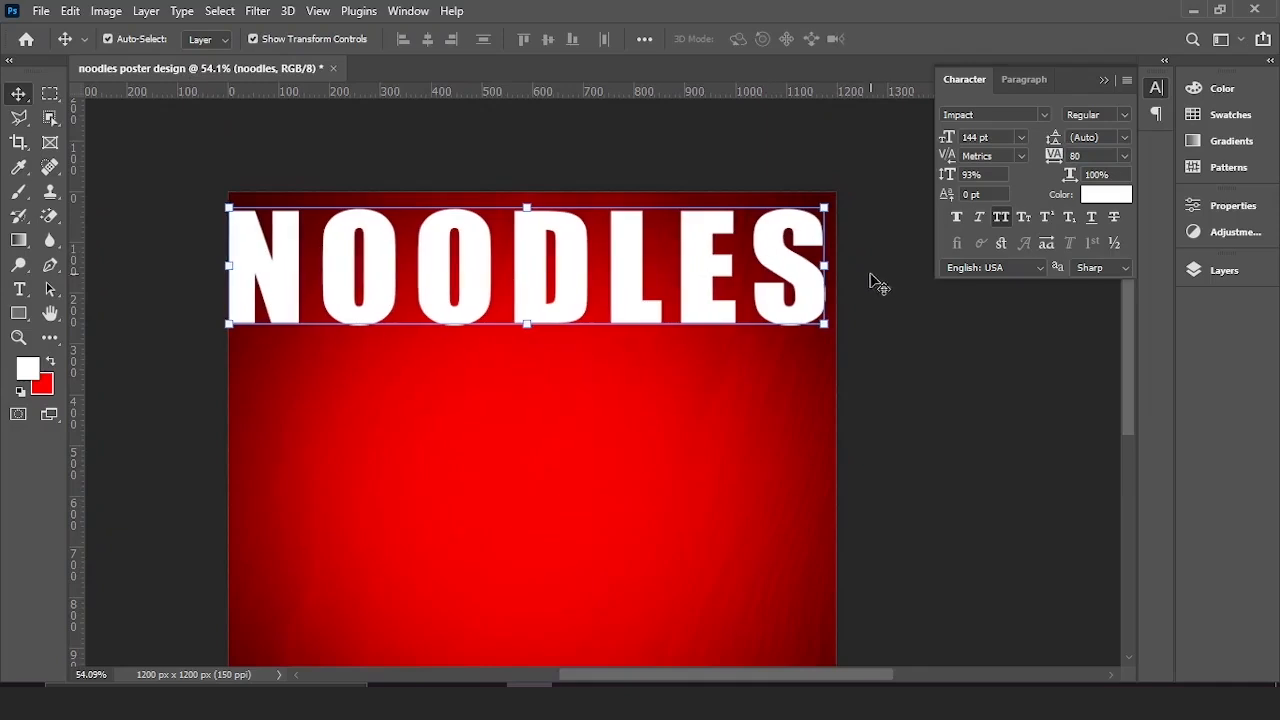
drag(949, 174, 942, 173)
drag(674, 289, 674, 285)
click(1104, 80)
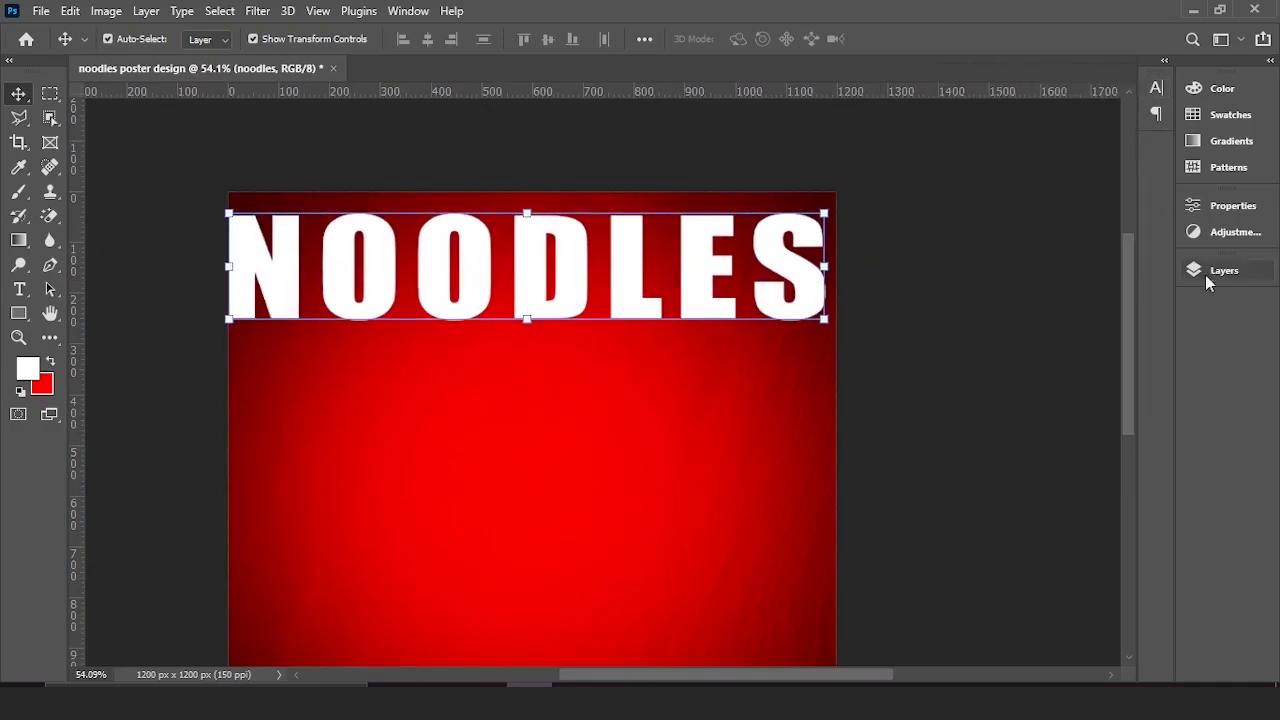
Set the noodles text layer's Fill to 0%
drag(932, 353, 833, 270)
click(1224, 270)
click(1163, 345)
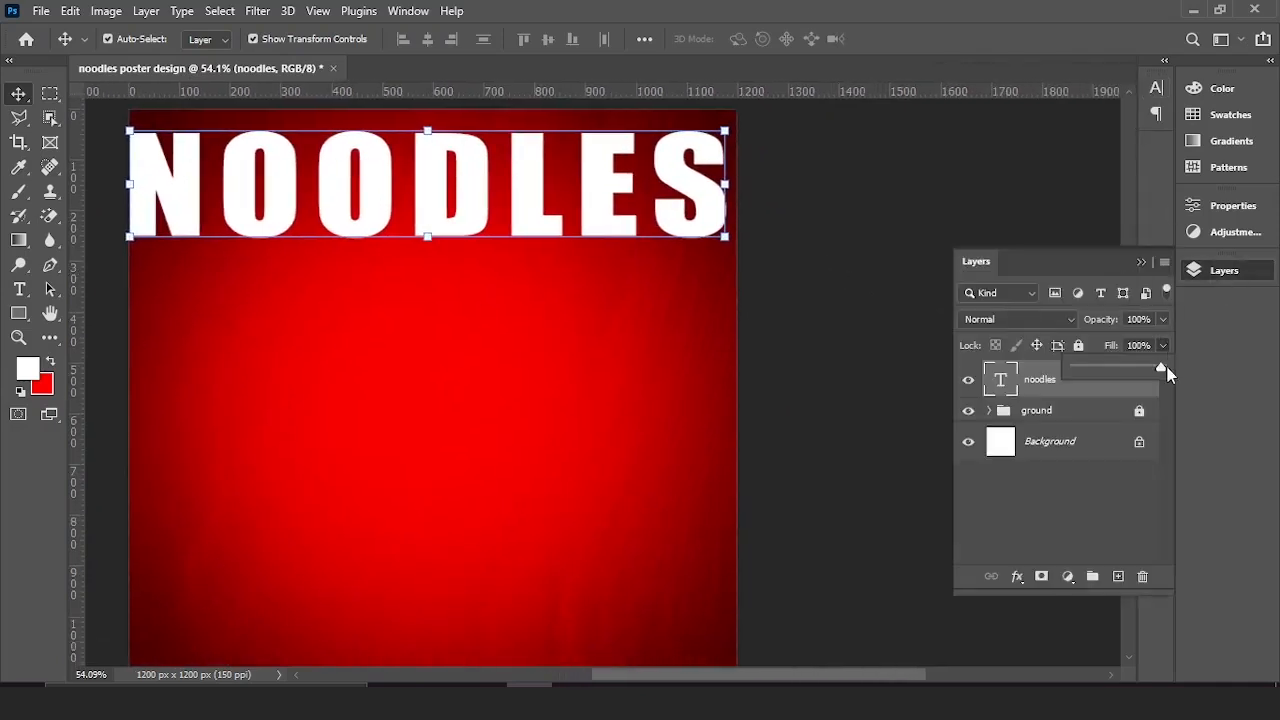
Add a 2 px inside Stroke effect to the noodles text layer in the red colour ff2f2f
click(1017, 577)
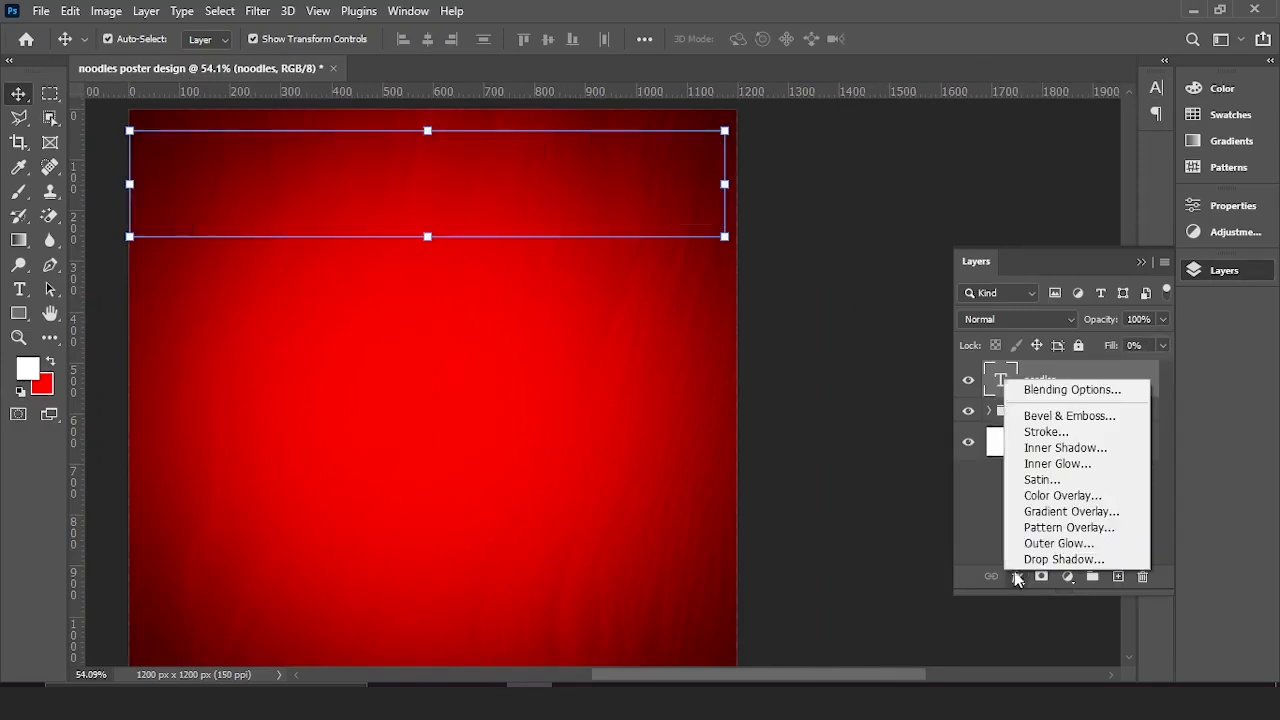
click(1045, 431)
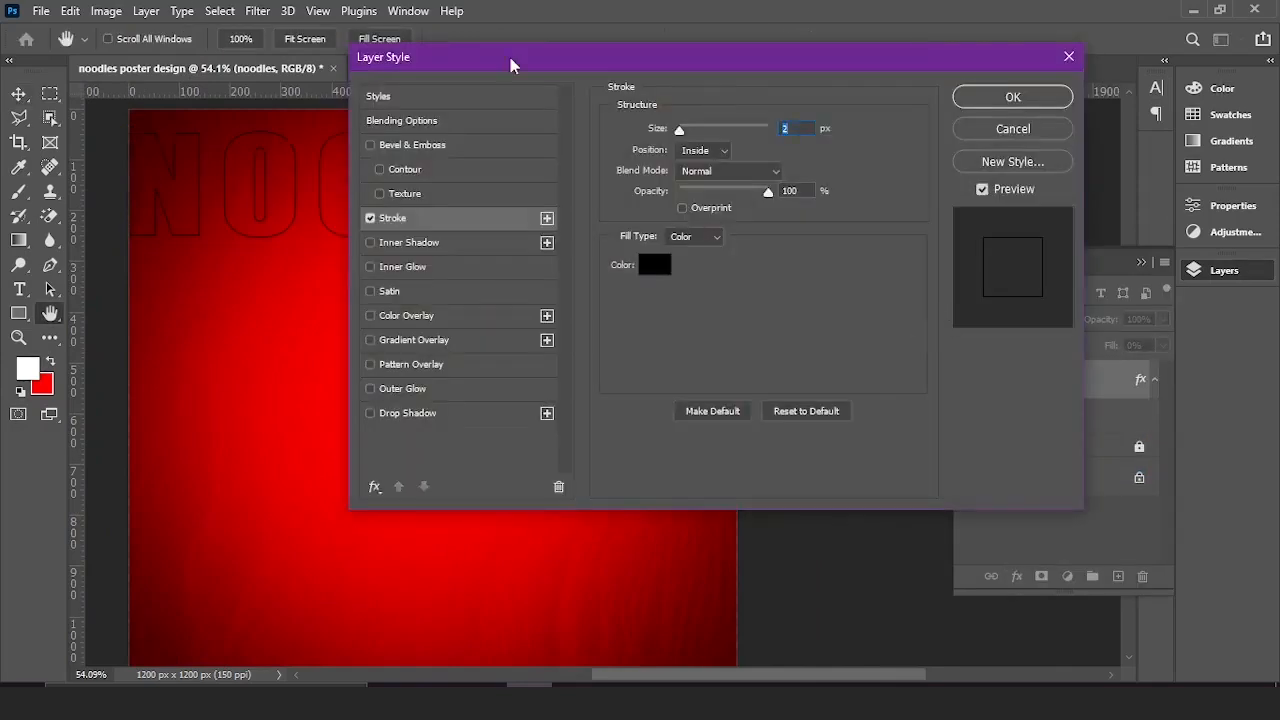
drag(511, 65, 892, 101)
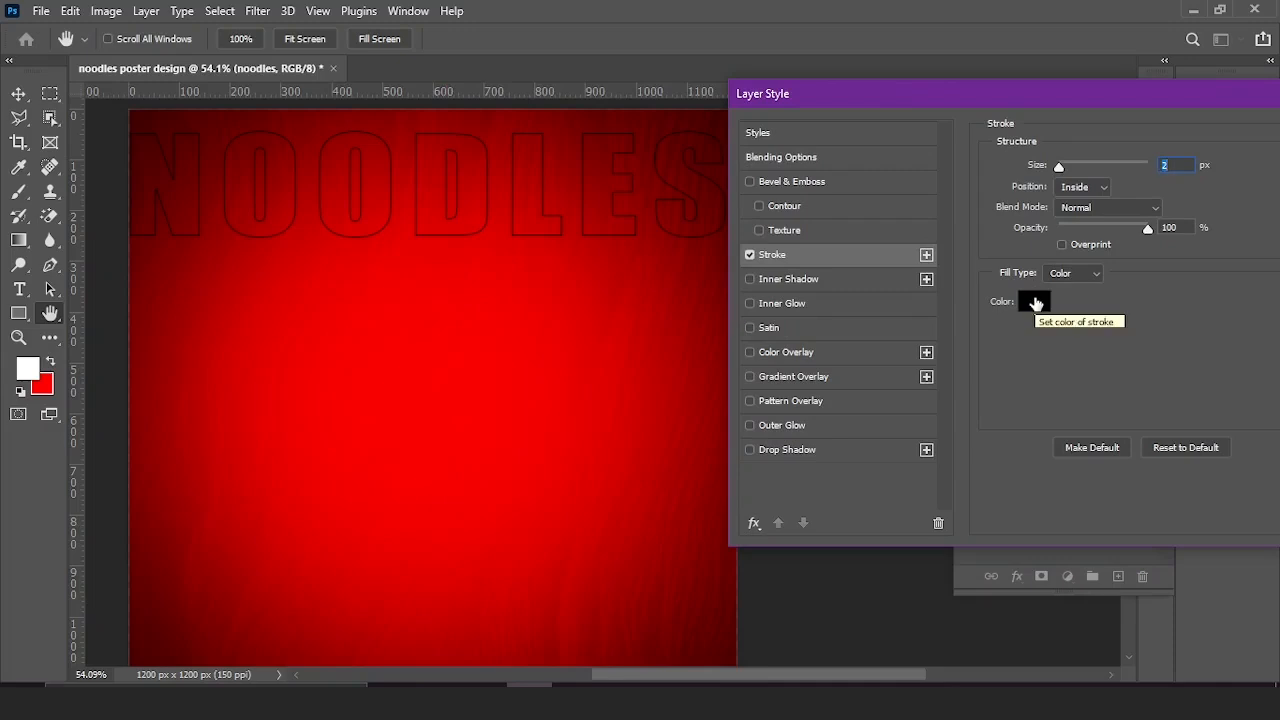
click(1035, 303)
mouse_move(920, 162)
mouse_down()
mouse_move(928, 37)
mouse_move(930, 58)
mouse_up()
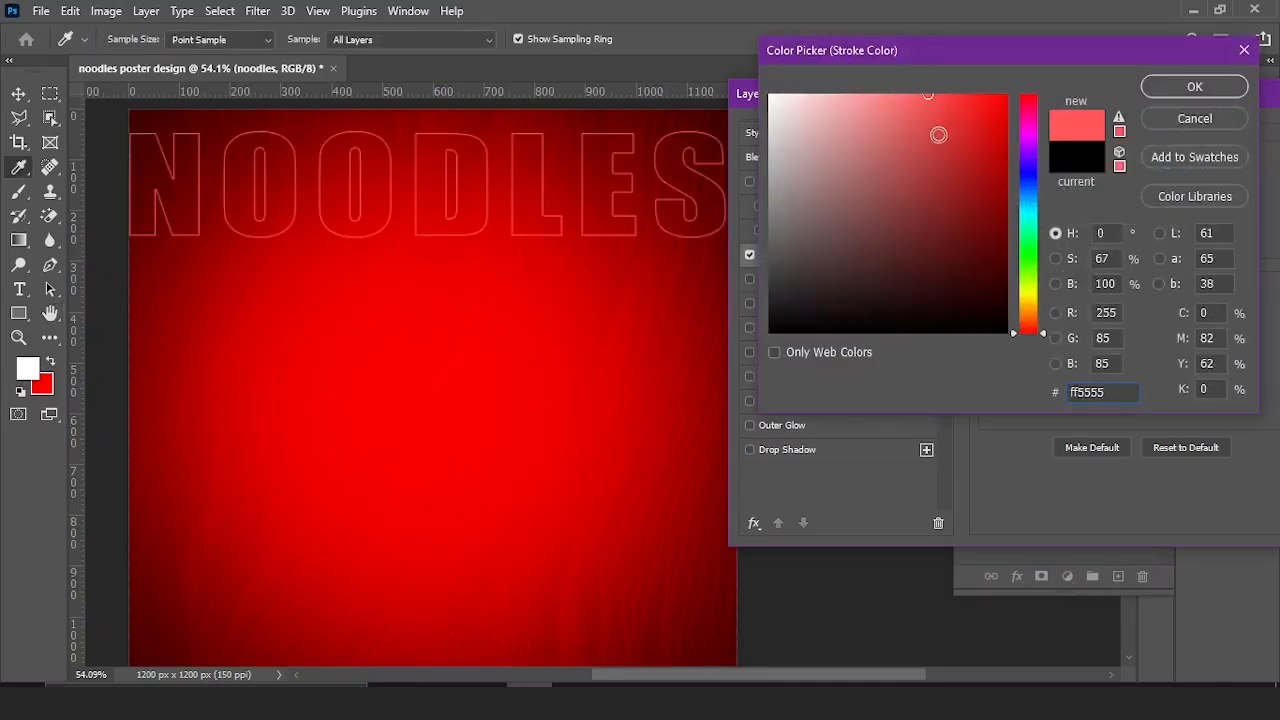
mouse_move(938, 134)
mouse_down()
mouse_move(964, 54)
mouse_move(965, 78)
mouse_up()
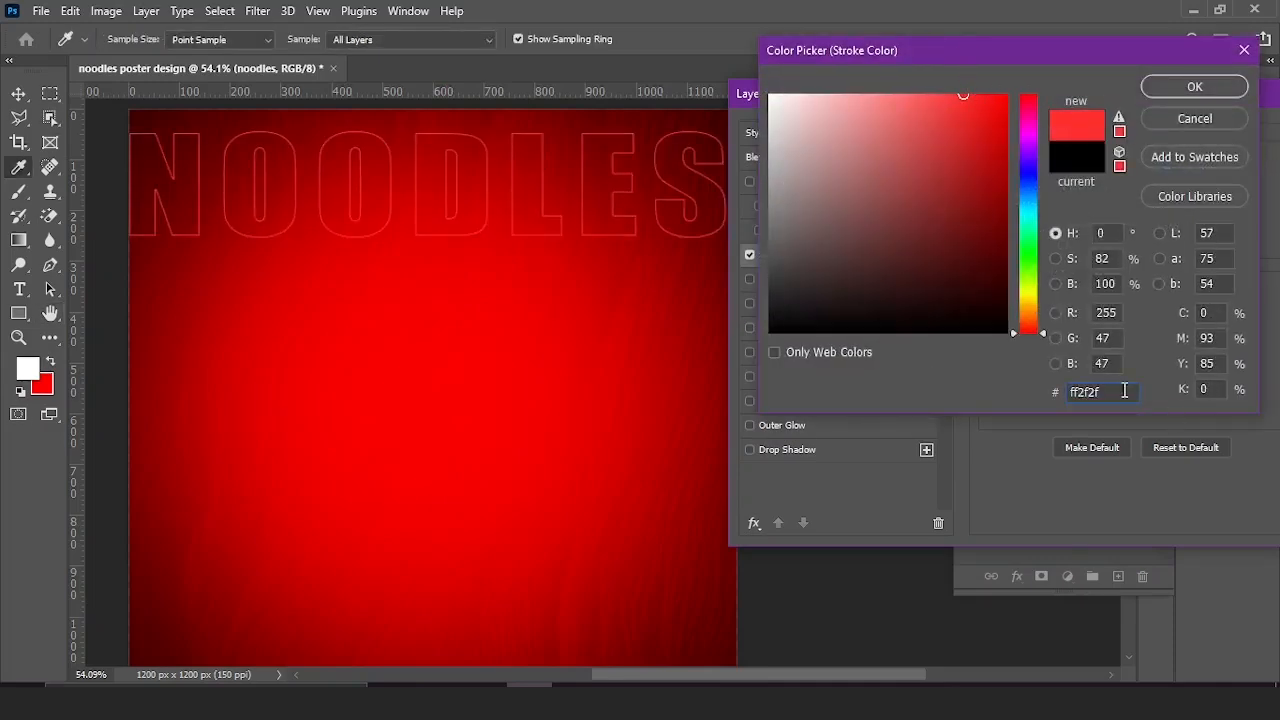
click(1177, 88)
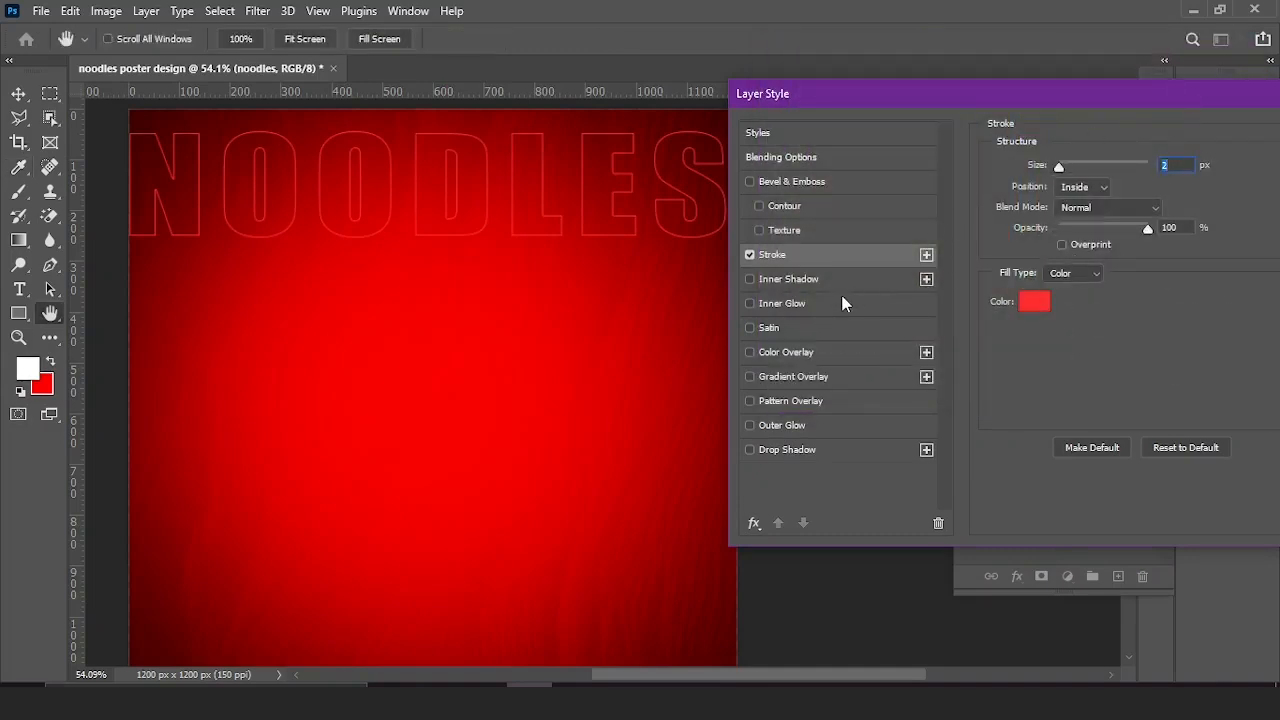
Add a bright red Inner Shadow in Normal mode with 74% opacity, 9 px distance, 6% choke and 24 px size
click(813, 283)
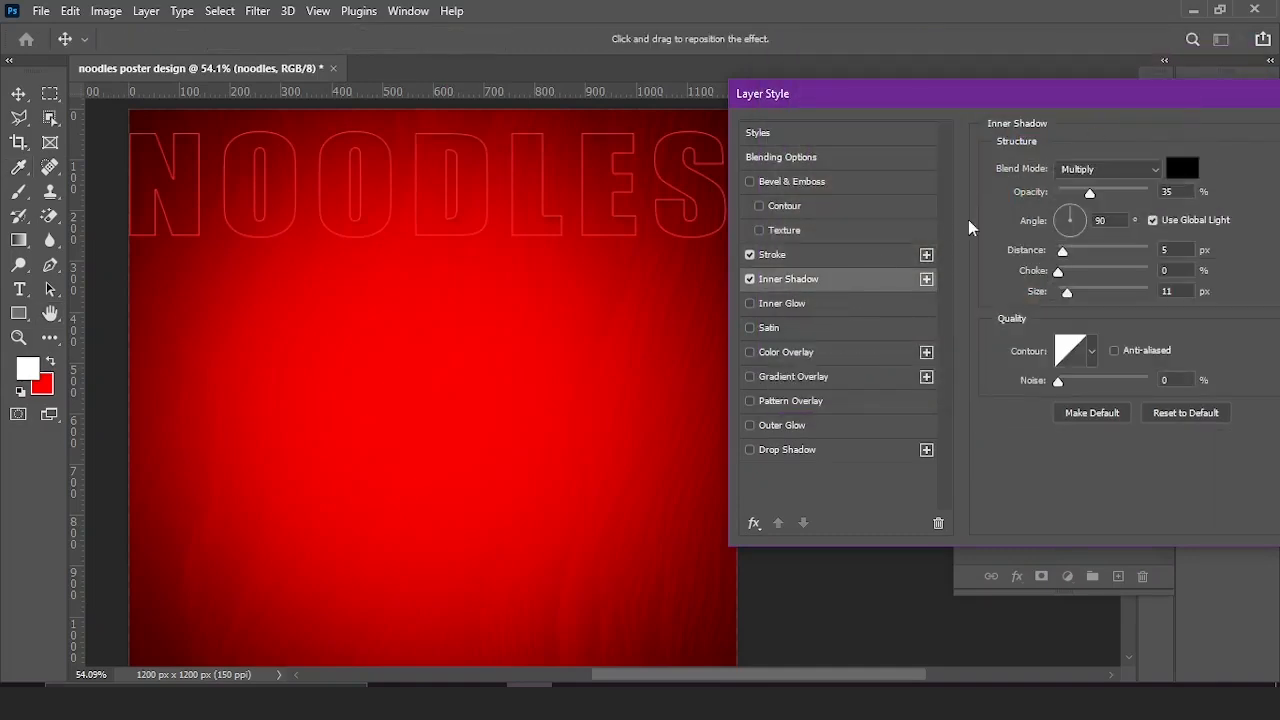
click(1182, 170)
drag(943, 129, 981, 48)
click(1196, 87)
click(1093, 171)
click(1093, 190)
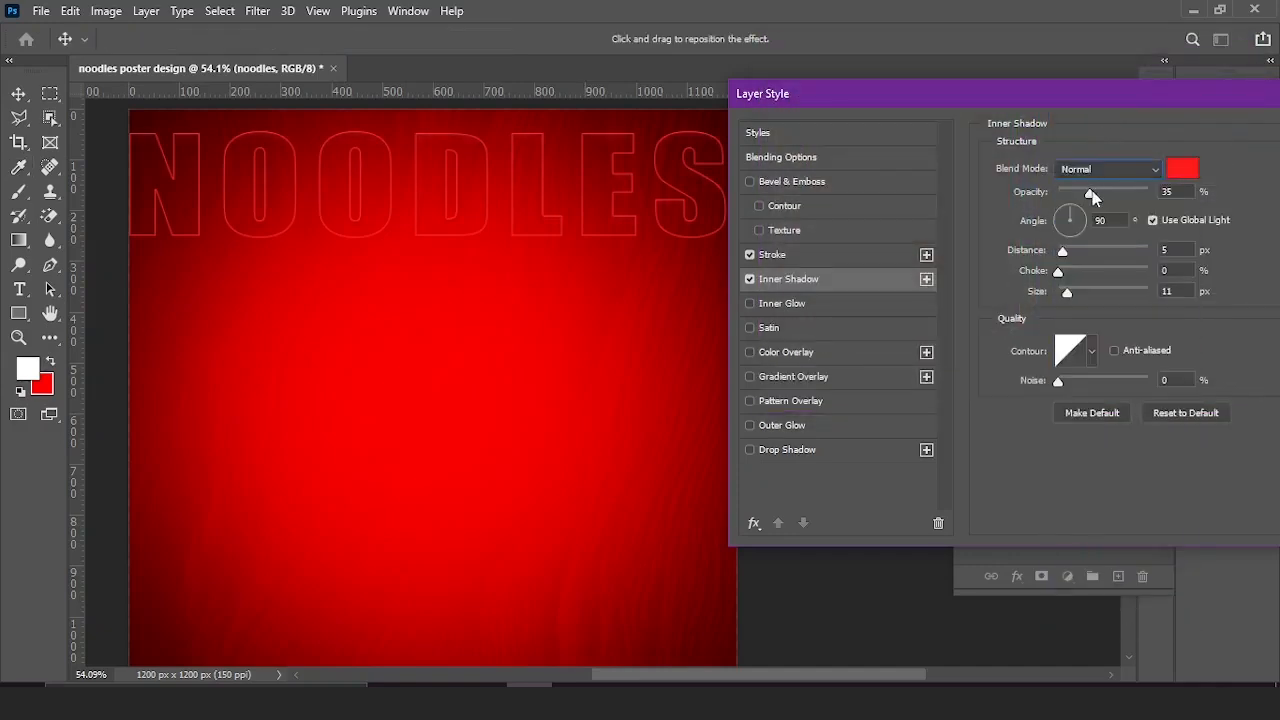
drag(1062, 251, 1066, 300)
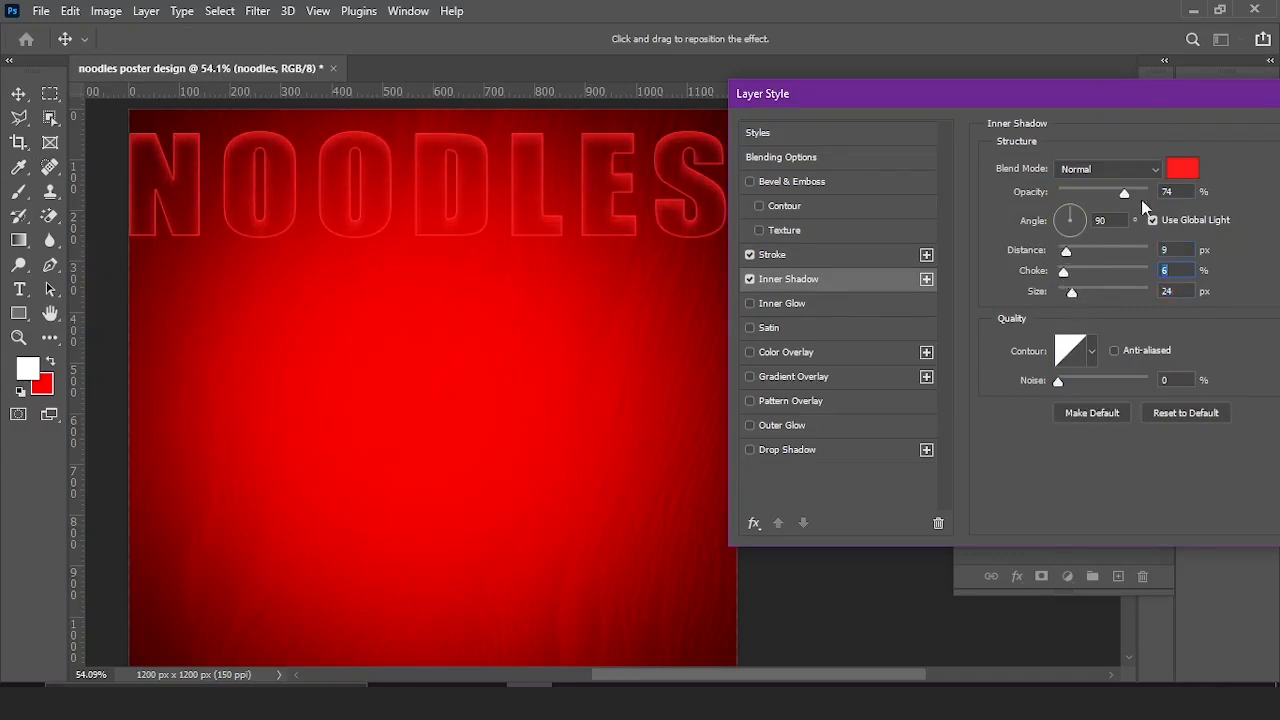
Set the text's stroke to 3 px in a more saturated bright red and apply the layer style
click(816, 256)
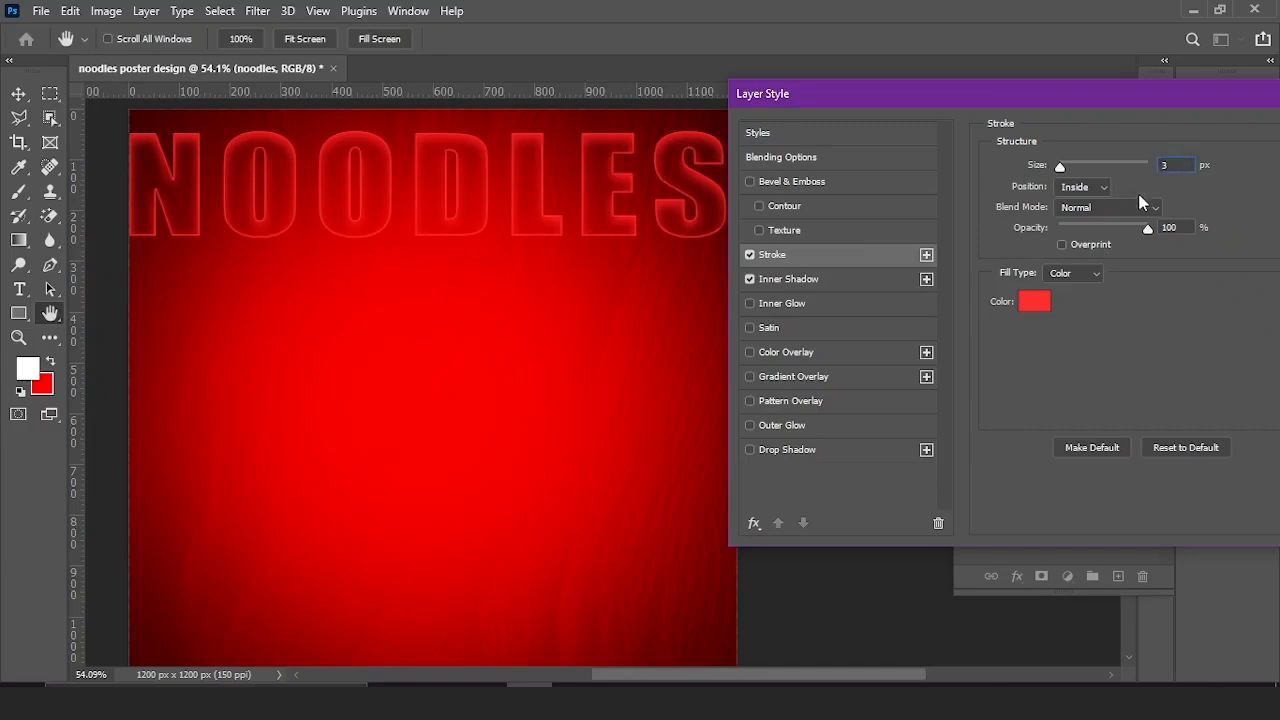
click(1034, 300)
text(ff0000)
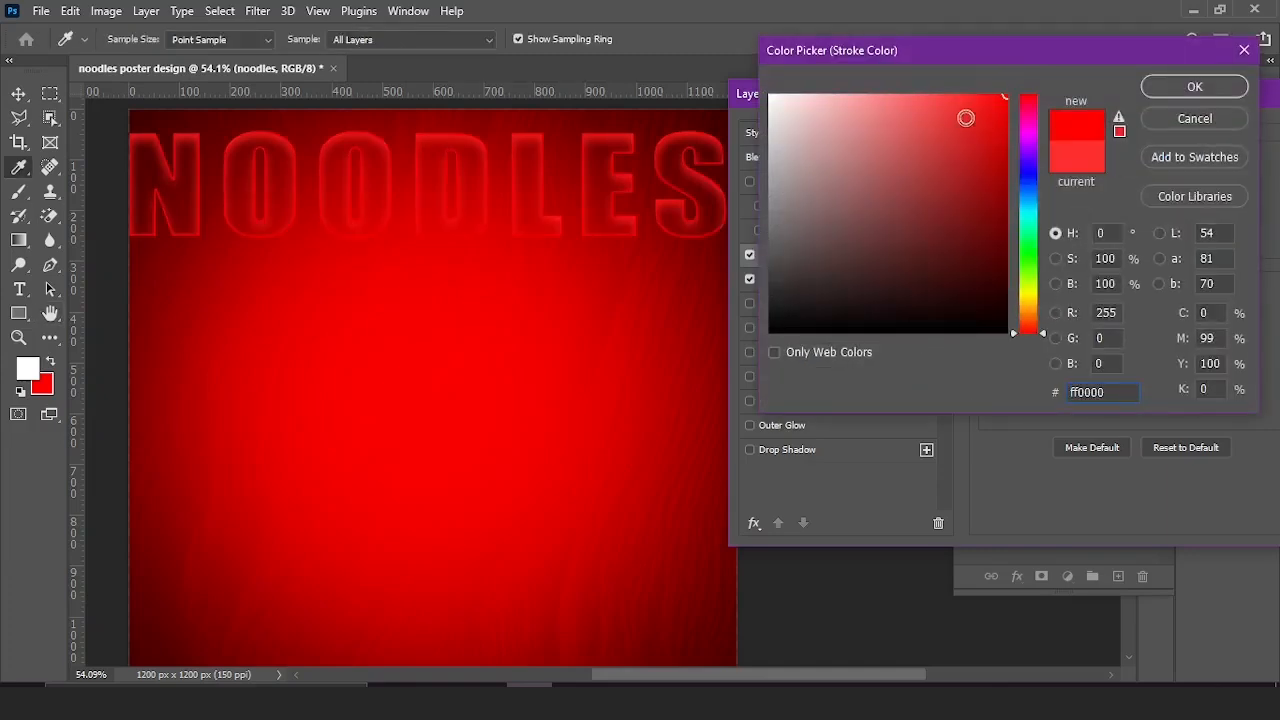
mouse_move(966, 118)
mouse_down()
mouse_move(1045, 75)
mouse_move(976, 80)
mouse_up()
key(Return)
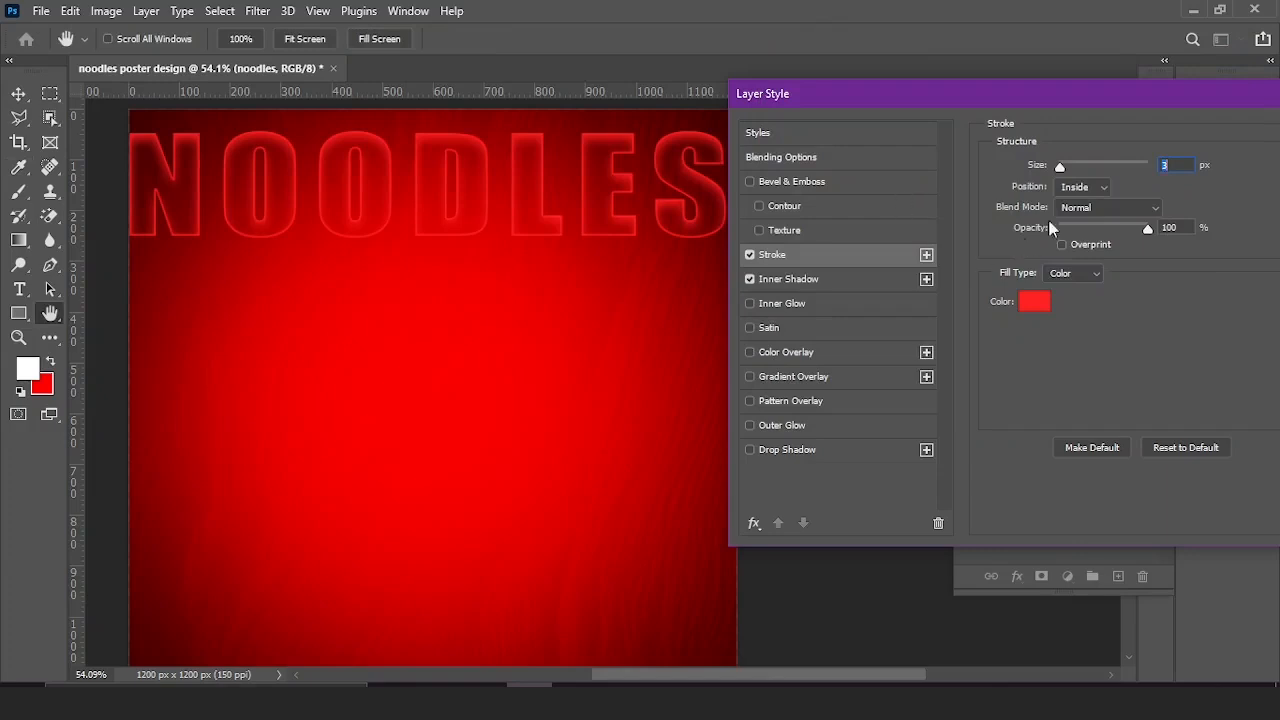
drag(1156, 97, 713, 100)
click(991, 129)
scroll(638, 253, down, 3)
click(806, 344)
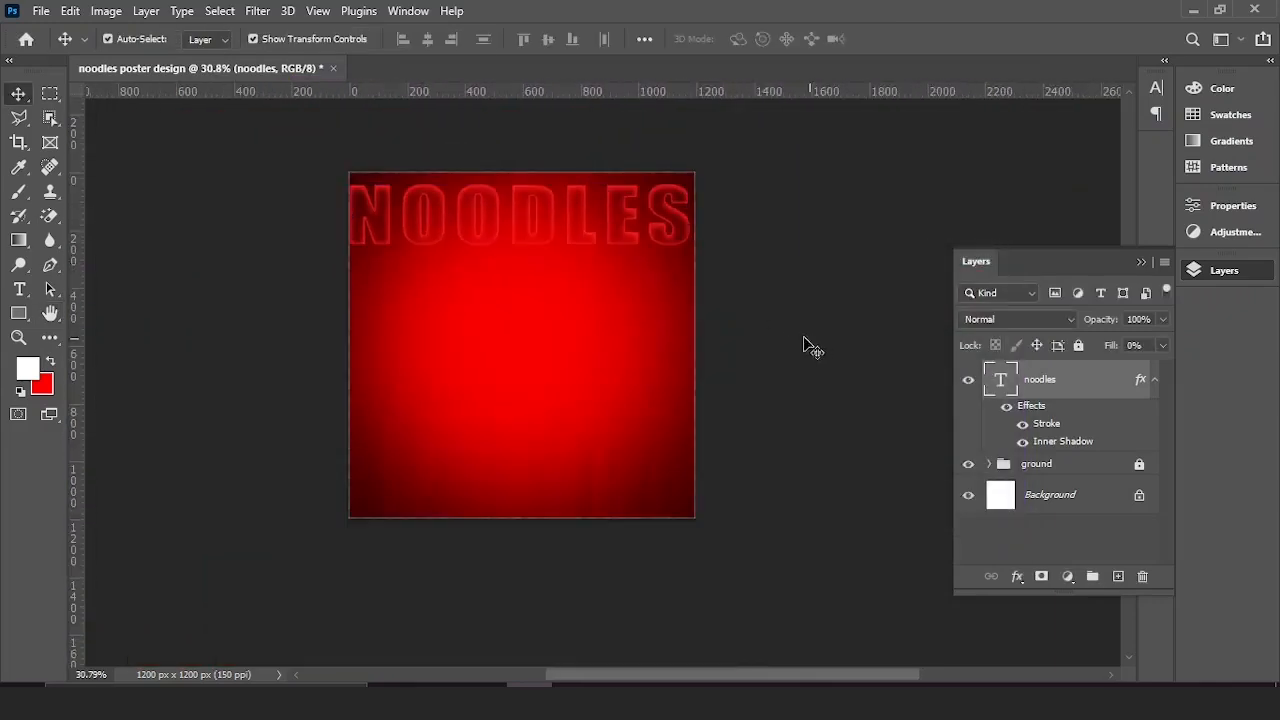
Duplicate the outlined NOODLES text three times down the canvas to form four evenly spaced rows, and select the lowest copy
scroll(551, 271, up, 2)
drag(551, 271, 557, 370)
drag(553, 399, 603, 524)
click(580, 360)
scroll(583, 355, down, 4)
drag(656, 505, 600, 228)
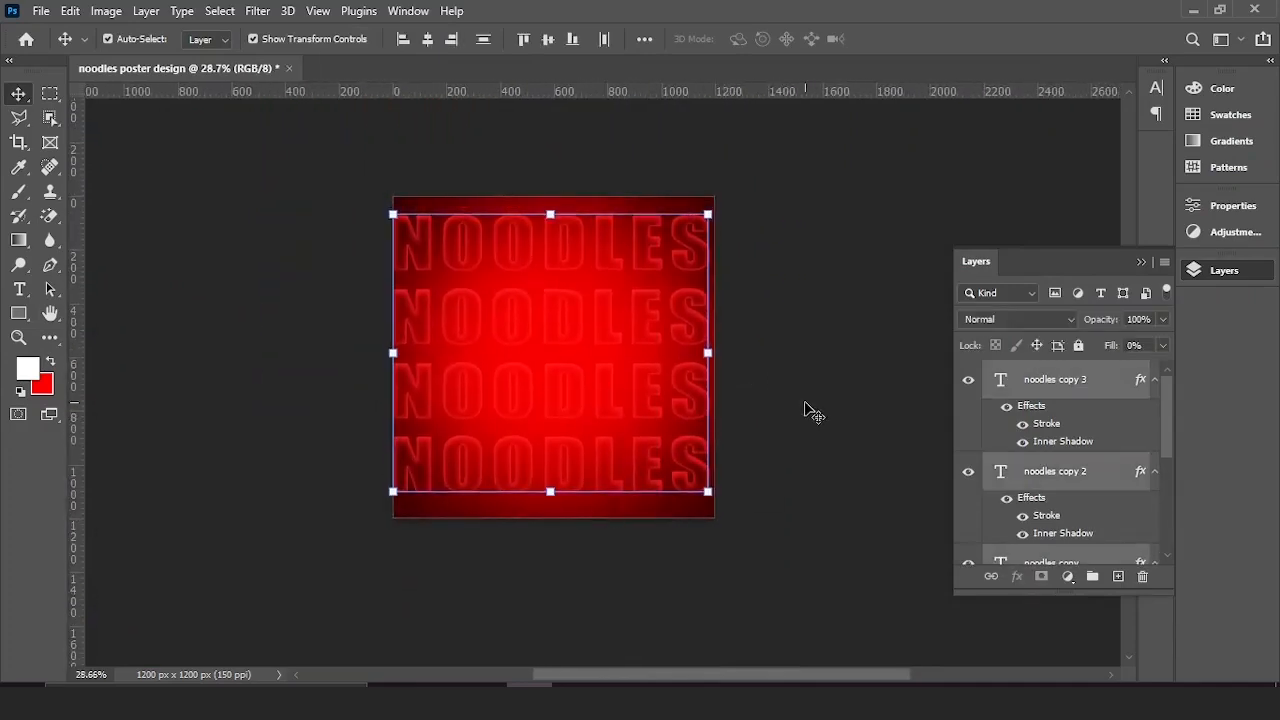
scroll(560, 437, up, 3)
click(1065, 390)
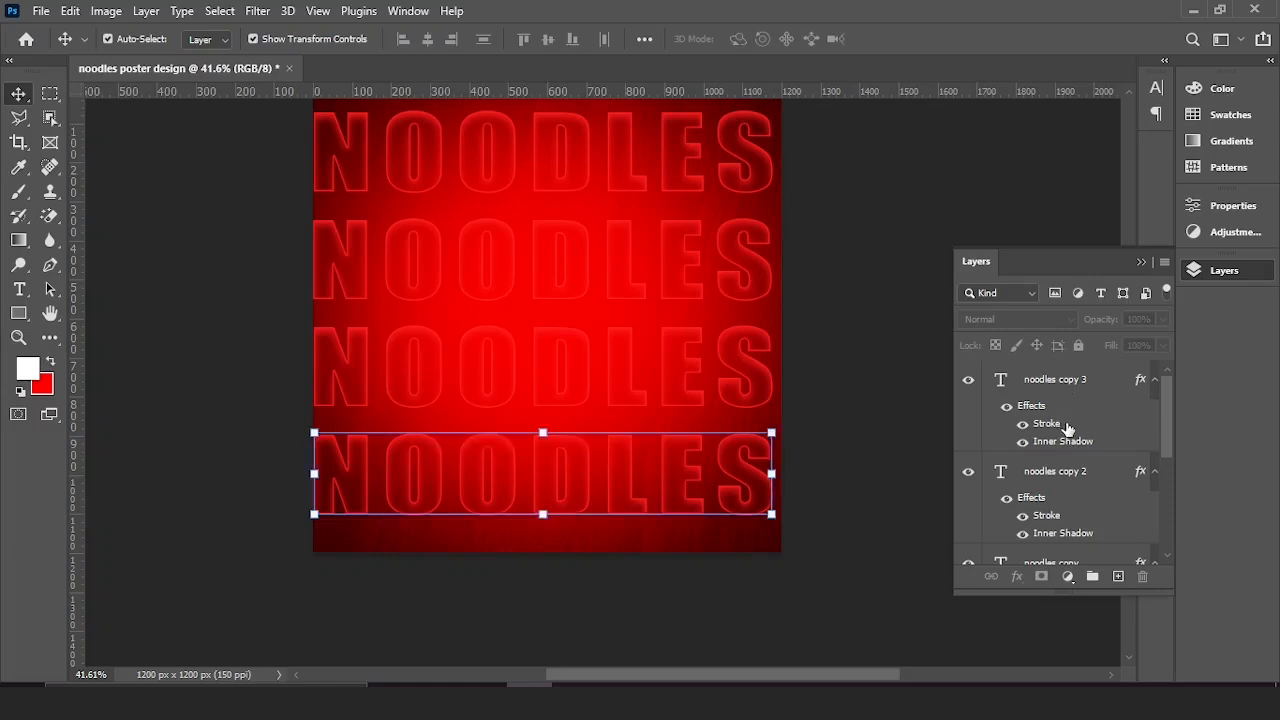
Group the four outlined NOODLES text layers into a locked group named "text ground"
scroll(1075, 420, down, 3)
shift+click(1061, 437)
scroll(1071, 443, up, 3)
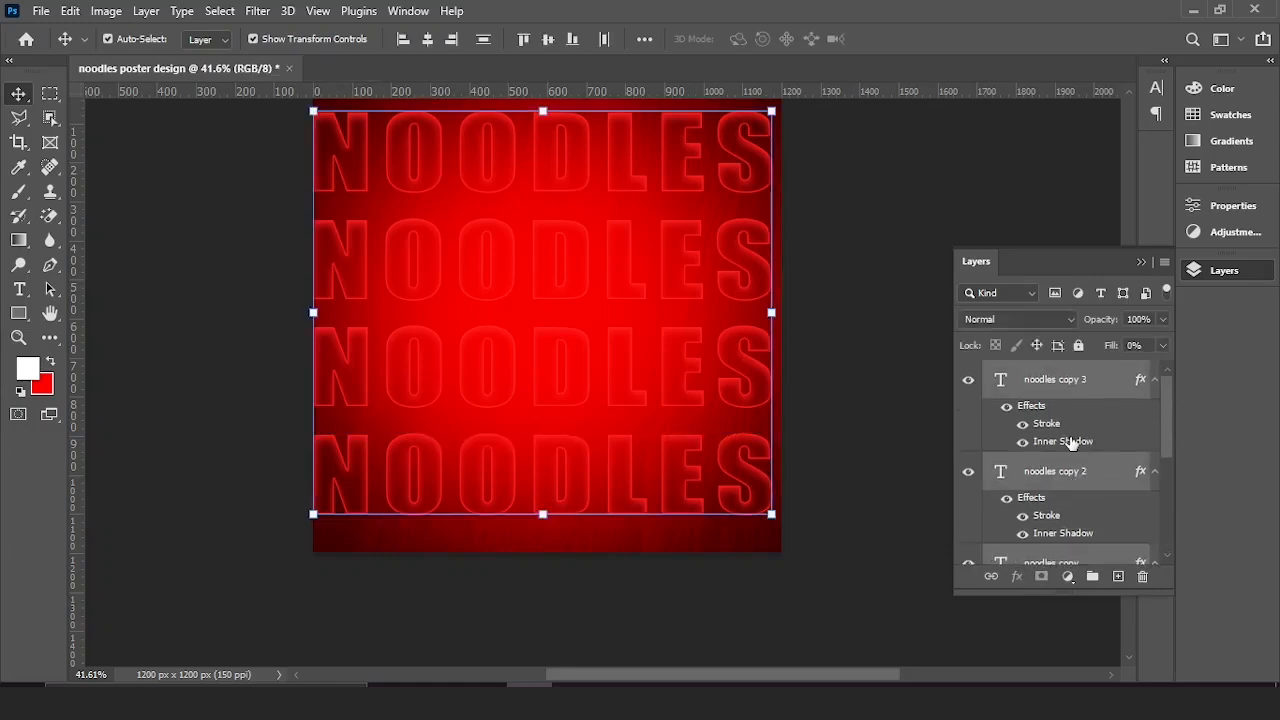
key(ctrl+g)
double_click(1048, 371)
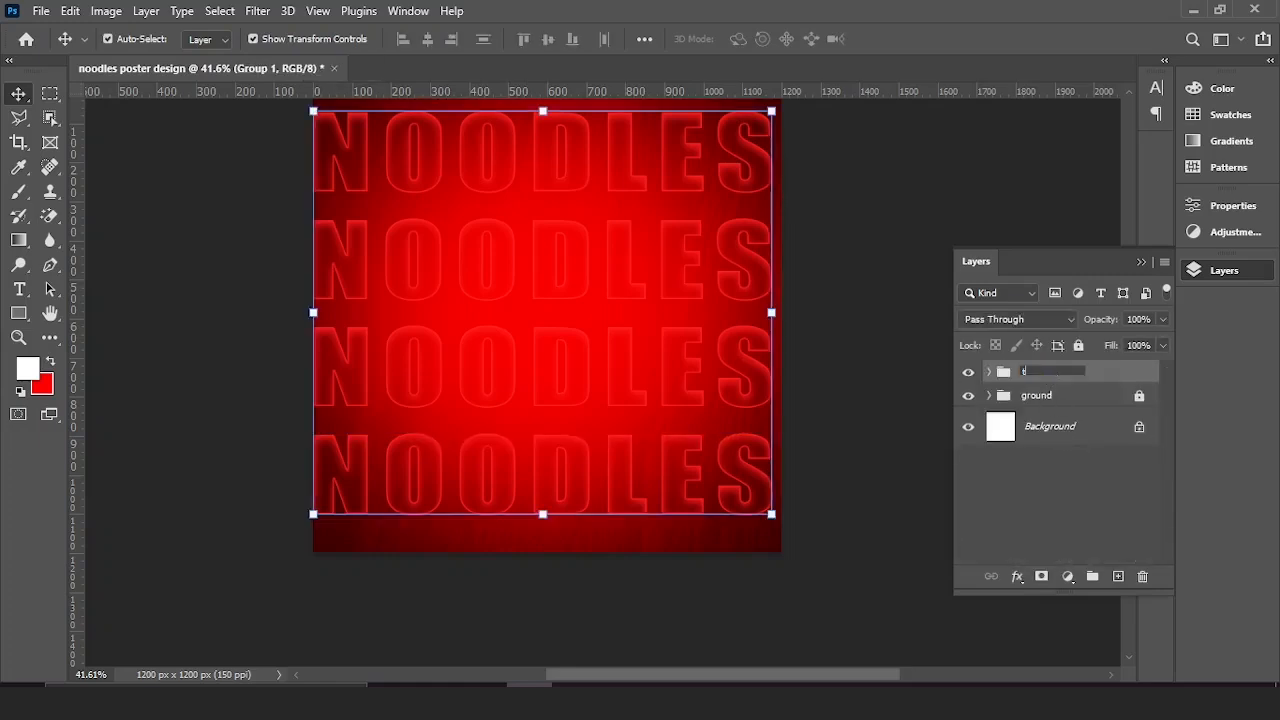
key(Return)
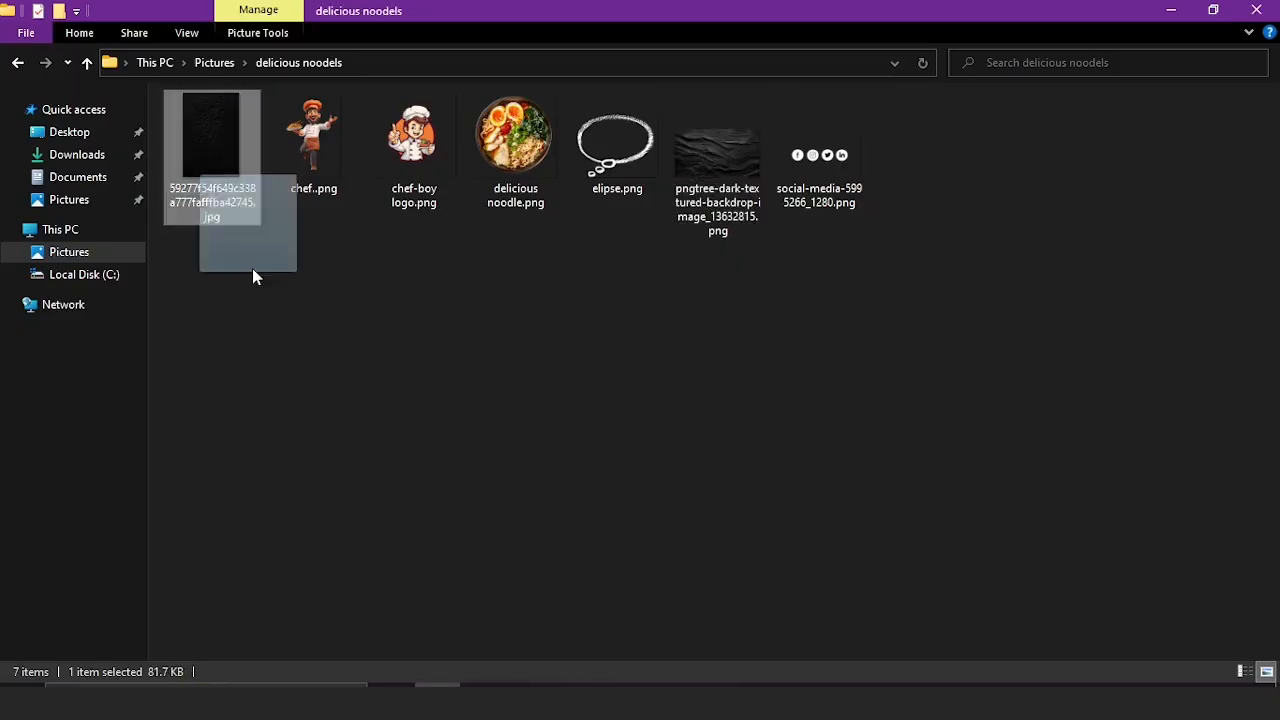
Place the black texture 59277f54f649c338a777fafffba42745.jpg, enlarge it to cover the whole canvas, and blend it in Color Dodge mode
drag(254, 277, 572, 322)
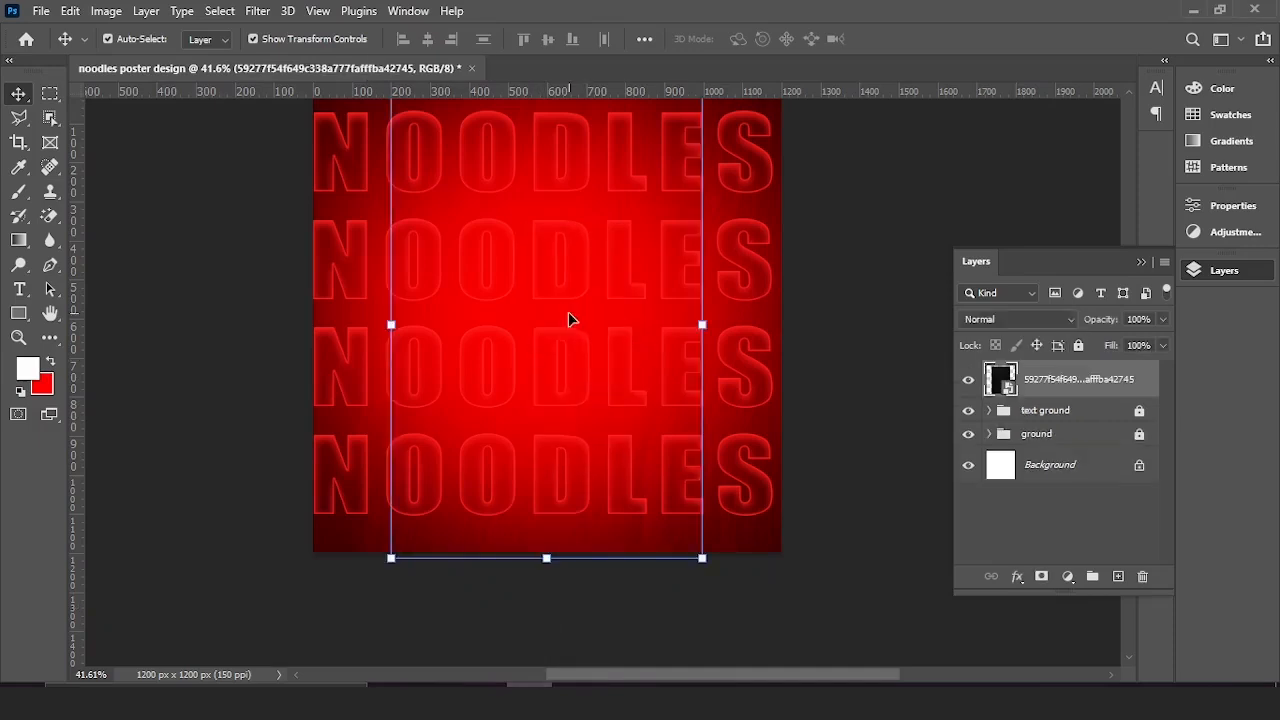
drag(616, 448, 765, 510)
click(929, 38)
scroll(546, 229, up, 3)
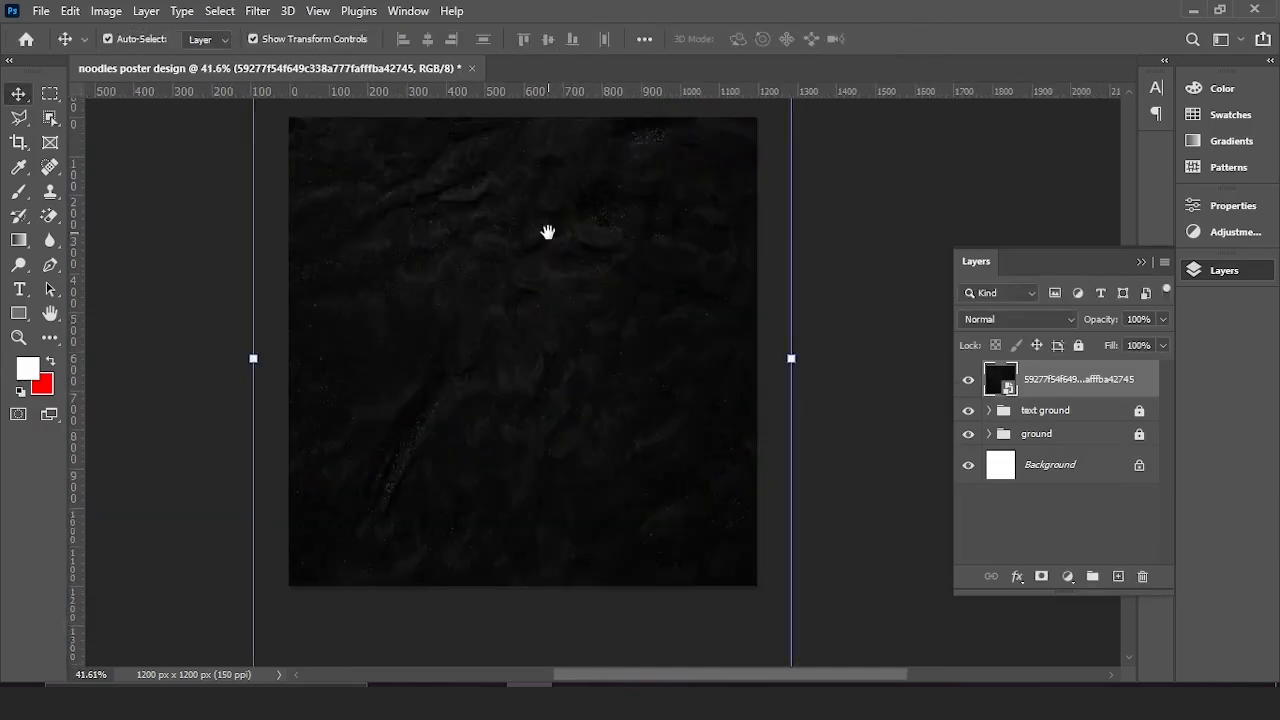
scroll(546, 297, down, 1)
scroll(948, 353, down, 1)
click(1045, 319)
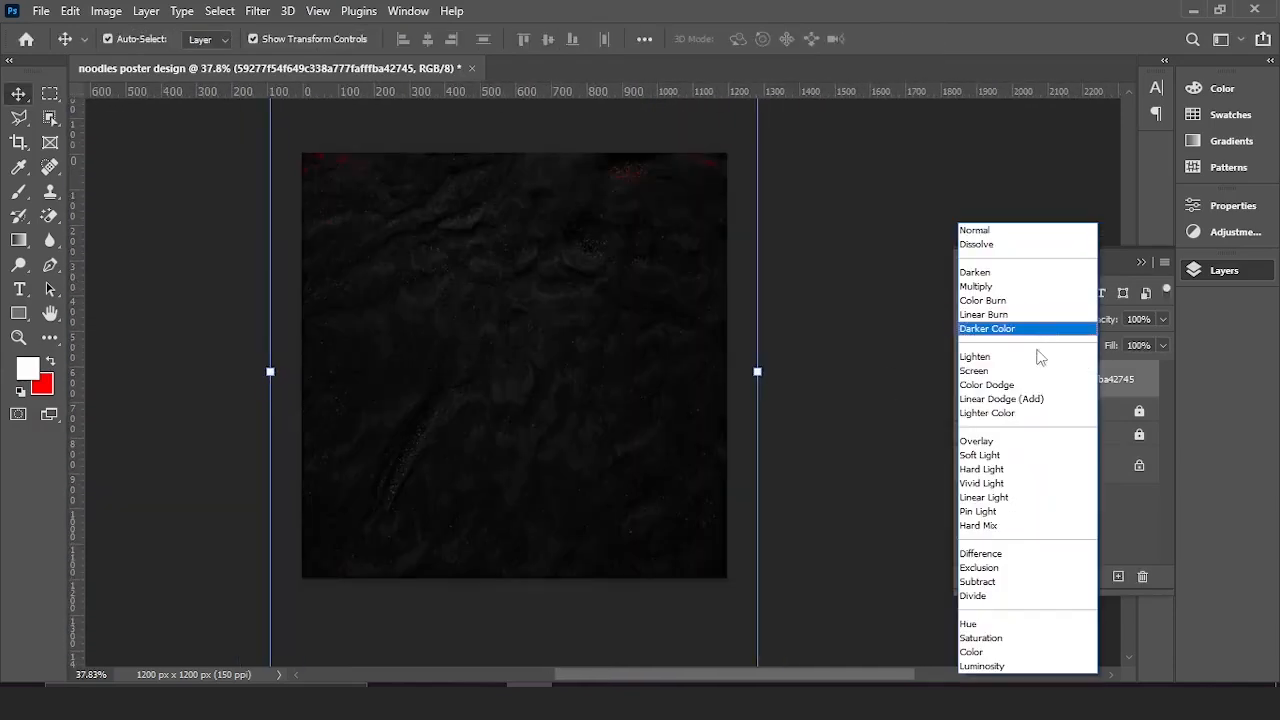
click(1037, 385)
Duplicate the black texture layer and group both copies as "black ground"
drag(1066, 391, 1120, 574)
shift+click(1074, 422)
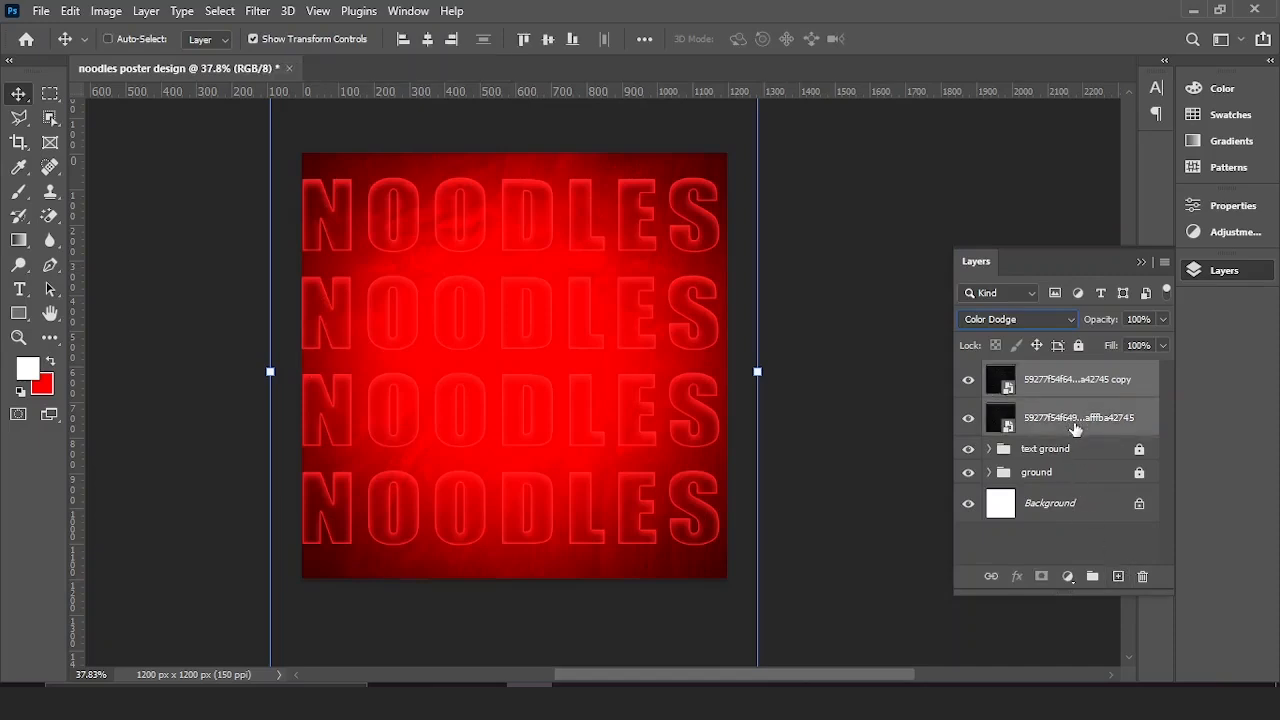
key(ctrl+g)
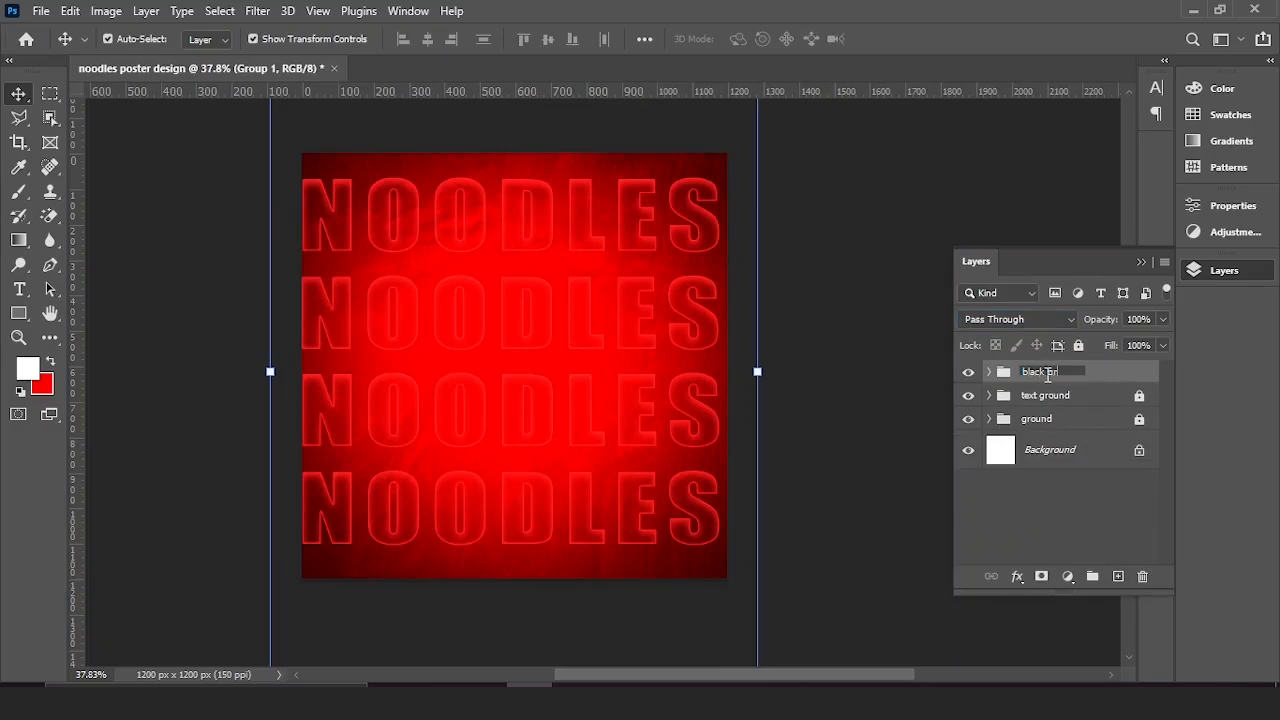
click(838, 443)
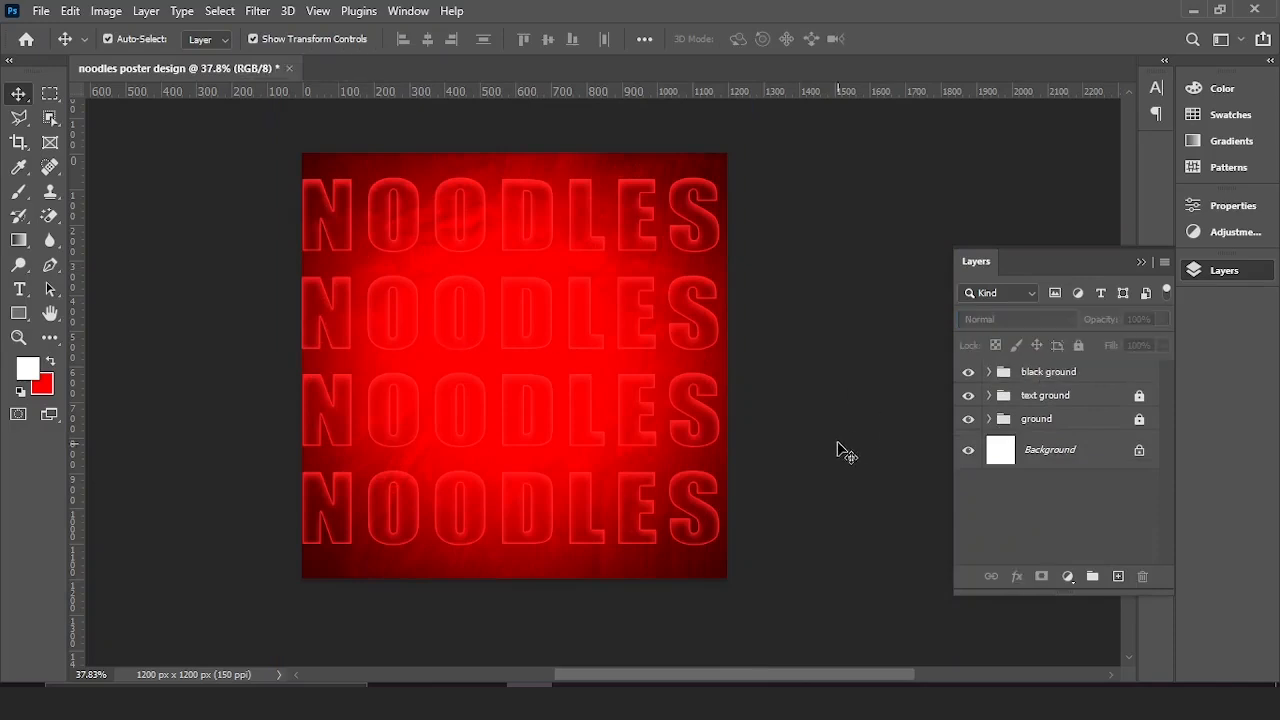
Unlock the text ground group, lower its opacity to about 48%, and lock both it and the black ground group
scroll(570, 365, up, 2)
drag(569, 367, 594, 372)
click(1145, 399)
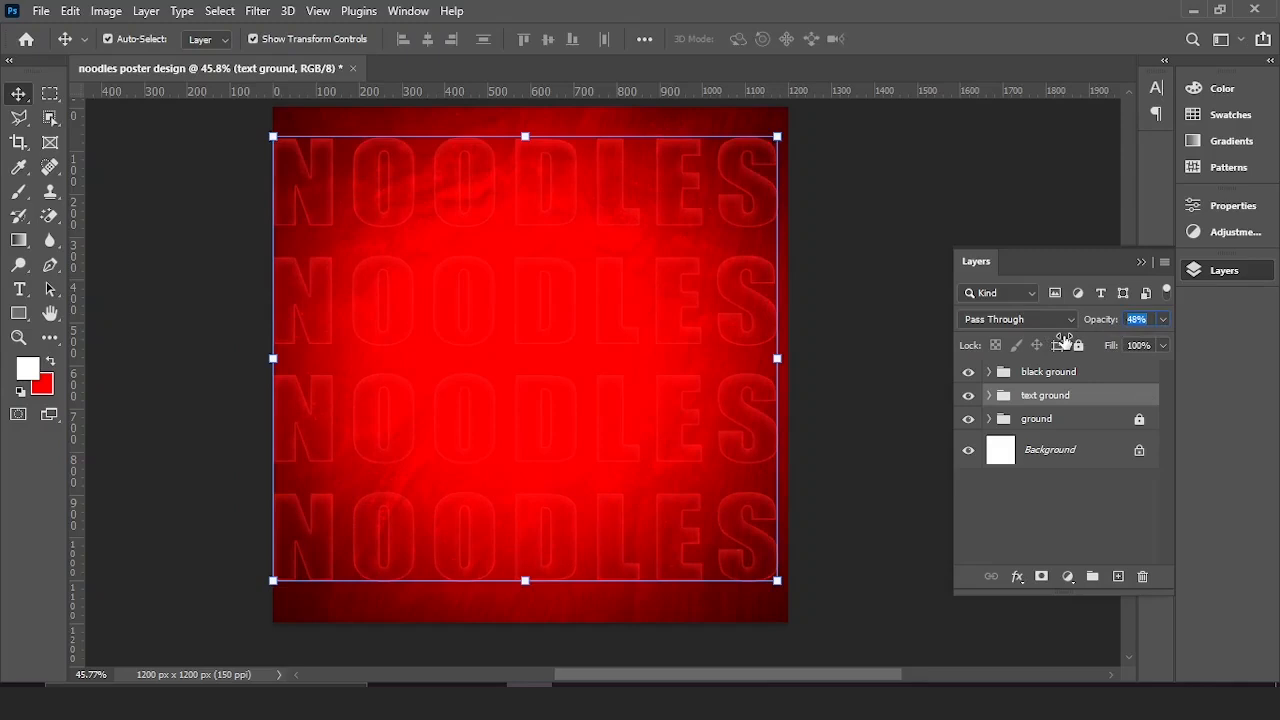
click(1062, 375)
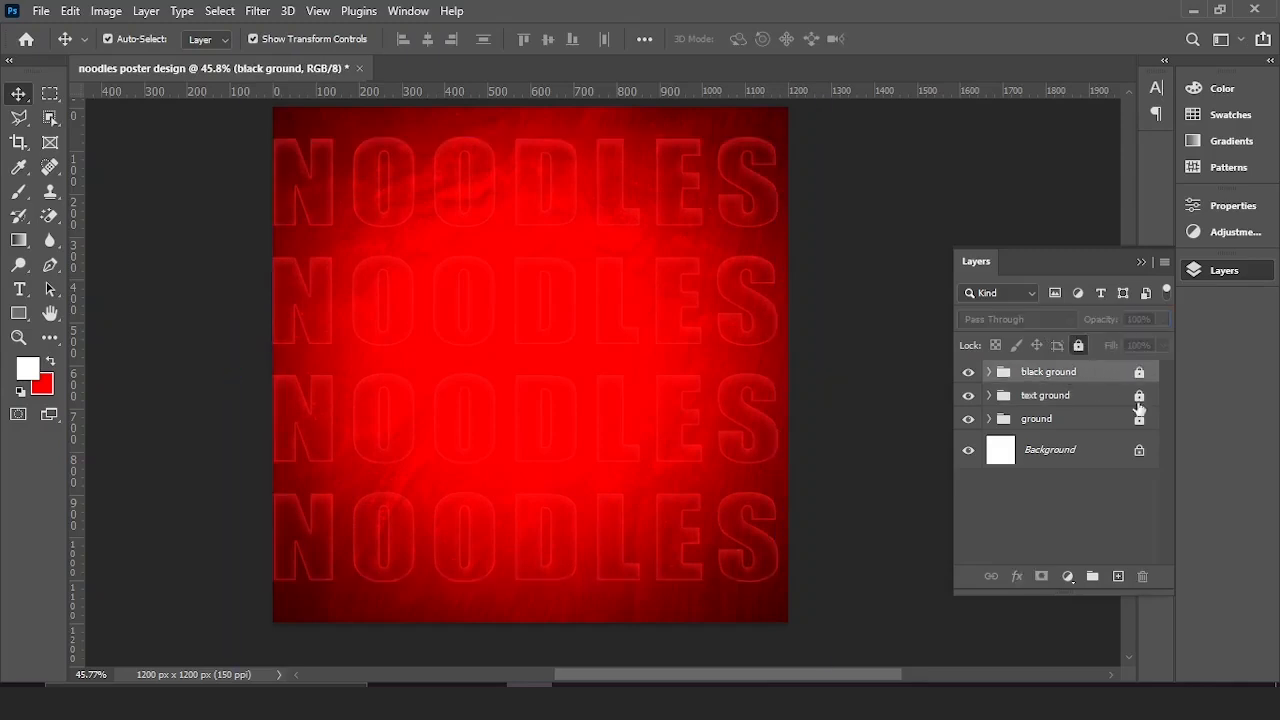
Unlock and expand the ground group, and replace its red glow layer with a new empty layer above Color Fill 1
click(989, 419)
scroll(990, 450, down, 1)
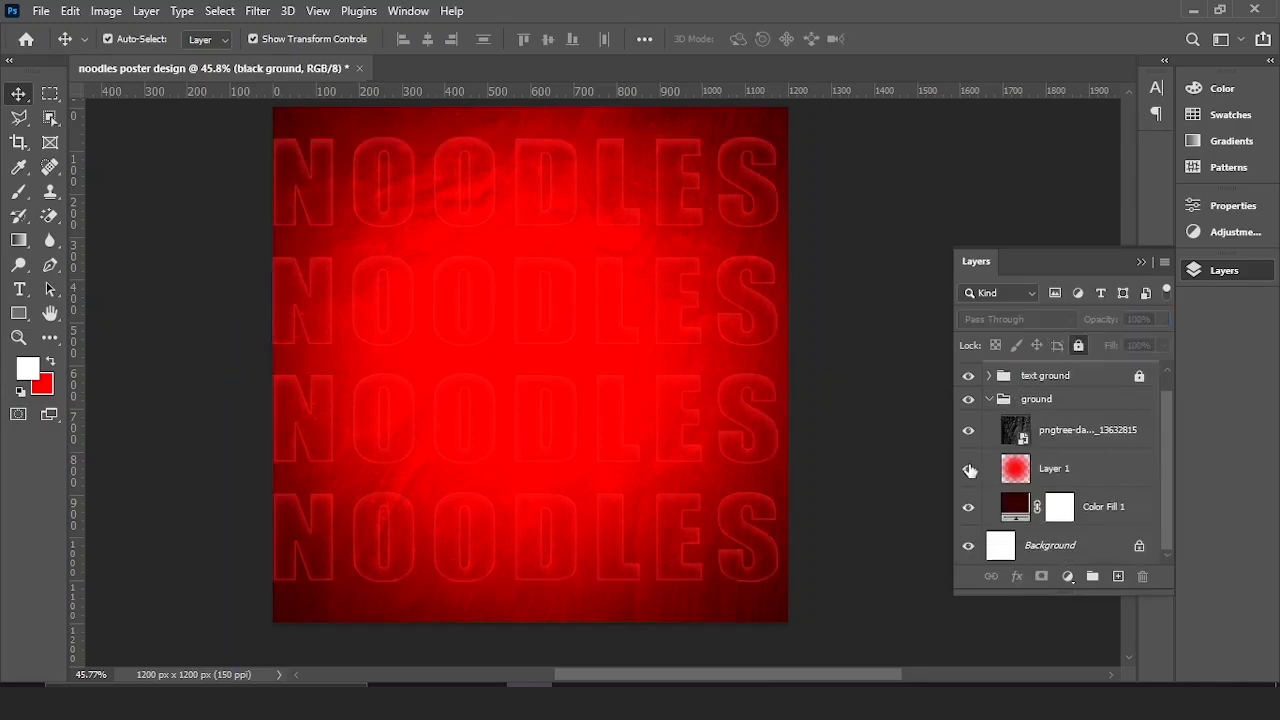
click(969, 469)
click(1106, 470)
click(1142, 577)
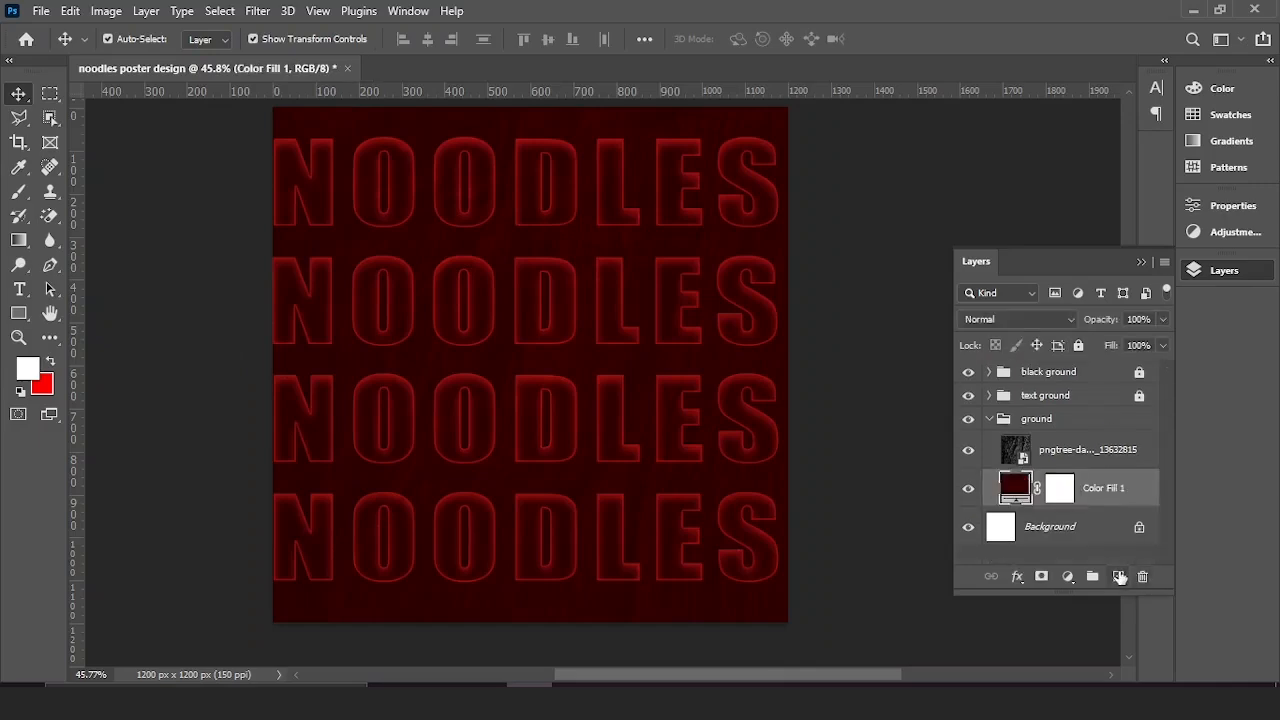
click(1118, 577)
Paint a soft red glow in the middle of the canvas on the new layer with a very large brush at 39% opacity
click(18, 192)
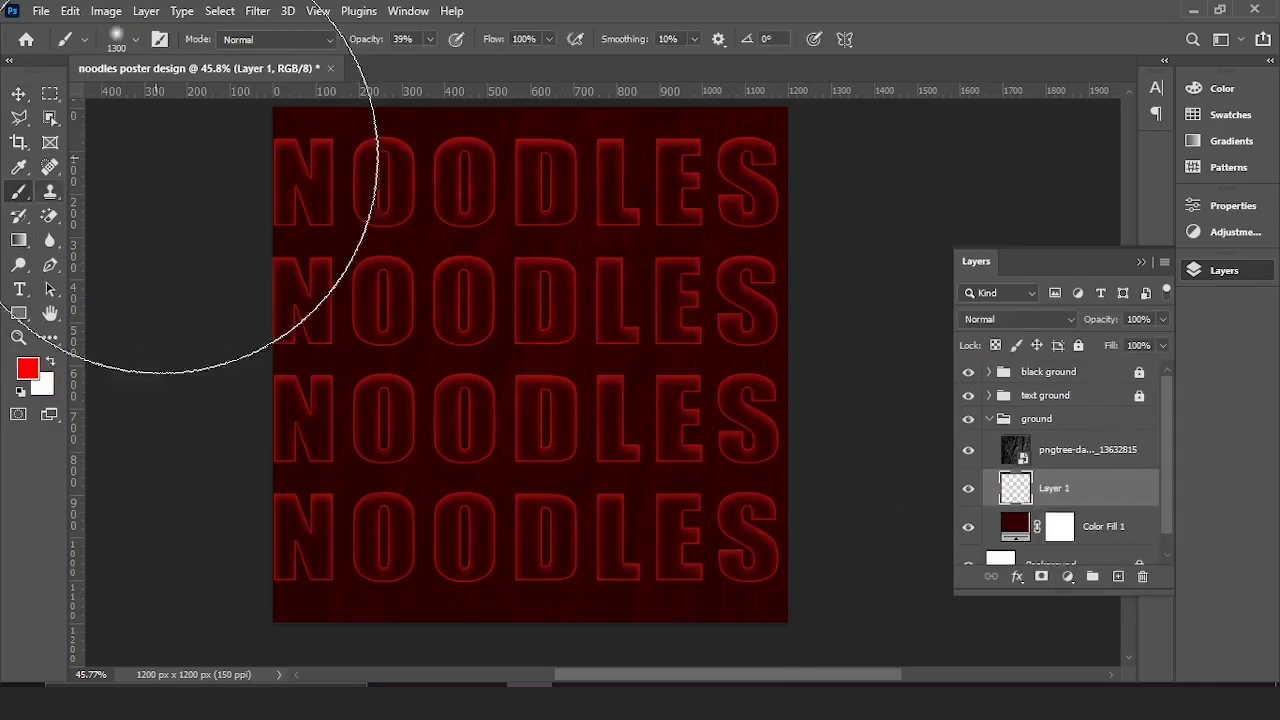
scroll(528, 345, down, 1)
click(524, 368)
click(524, 368)
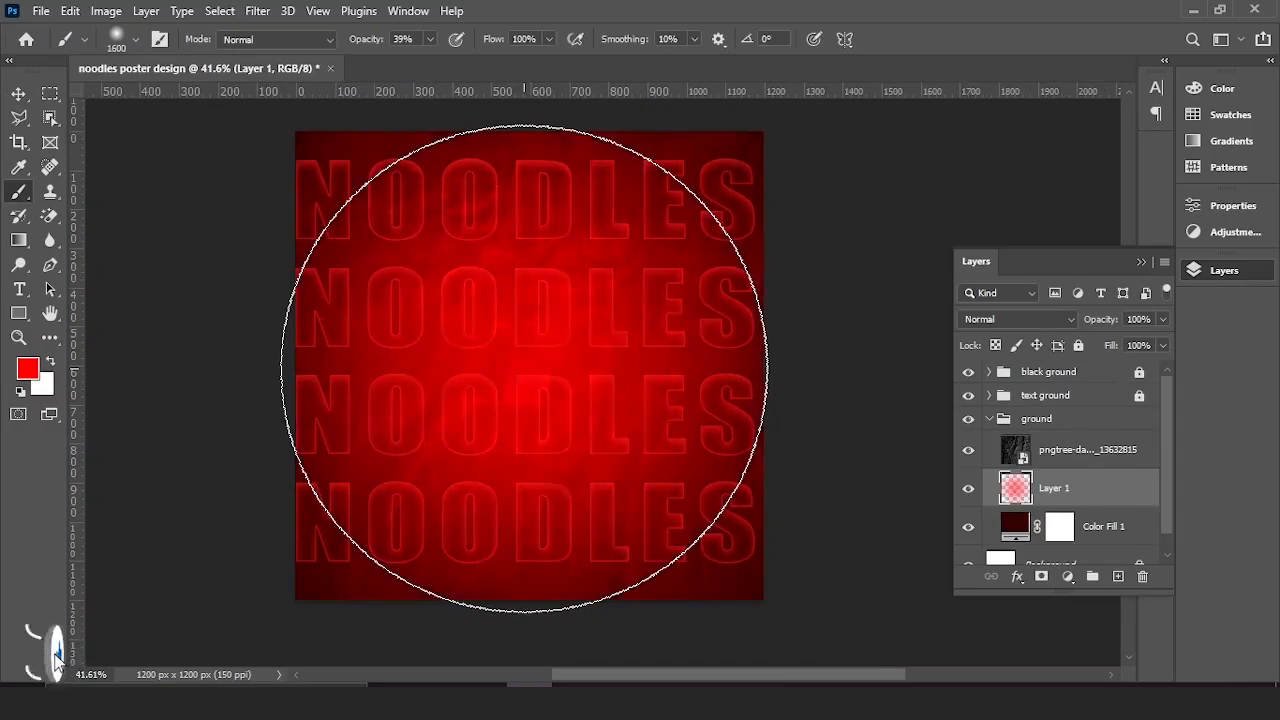
click(27, 369)
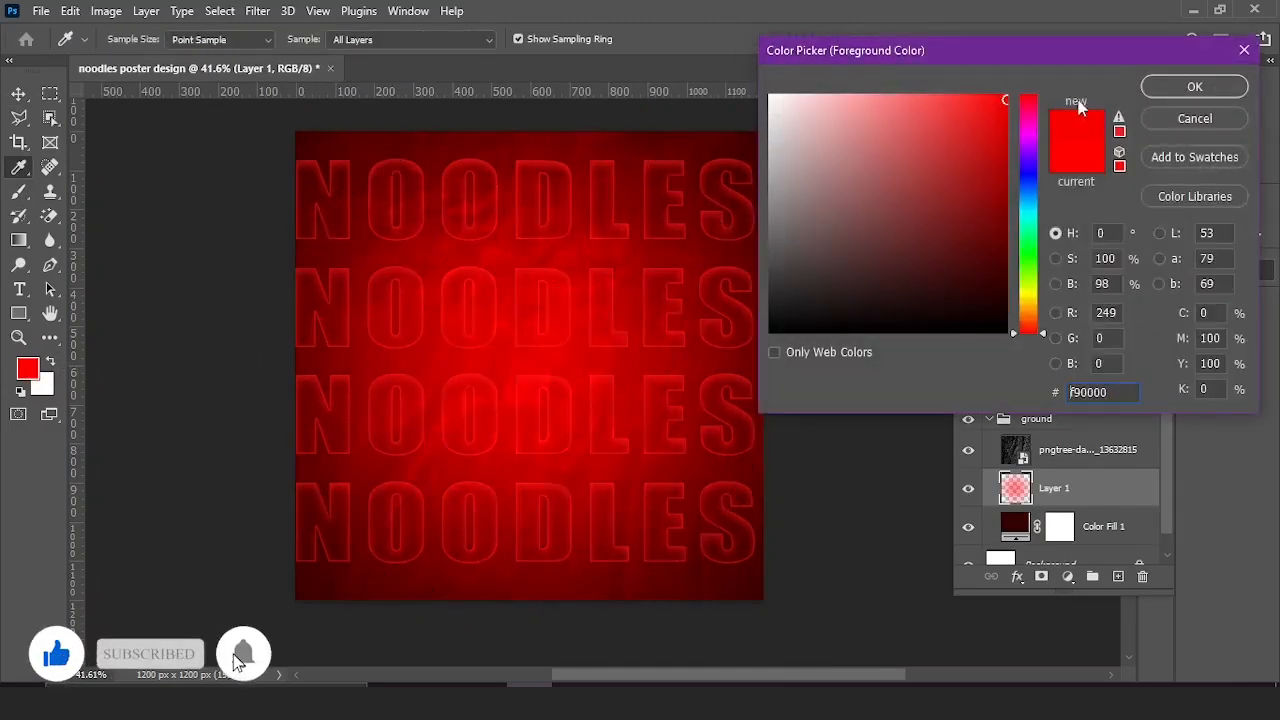
key(Return)
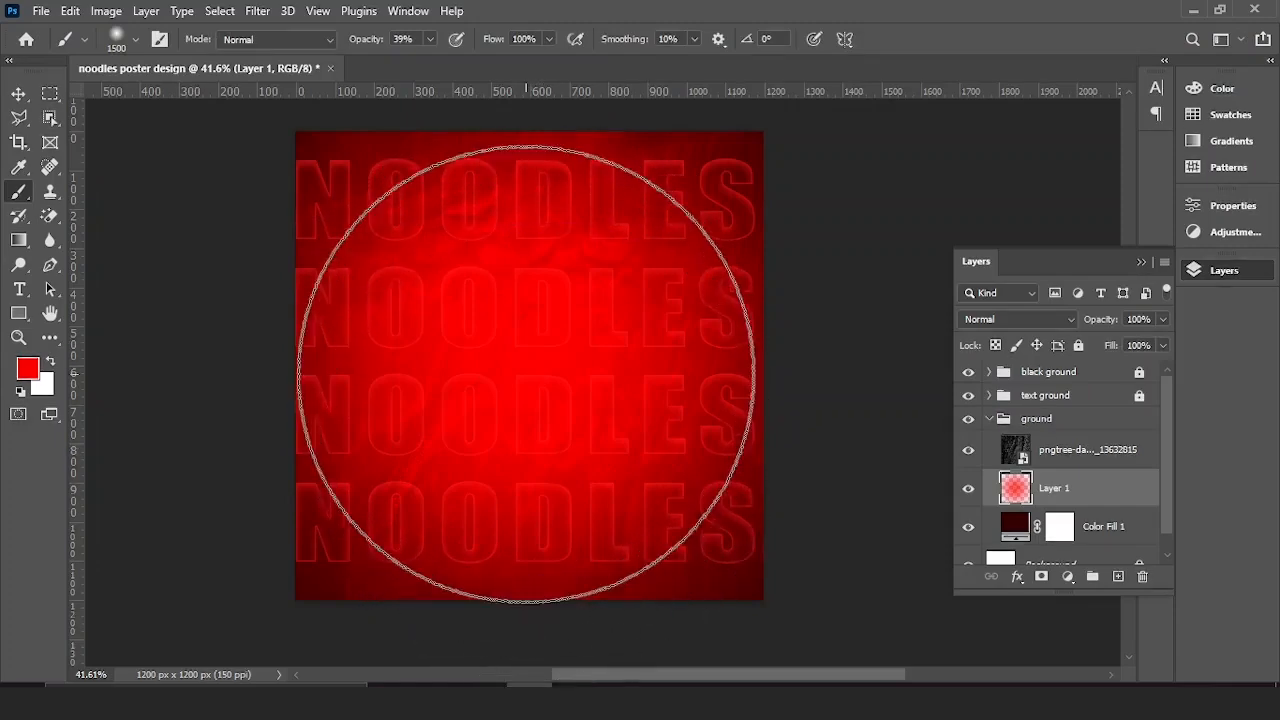
key(bracketleft)
Set the glow layer's opacity to about 97%, compare the poster with and without it, and lock the collapsed ground group
click(20, 95)
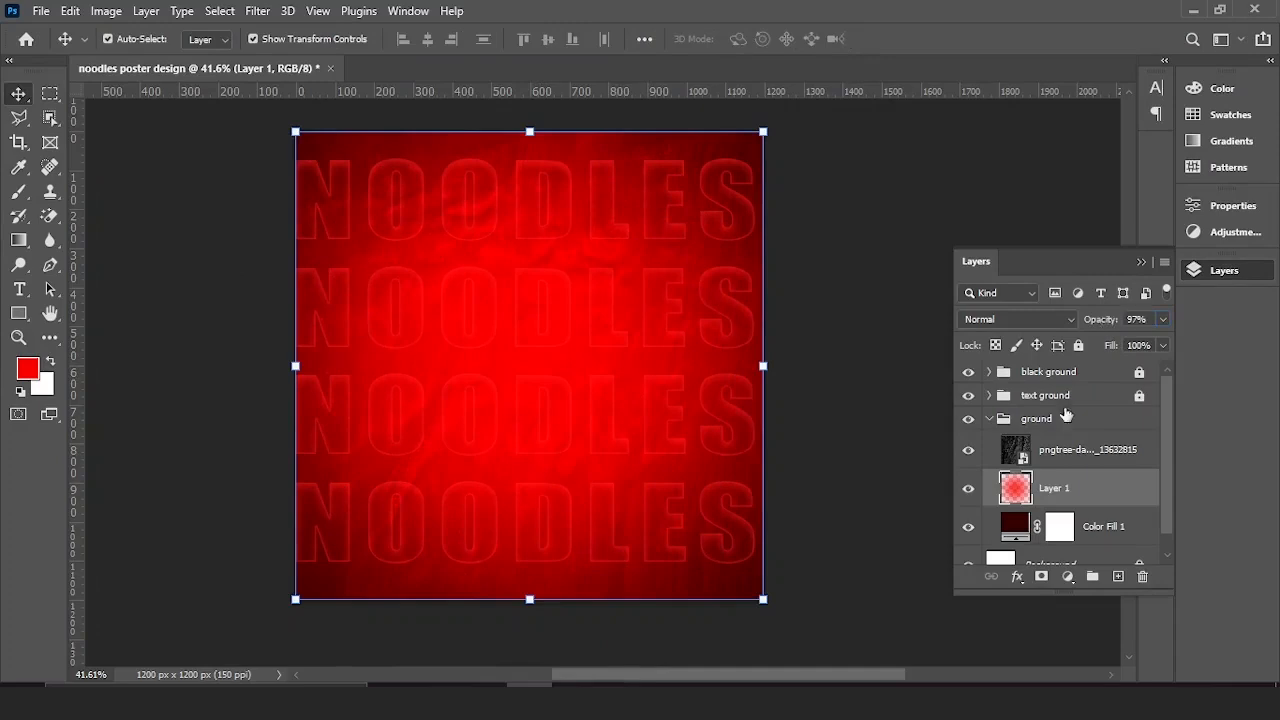
click(969, 490)
click(969, 490)
click(989, 420)
Draw a white rectangle without a stroke, about 769 × 1057 px, over the middle of the poster above the black ground group
drag(498, 331, 533, 331)
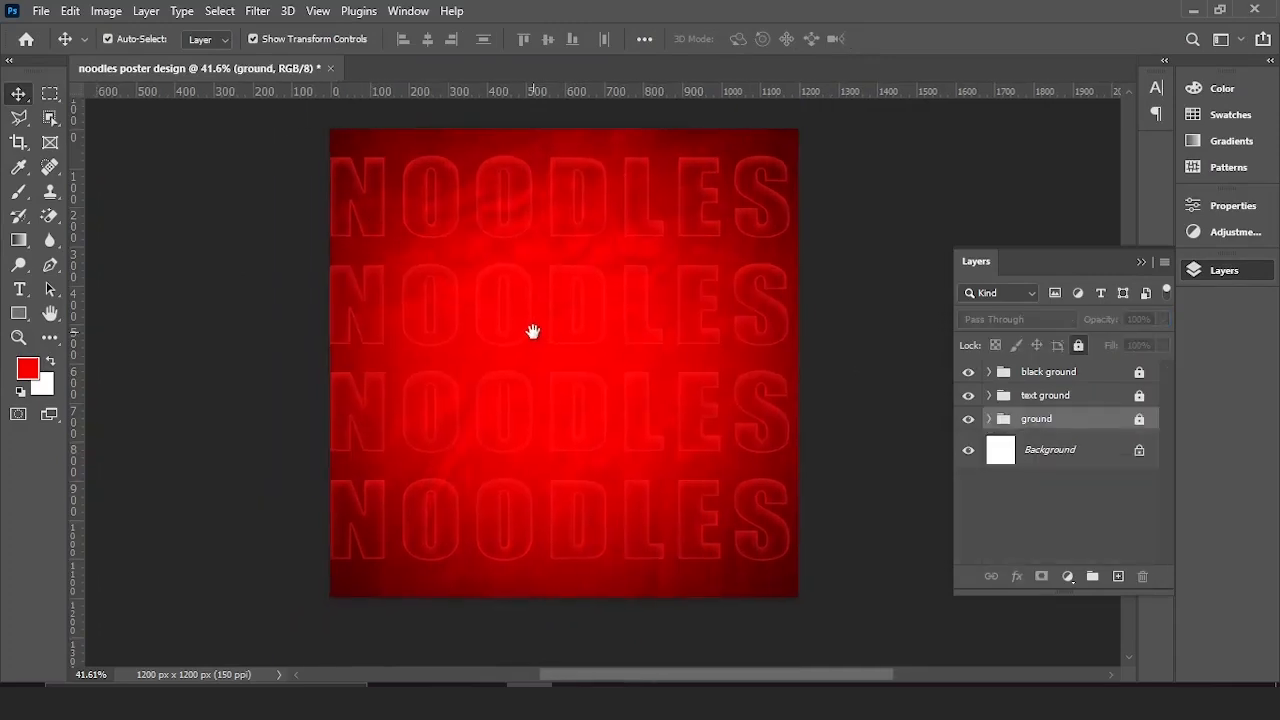
scroll(528, 401, up, 1)
mouse_move(535, 416)
mouse_down()
mouse_move(549, 398)
mouse_move(551, 415)
mouse_up()
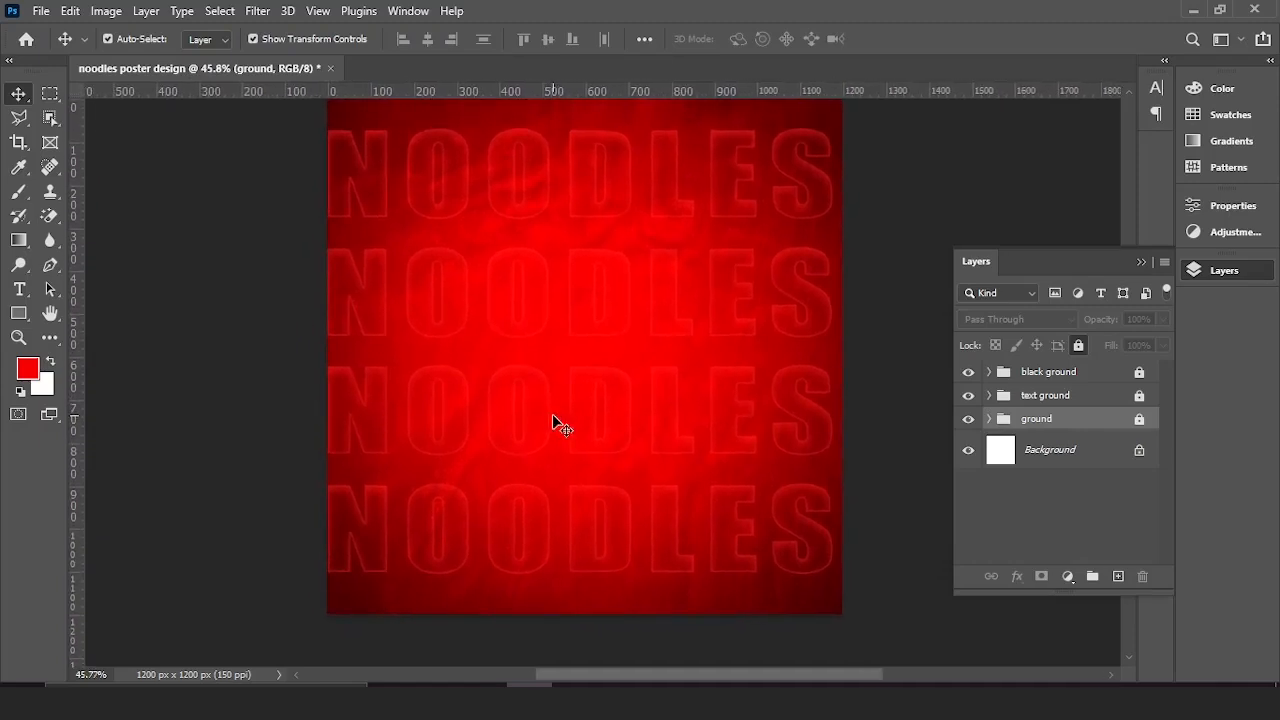
click(1049, 379)
right_click(25, 318)
click(110, 316)
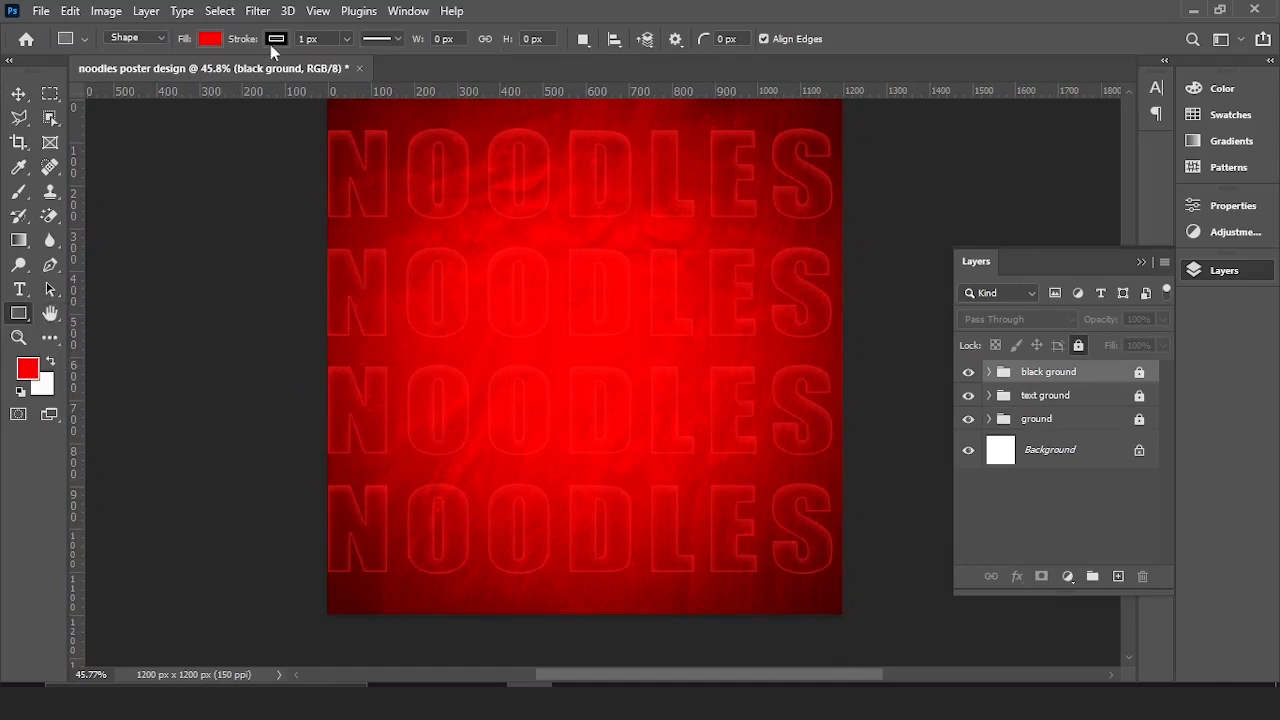
click(276, 40)
click(212, 40)
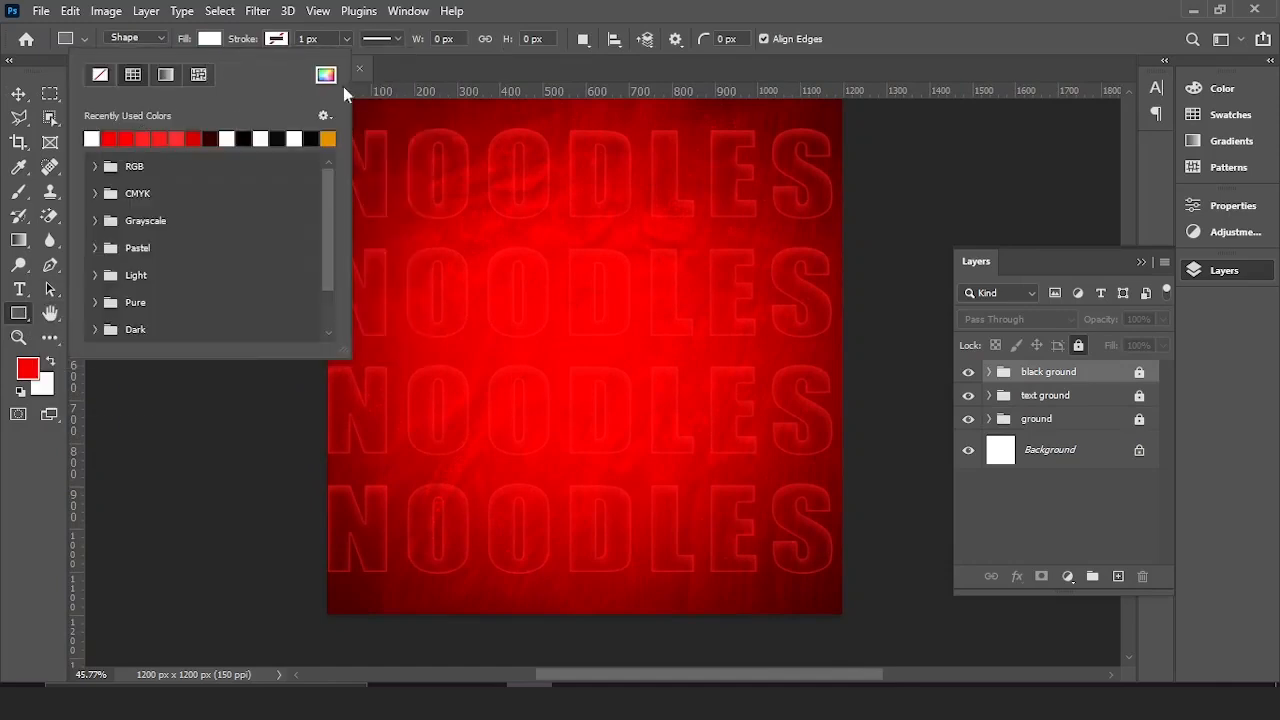
click(325, 75)
click(1185, 86)
click(220, 44)
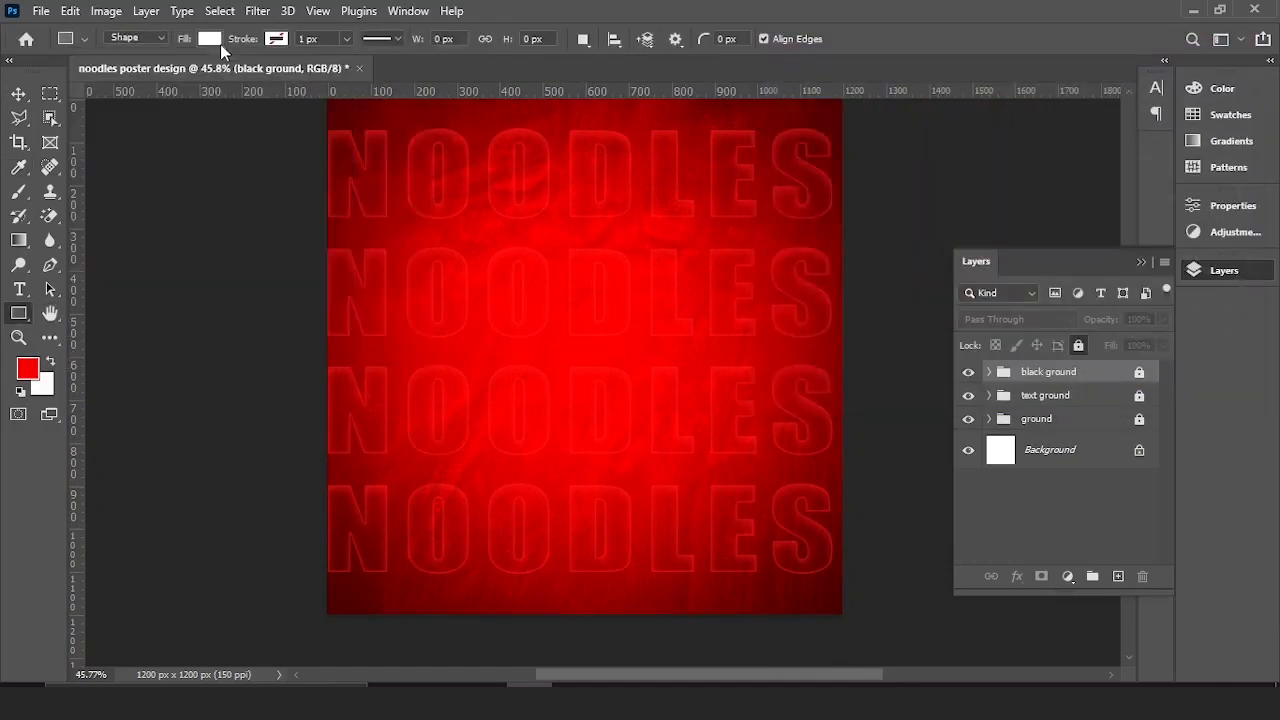
mouse_move(707, 499)
mouse_down()
mouse_move(800, 623)
mouse_move(739, 643)
mouse_up()
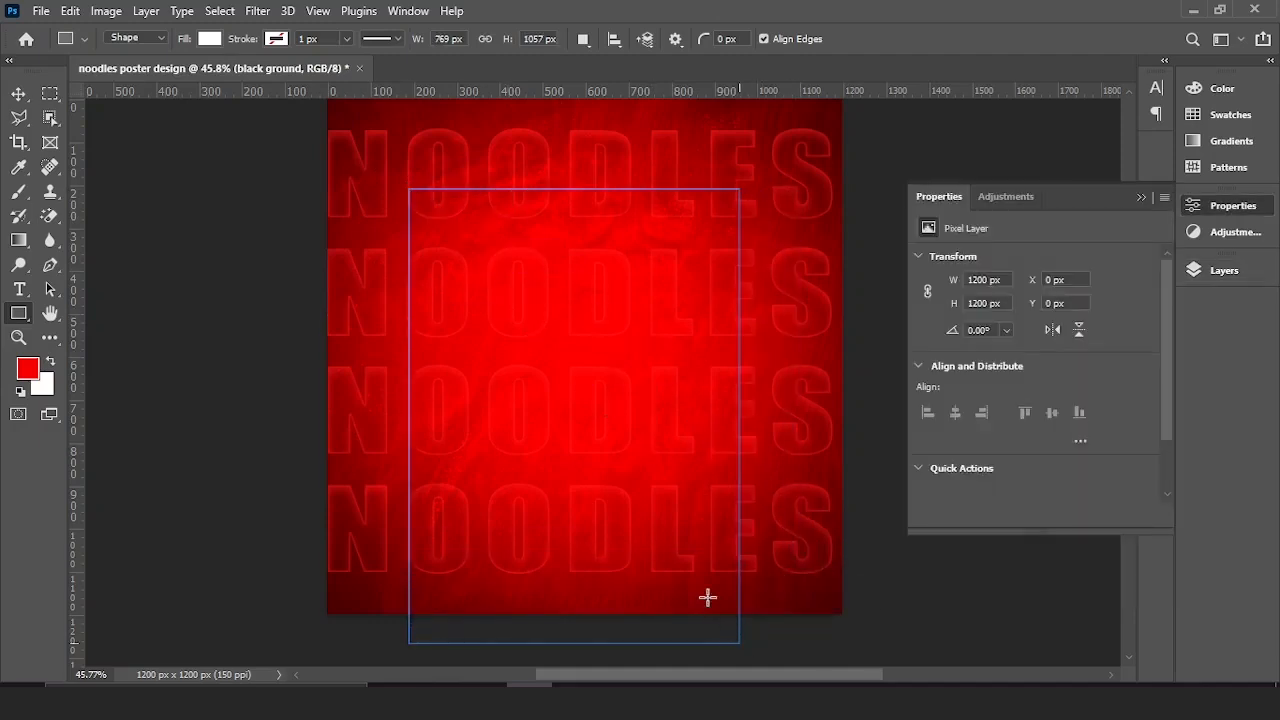
Round all four corners of the white rectangle to a radius of about 341 px
key(v)
mouse_move(428, 210)
mouse_down()
mouse_move(594, 370)
mouse_move(617, 347)
mouse_up()
click(938, 543)
scroll(668, 408, down, 2)
click(606, 388)
click(817, 531)
click(594, 372)
click(352, 310)
click(496, 322)
click(888, 571)
scroll(588, 432, down, 2)
click(586, 434)
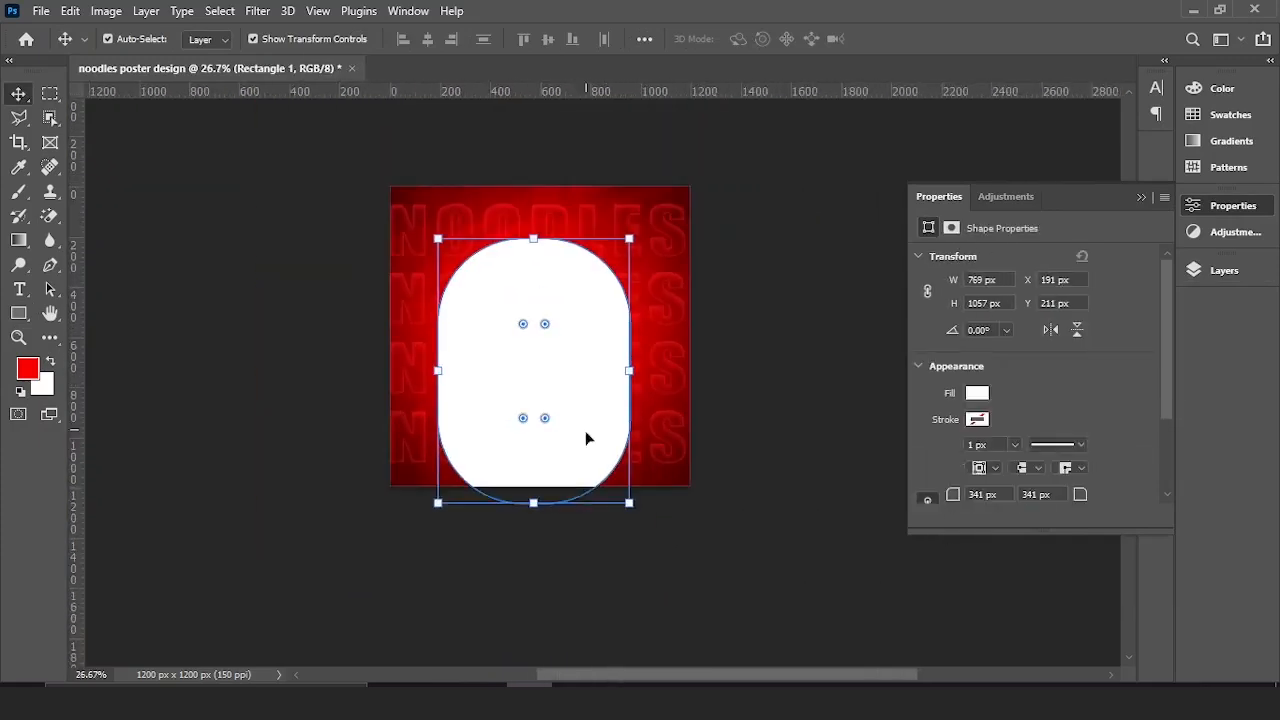
Stretch the rounded shape to about 1442 px high, rotate it to about -39.8°, and move it toward the poster's lower-right corner
drag(525, 515, 525, 611)
drag(704, 636, 777, 563)
drag(600, 470, 706, 518)
drag(842, 618, 868, 590)
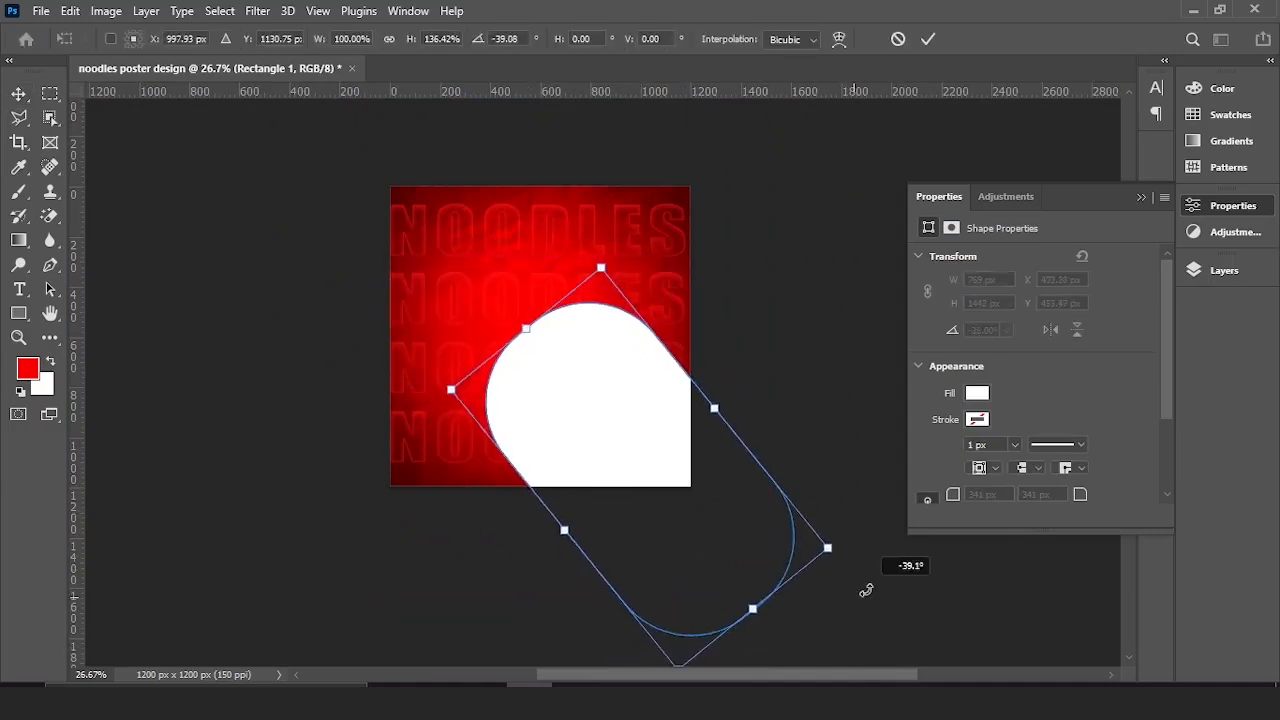
scroll(642, 462, up, 2)
drag(610, 454, 611, 420)
key(Return)
Increase the rotated shape's corner radius to about 376 px for a fully rounded end
scroll(611, 415, up, 3)
click(606, 415)
drag(550, 392, 560, 394)
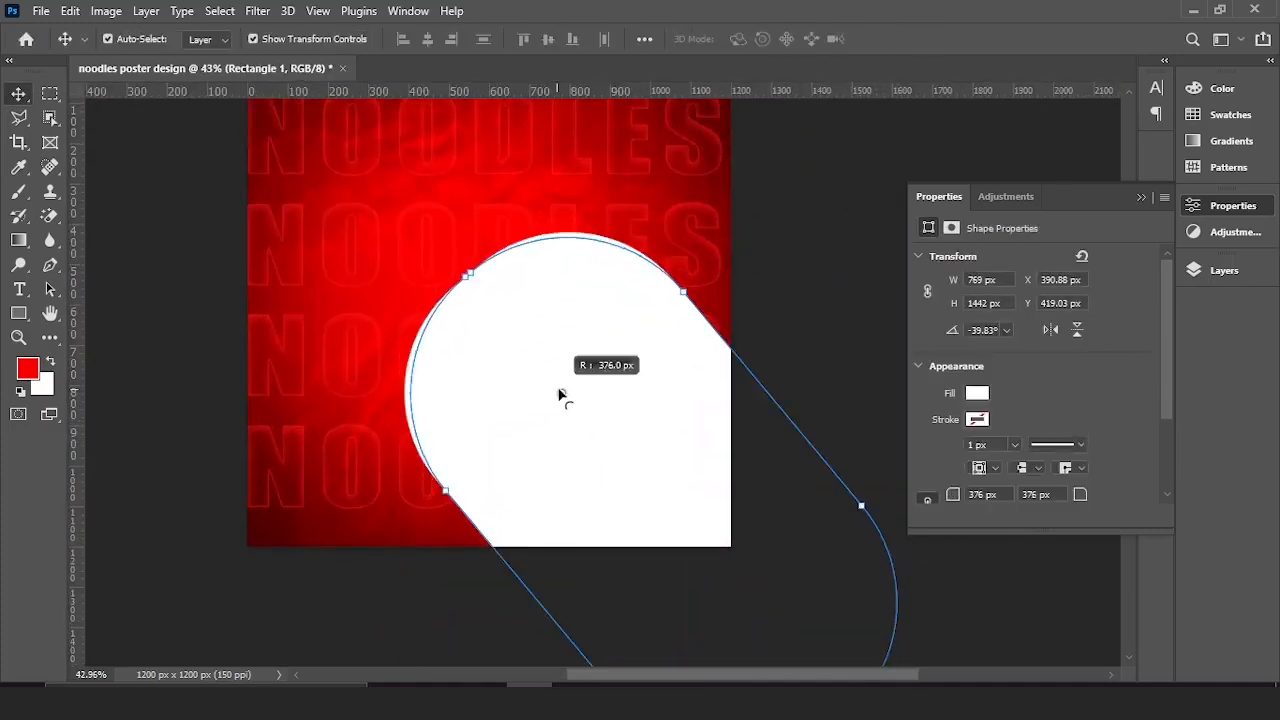
click(817, 400)
scroll(610, 440, down, 3)
scroll(617, 450, up, 3)
Rotate the white shape to about -33.4° and reposition it so it runs off the poster's lower-right corner
click(683, 453)
drag(707, 284, 740, 283)
drag(690, 438, 618, 412)
key(Return)
scroll(588, 397, down, 3)
scroll(523, 480, up, 3)
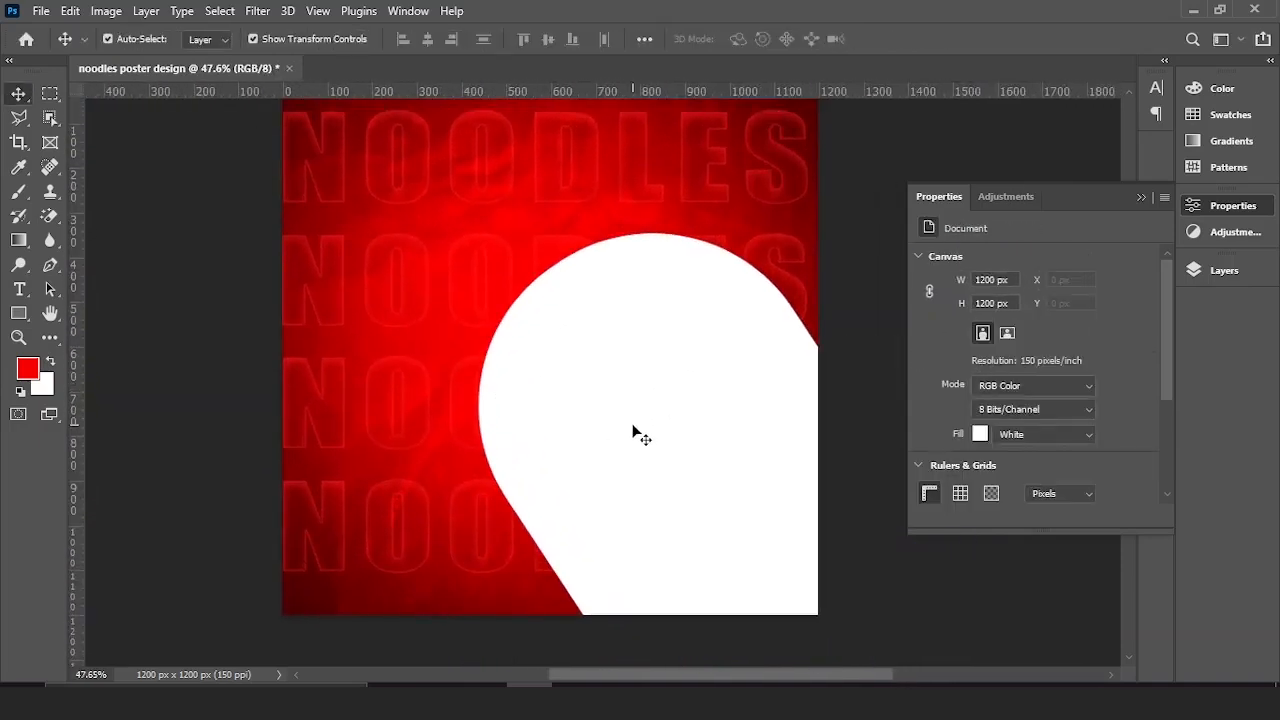
Place the grunge white scratch texture image above Rectangle 1, over the lower-right part of the poster
click(634, 388)
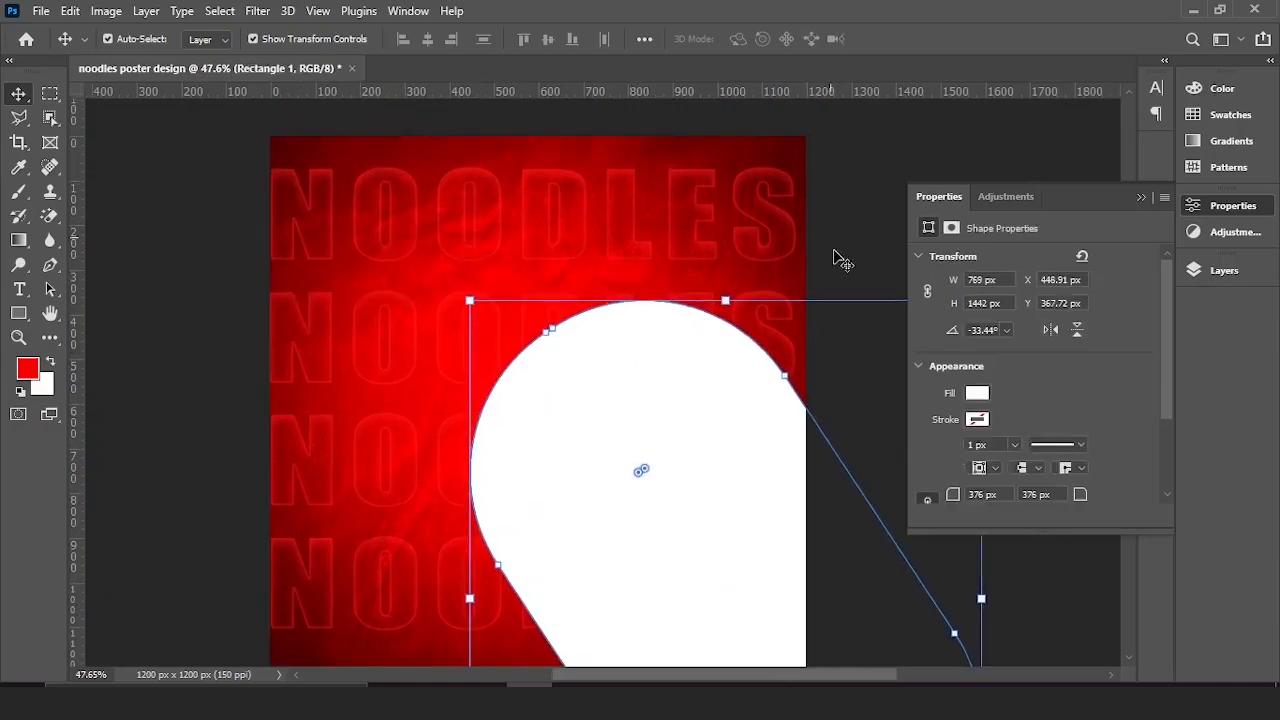
click(843, 260)
click(654, 408)
drag(717, 160, 537, 606)
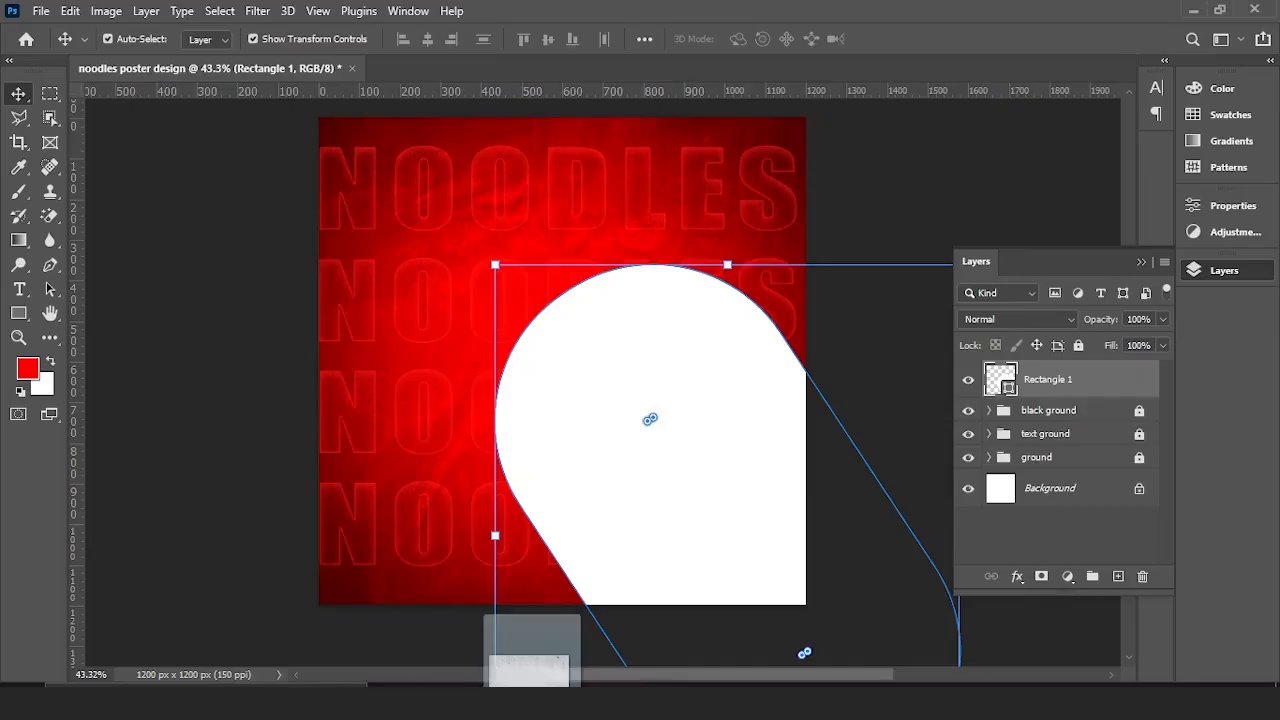
drag(800, 651, 728, 470)
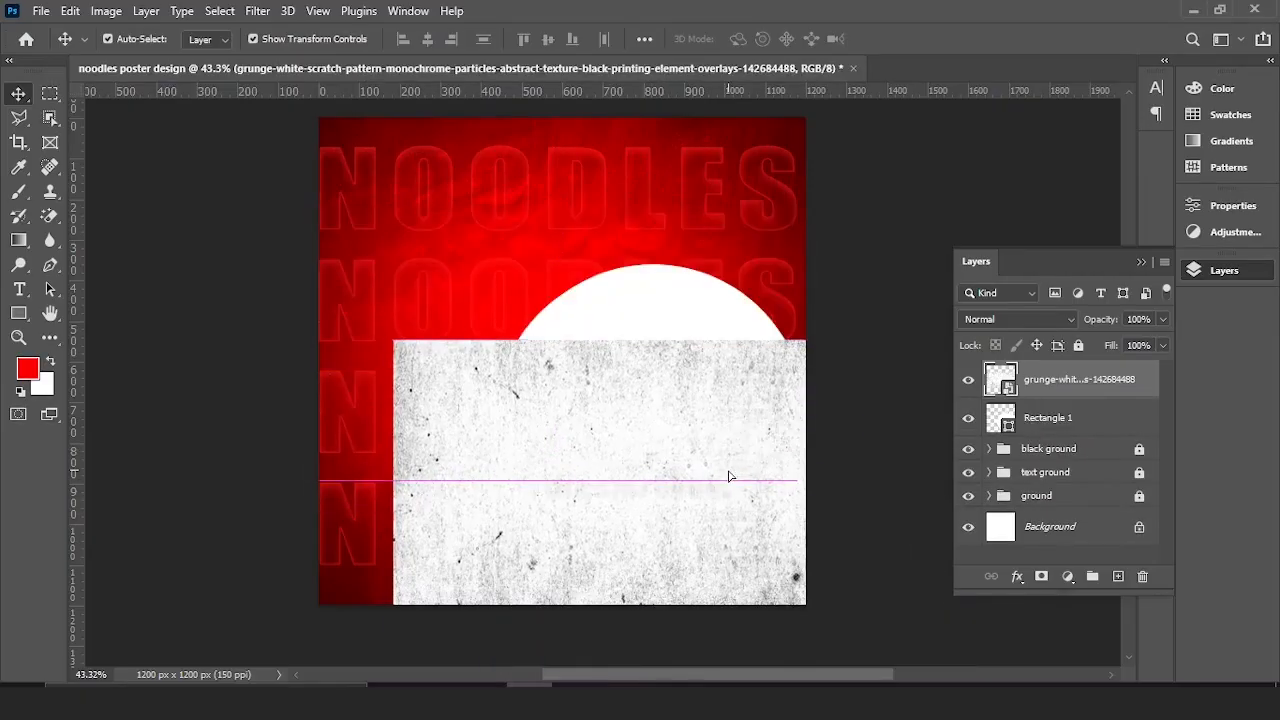
Rotate the grunge texture about 56°, scale it to about 96% by 105% over the rounded shape, and clip it to Rectangle 1
key(ctrl+t)
drag(768, 307, 929, 497)
drag(699, 485, 743, 473)
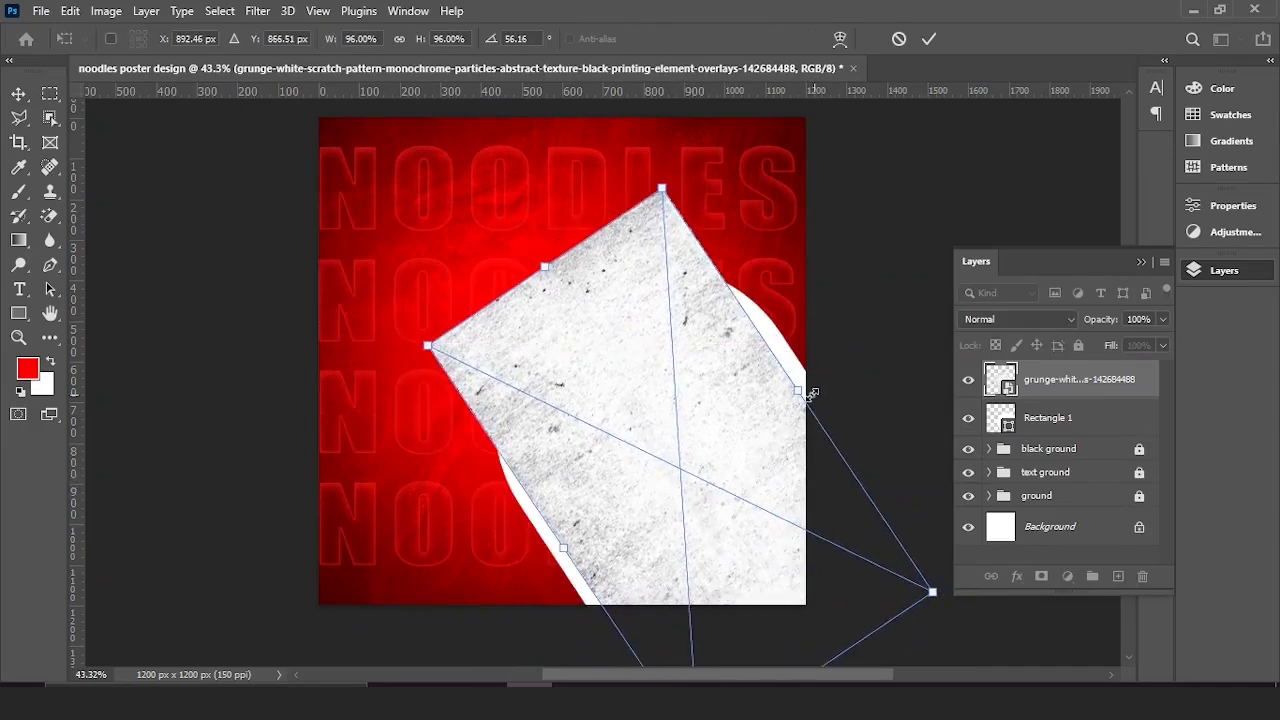
mouse_move(812, 393)
mouse_down()
mouse_move(837, 380)
mouse_move(812, 375)
mouse_up()
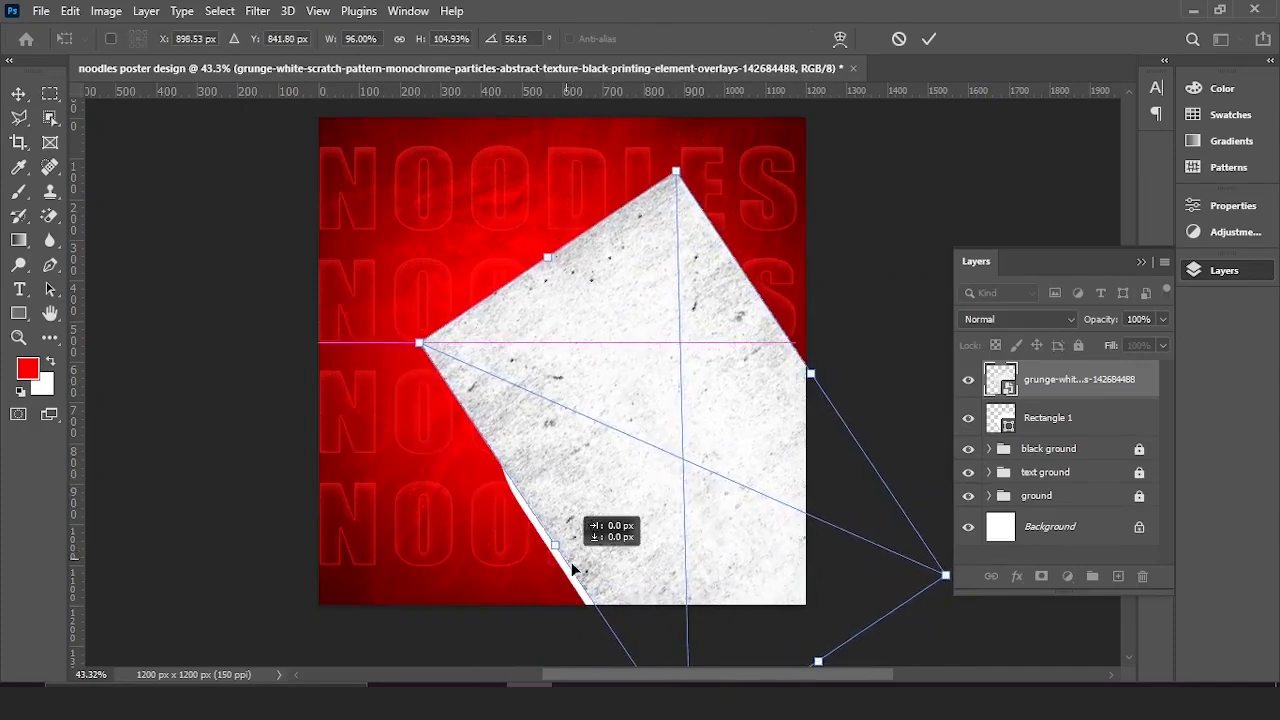
drag(573, 568, 588, 584)
key(Return)
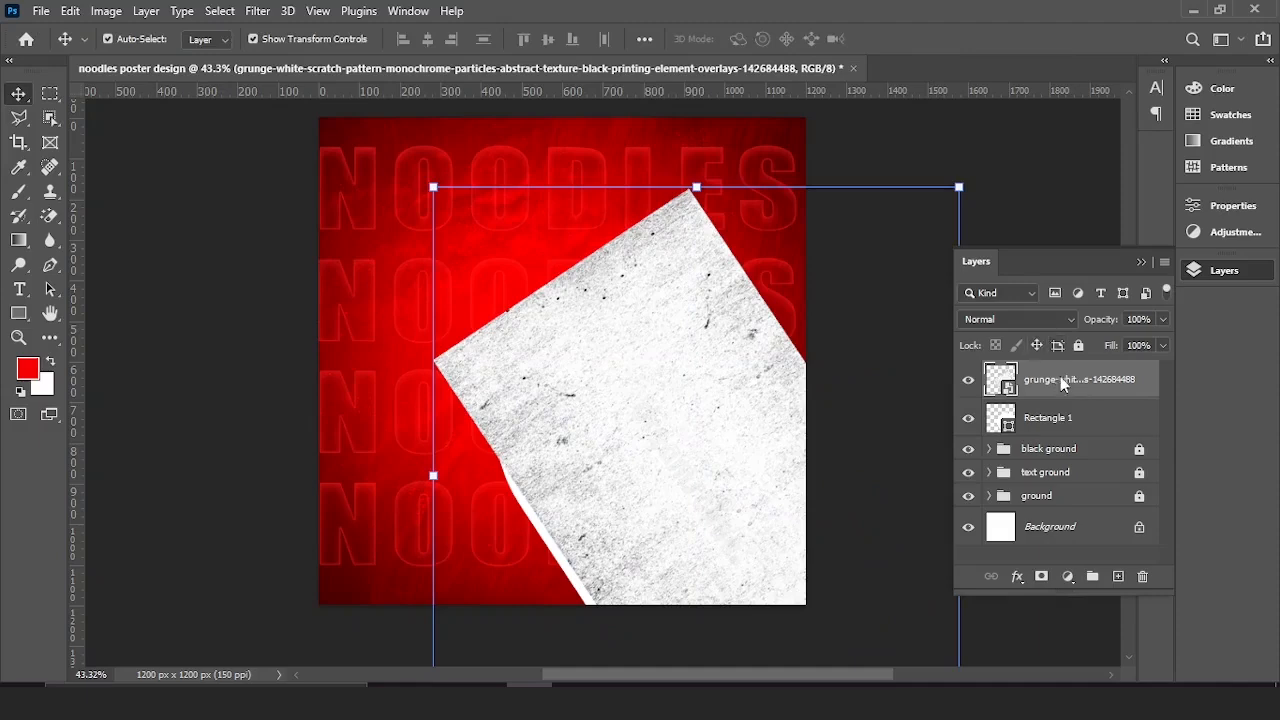
key(ctrl+alt+g)
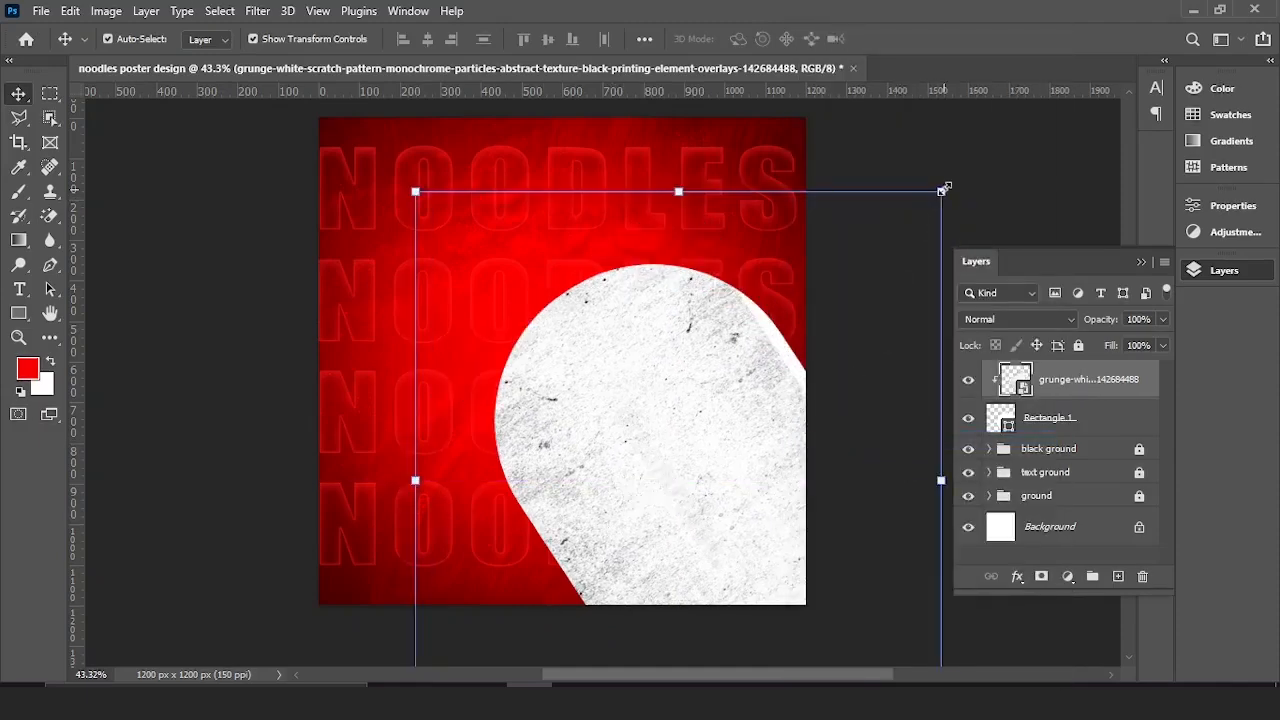
Stretch the clipped grunge texture to about 96% by 120% at a rotation of about 57.4° over the rounded shape
drag(946, 187, 834, 374)
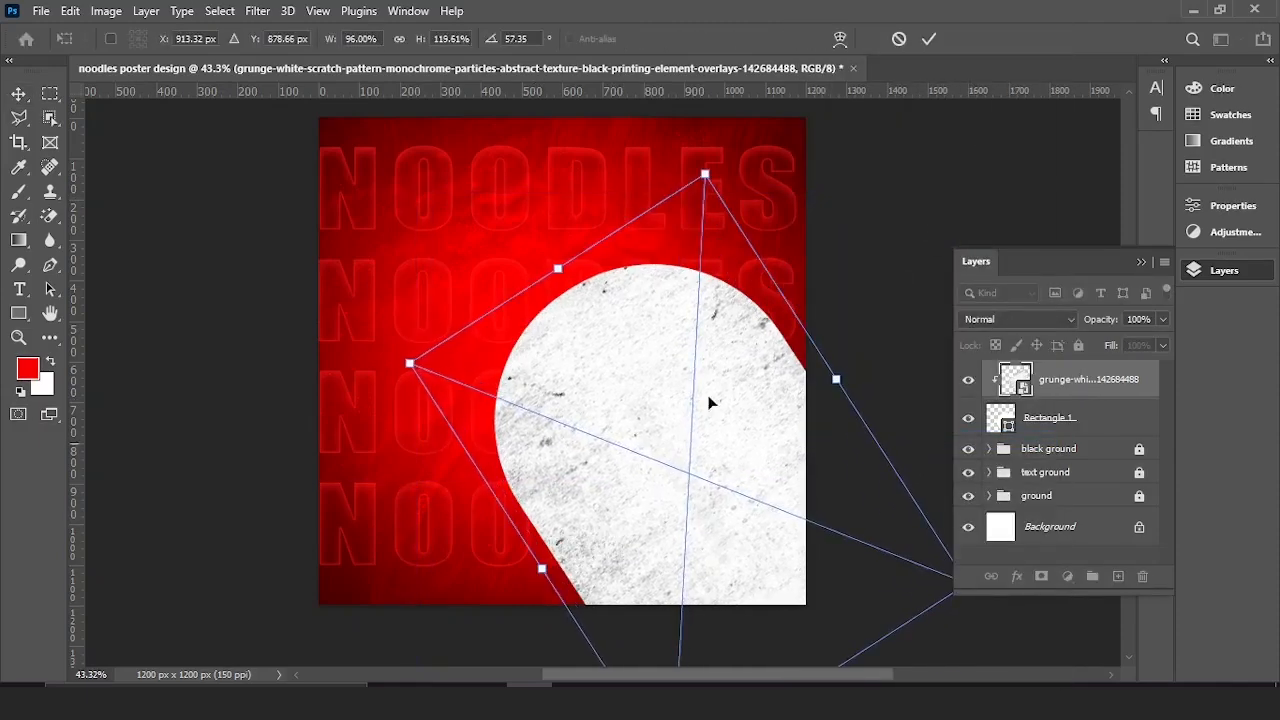
key(Return)
scroll(725, 474, up, 3)
drag(725, 474, 664, 406)
scroll(660, 420, down, 2)
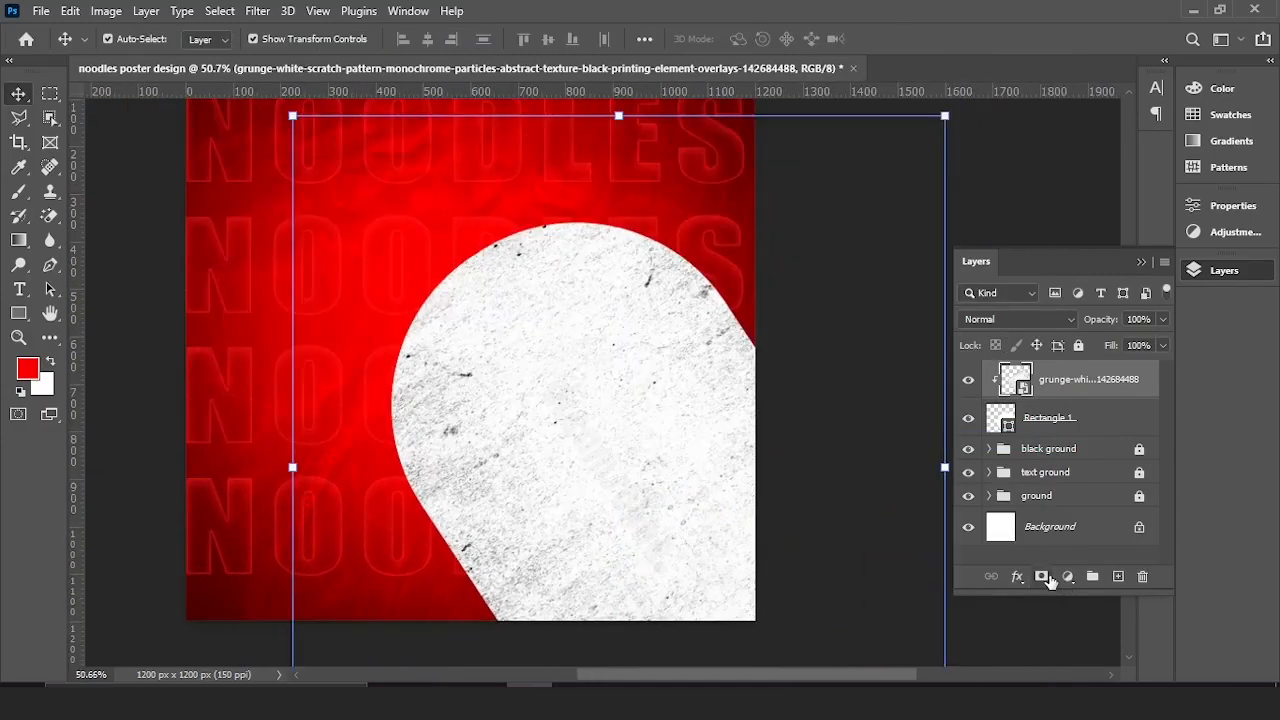
Mask the grunge texture layer and fade its middle and lower area with a soft 500 px black brush at 35% opacity
click(1043, 577)
click(18, 192)
key(x)
drag(376, 61, 372, 61)
key(bracketleft)
key(bracketleft)
key(bracketleft)
key(bracketleft)
key(bracketleft)
scroll(602, 481, up, 3)
key(bracketleft)
click(622, 462)
click(608, 428)
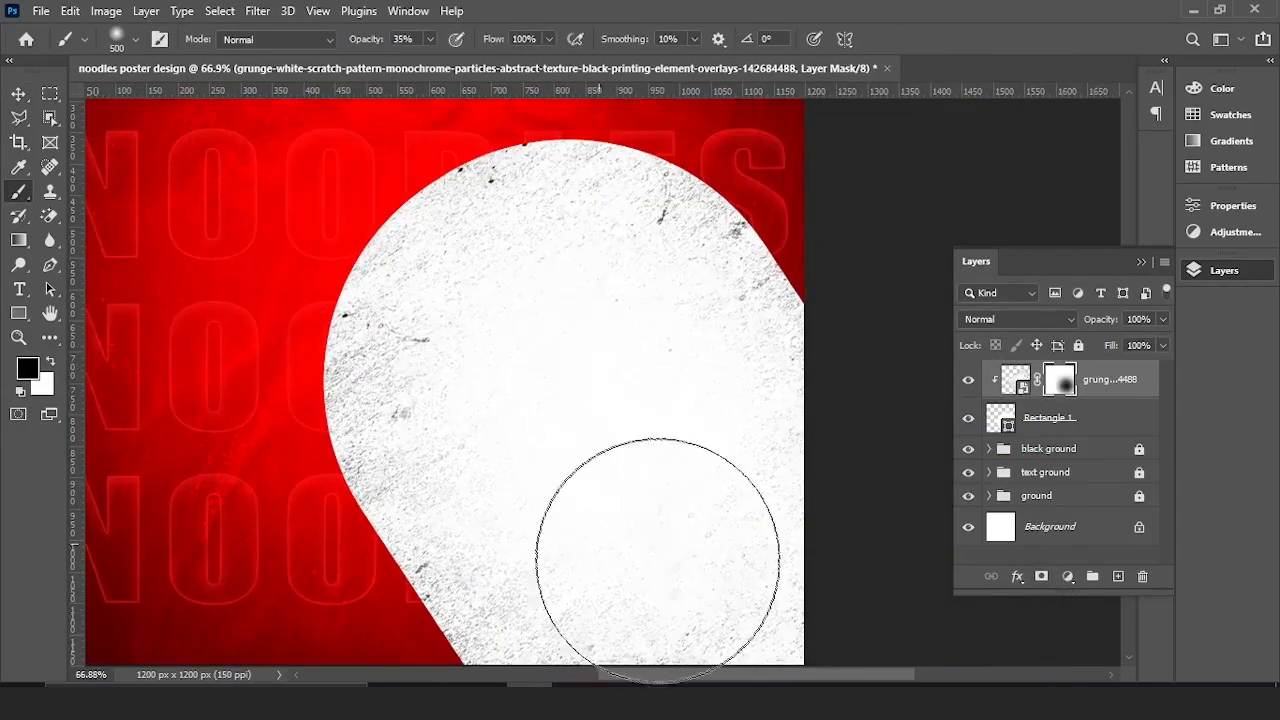
scroll(657, 557, down, 1)
key(v)
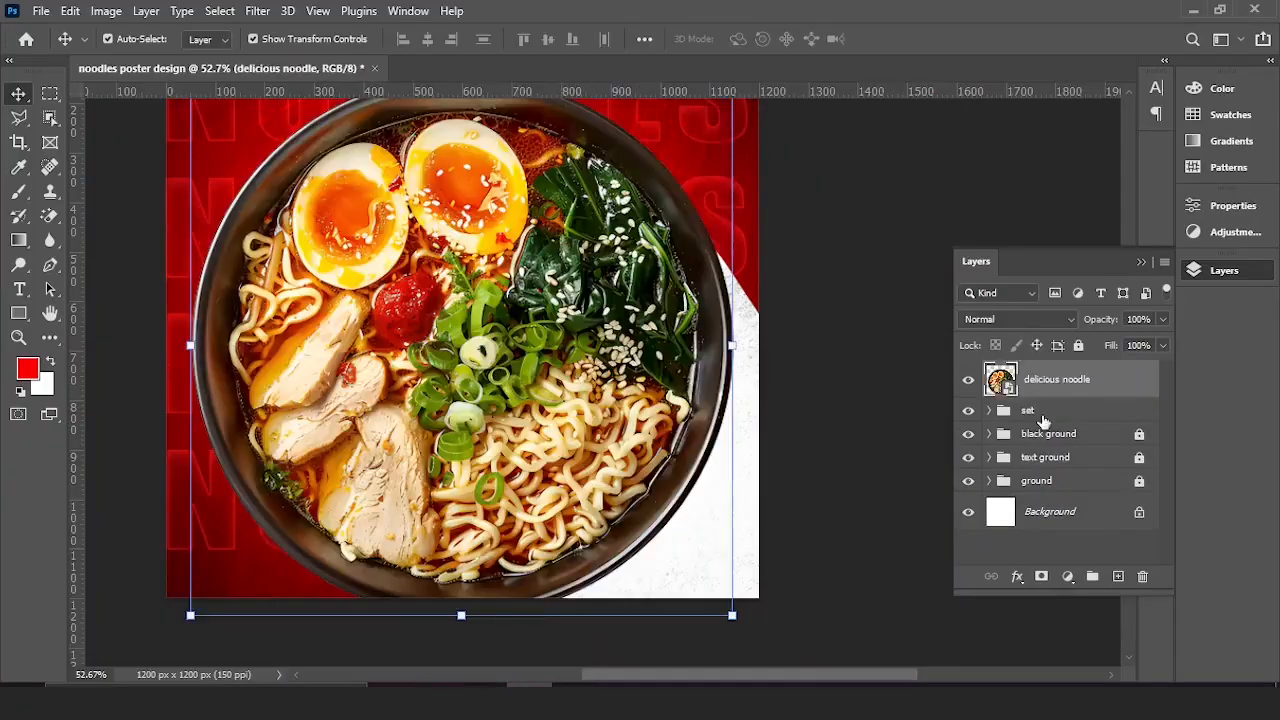
Scale the delicious noodle bowl image to about 22.5% and place it on the white rounded shape
scroll(480, 340, down, 2)
drag(663, 517, 423, 280)
drag(368, 225, 556, 389)
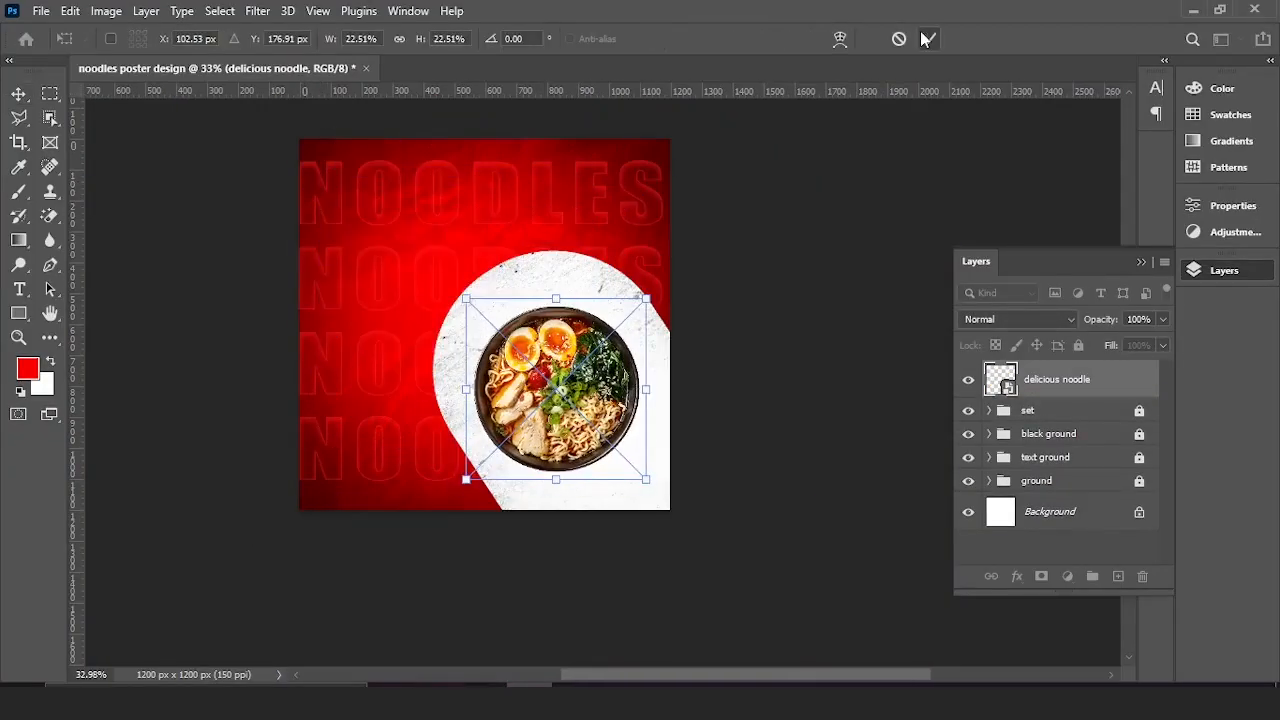
click(927, 39)
scroll(539, 310, up, 3)
drag(602, 479, 612, 467)
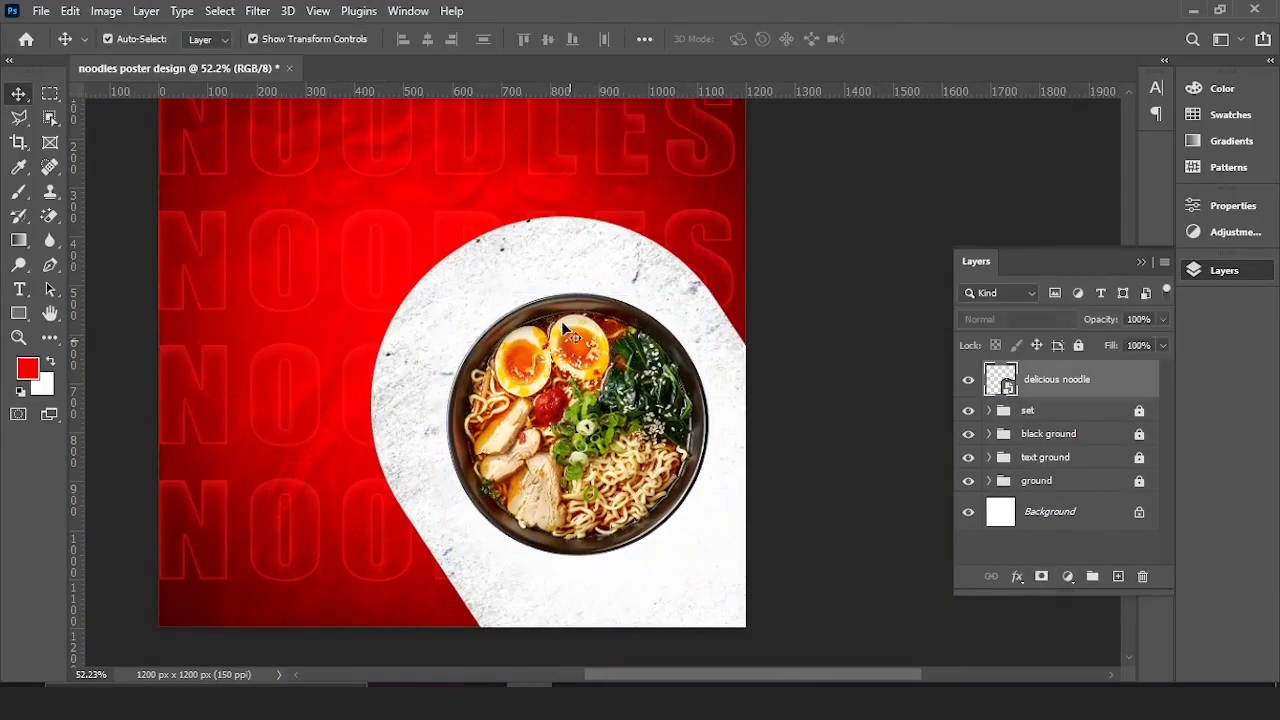
Rotate the noodle bowl about 123.7° and shift it slightly up and left within the white shape
key(ctrl+t)
drag(655, 290, 558, 568)
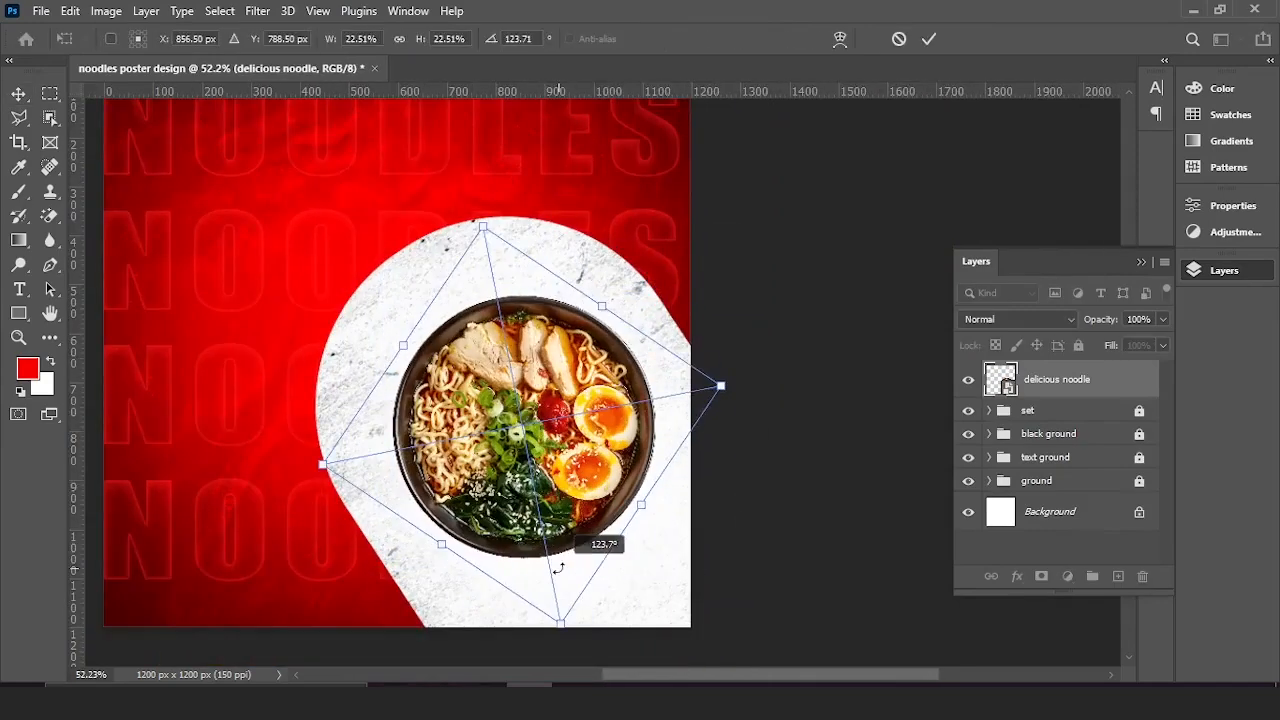
click(929, 39)
scroll(560, 430, up, 2)
drag(584, 452, 568, 435)
key(shift+Up)
key(shift+Left)
key(shift+Left)
key(shift+Up)
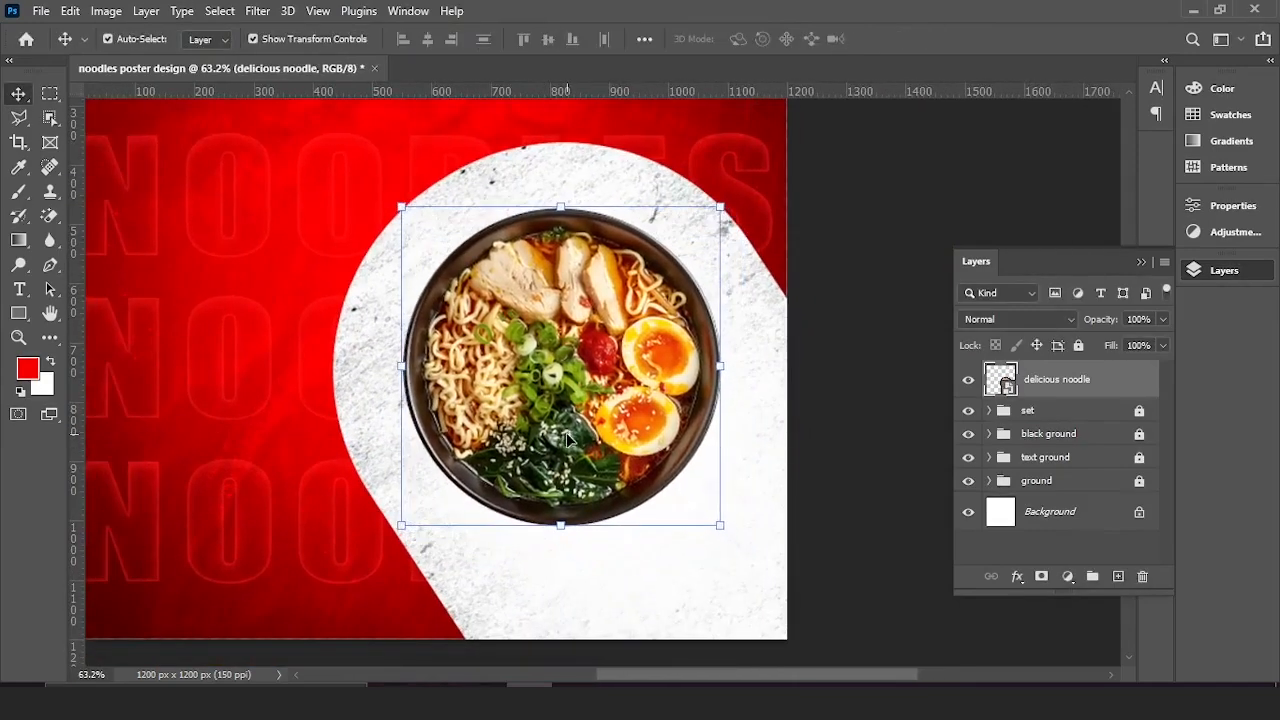
Enlarge the noodle bowl slightly so it fills more of the white shape's rounded end
scroll(530, 455, down, 5)
click(214, 424)
scroll(214, 424, up, 3)
click(700, 380)
key(ctrl+t)
drag(614, 208, 607, 192)
key(Return)
scroll(696, 423, up, 3)
drag(696, 423, 558, 354)
Add a black Normal-mode drop shadow to the noodle bowl with 65% opacity, 112° angle, 77 px distance, 11% spread and 76 px size
click(1017, 577)
click(1040, 567)
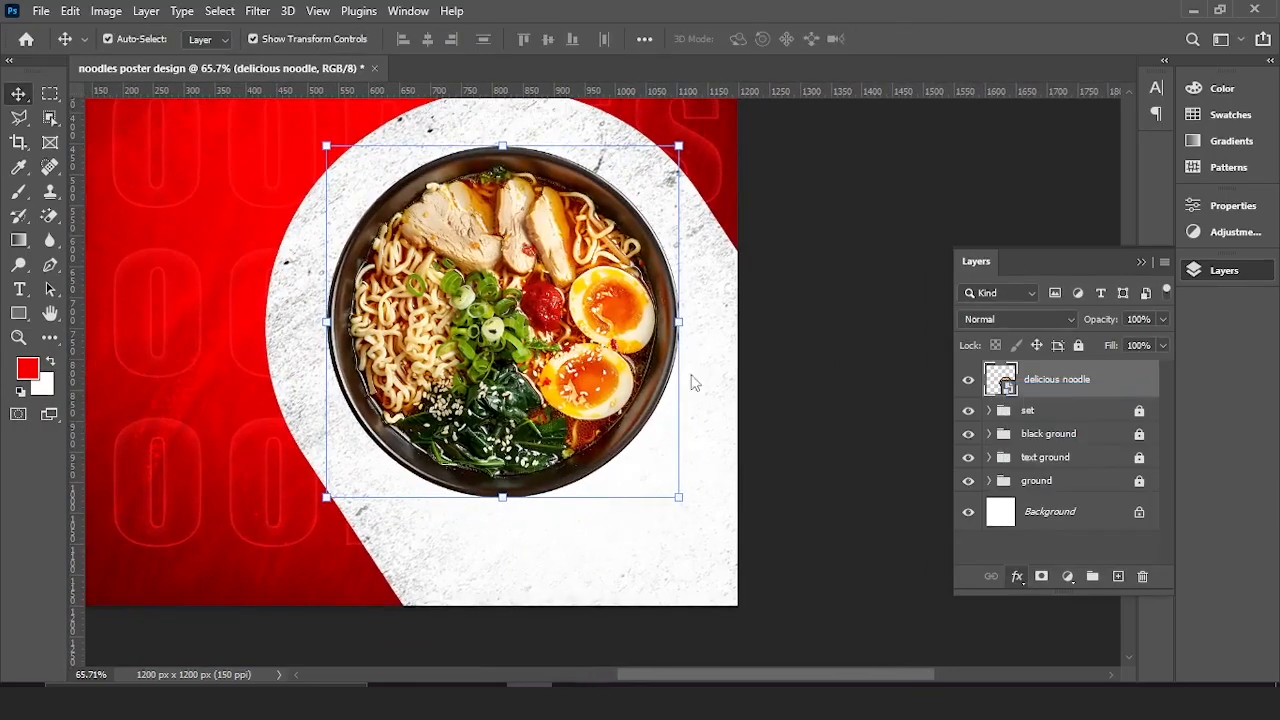
drag(692, 540, 602, 553)
drag(290, 13, 935, 69)
click(702, 428)
click(1020, 145)
click(1003, 159)
drag(980, 227, 1043, 231)
click(983, 188)
drag(986, 269, 1007, 269)
drag(1020, 169, 1035, 172)
drag(975, 247, 1010, 272)
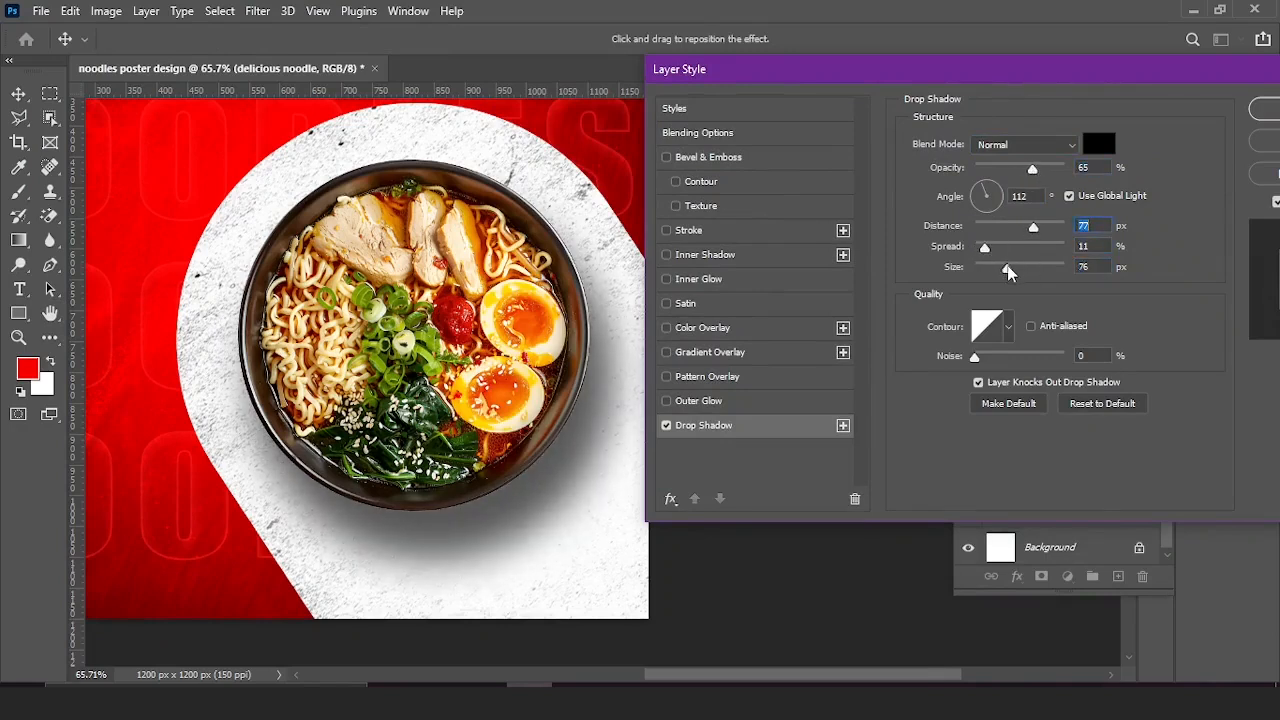
Set the bowl shadow's distance to 93 px and opacity to 58%, tint its colour to a near-black shade and apply the effect
drag(1033, 227, 1040, 227)
drag(1032, 169, 1022, 169)
mouse_move(984, 247)
mouse_down()
mouse_move(1008, 248)
mouse_move(984, 248)
mouse_up()
drag(1022, 169, 1027, 169)
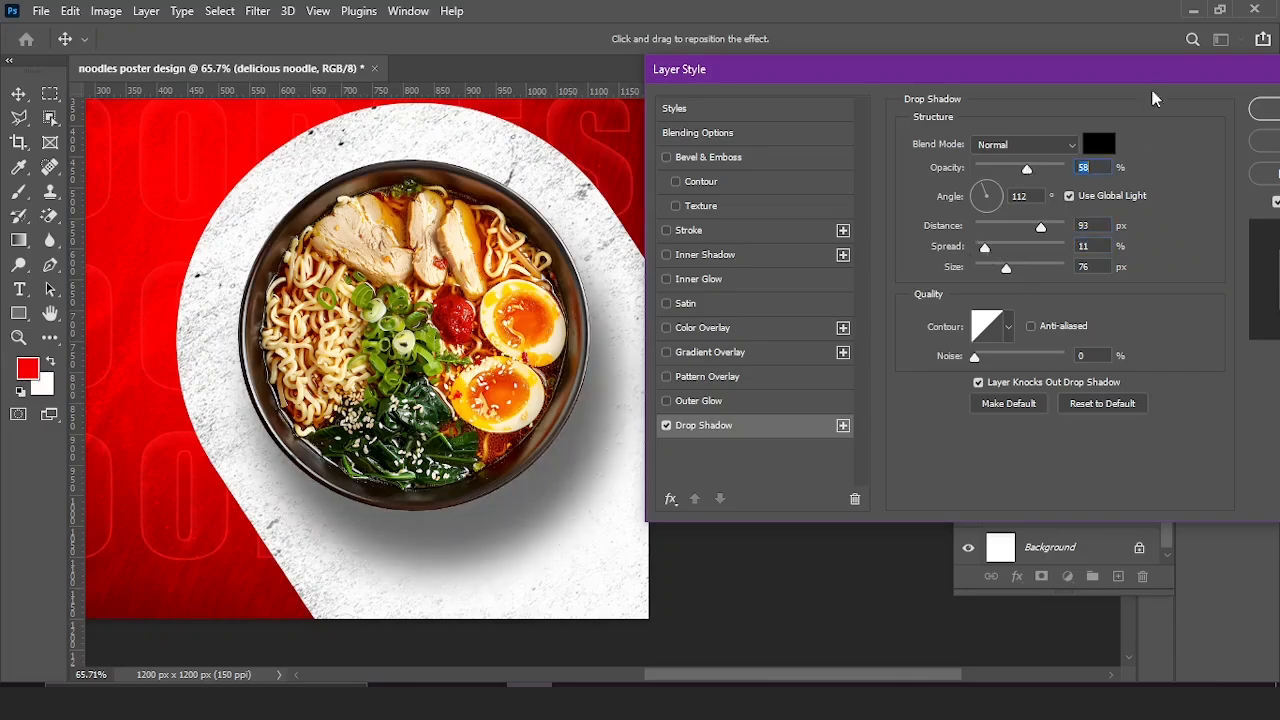
click(1016, 144)
drag(995, 323, 993, 324)
click(1190, 88)
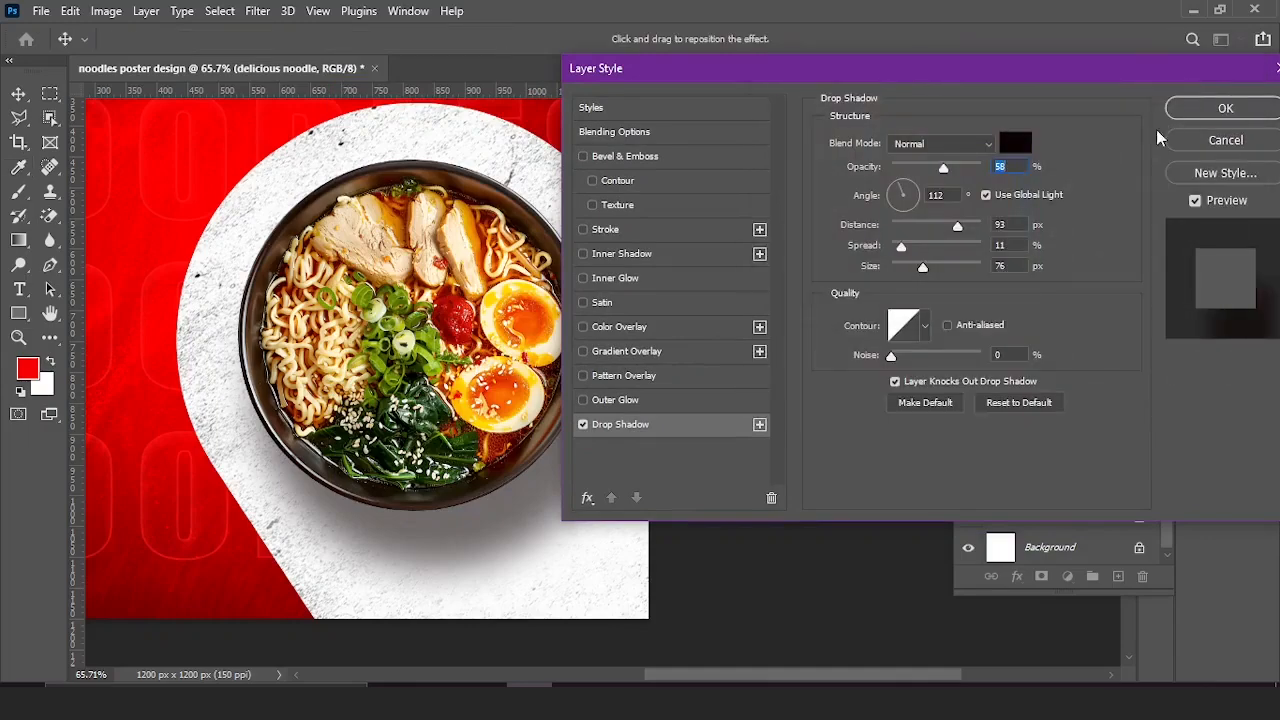
drag(944, 168, 945, 168)
click(1226, 110)
click(760, 320)
scroll(571, 283, down, 2)
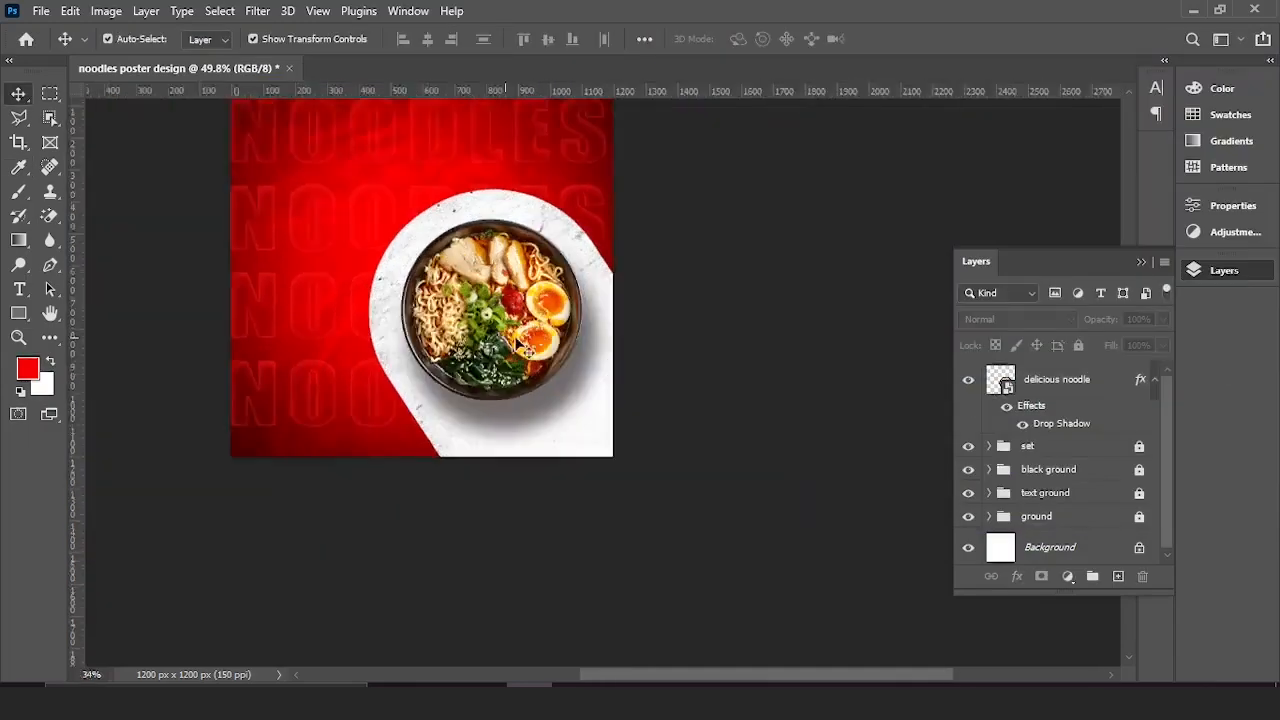
Soften the bowl's drop shadow to 106 px size and 53% opacity, and move the delicious noodle layer into the set group
scroll(600, 370, up, 1)
scroll(703, 429, up, 1)
double_click(1074, 429)
scroll(345, 340, right, 3)
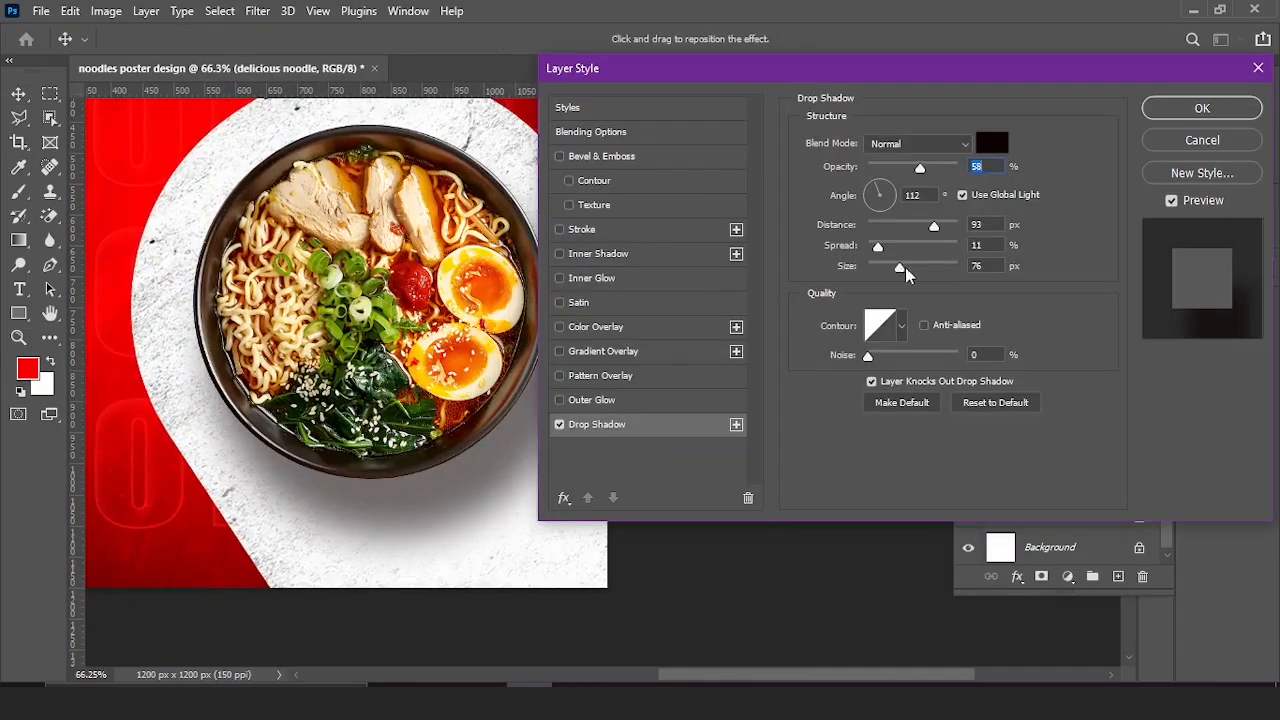
drag(905, 267, 910, 266)
drag(921, 168, 919, 173)
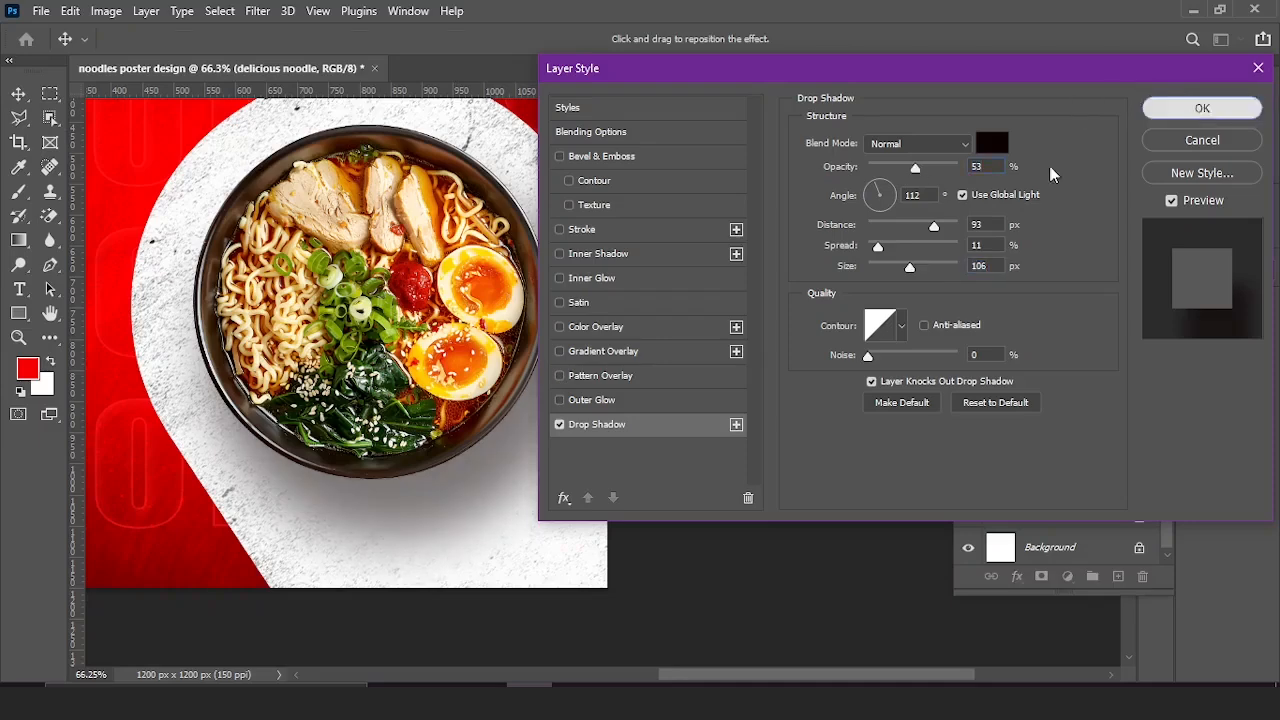
click(1202, 108)
scroll(734, 580, down, 2)
scroll(600, 388, up, 1)
drag(597, 381, 583, 385)
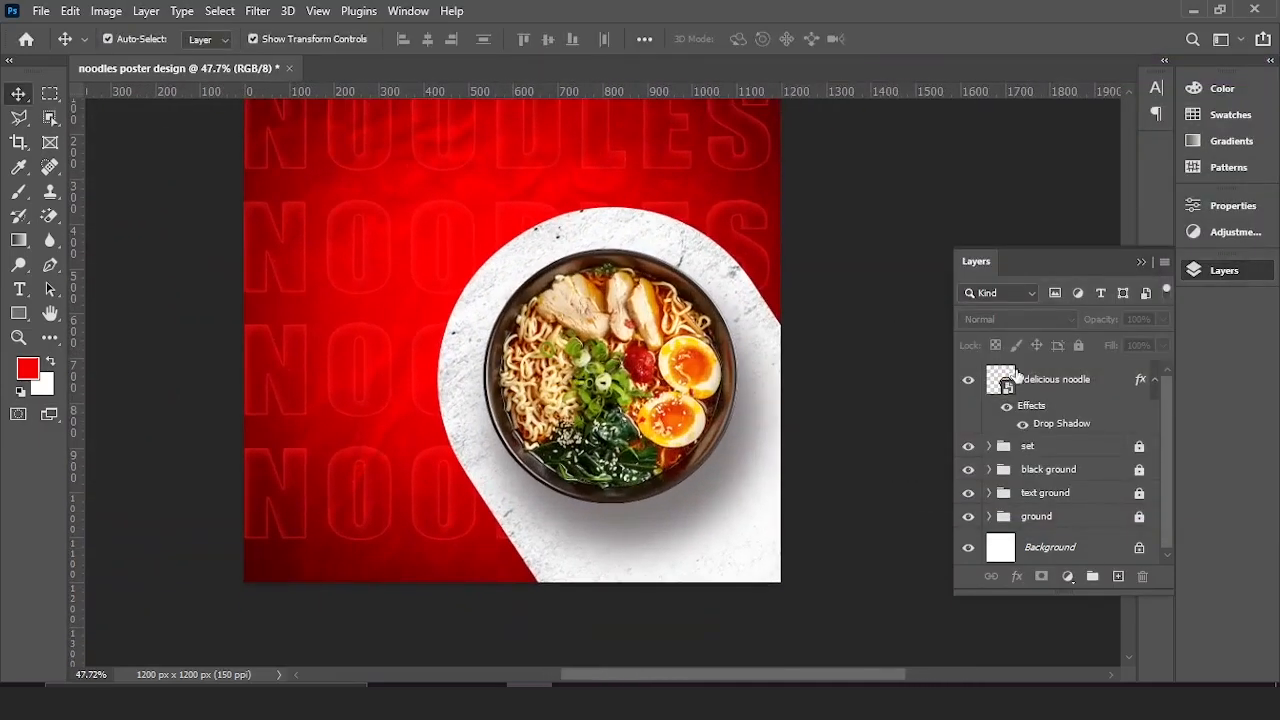
drag(1098, 386, 1089, 454)
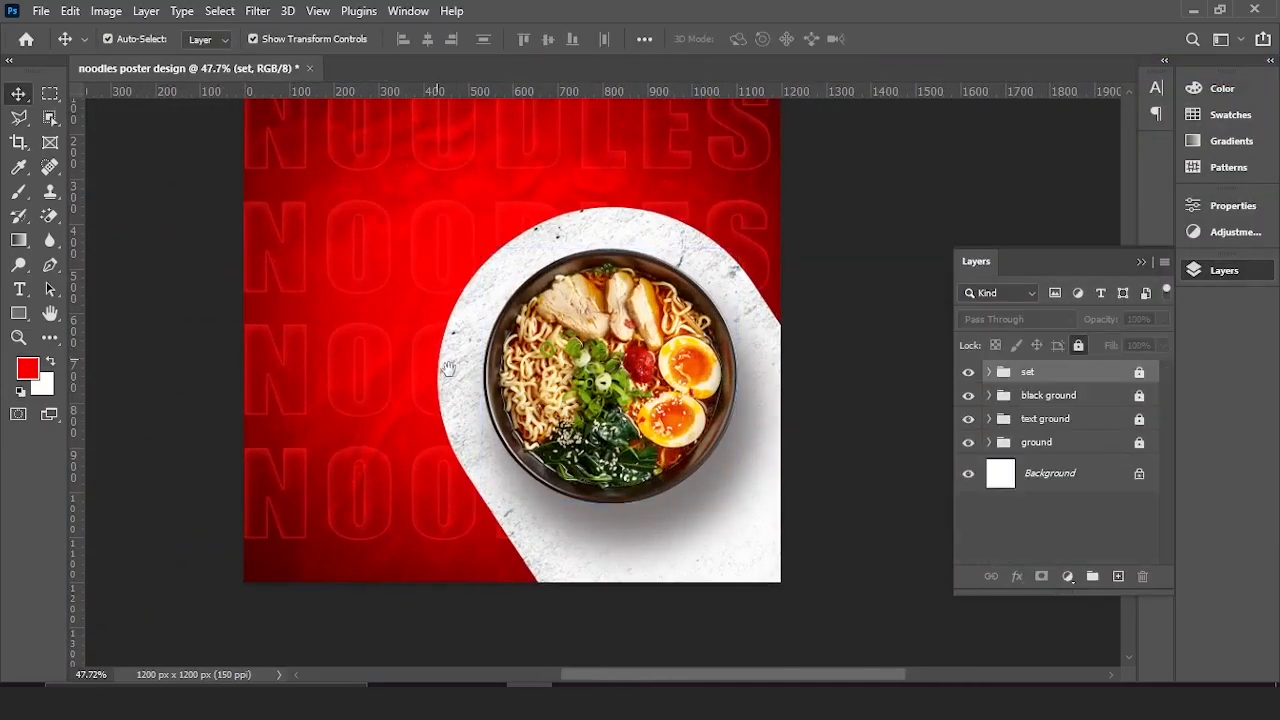
drag(448, 369, 492, 411)
Place the chef image on the red area beside the noodle bowl, scaled to about 25.4%
click(431, 692)
drag(314, 142, 438, 409)
drag(553, 410, 446, 432)
mouse_move(274, 171)
mouse_down()
mouse_move(257, 124)
mouse_move(277, 168)
mouse_up()
Try the chef flipped horizontally at a smaller size, and flip it back to its original direction
right_click(433, 448)
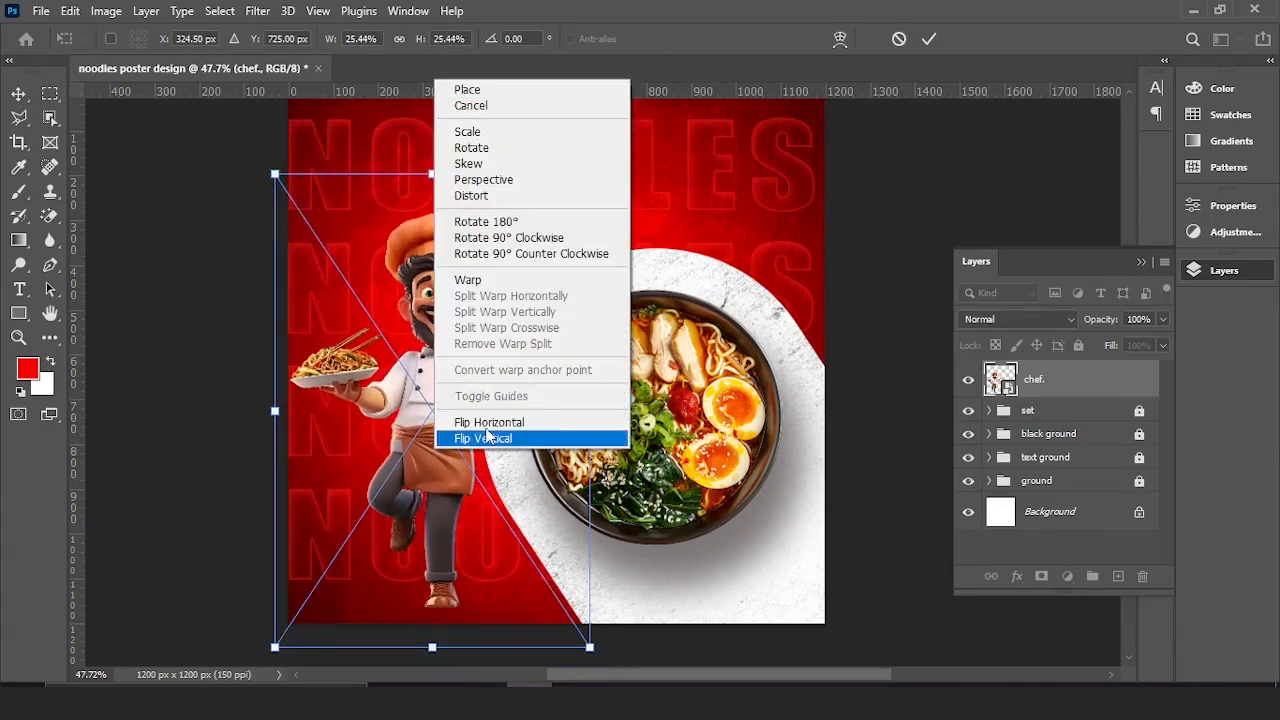
click(465, 421)
drag(460, 450, 470, 450)
drag(600, 174, 566, 223)
drag(420, 440, 423, 432)
right_click(425, 468)
click(457, 453)
Scale the chef to 24.72%, nudge it up and left on the red area, and apply the transform
drag(555, 199, 580, 162)
drag(436, 416, 437, 417)
scroll(437, 417, down, 2)
key(Right)
key(Right)
key(Right)
key(Right)
key(Right)
key(Up)
key(Up)
key(Up)
key(Up)
key(Up)
key(Up)
key(Up)
key(Up)
key(Up)
key(Up)
key(Up)
key(Up)
key(Up)
key(Up)
key(Up)
key(Up)
key(Up)
key(Up)
key(Up)
key(Up)
key(Left)
key(Left)
key(Left)
key(Left)
key(Left)
key(Left)
key(Left)
key(Left)
key(Left)
key(Left)
key(Right)
key(Right)
key(Right)
key(Right)
key(Right)
key(Right)
key(Right)
key(Right)
key(Right)
key(Right)
key(Up)
key(Up)
key(Up)
key(Up)
key(Up)
key(Up)
key(Up)
key(Up)
key(Up)
key(Up)
key(Up)
key(Up)
key(Up)
key(Up)
key(Up)
key(Up)
key(Up)
key(Up)
key(Up)
key(Up)
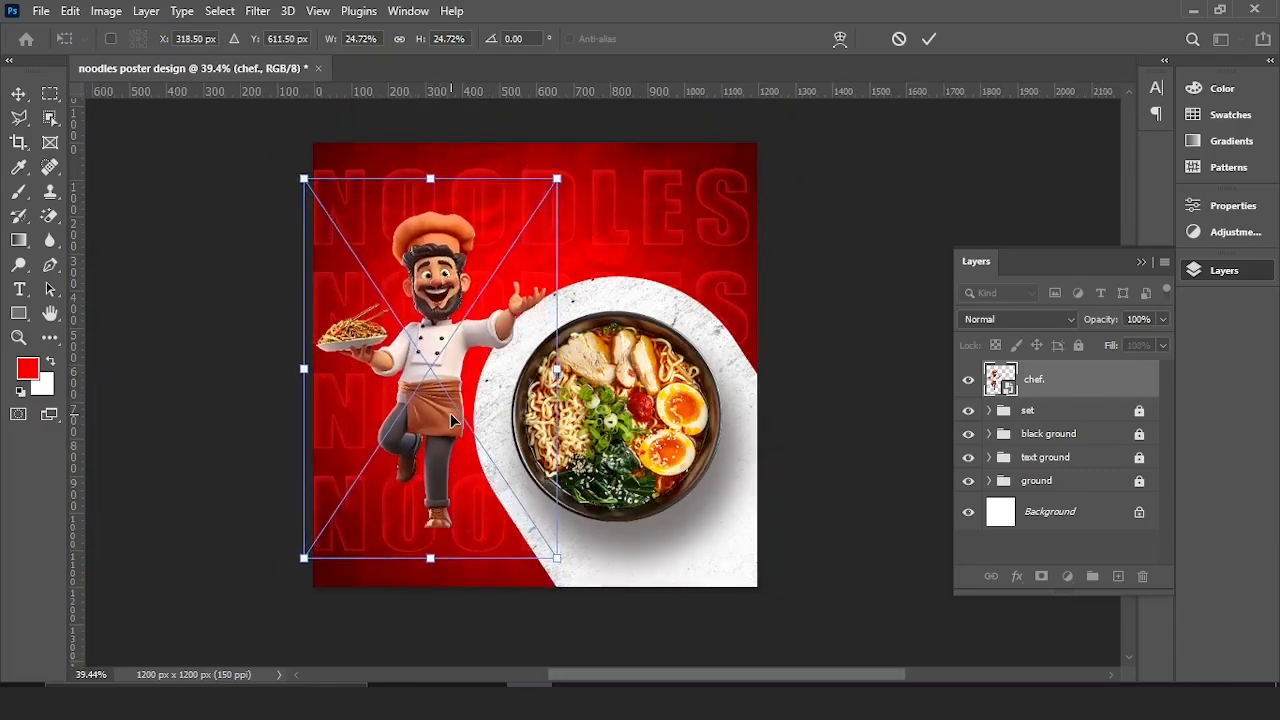
key(Left)
key(Left)
key(Left)
key(Left)
key(Left)
key(Left)
key(Left)
key(Left)
key(Left)
key(Left)
key(Up)
key(Up)
key(Up)
key(Up)
key(Up)
key(Up)
key(Up)
key(Up)
key(Up)
key(Up)
key(Up)
key(Up)
key(Up)
key(Return)
scroll(495, 418, up, 2)
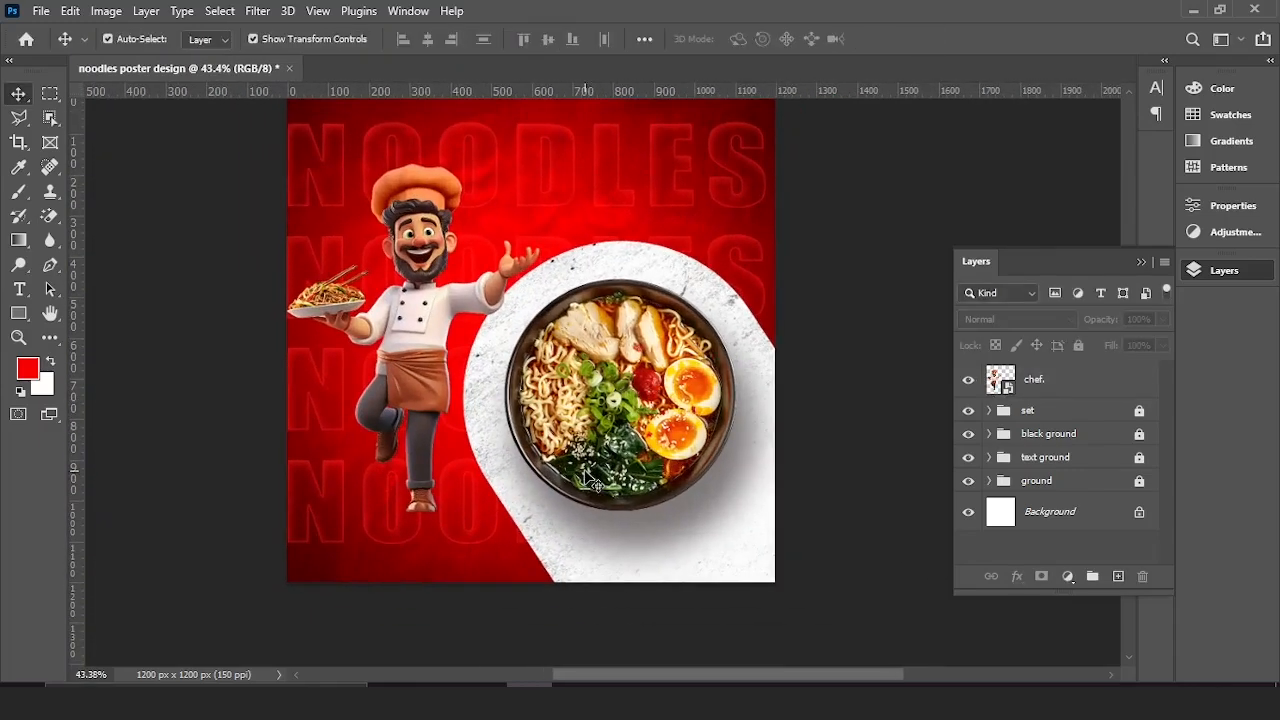
Lock the chef layer, unlock and expand the set group, and try resizing its bowl, grunge and rectangle layers together
drag(410, 404, 640, 394)
key(ctrl+z)
click(989, 410)
click(1071, 441)
shift+click(1065, 553)
scroll(508, 460, down, 2)
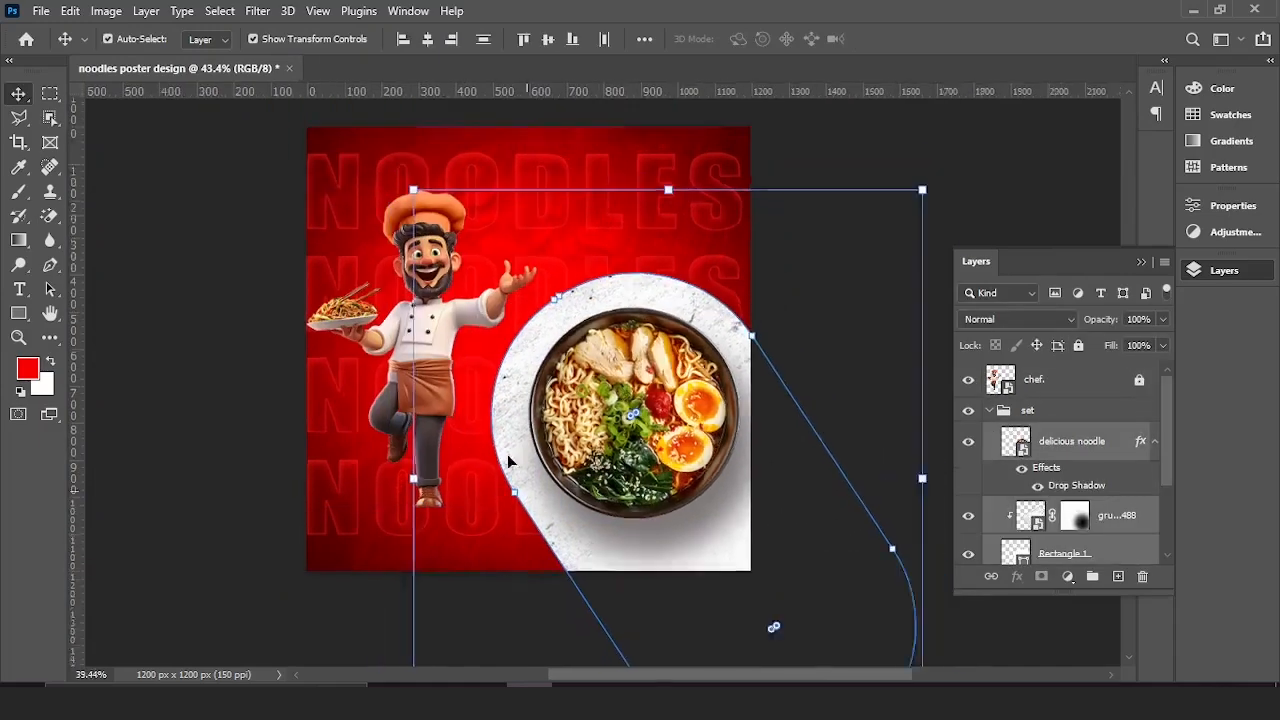
drag(423, 477, 451, 472)
key(Escape)
Lock the delicious noodle layer, select only the grunge texture and Rectangle 1, and try shrinking them non-proportionally
click(1065, 453)
scroll(1065, 453, down, 2)
click(1065, 476)
drag(886, 214, 851, 260)
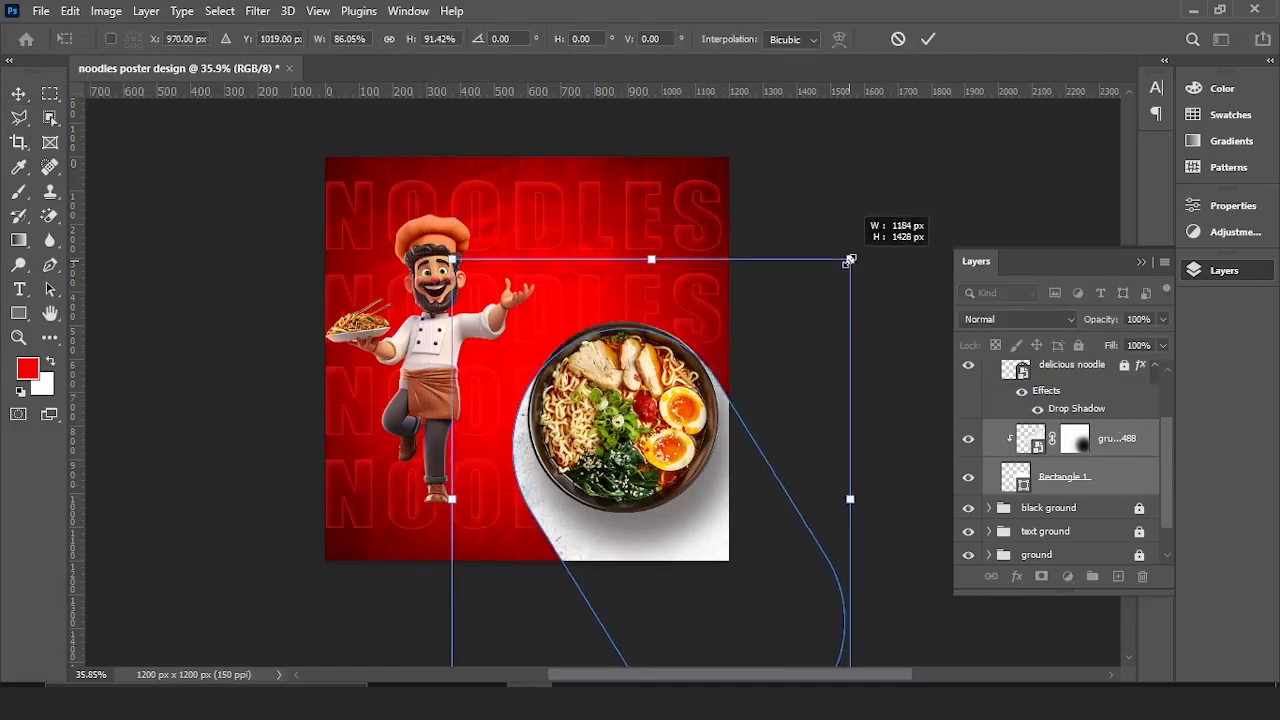
key(Escape)
Scale the white rounded shape and its grunge texture down proportionally and reposition them around the bowl
drag(886, 214, 847, 259)
drag(689, 531, 671, 508)
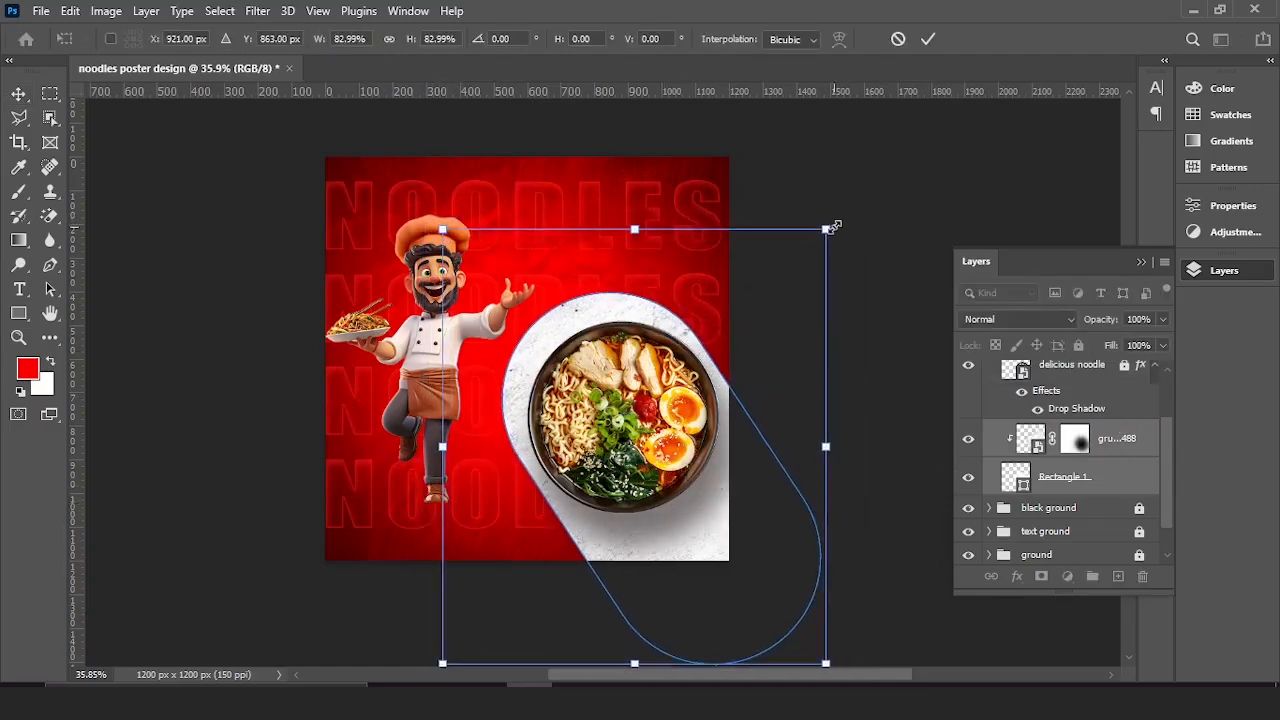
drag(830, 228, 849, 208)
scroll(654, 556, up, 4)
drag(693, 506, 684, 534)
key(Return)
scroll(449, 346, down, 3)
scroll(1072, 441, up, 2)
Unlock the delicious noodle layer and scale the bowl down slightly within the white rounded shape
click(1124, 441)
click(561, 317)
scroll(561, 317, up, 4)
key(ctrl+t)
drag(508, 110, 520, 141)
click(928, 41)
click(803, 514)
scroll(604, 354, down, 3)
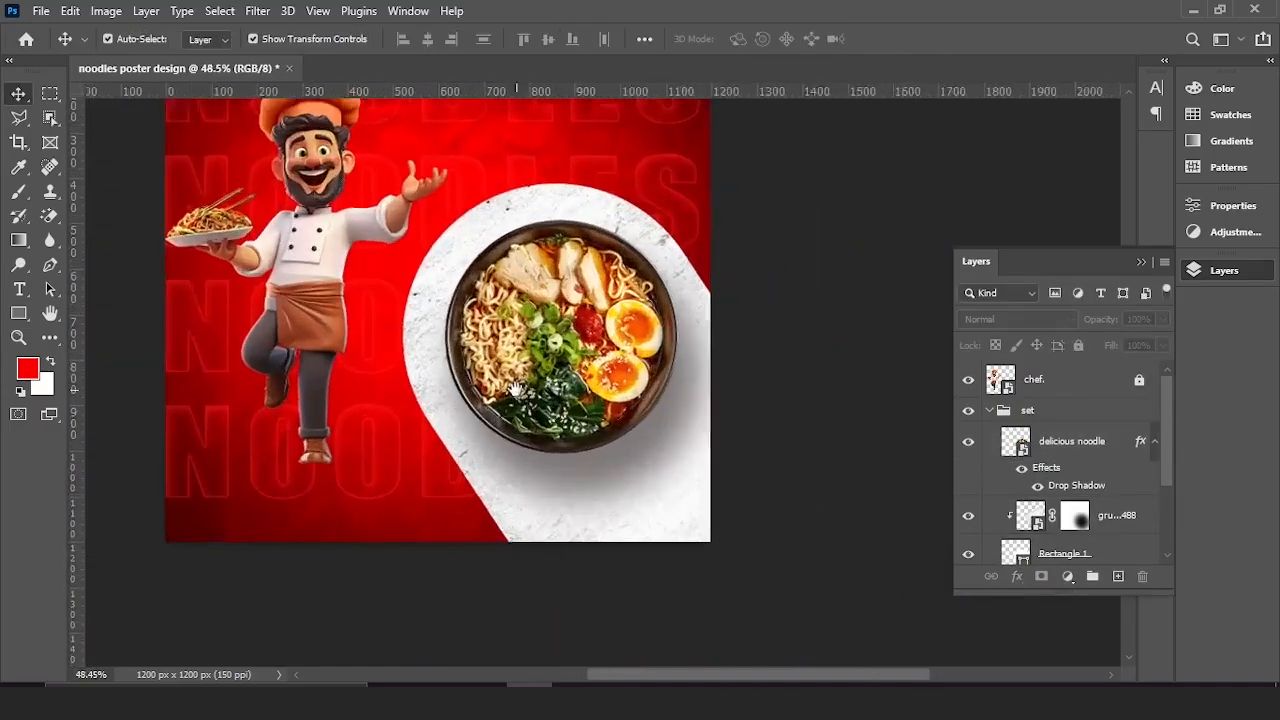
Collapse and lock the set group, and unlock the chef layer
drag(575, 329, 600, 349)
click(989, 411)
click(1045, 411)
click(405, 440)
scroll(480, 586, down, 2)
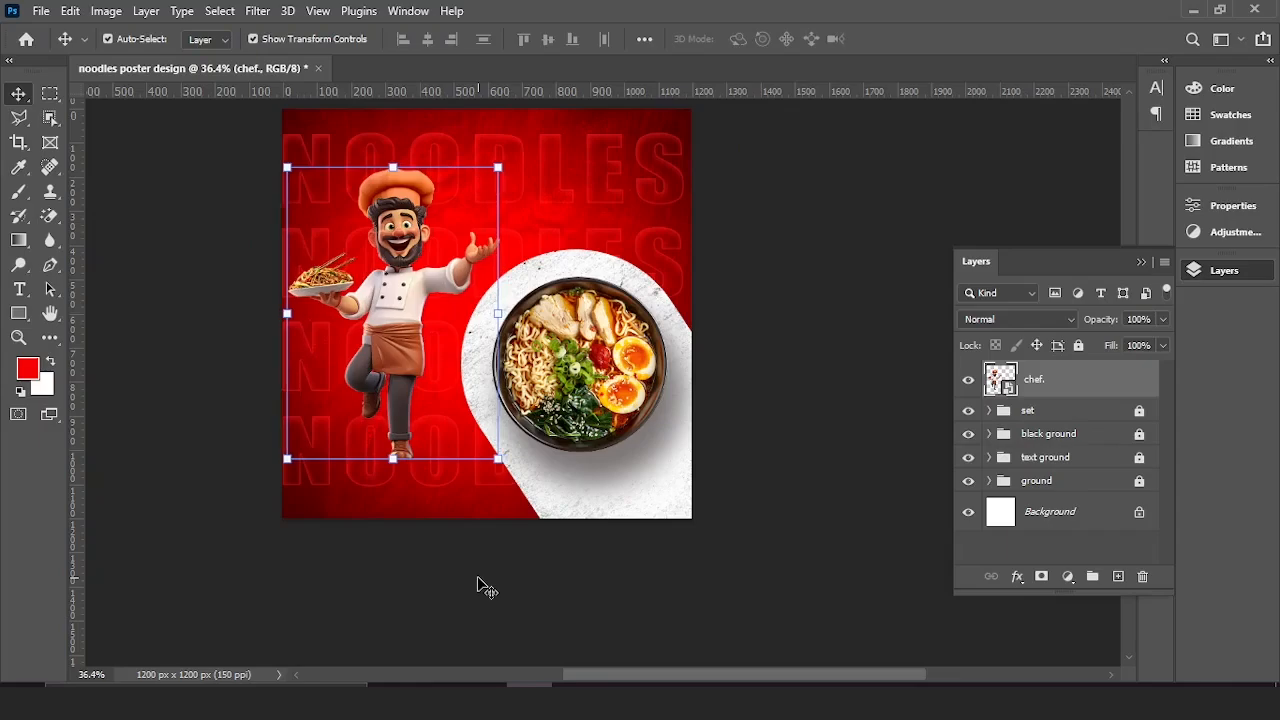
click(453, 458)
scroll(453, 458, up, 2)
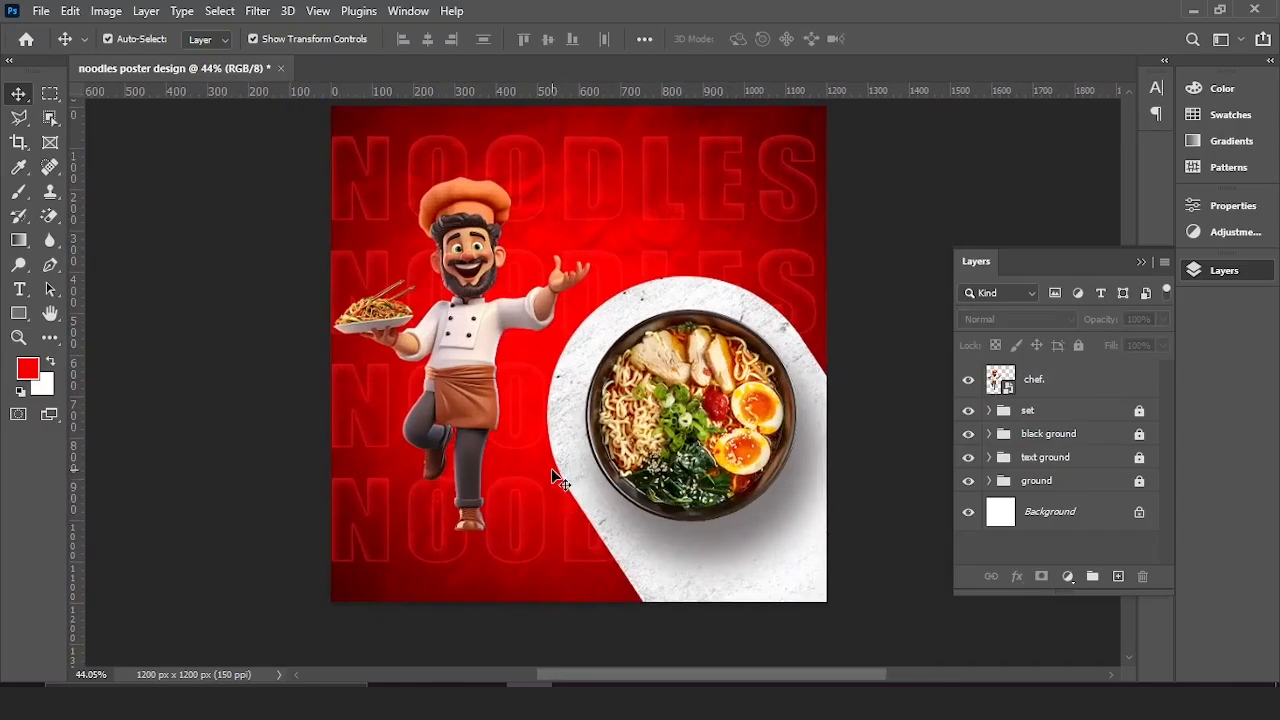
Create a new empty layer directly beneath the chef layer for a foot shadow
scroll(520, 490, up, 8)
scroll(490, 465, down, 4)
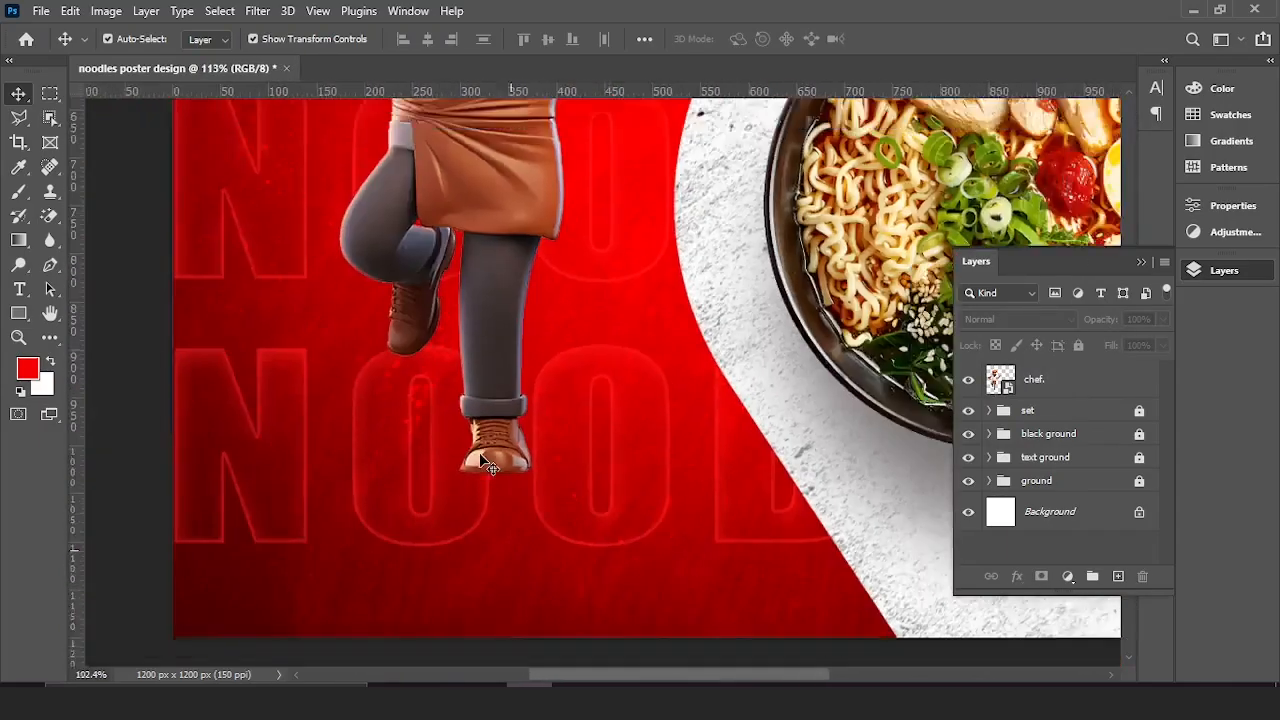
scroll(490, 465, up, 3)
click(1090, 380)
ctrl+click(1118, 576)
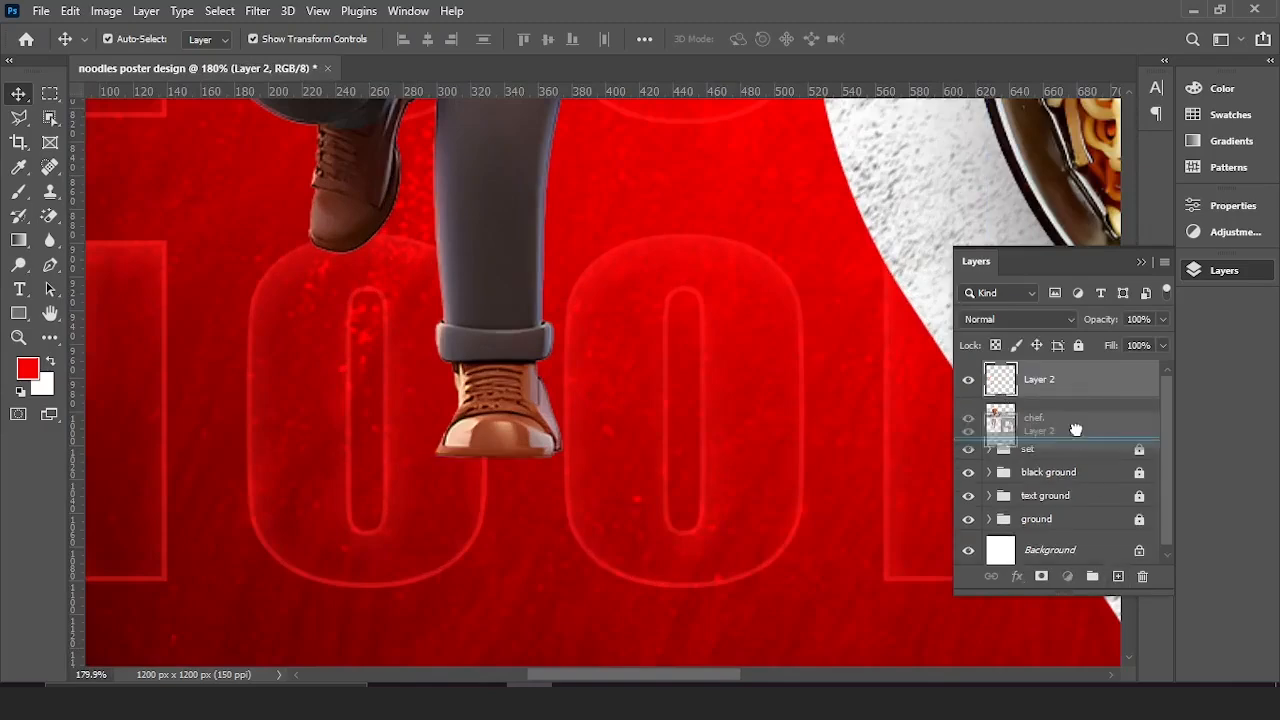
Paint one soft dark red (#320505) dab below the chef's standing shoe with a 150 px brush at 49% opacity
click(30, 372)
click(522, 488)
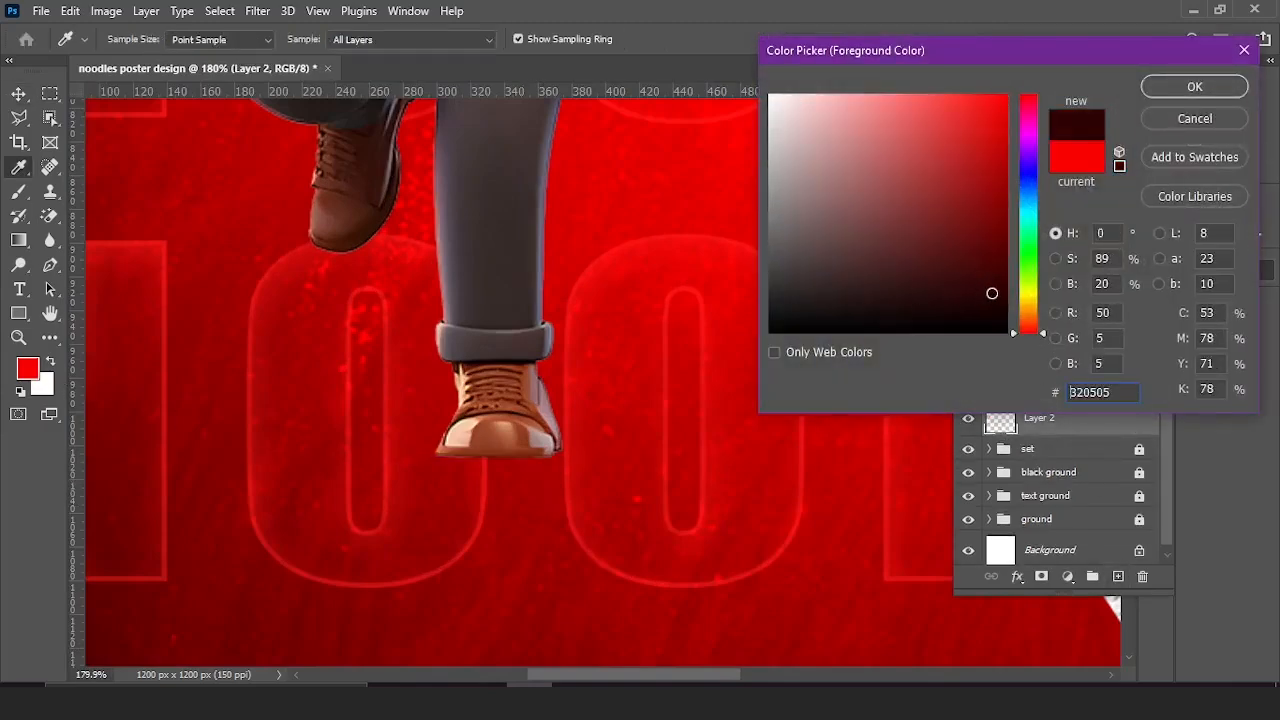
click(1201, 97)
key(b)
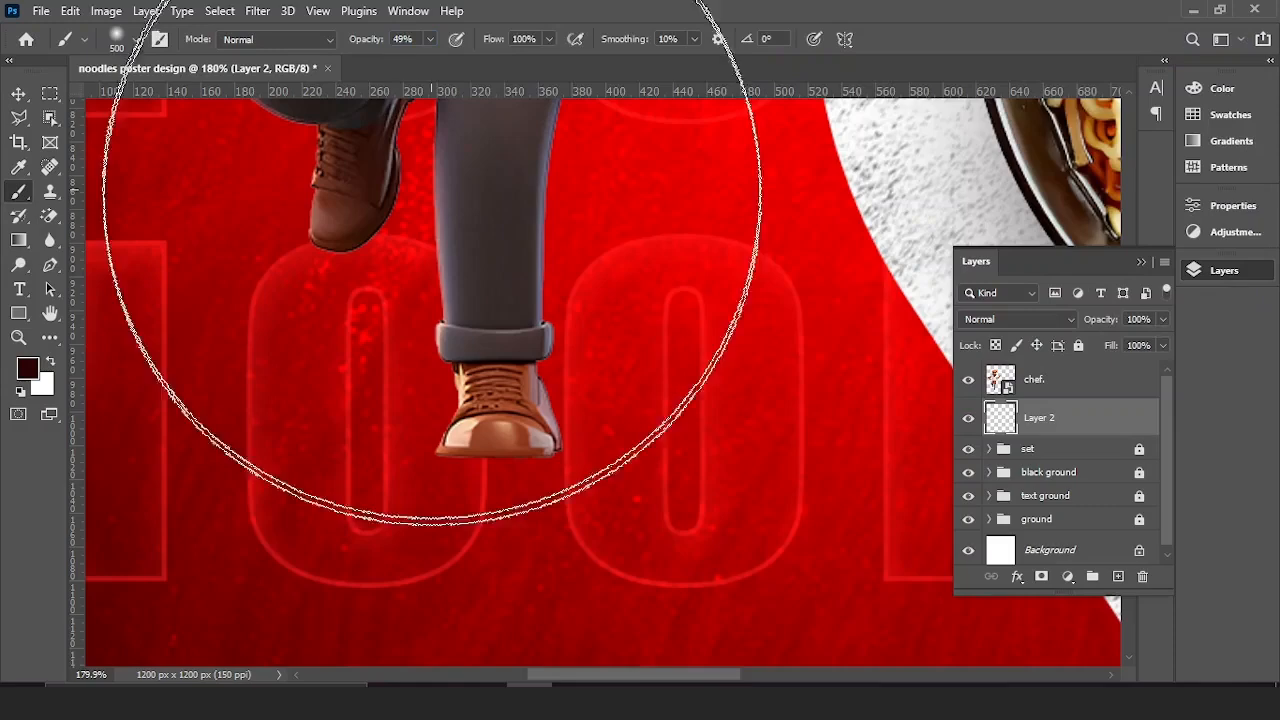
key(bracketleft)
key(bracketleft)
key(bracketleft)
key(bracketleft)
key(bracketleft)
scroll(518, 478, up, 3)
drag(517, 477, 507, 323)
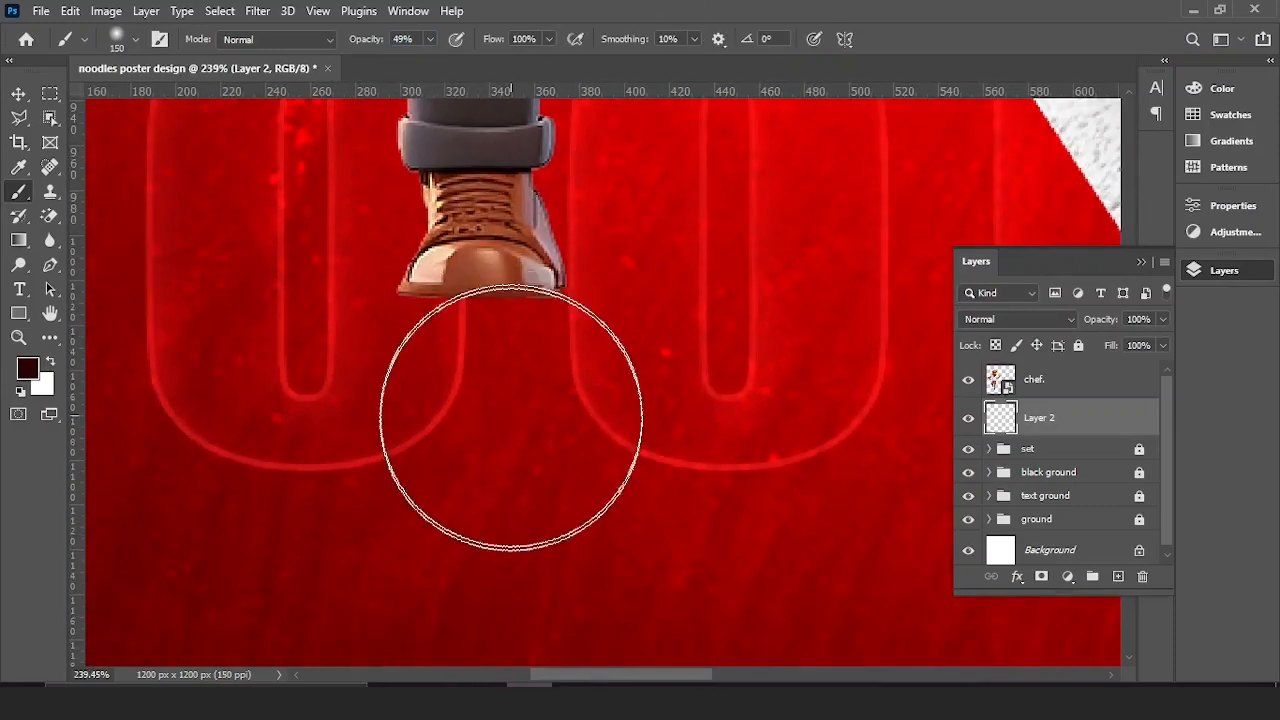
click(501, 435)
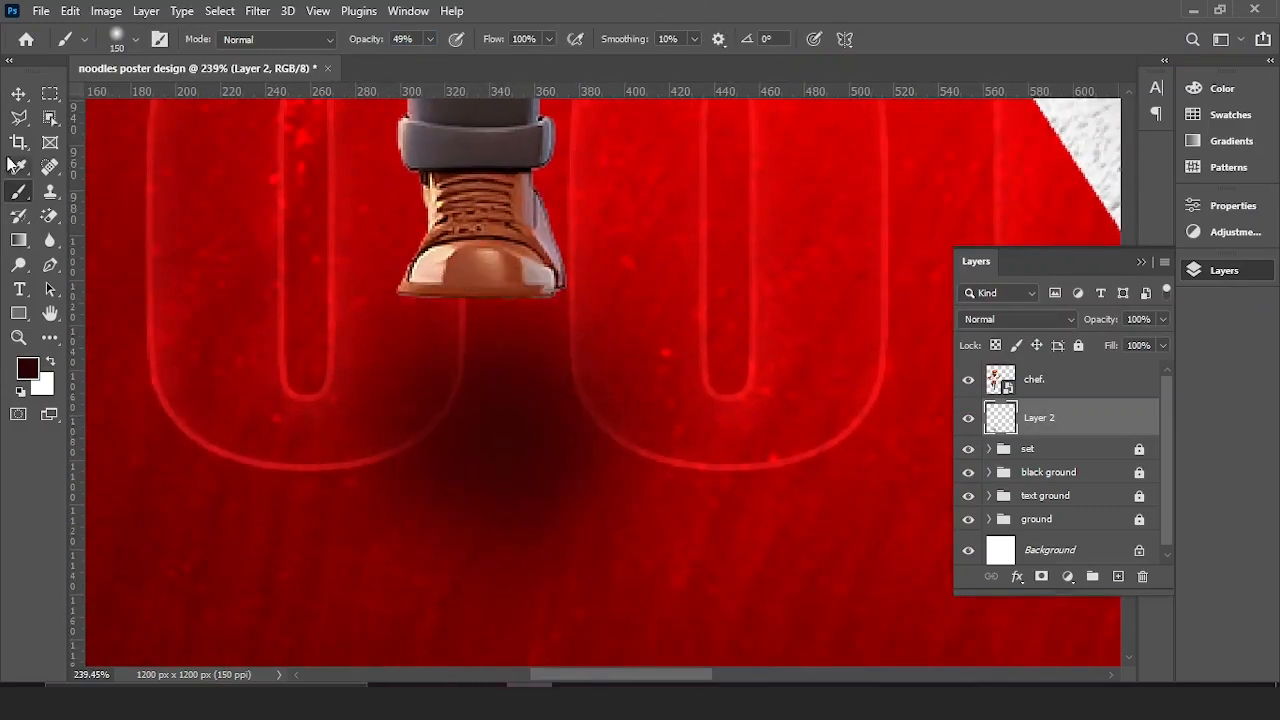
Flatten the painted dab into a thin, wide shadow and place it directly under the chef's standing shoe
click(18, 94)
drag(505, 179, 535, 567)
drag(544, 570, 488, 360)
scroll(497, 328, up, 5)
click(928, 38)
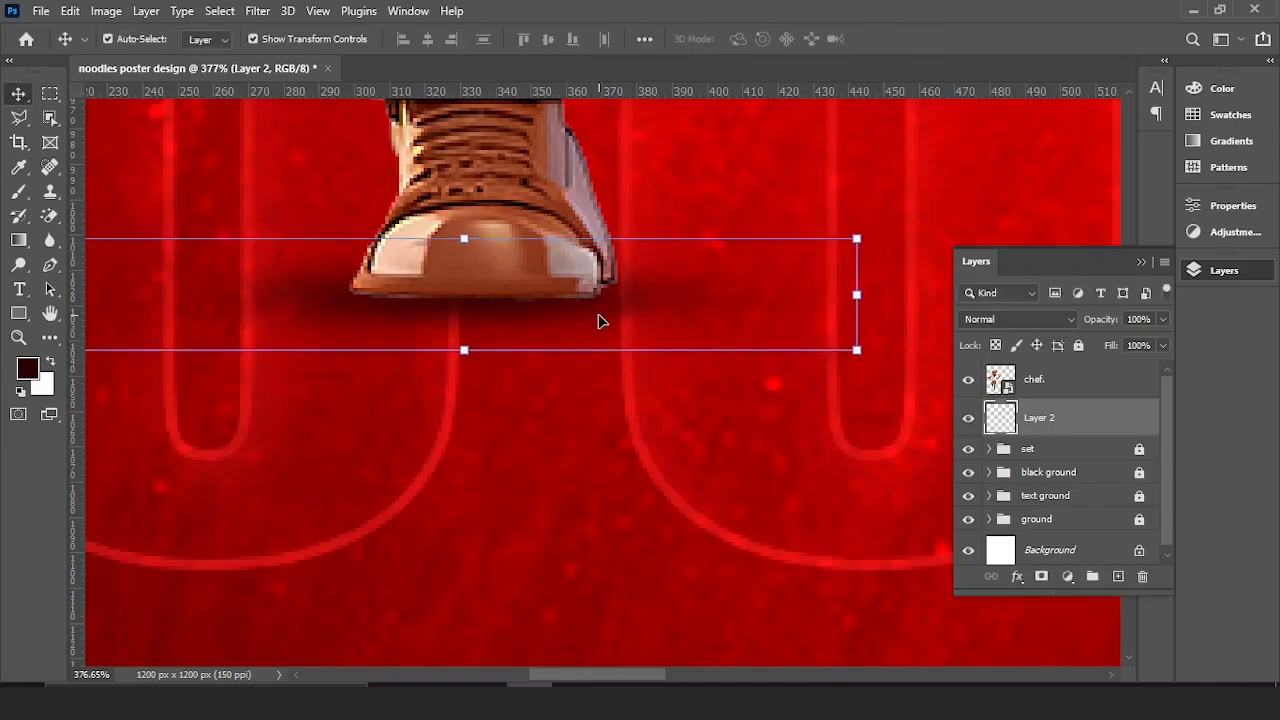
scroll(600, 320, down, 8)
click(505, 535)
scroll(495, 510, down, 2)
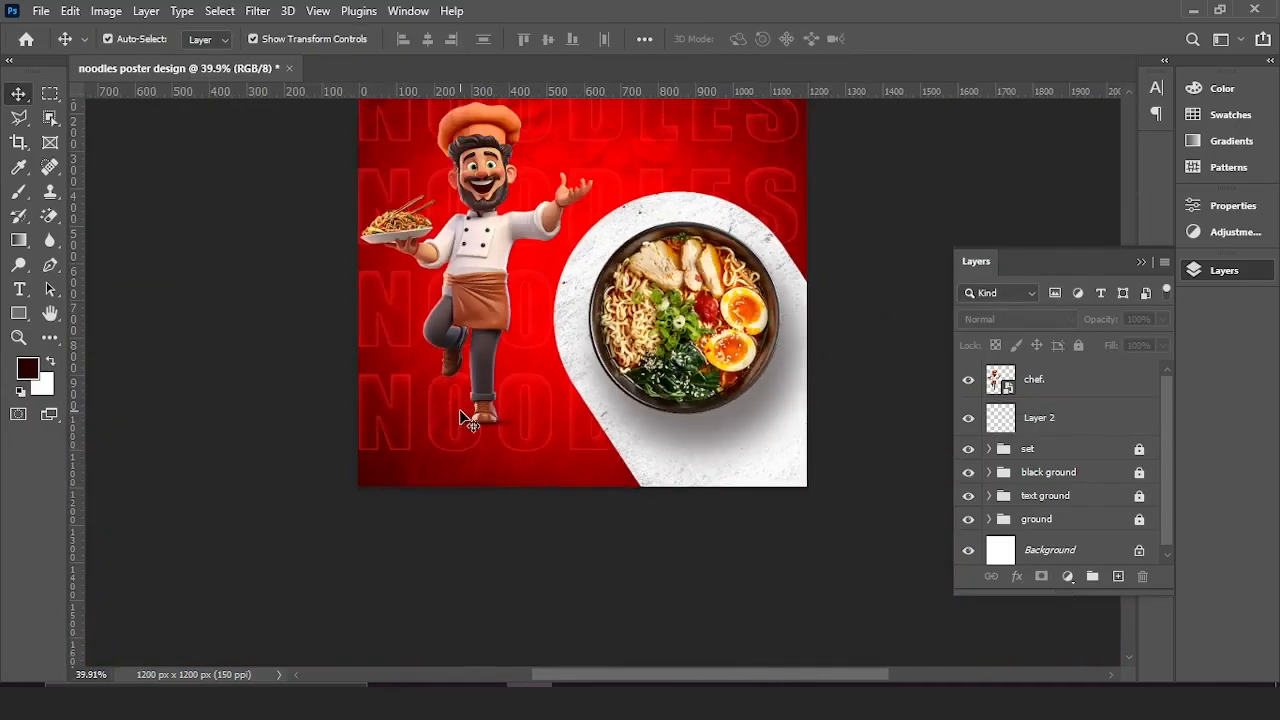
Stretch the foot shadow wider horizontally on both sides and nudge it down so it sits evenly under the chef's standing shoe
scroll(470, 420, up, 8)
click(500, 428)
drag(679, 424, 721, 419)
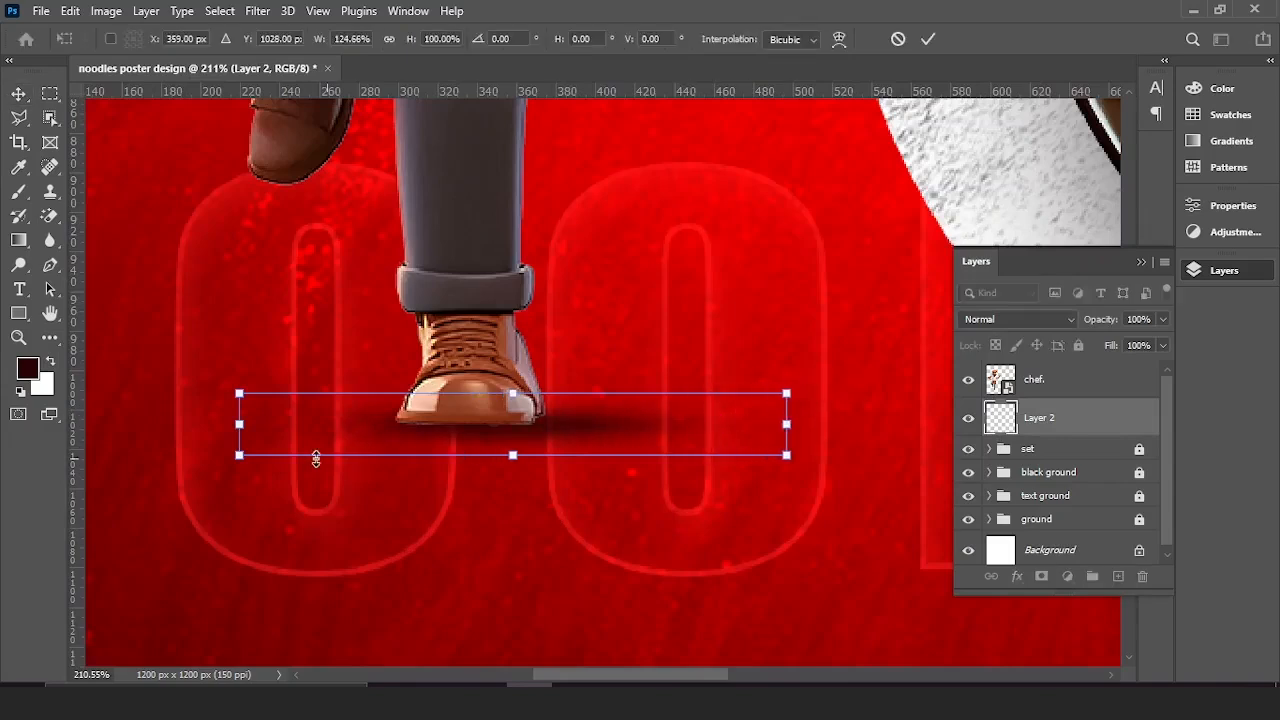
click(928, 38)
key(Down)
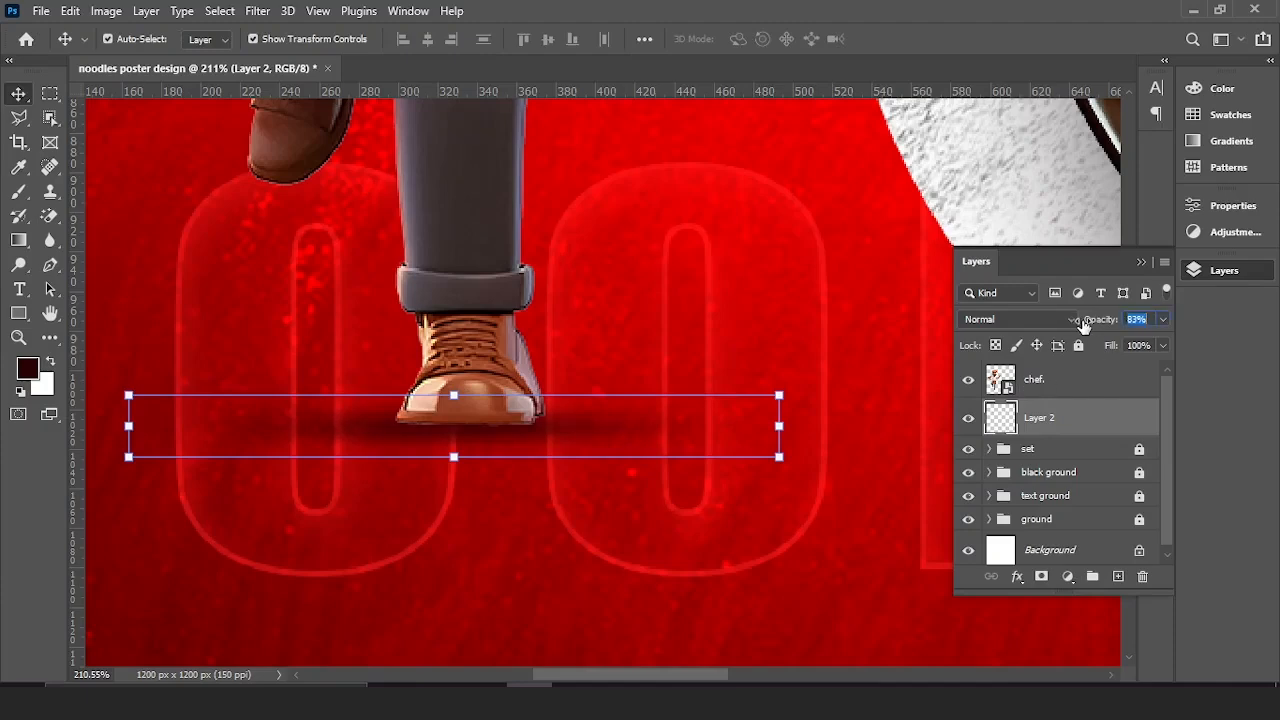
Lower the opacity of the foot shadow layer to about 71%
scroll(480, 430, down, 5)
click(357, 574)
scroll(246, 400, down, 3)
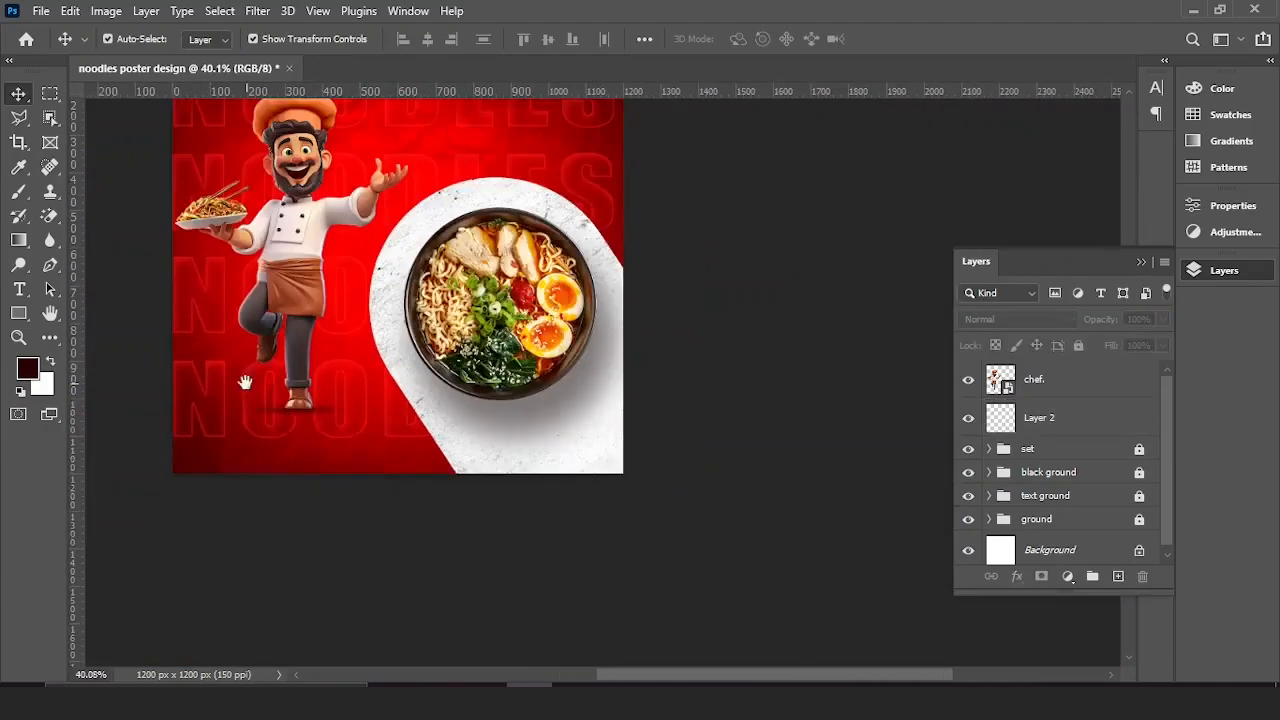
drag(246, 380, 418, 416)
scroll(350, 468, down, 3)
scroll(356, 430, up, 3)
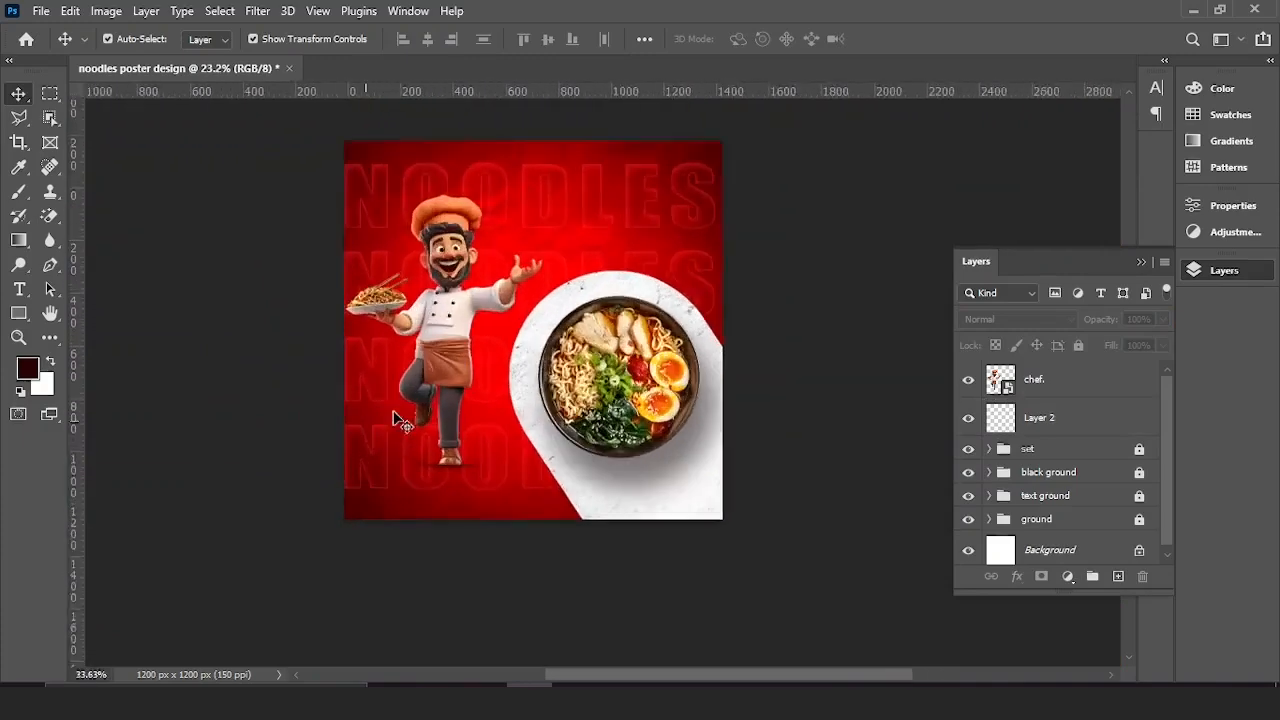
drag(443, 366, 438, 450)
click(1071, 418)
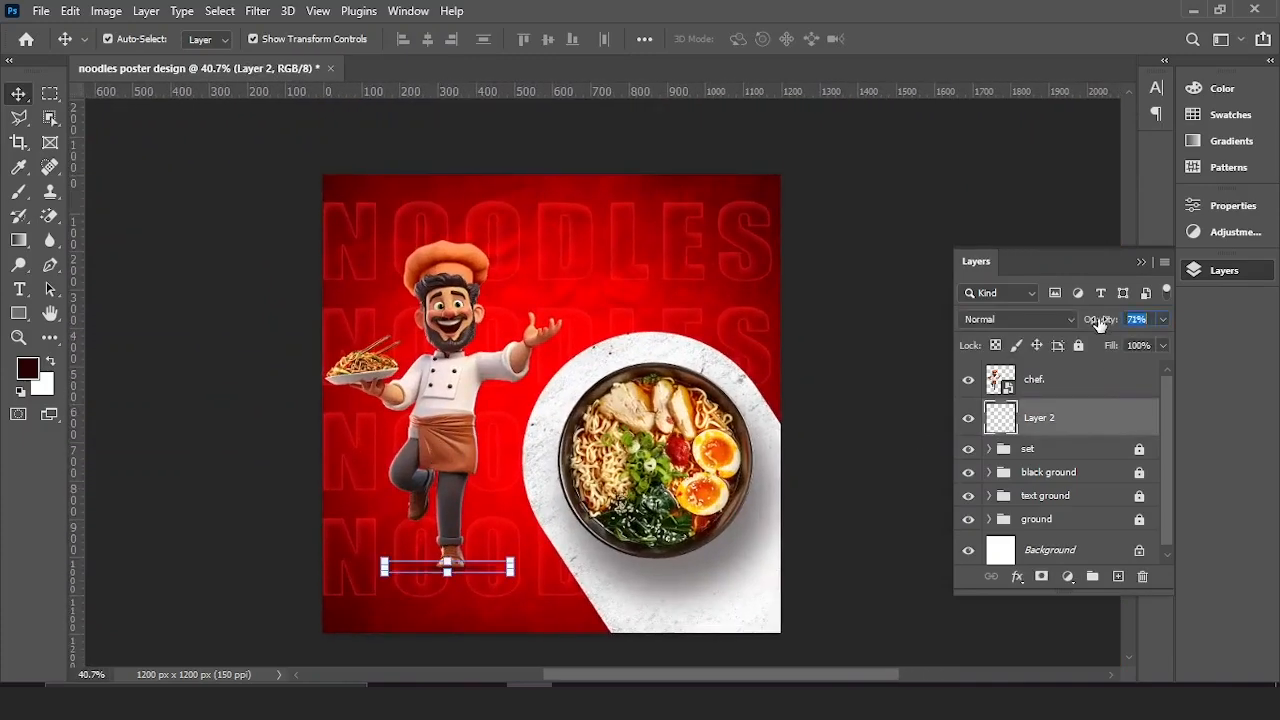
click(520, 646)
scroll(479, 499, down, 2)
scroll(488, 470, up, 2)
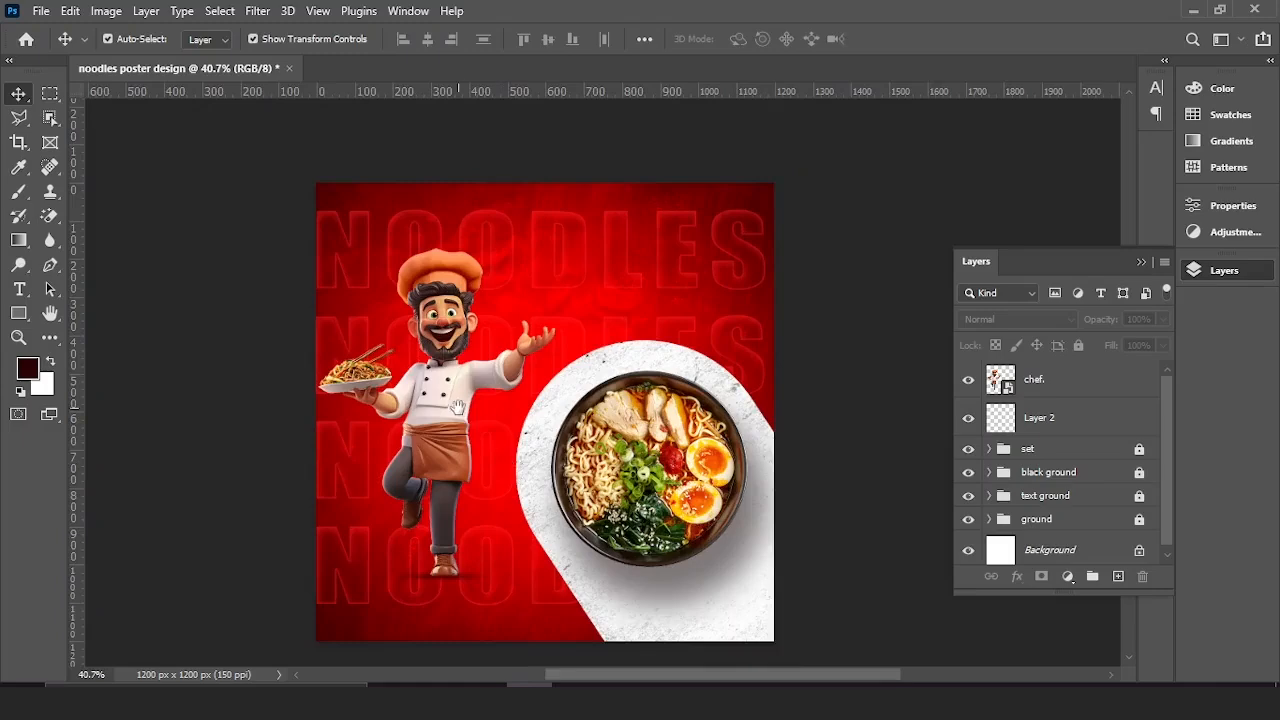
Group the chef layer with its foot shadow layer as chef and lock the group
drag(490, 456, 501, 501)
click(1084, 381)
shift+click(1079, 435)
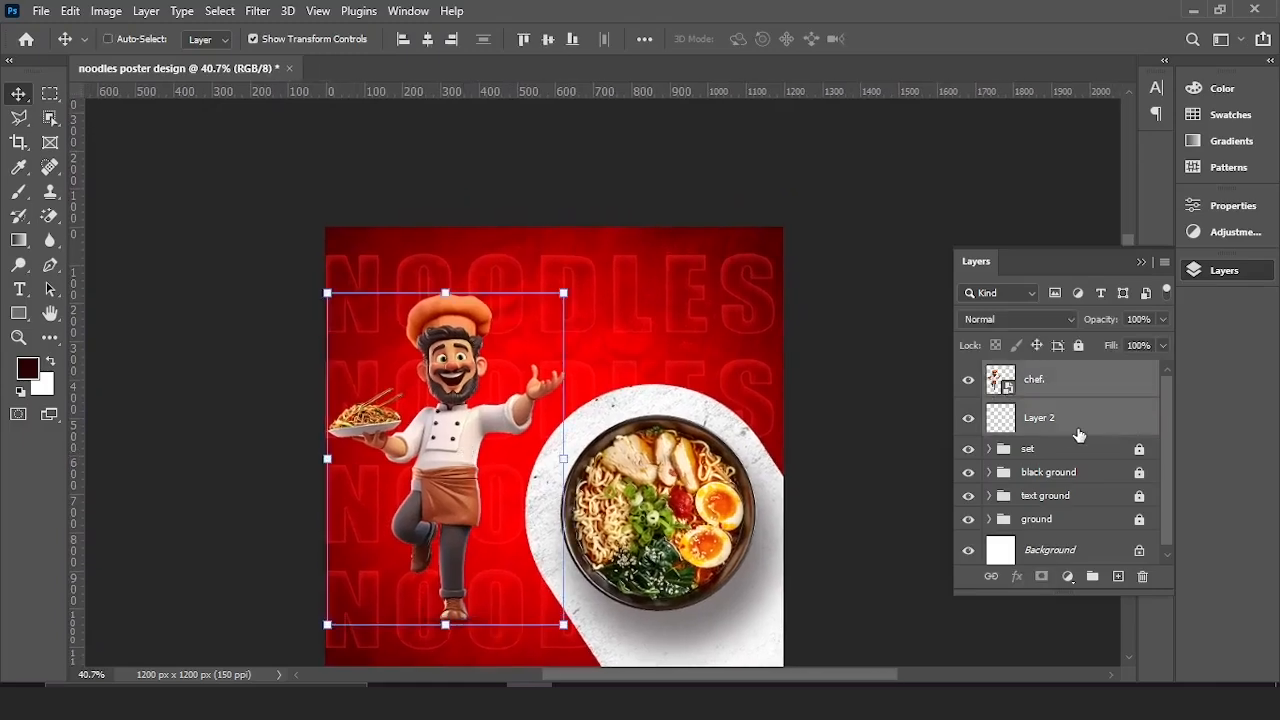
key(ctrl+g)
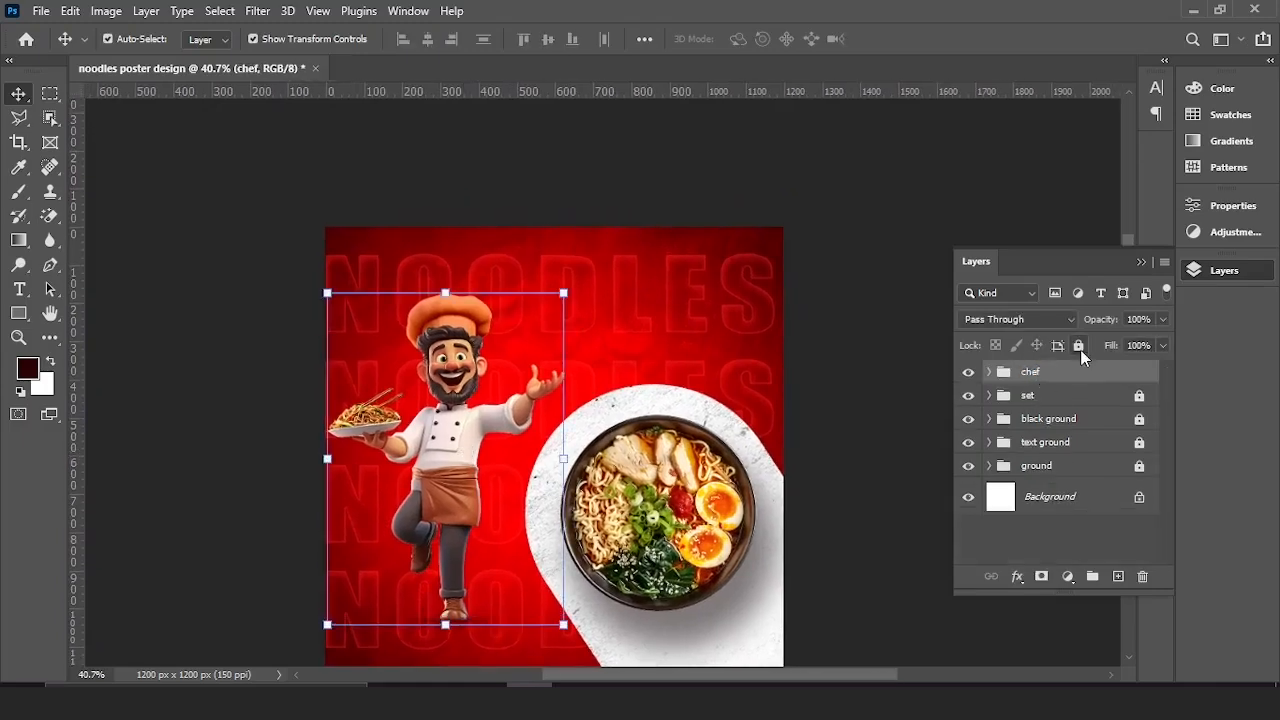
click(1078, 345)
Unlock the text ground group and take the lowest NOODLES text layer, noodles copy 3, out of it
scroll(565, 380, up, 5)
key(t)
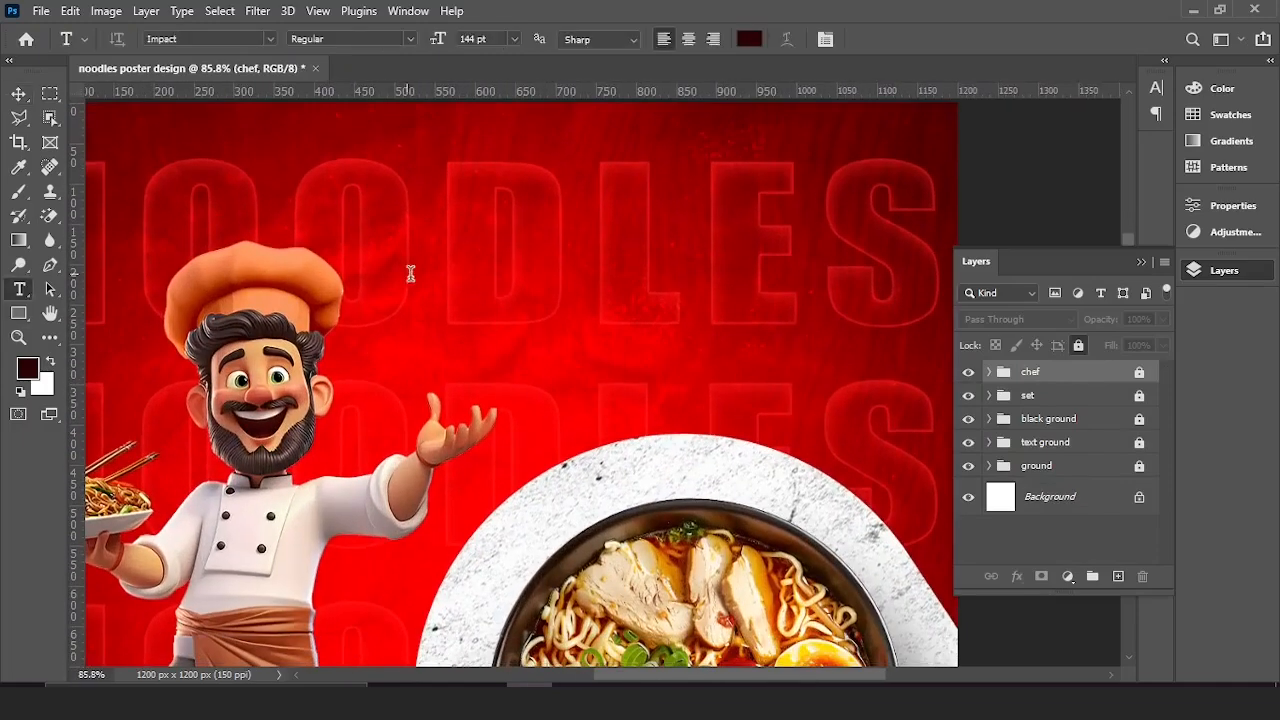
click(410, 273)
click(614, 270)
scroll(531, 424, down, 3)
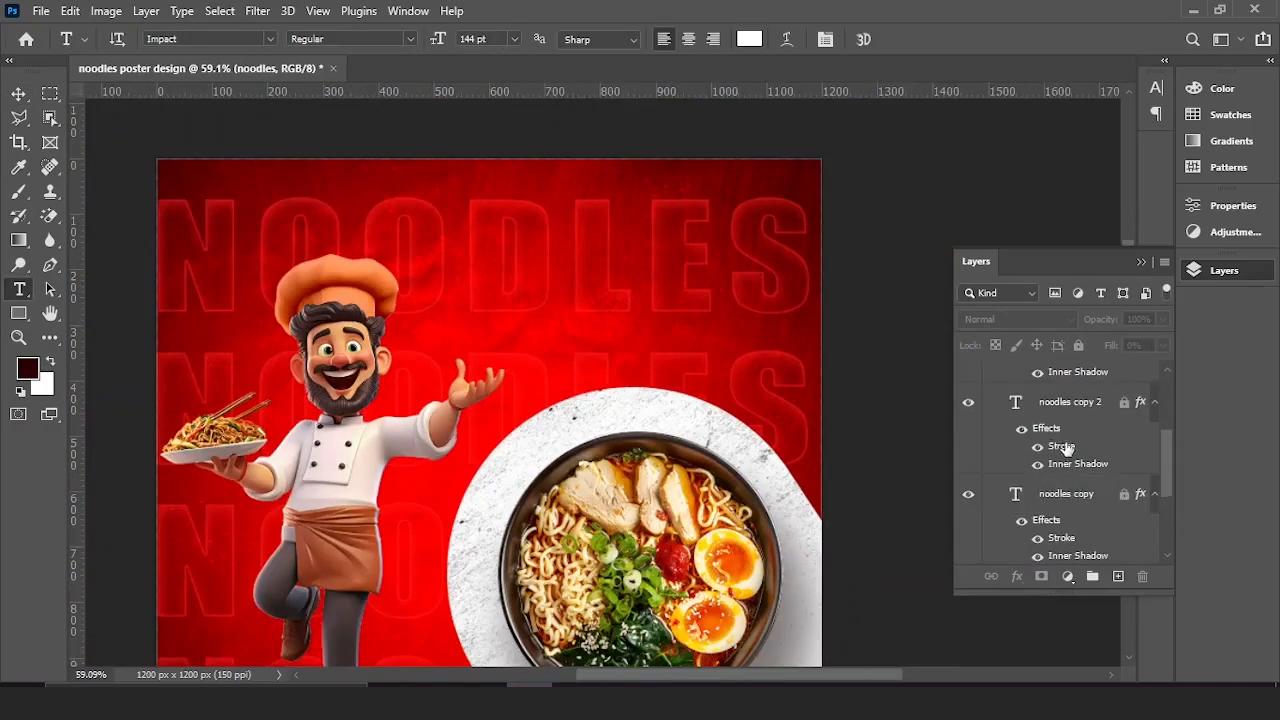
scroll(1065, 450, up, 3)
drag(1066, 454, 1046, 361)
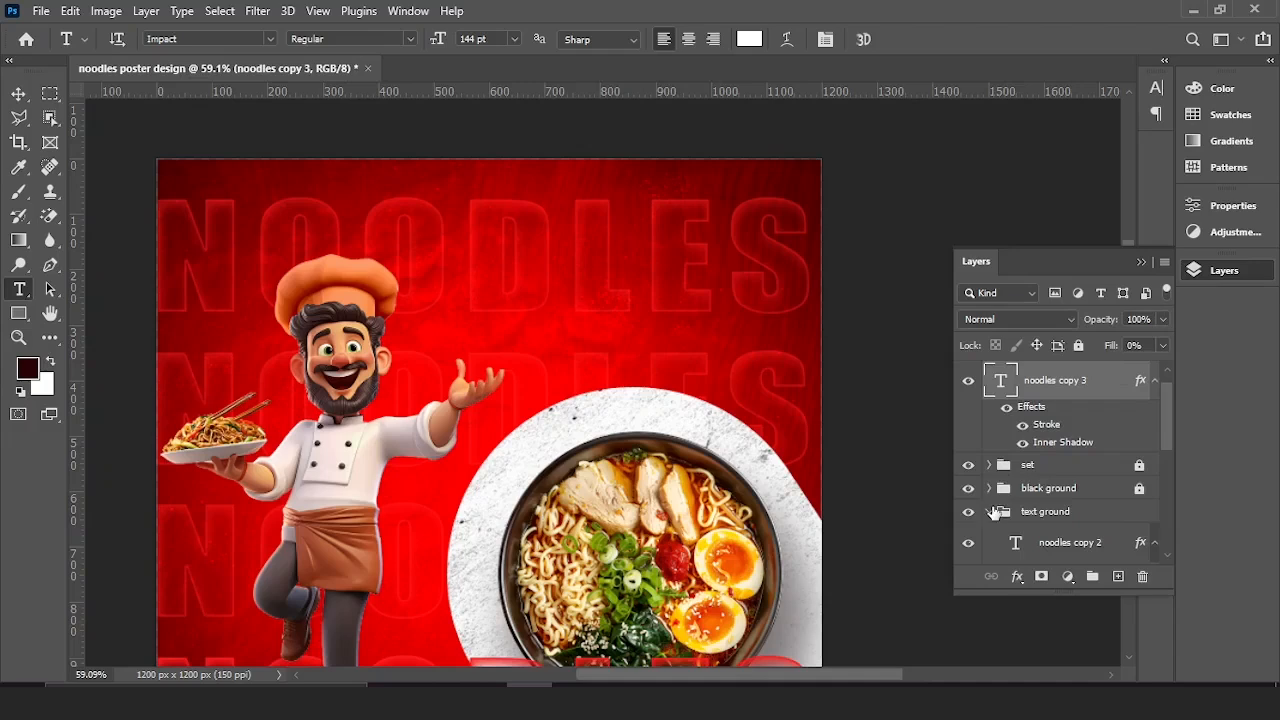
Collapse and relock the text ground group, and place the noodles copy 3 layer above the chef group
scroll(997, 508, down, 2)
click(997, 447)
click(990, 443)
scroll(1000, 470, up, 2)
drag(1055, 405, 1058, 362)
Set the noodles copy 3 layer's fill to 100% and delete its stroke and inner shadow effects
drag(1163, 346, 1159, 347)
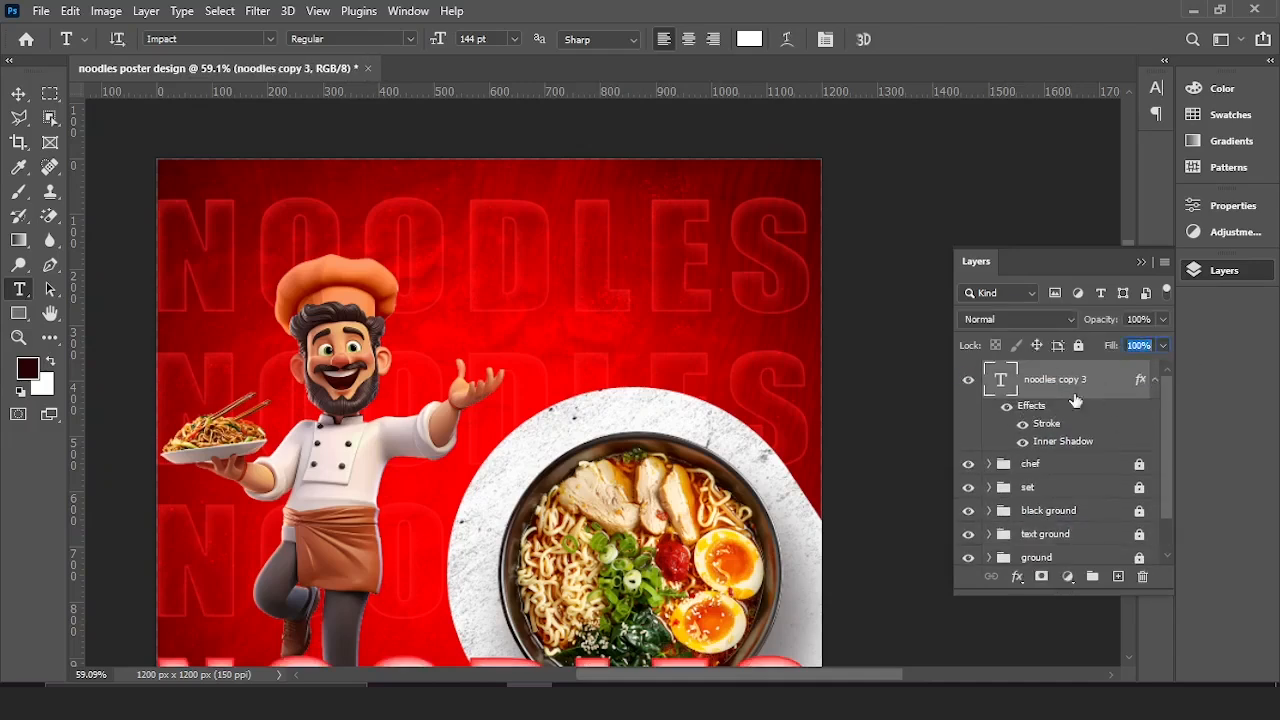
drag(1141, 578, 1142, 576)
scroll(500, 400, down, 5)
Scale the white NOODLES text to about 44% and place it above the noodle bowl, beside the chef's hat
key(v)
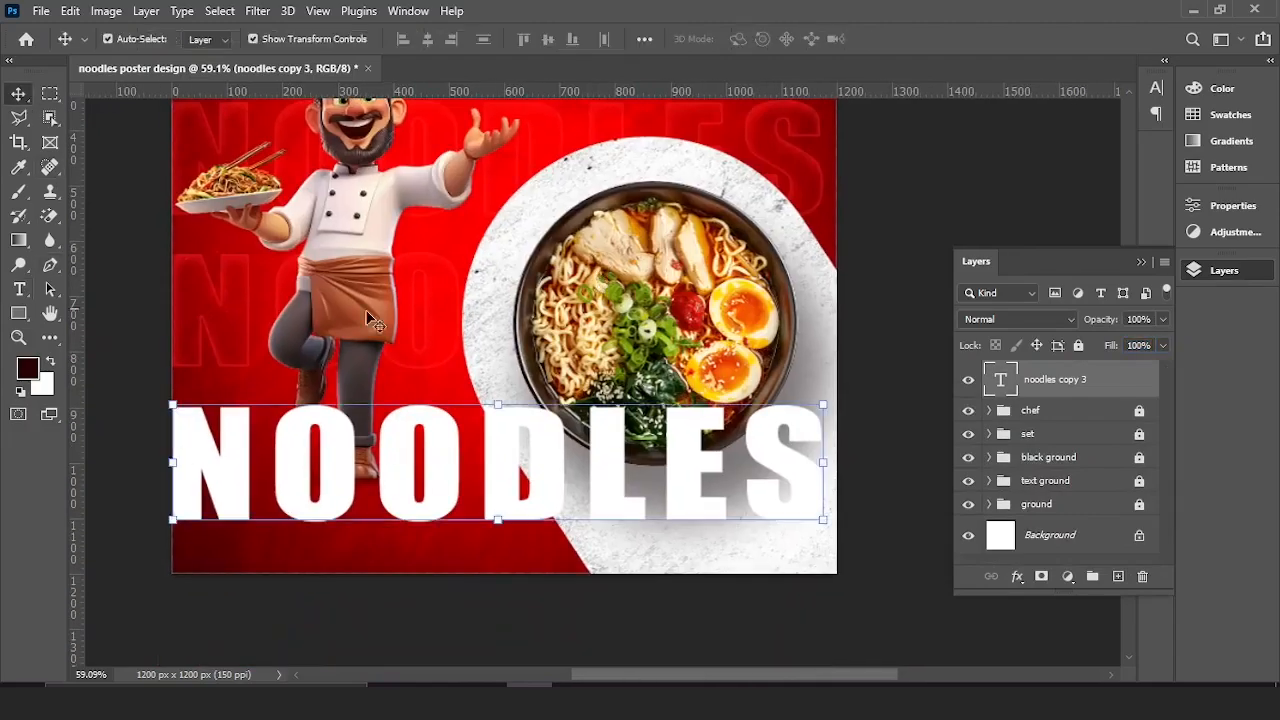
drag(822, 406, 460, 470)
scroll(688, 432, up, 3)
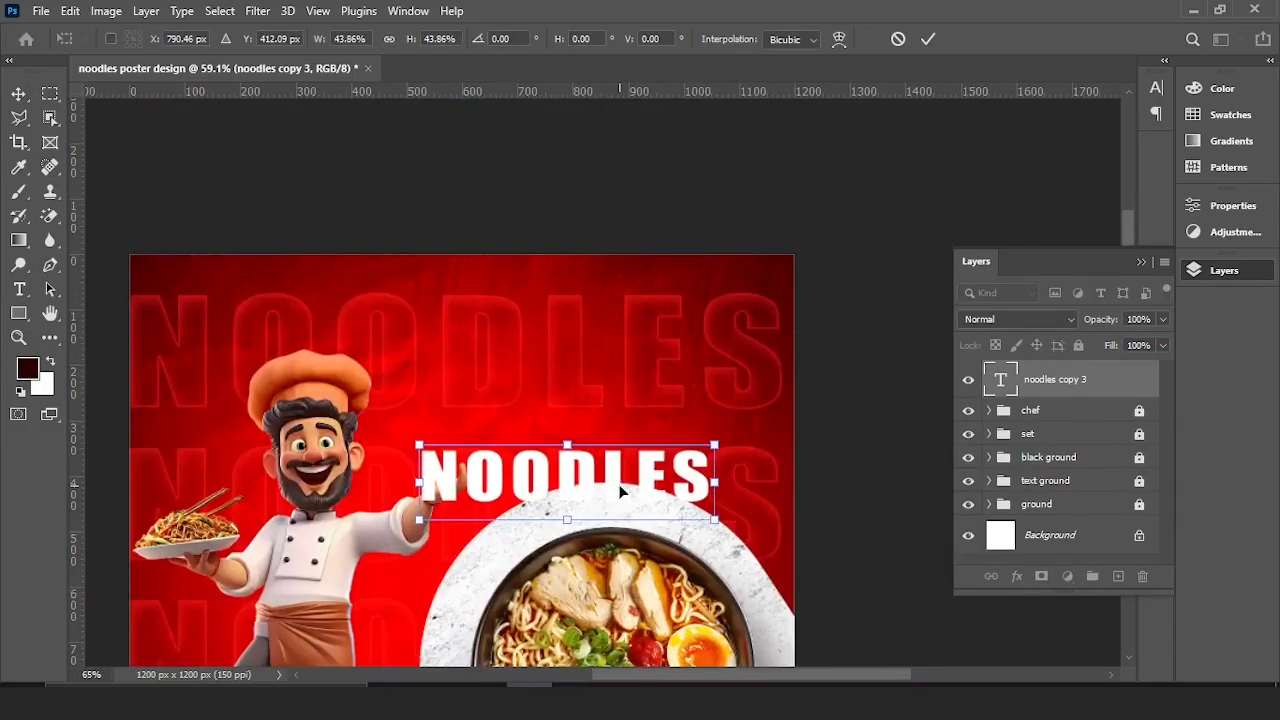
drag(687, 432, 693, 266)
click(928, 39)
Set the white NOODLES text to 68 pt with 91% vertical scale and 40 tracking
click(1156, 88)
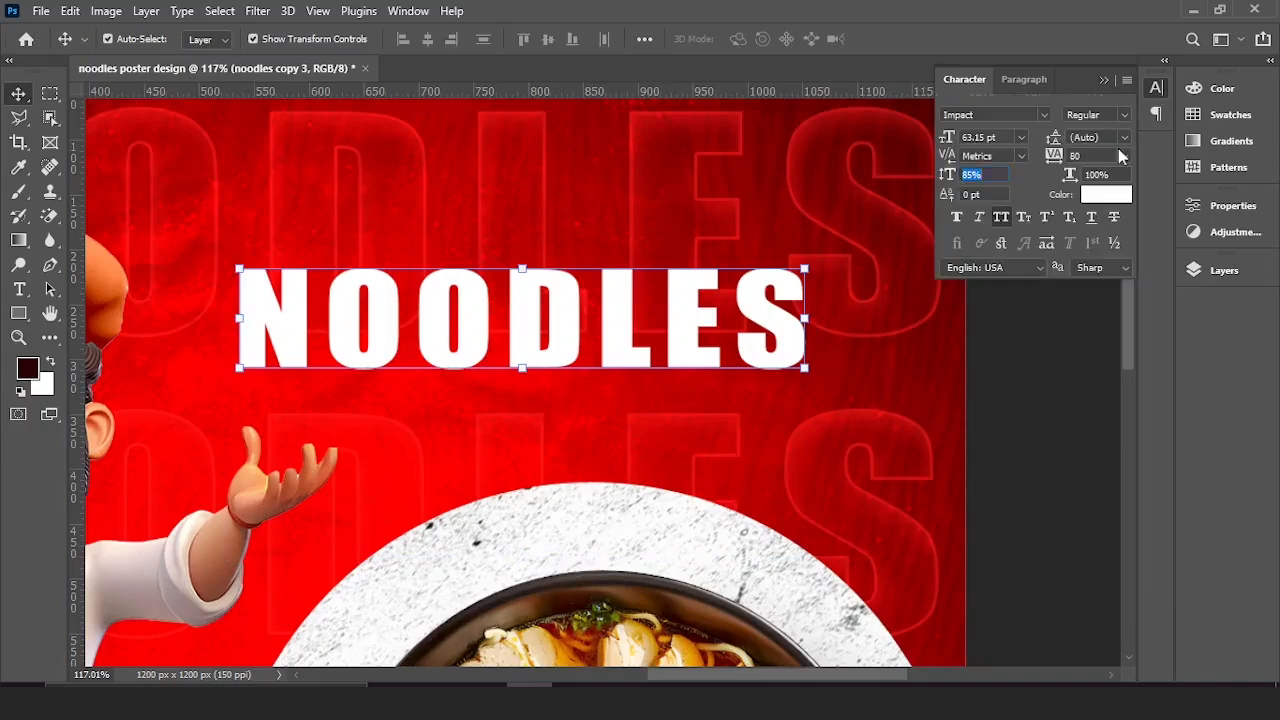
click(952, 174)
click(954, 216)
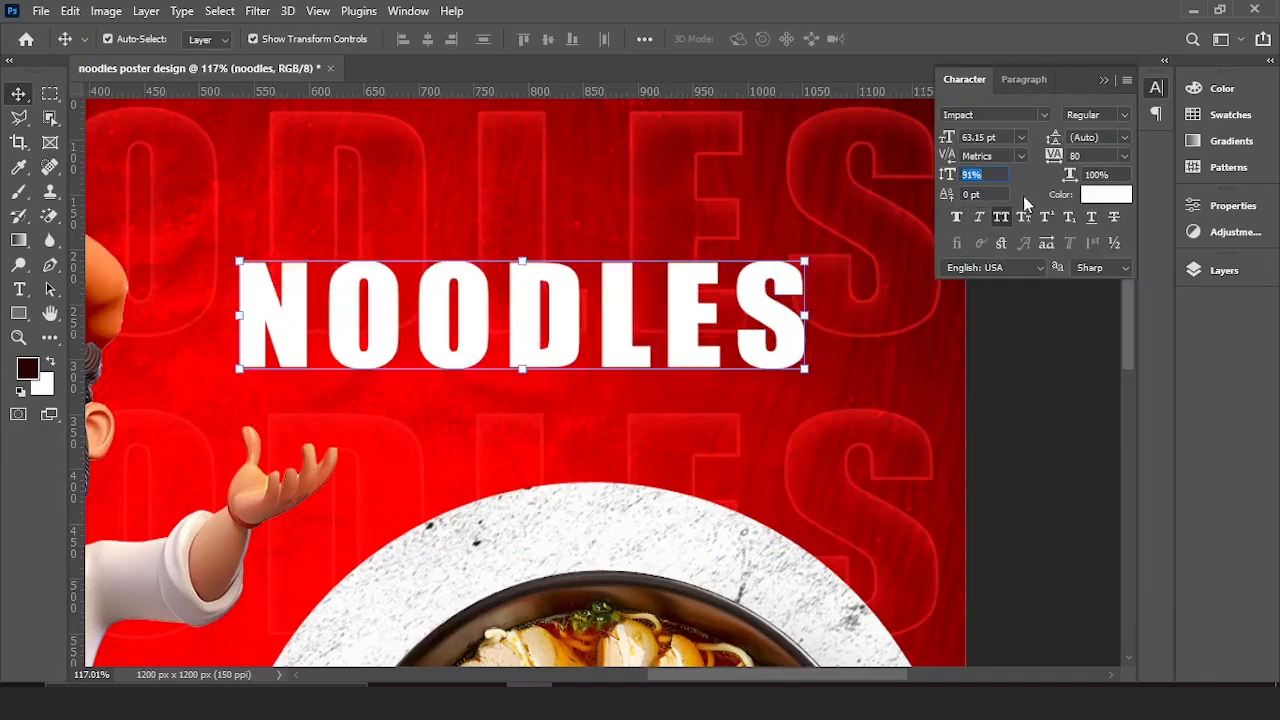
drag(948, 137, 954, 133)
drag(1062, 158, 1057, 160)
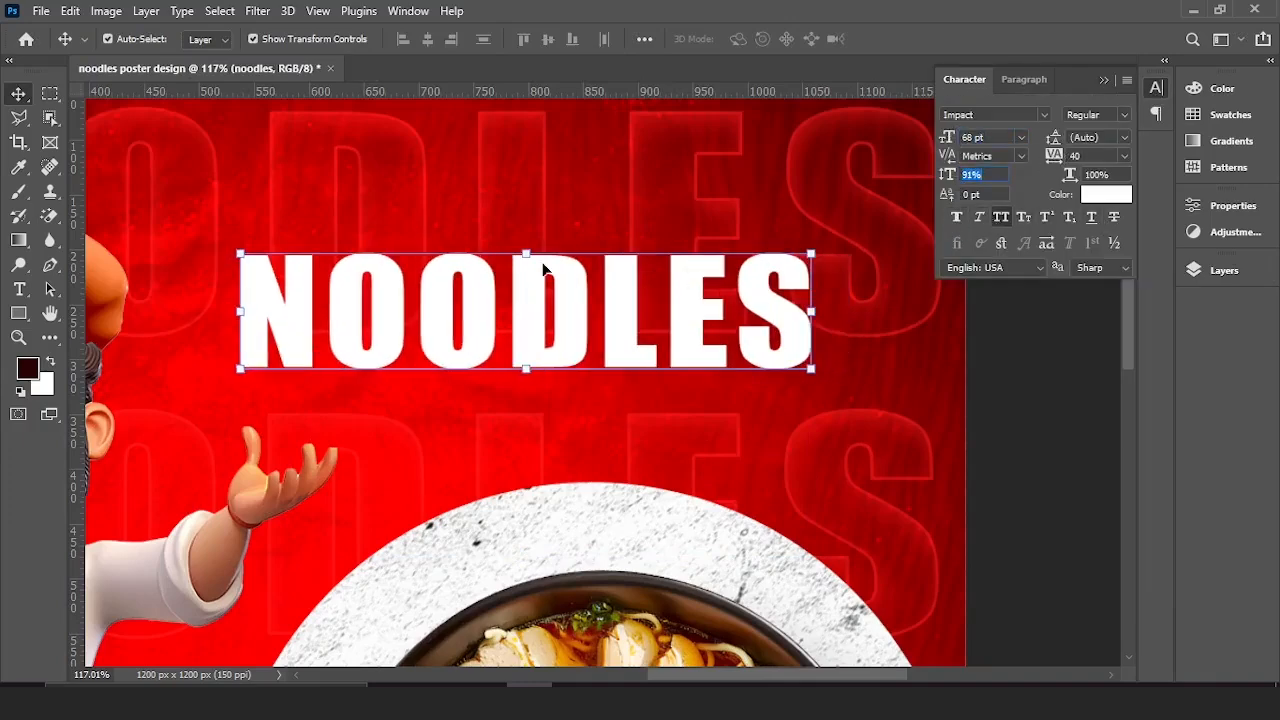
drag(683, 293, 663, 405)
click(1105, 82)
Shorten the white heading text to NOODLE and shift it sideways to center it above the bowl
drag(764, 436, 773, 329)
key(t)
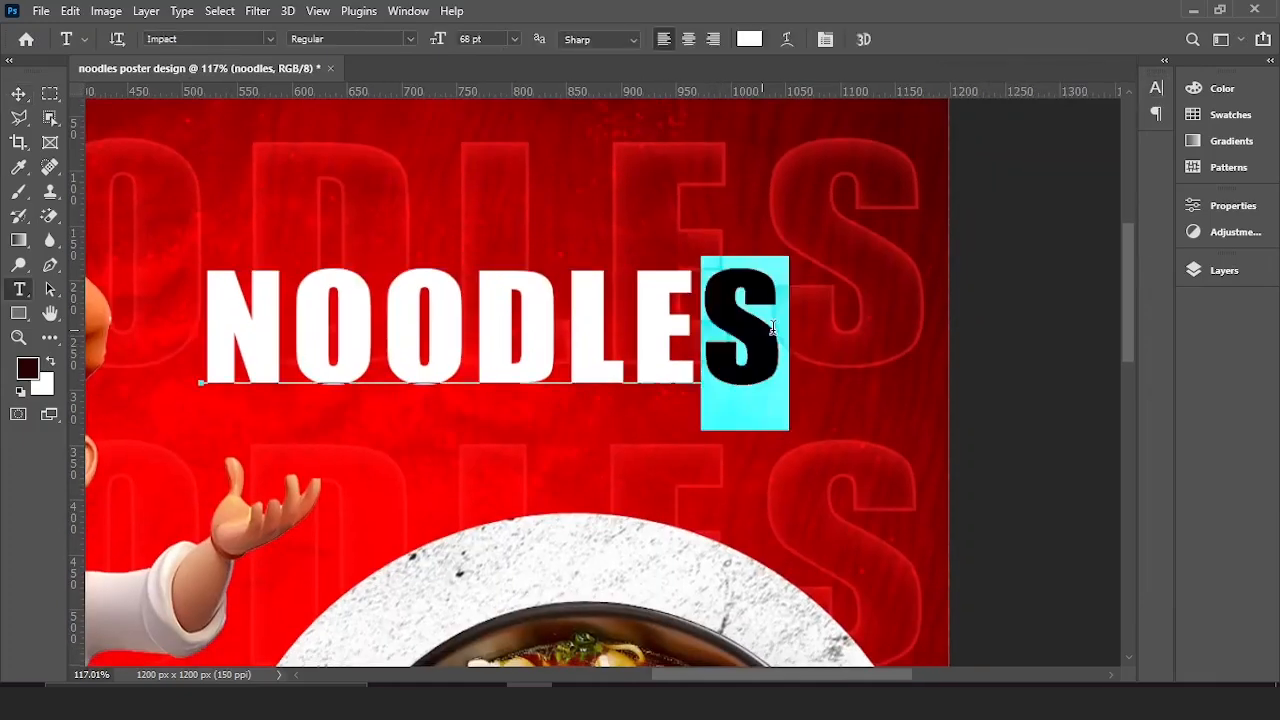
key(BackSpace)
key(ctrl+Return)
key(v)
drag(533, 334, 588, 377)
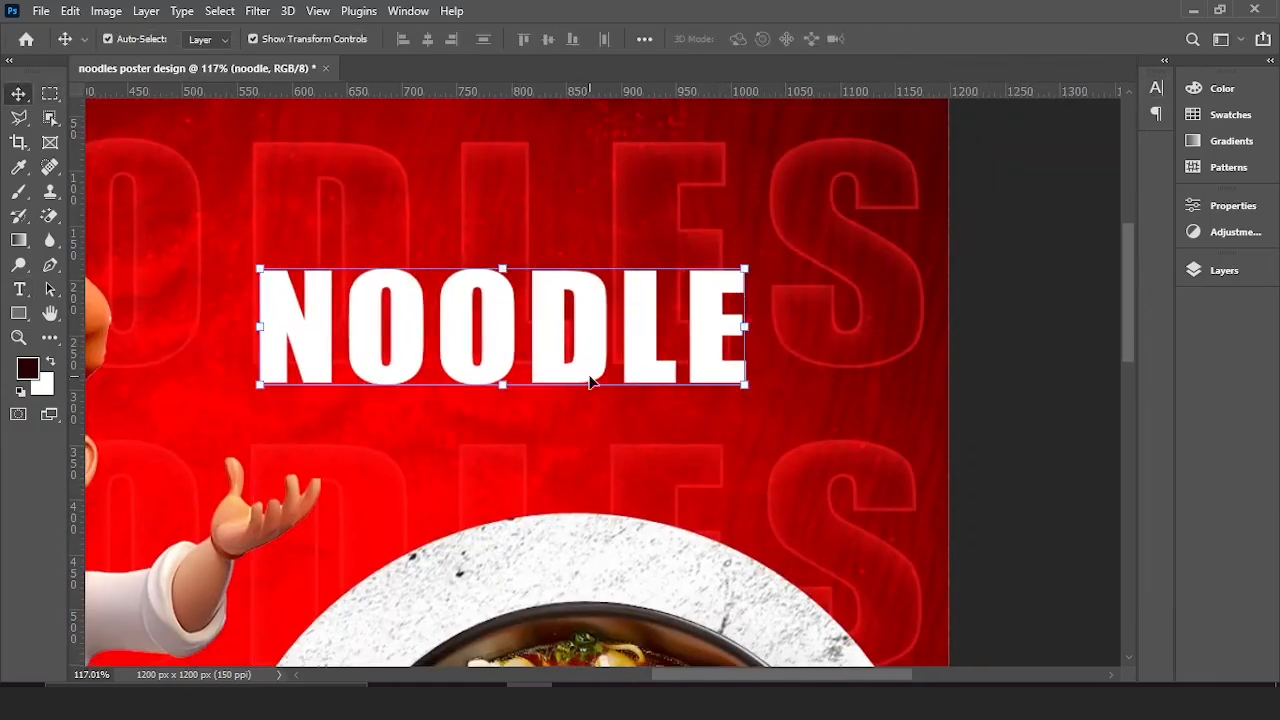
Add a 3 px stroke positioned inside the letters of the white NOODLE text
click(1258, 275)
scroll(495, 350, down, 5)
mouse_move(495, 350)
mouse_down()
mouse_move(482, 336)
mouse_move(506, 373)
mouse_up()
scroll(589, 371, up, 4)
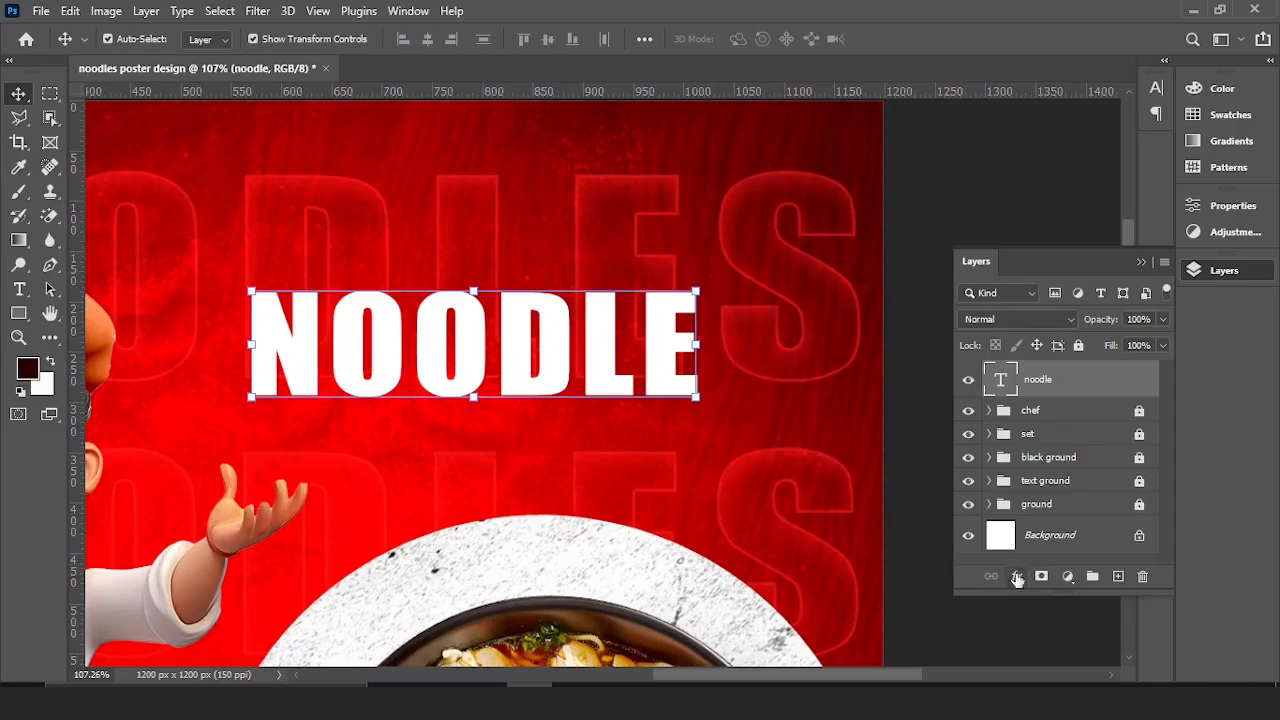
click(1017, 578)
click(1065, 391)
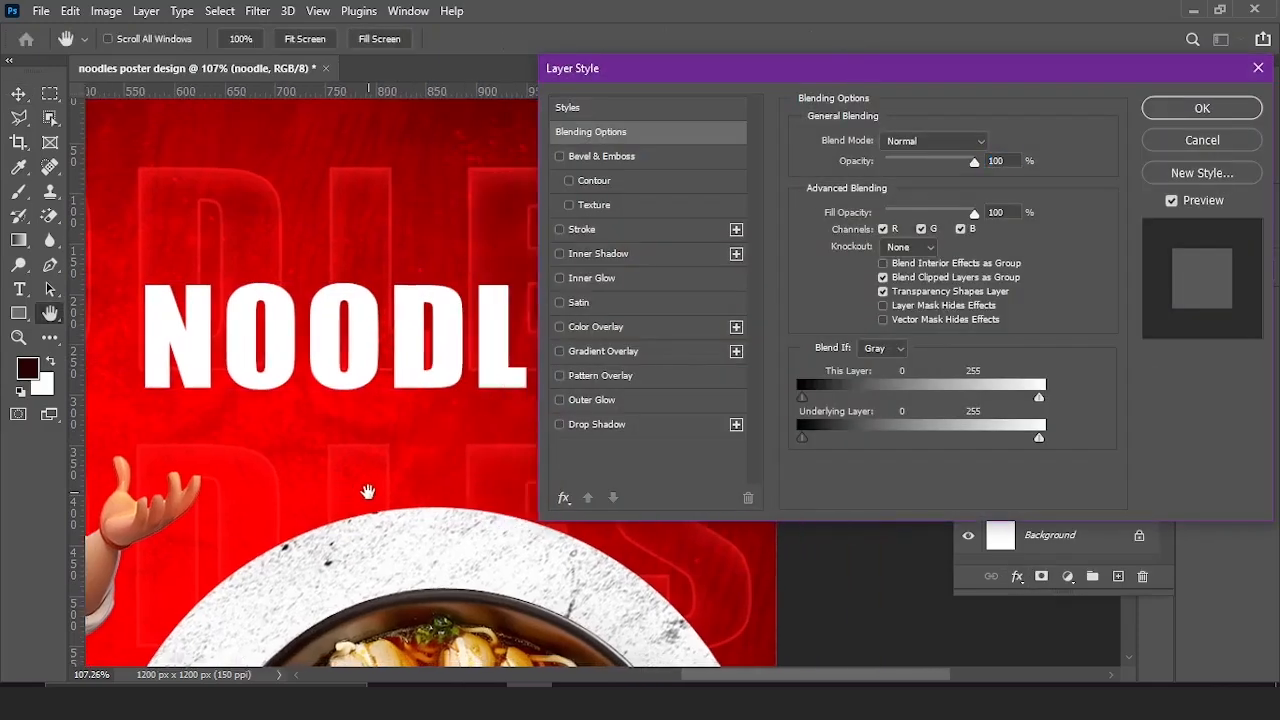
drag(659, 75, 744, 77)
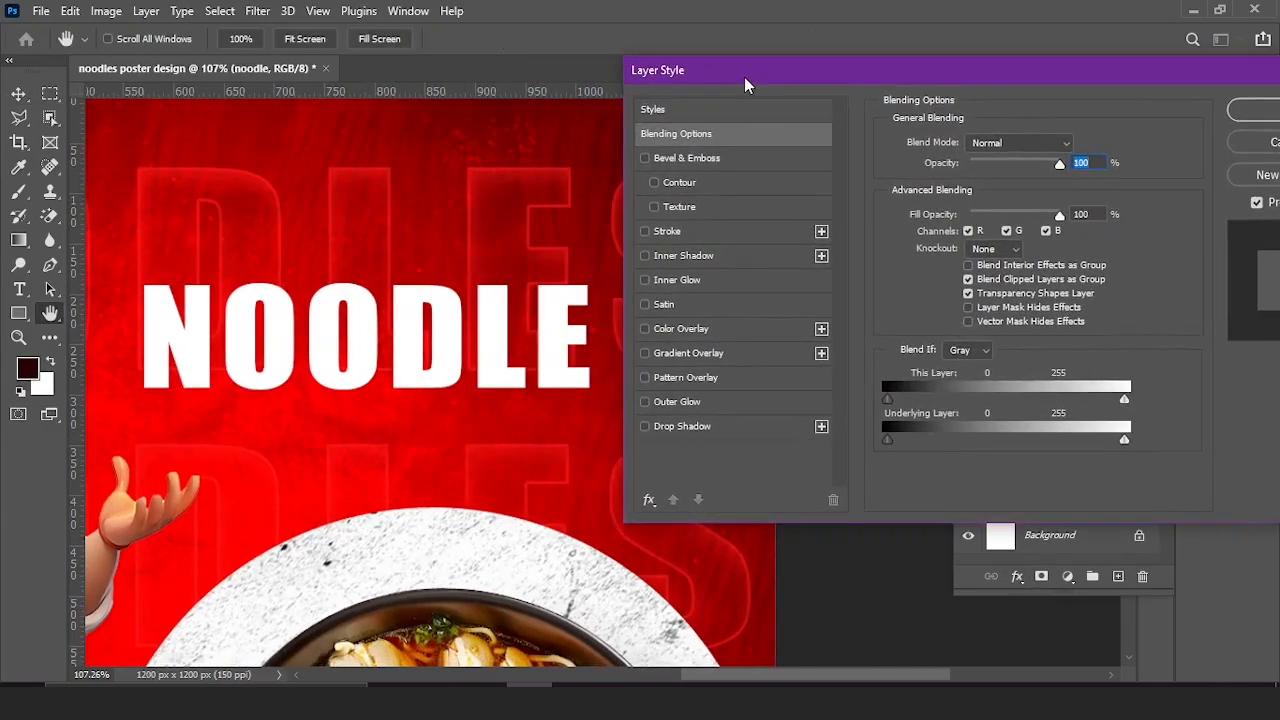
click(688, 232)
click(977, 165)
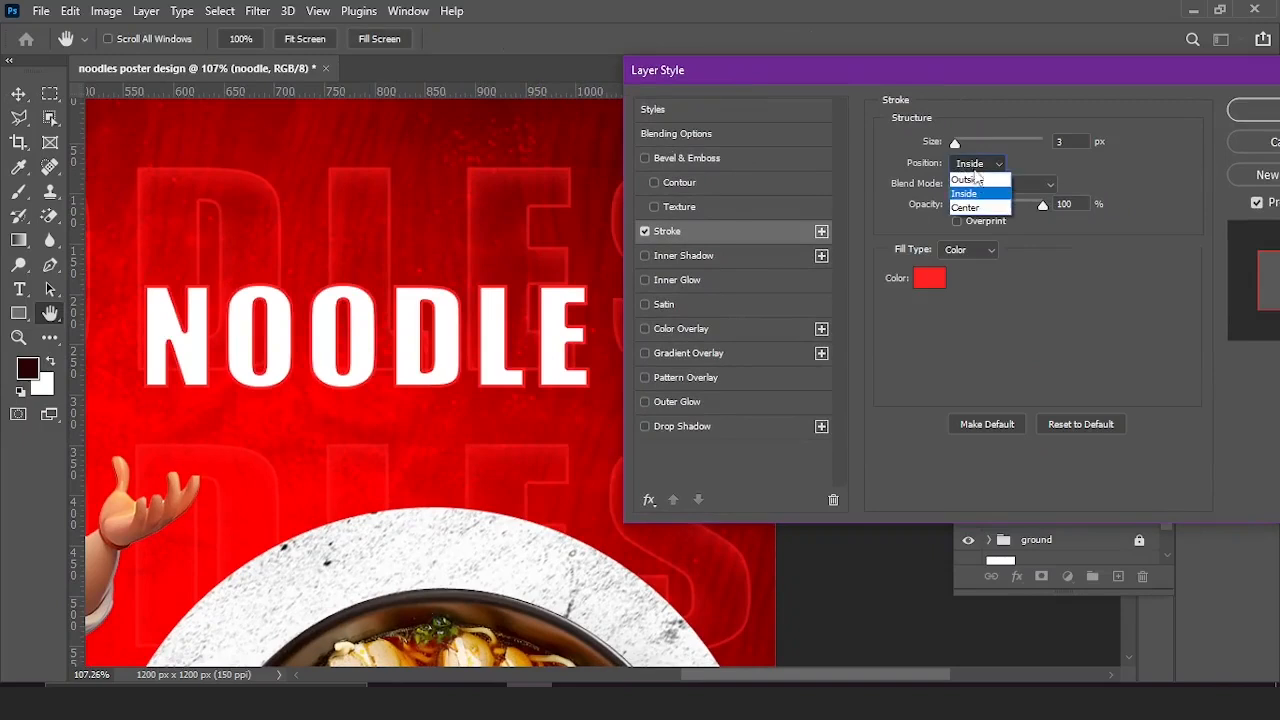
click(963, 207)
Change the NOODLE text's stroke color to golden yellow, about #ffcc00
click(929, 278)
drag(1040, 328, 1043, 305)
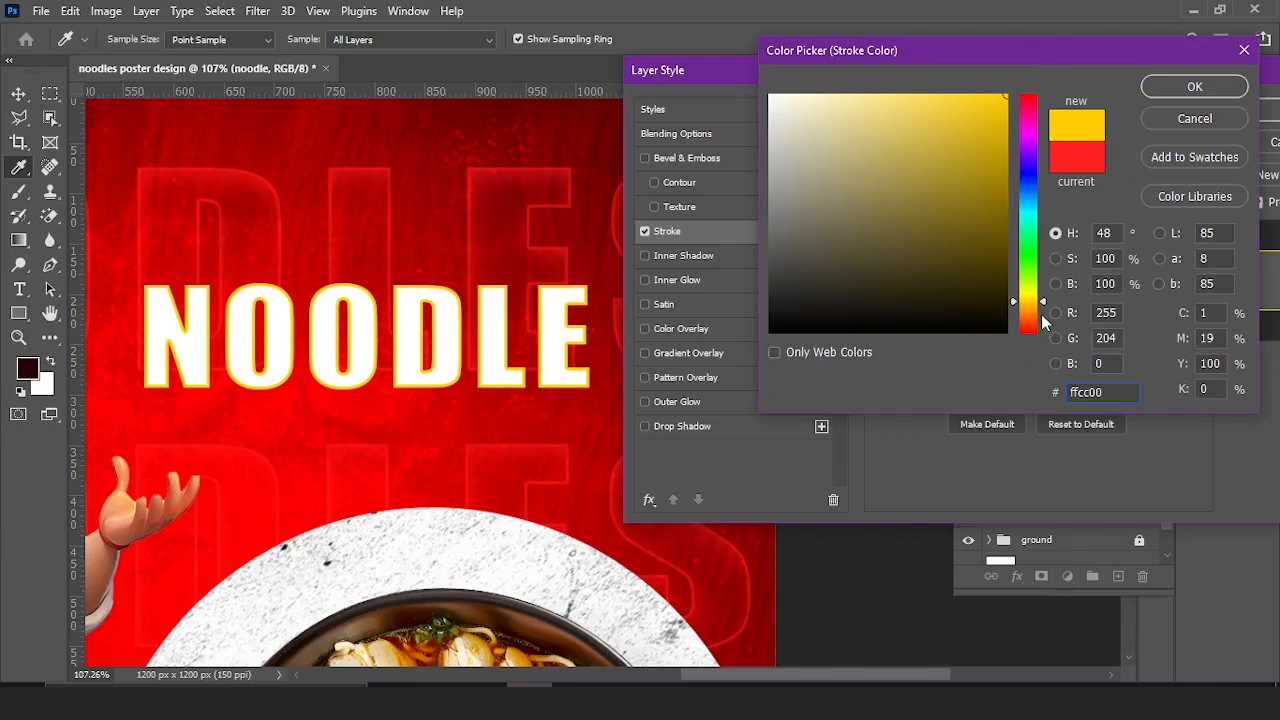
drag(1030, 304, 1030, 302)
click(1205, 92)
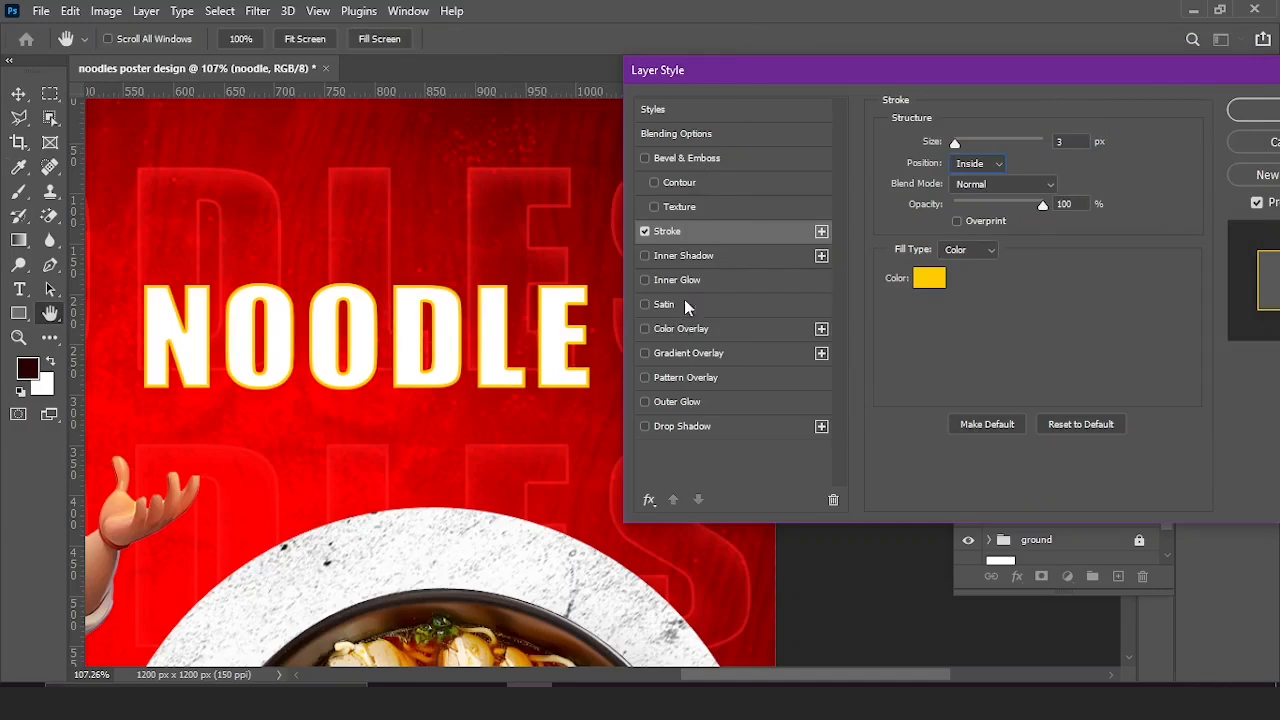
Add an inner shadow to the NOODLE text in yellow #ffcc00 with the Dissolve blend mode
click(686, 257)
click(1080, 148)
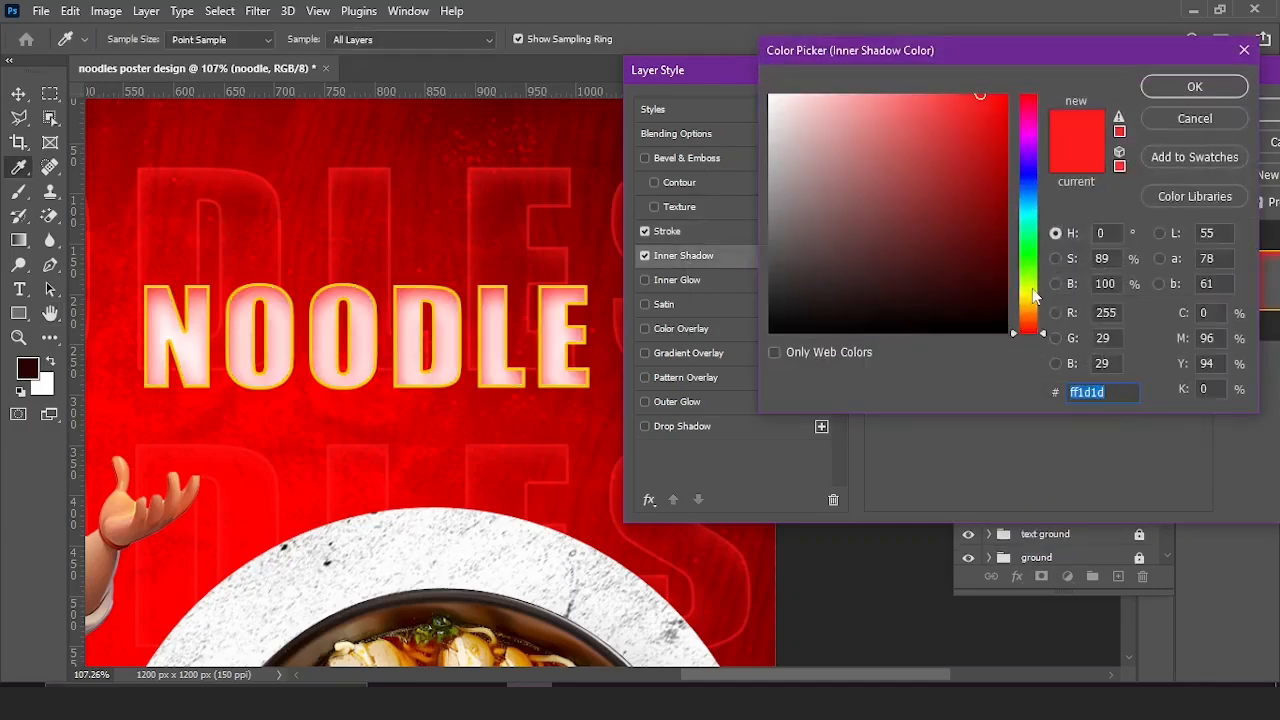
text(ffcc00)
click(1192, 94)
click(1009, 146)
click(1007, 176)
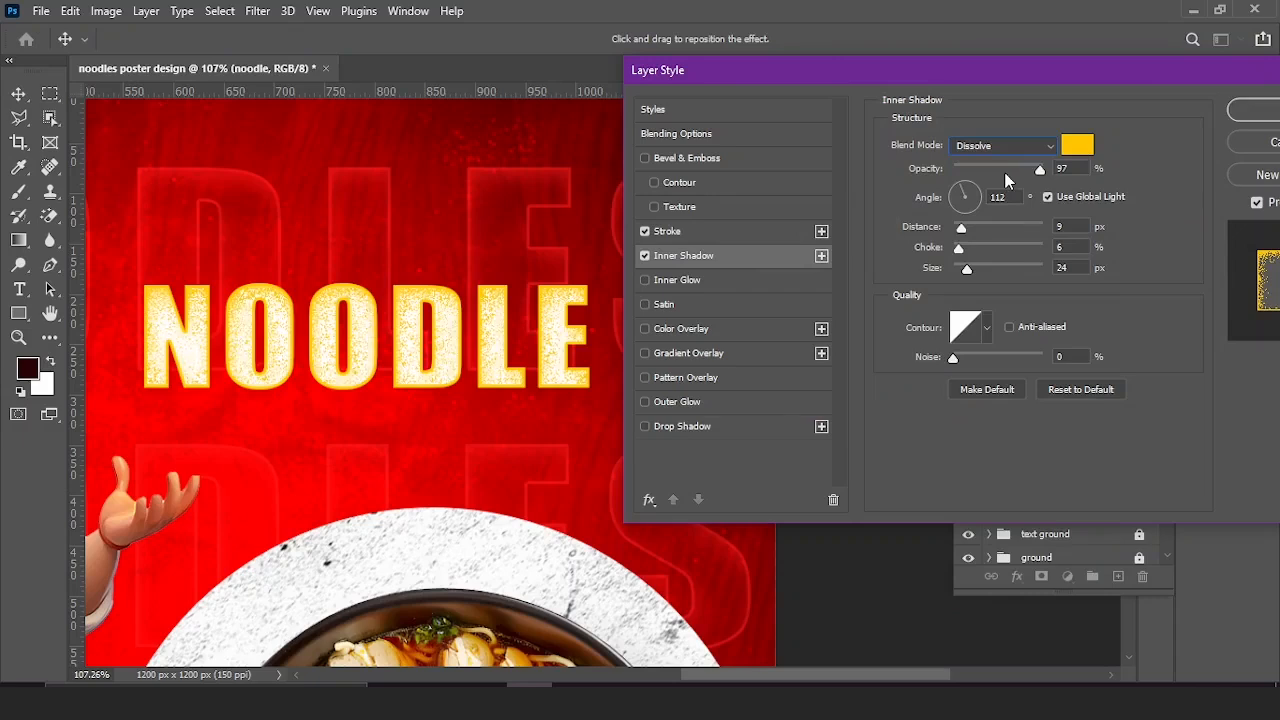
Soften the inner shadow to about 61% opacity, 4 px distance and 2 px size, and fine-tune its choke
drag(968, 275, 956, 273)
drag(961, 227, 954, 228)
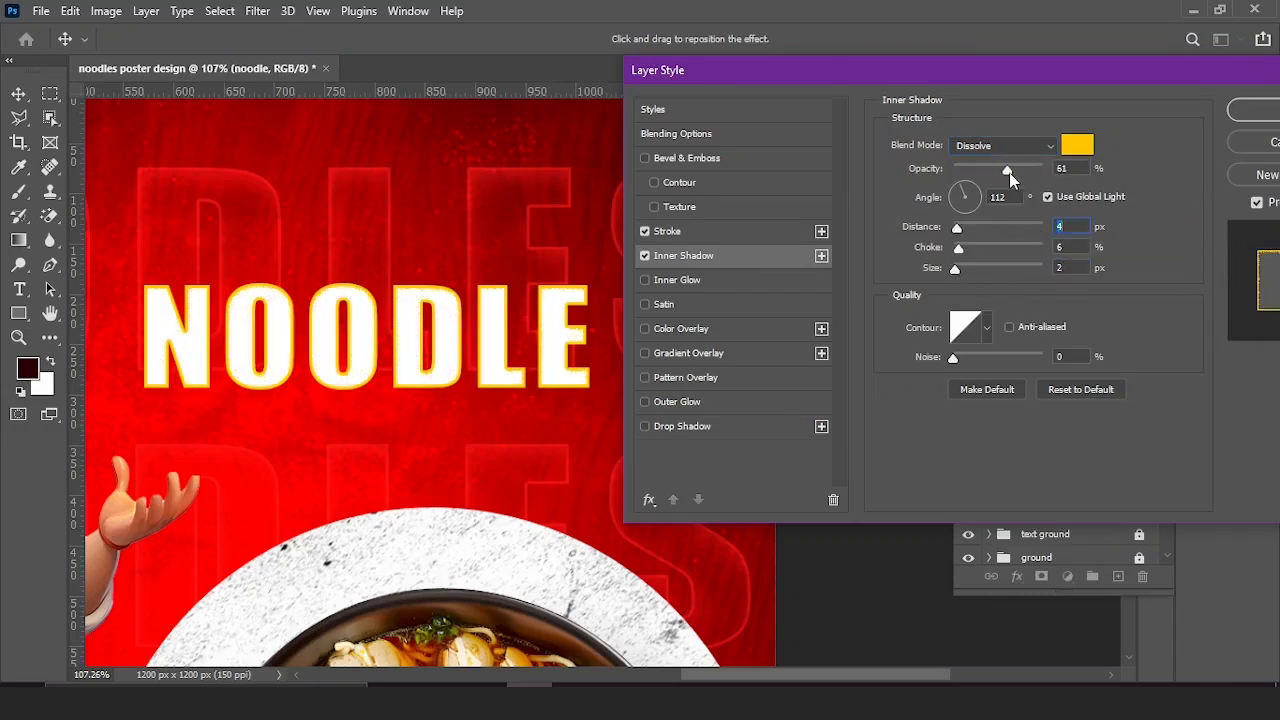
drag(1009, 172, 1013, 171)
mouse_move(960, 247)
mouse_down()
mouse_move(980, 250)
mouse_move(962, 229)
mouse_move(960, 268)
mouse_up()
Add a dark drop shadow with about 53% opacity, 8 px distance, 9% spread and 6 px size, and apply the layer style
click(758, 424)
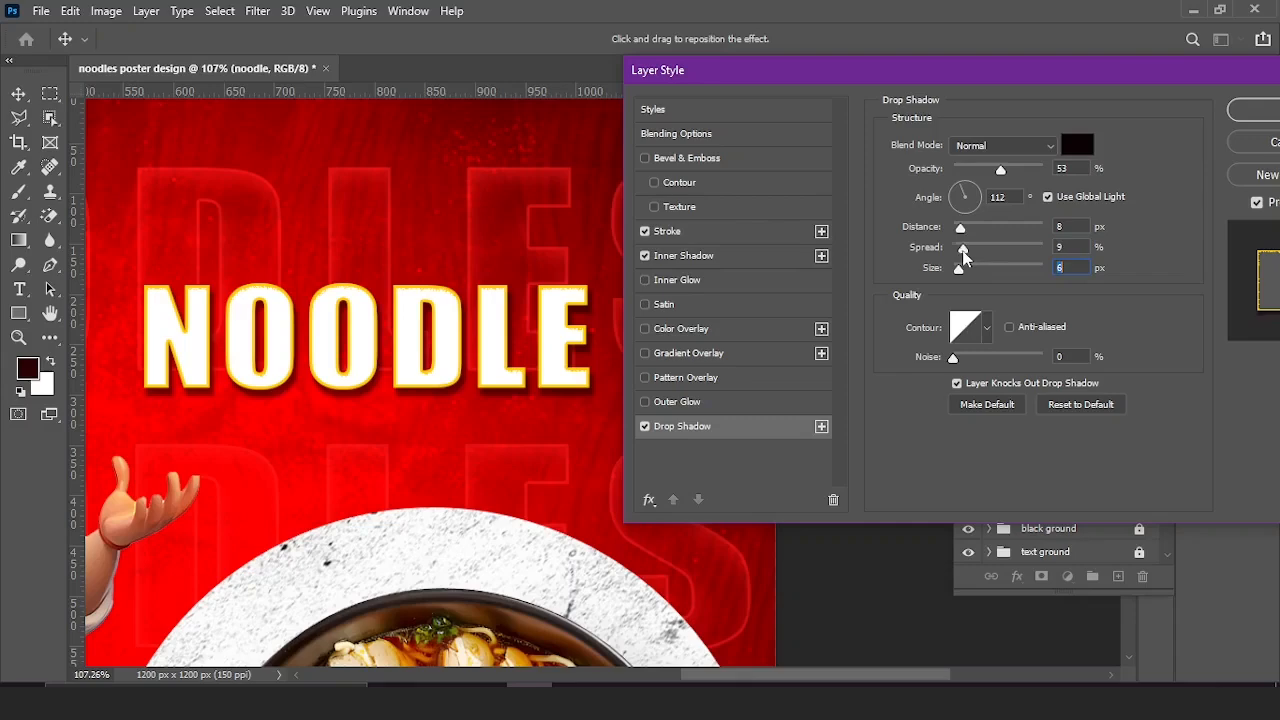
click(996, 174)
drag(1091, 73, 768, 74)
click(952, 110)
Duplicate the styled NOODLE text directly above the original and change the copy's wording to DELICIOUS
drag(449, 330, 572, 497)
alt+drag(571, 432, 578, 306)
click(20, 290)
drag(263, 365, 728, 409)
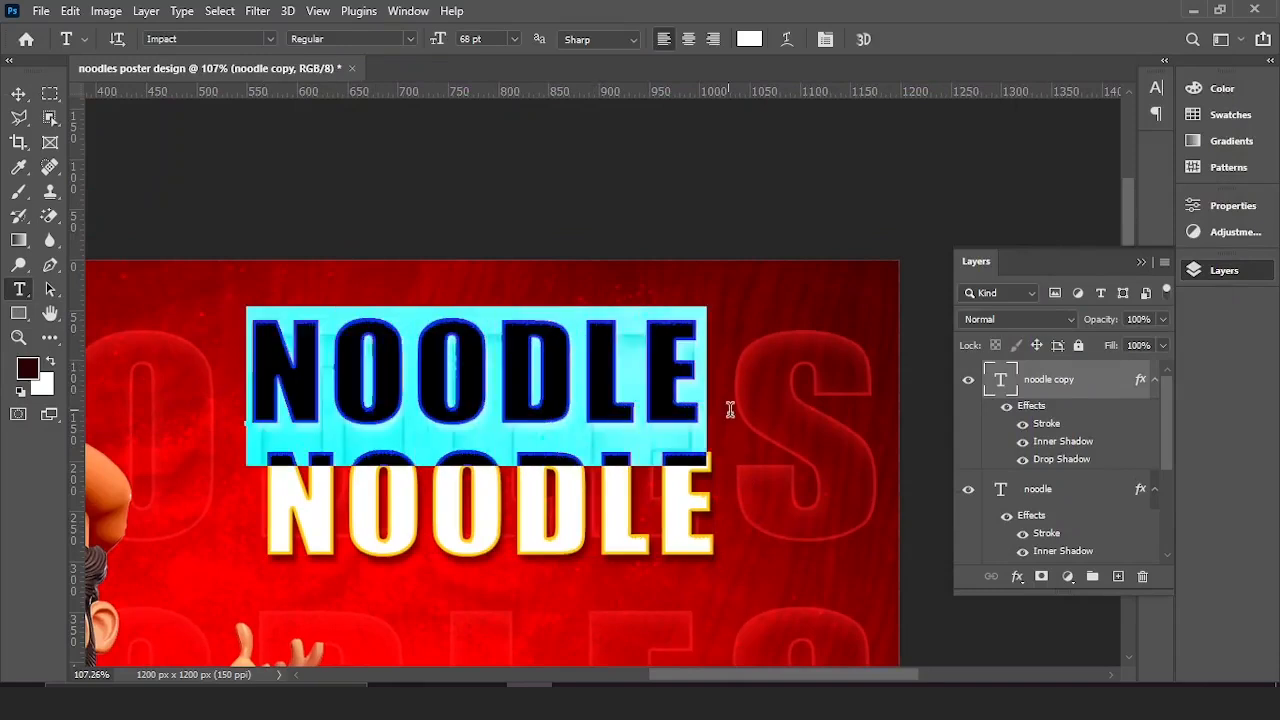
text(DELI)
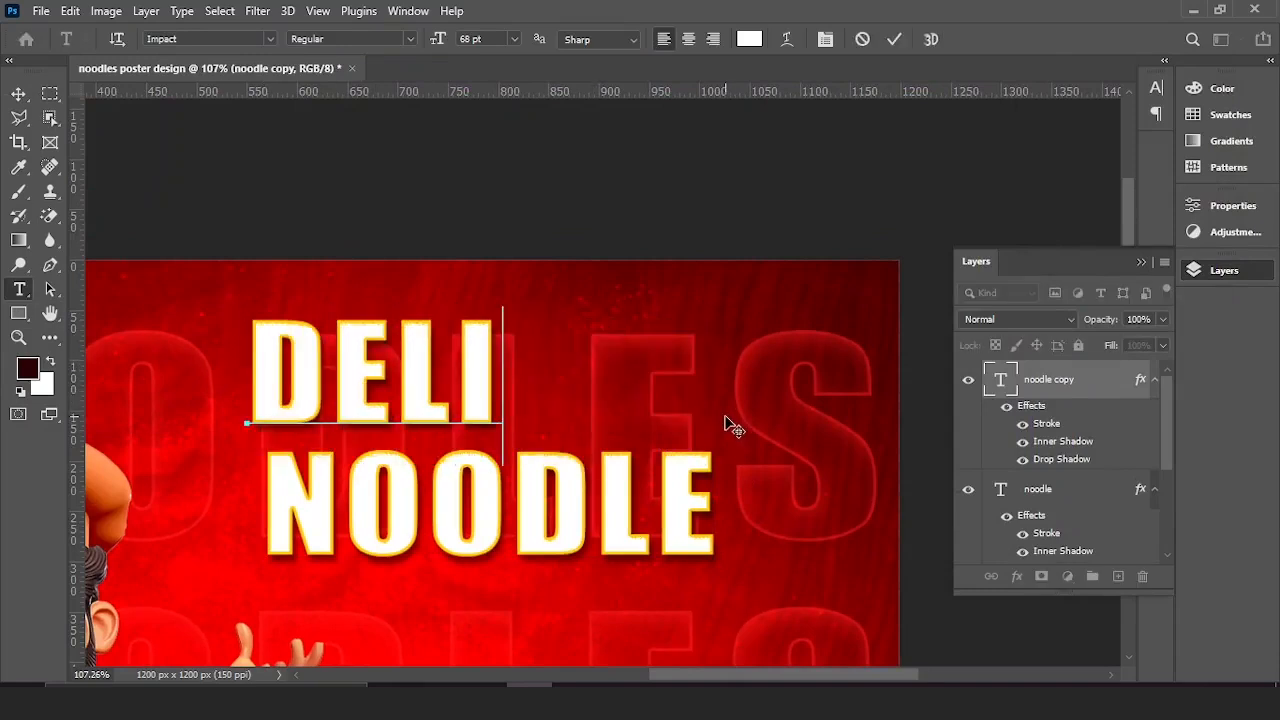
text(CIOUS)
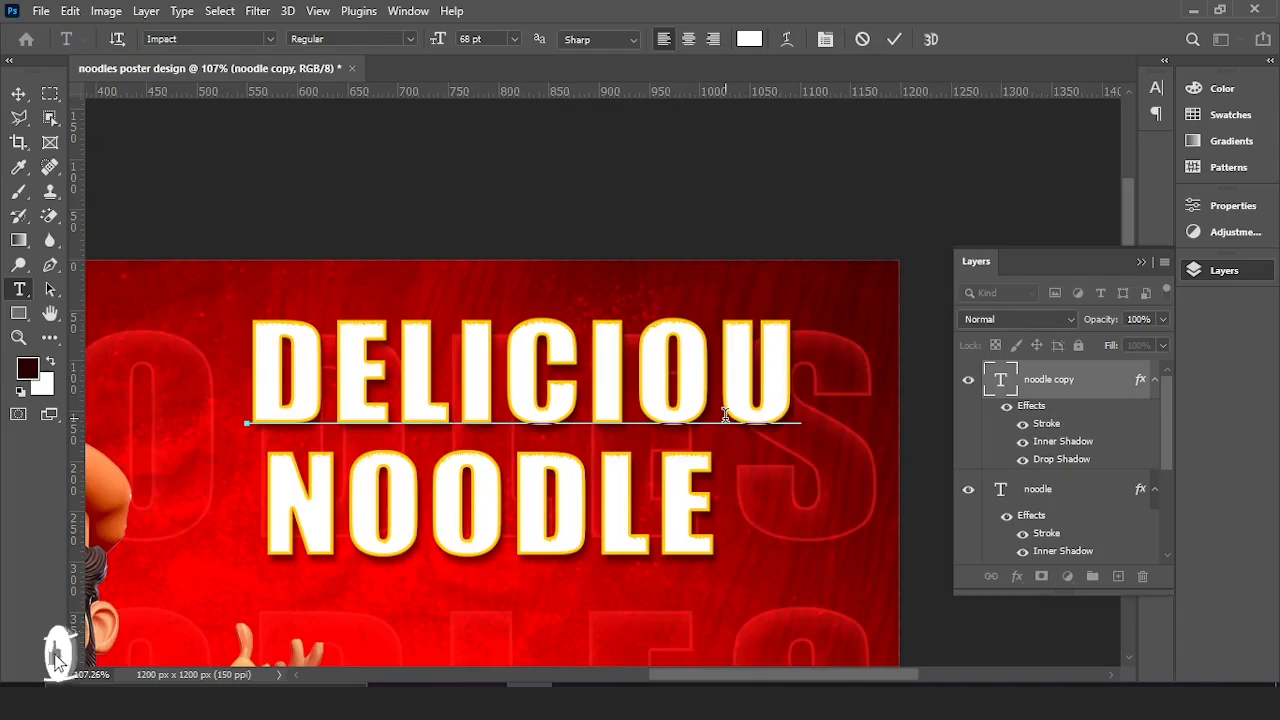
click(893, 39)
click(18, 93)
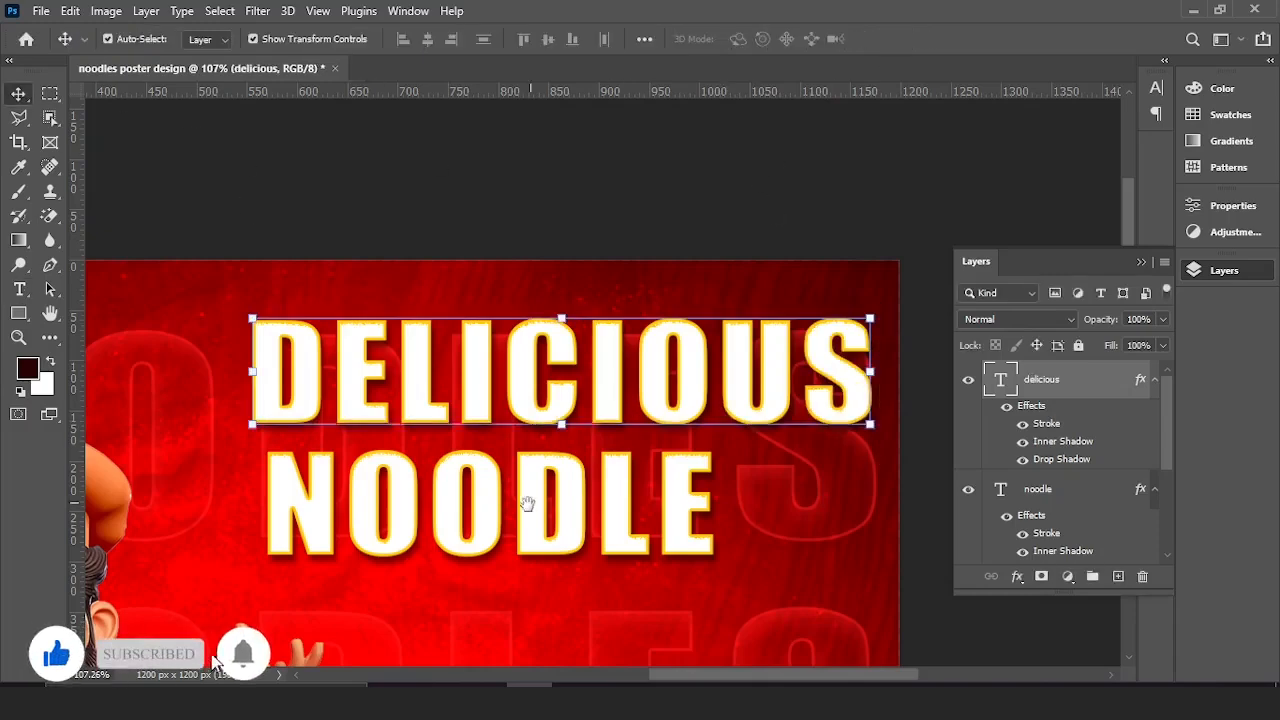
Move the NOODLE text down to the upper edge of the white shape, and shift DELICIOUS down and left above it
scroll(529, 500, down, 3)
drag(586, 457, 640, 578)
scroll(663, 420, down, 2)
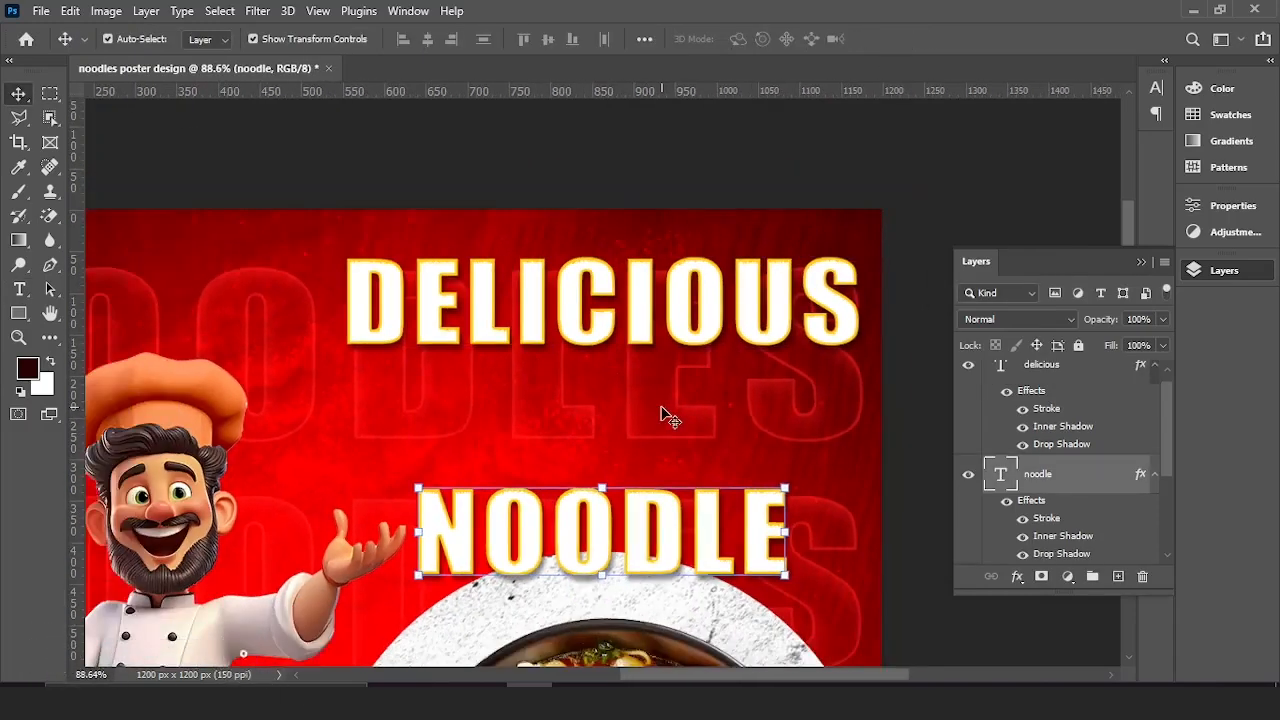
drag(388, 318, 336, 370)
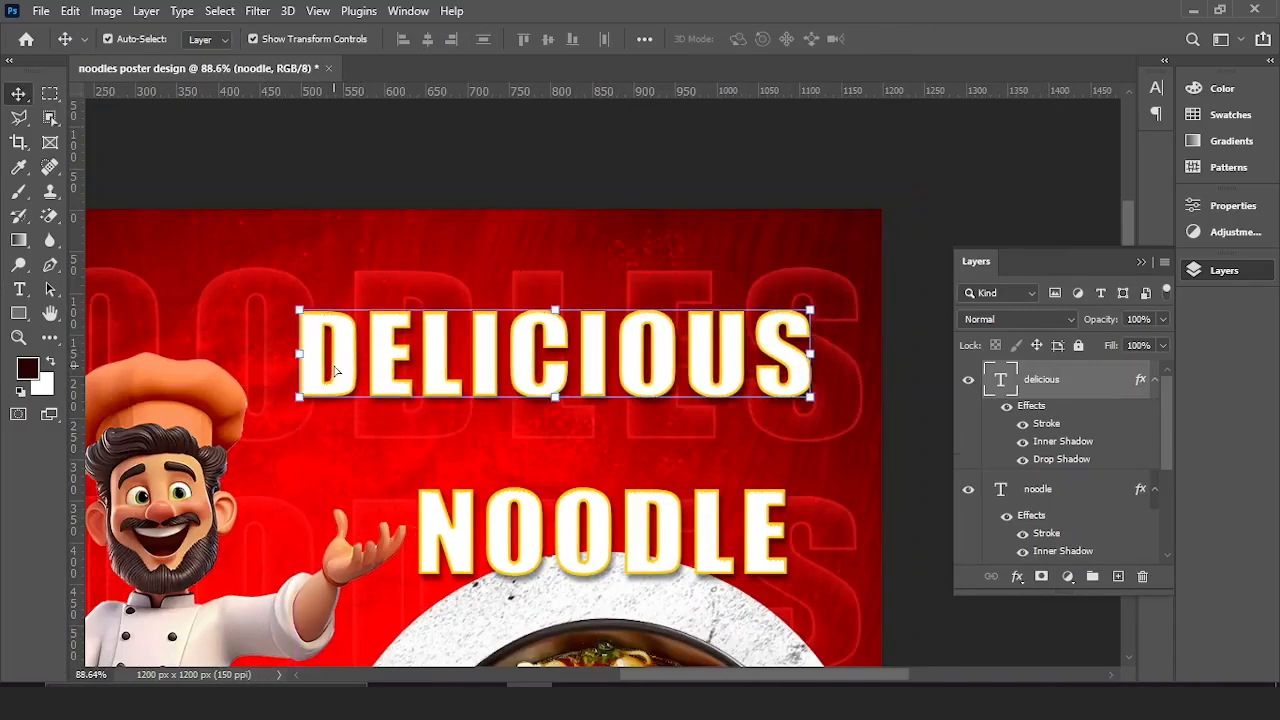
key(ctrl+t)
right_click(701, 389)
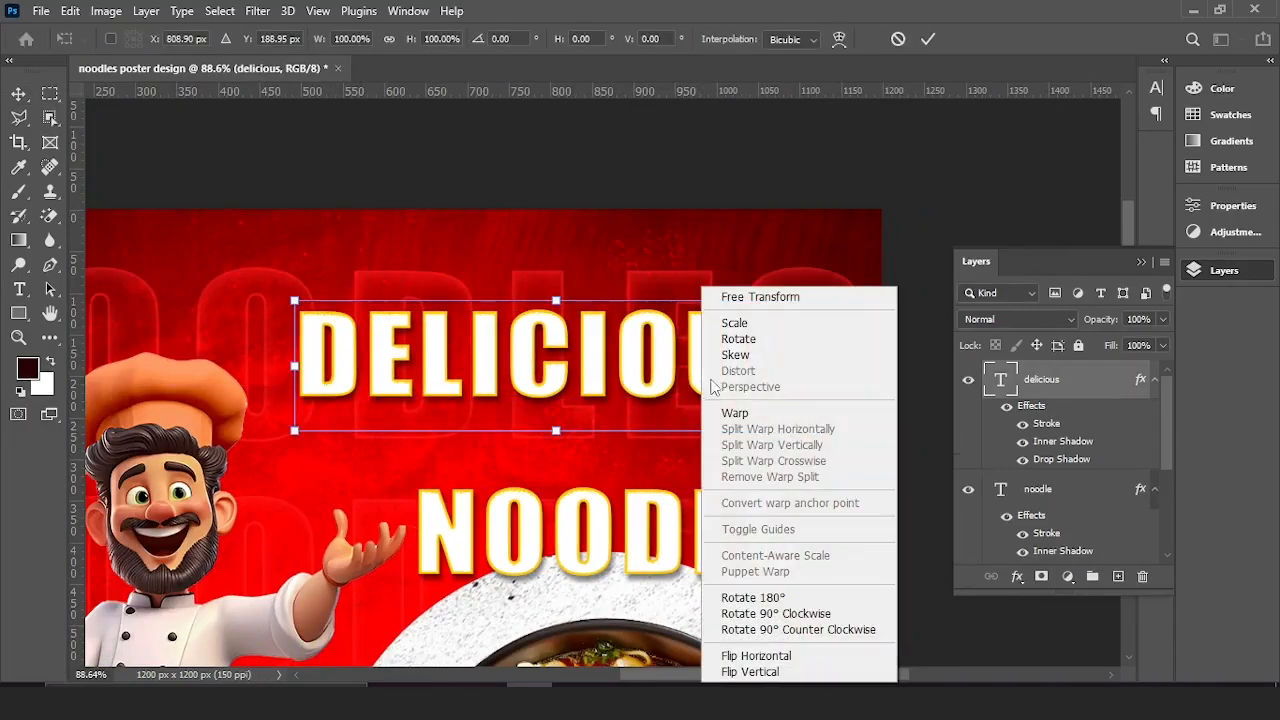
click(928, 40)
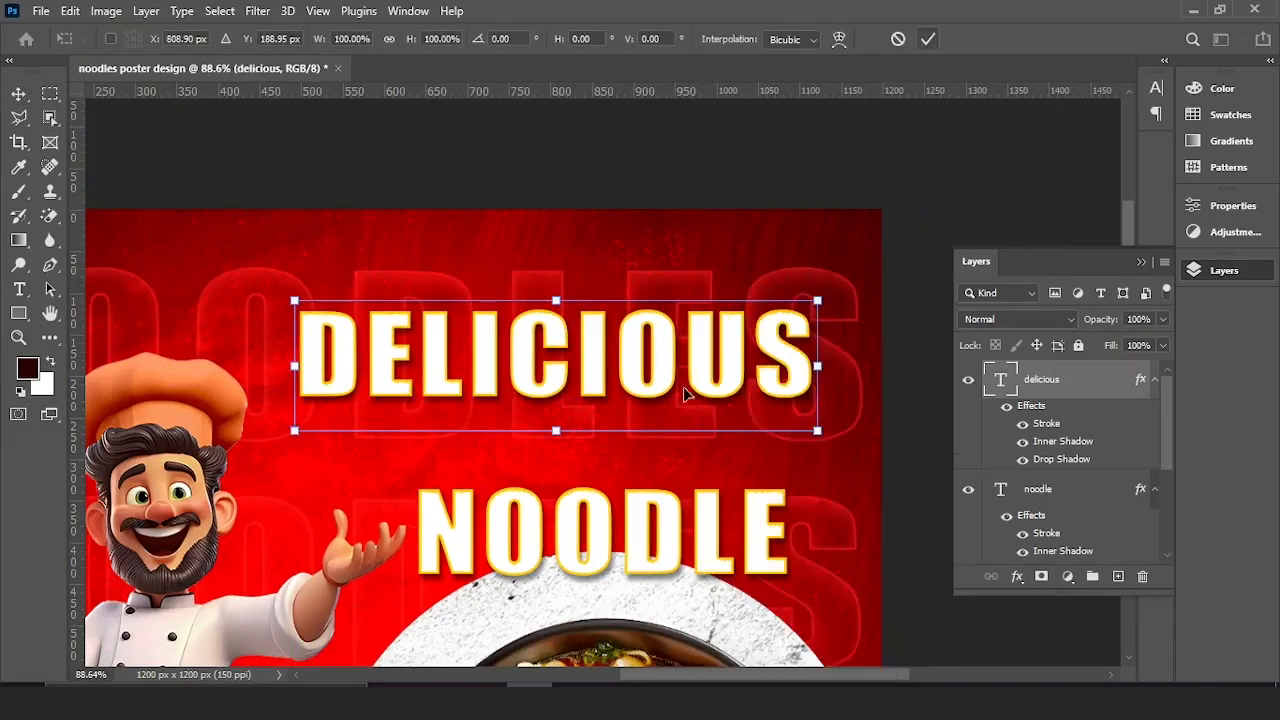
click(1095, 386)
right_click(1097, 382)
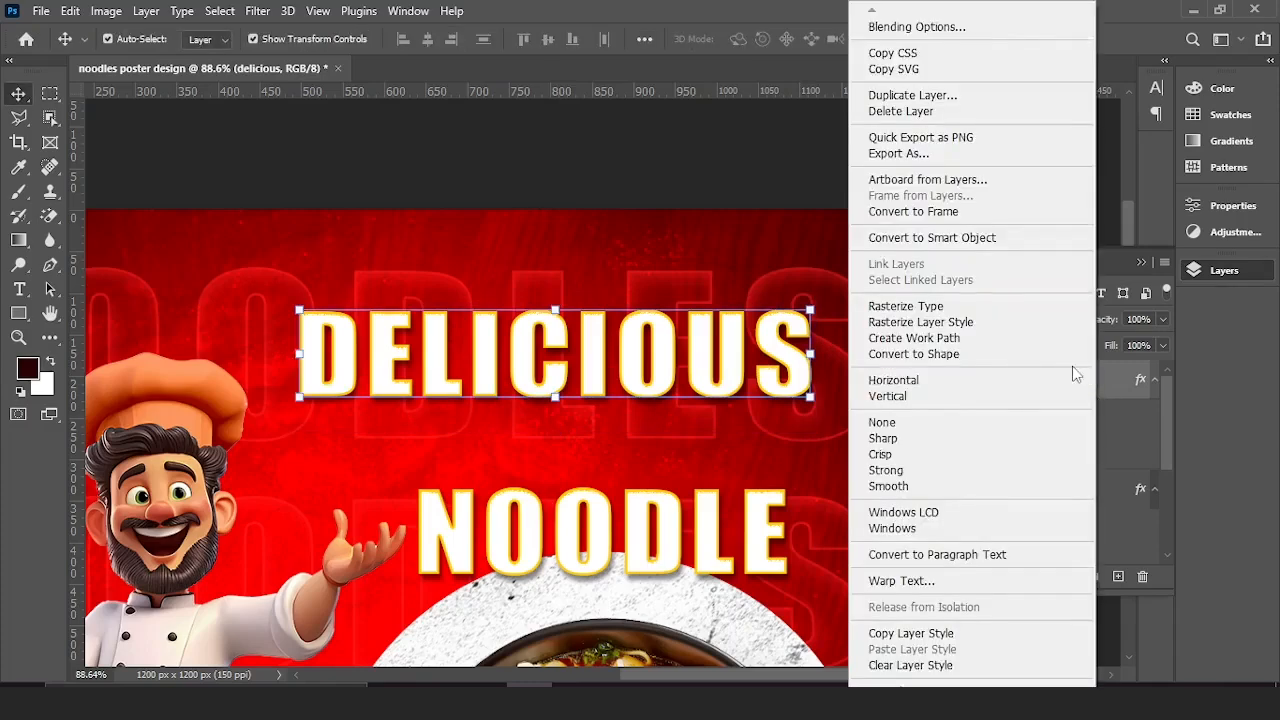
click(1185, 390)
Set the DELICIOUS text's letter tracking to 60
click(1156, 89)
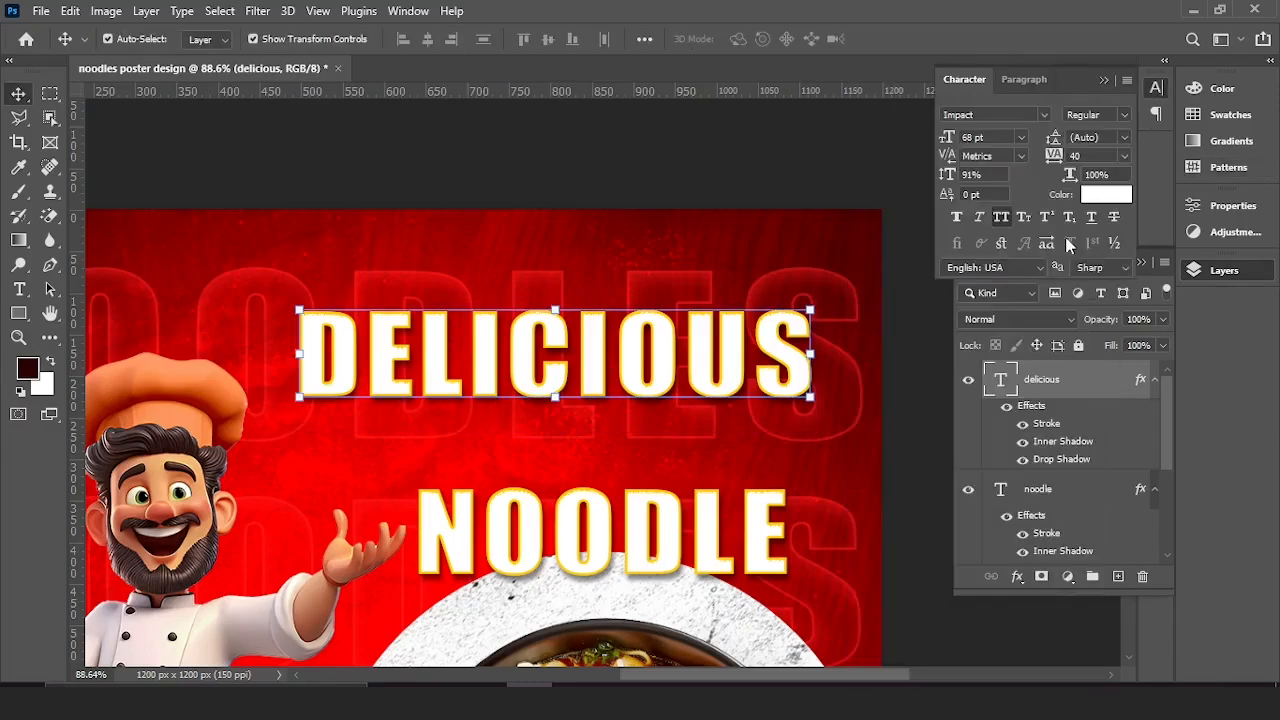
key(Return)
text(80)
key(Return)
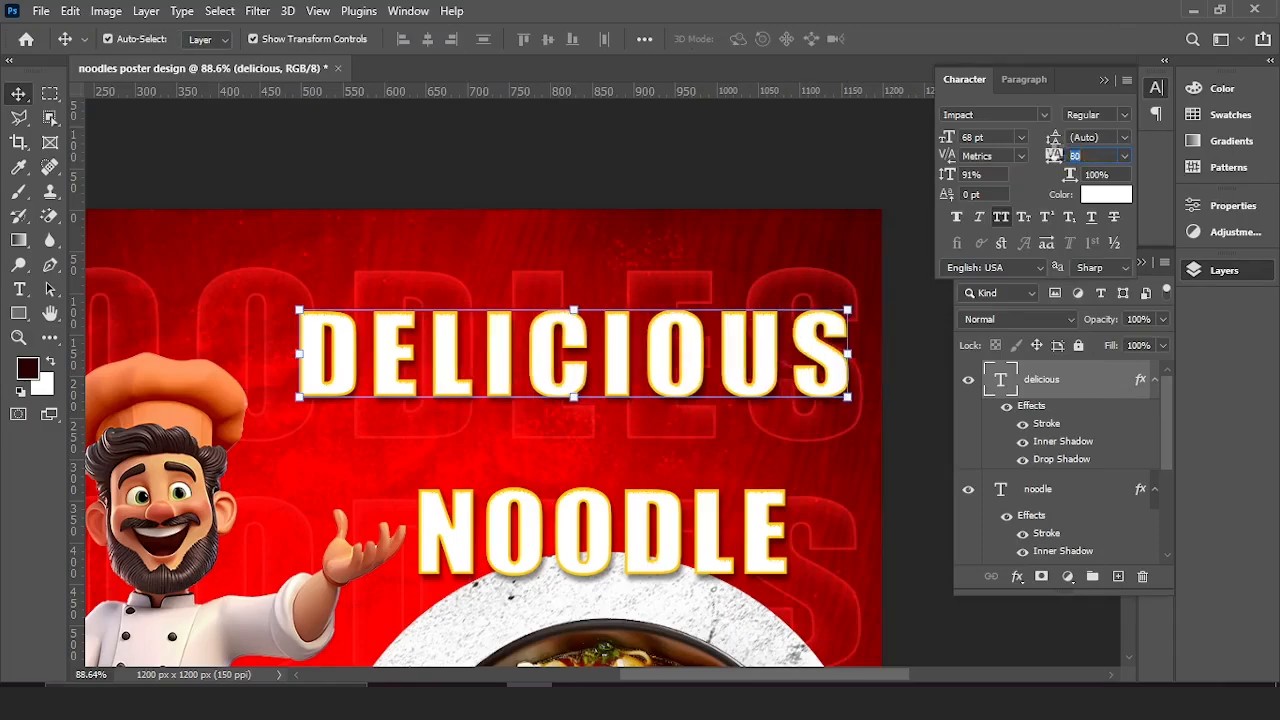
key(Return)
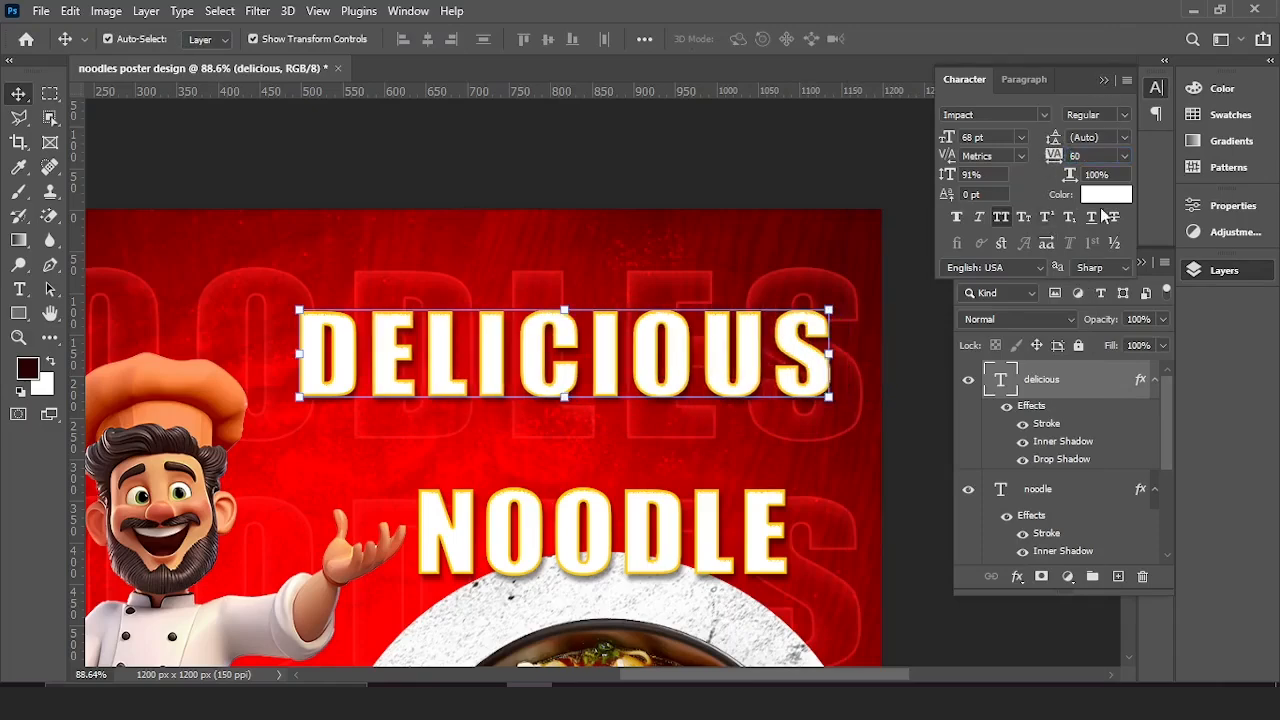
click(1102, 80)
Convert the DELICIOUS text to a smart object and distort it so it is tall at the D and tapers toward the S
right_click(1100, 380)
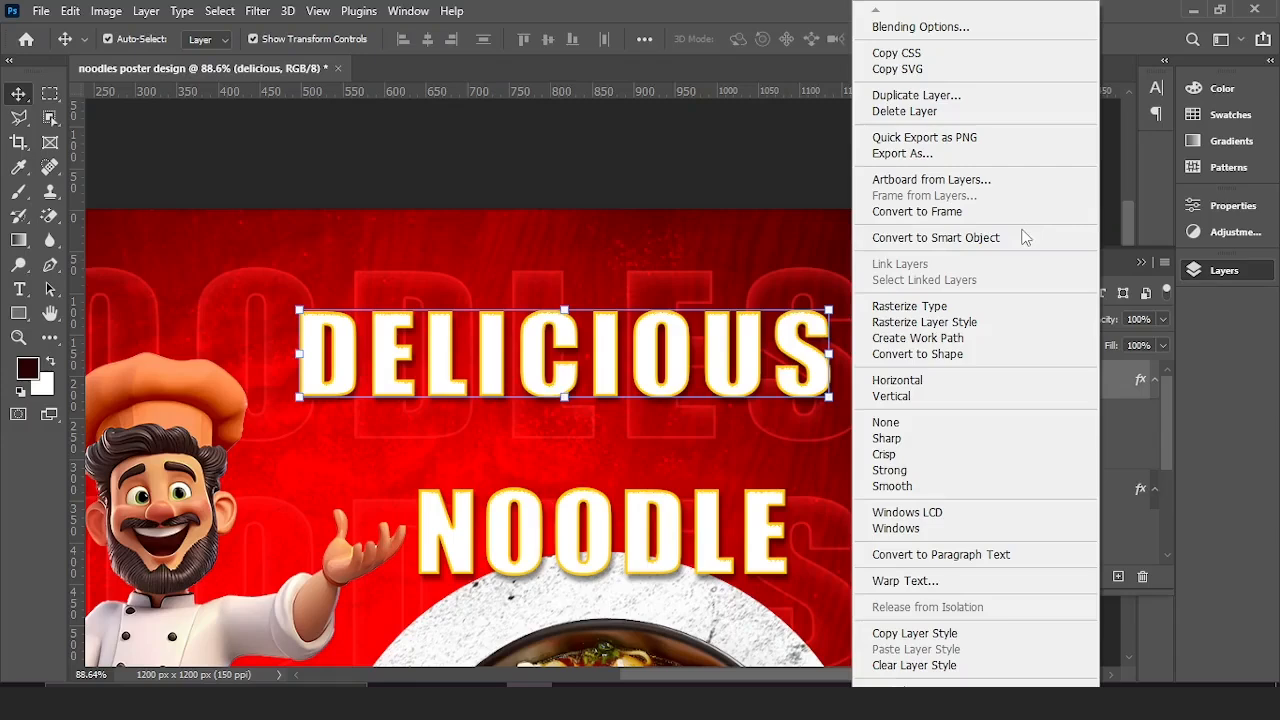
click(1024, 237)
key(ctrl+t)
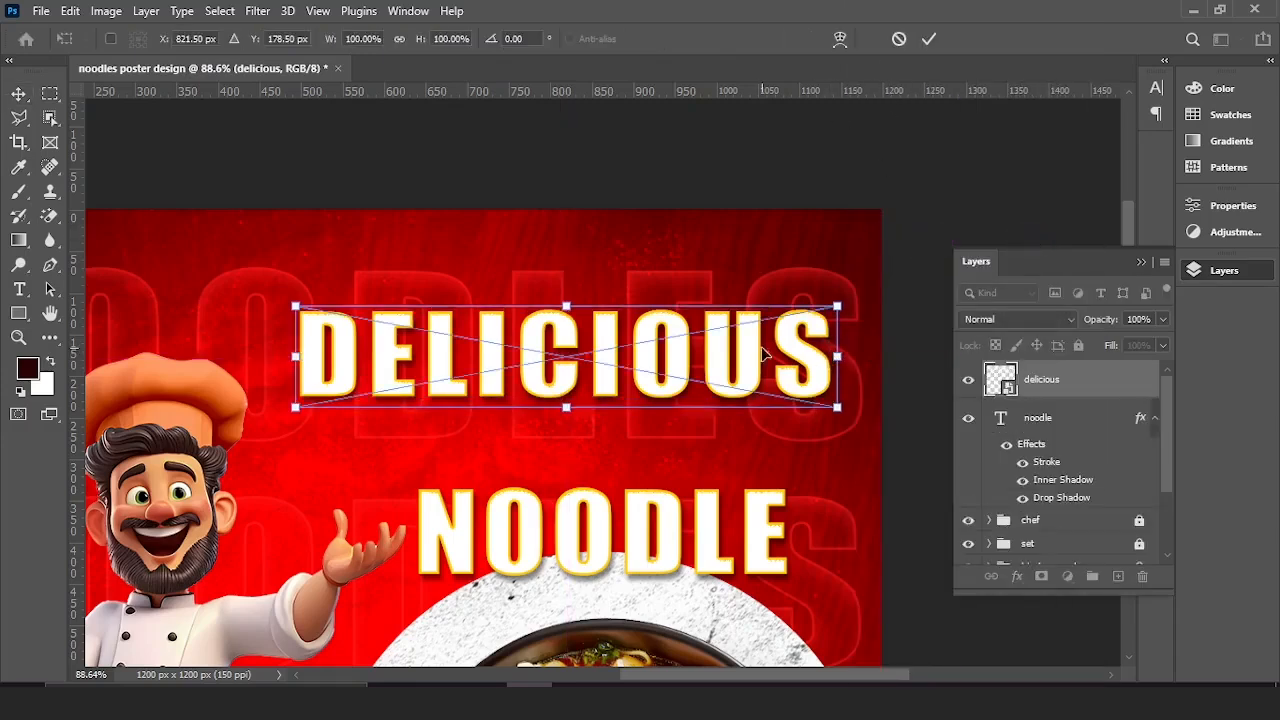
right_click(763, 354)
click(810, 413)
drag(295, 407, 295, 440)
drag(810, 384, 810, 356)
click(929, 38)
drag(851, 443, 869, 406)
drag(775, 319, 778, 337)
click(932, 38)
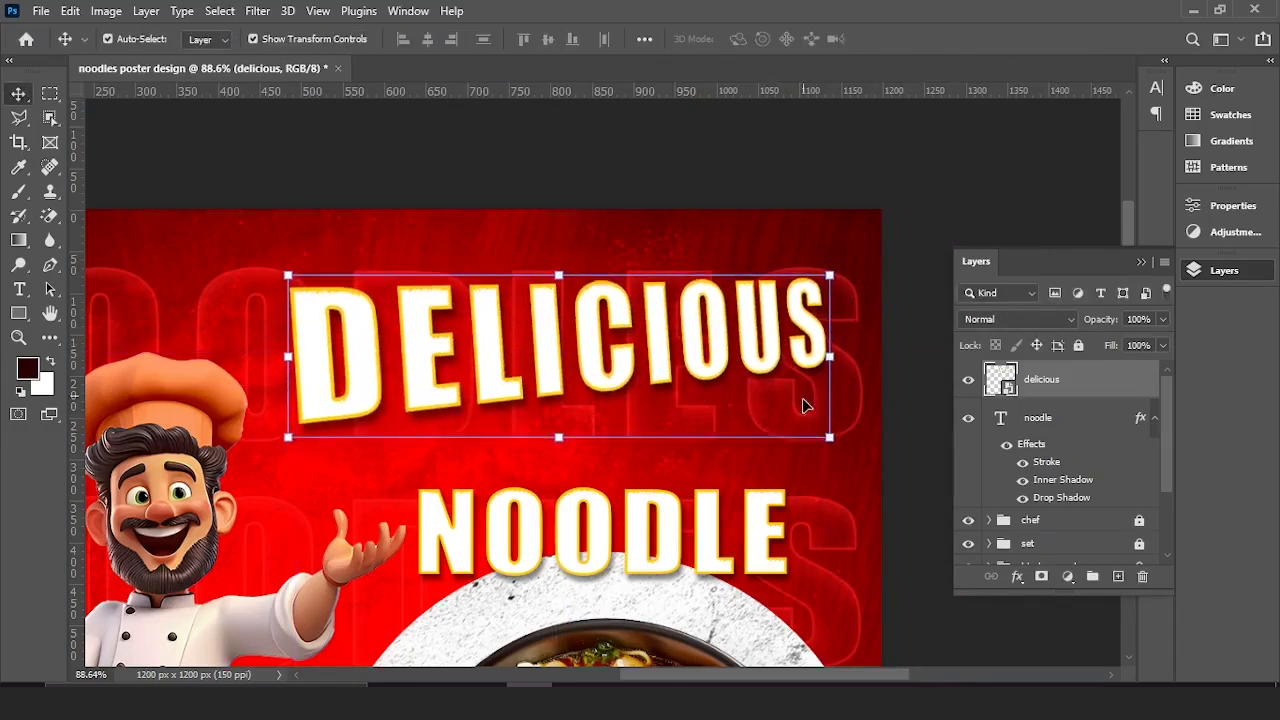
Nudge the distorted DELICIOUS text to the right and slightly down, toward the poster's right edge
key(Left)
key(Left)
key(Left)
key(Up)
key(Up)
key(Up)
key(Right)
key(Right)
key(Right)
key(Right)
key(Right)
key(Right)
key(Right)
key(Right)
key(Right)
key(Right)
key(Right)
key(Up)
key(Up)
key(Up)
key(Up)
key(Right)
key(Right)
key(Right)
key(Right)
key(Right)
key(Right)
key(Right)
key(Right)
key(Right)
key(Right)
key(Right)
key(Right)
key(Right)
key(Right)
key(Right)
key(Right)
key(Right)
key(Down)
key(Down)
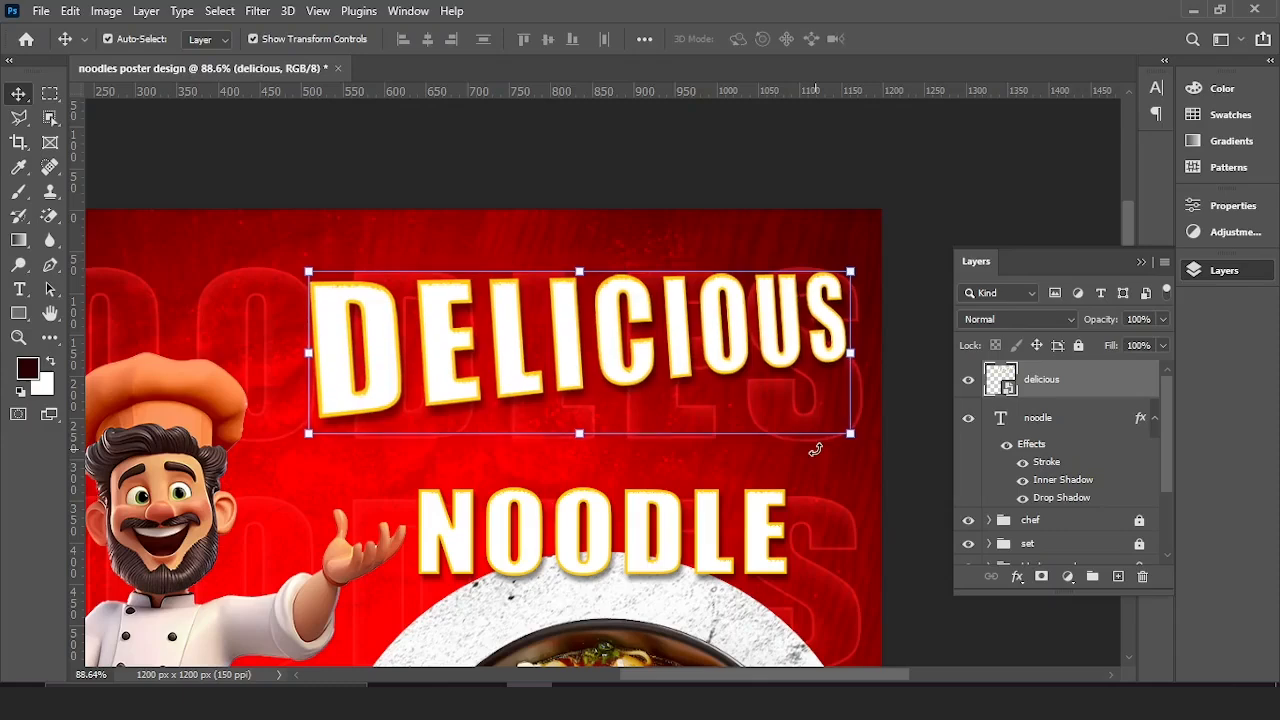
key(Down)
key(Down)
key(Down)
key(Down)
key(Down)
key(Down)
key(Down)
key(Down)
key(Down)
Widen the NOODLE text's letter tracking and convert its layer to a smart object
click(1092, 423)
click(1156, 89)
drag(1054, 156, 1076, 155)
click(1224, 270)
Move NOODLE up beneath DELICIOUS and distort it into a slanted shape that grows taller toward the final E
drag(666, 537, 660, 505)
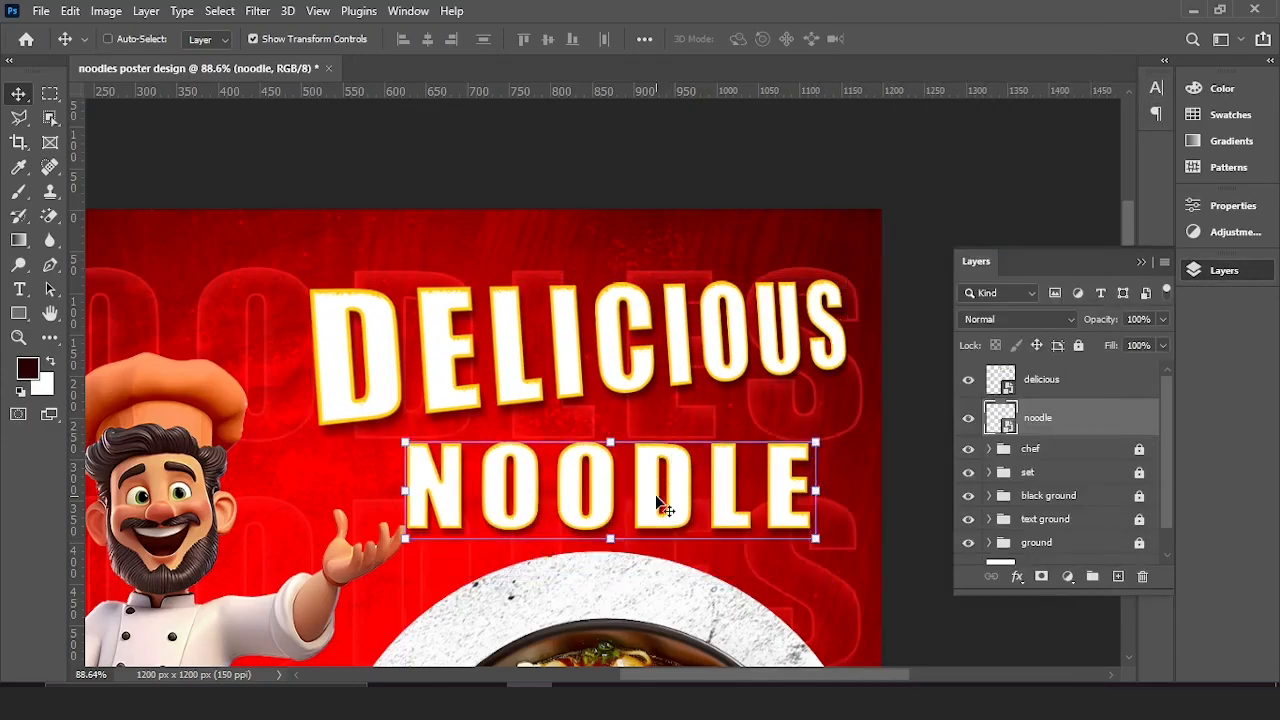
key(ctrl+t)
right_click(656, 510)
click(738, 222)
drag(818, 549, 757, 582)
drag(403, 438, 433, 438)
drag(404, 540, 398, 527)
mouse_move(759, 583)
mouse_down()
mouse_move(773, 587)
mouse_move(758, 574)
mouse_up()
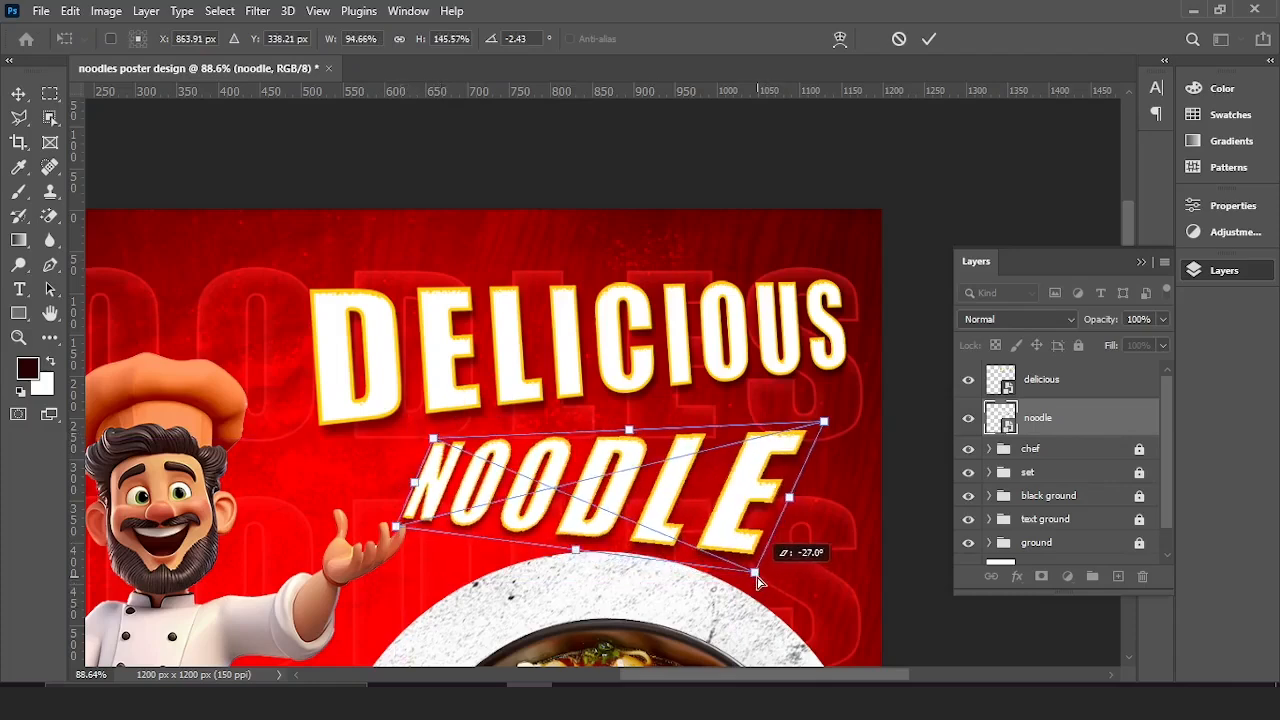
click(929, 39)
Rotate the NOODLE text counterclockwise to about -7.5° under DELICIOUS and apply the transform
drag(755, 510, 767, 504)
key(ctrl+t)
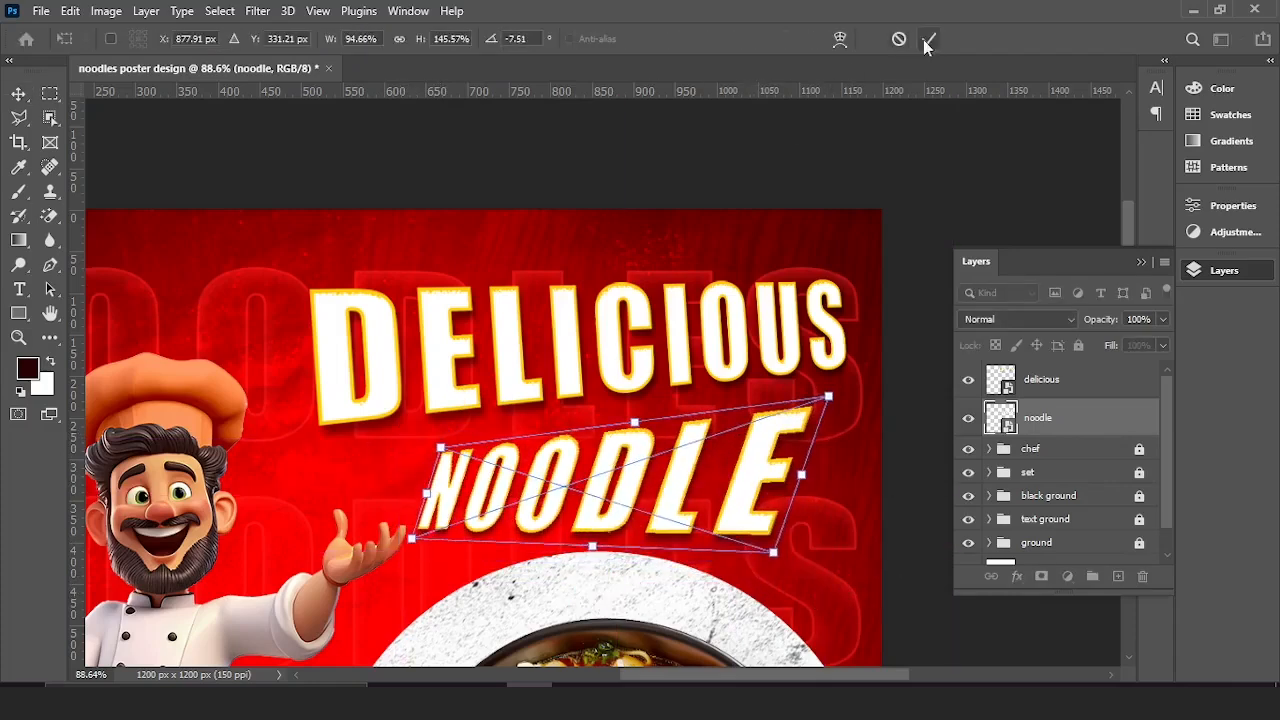
key(Return)
Scale the DELICIOUS text up slightly from its upper-left corner and apply the transform
scroll(818, 407, down, 5)
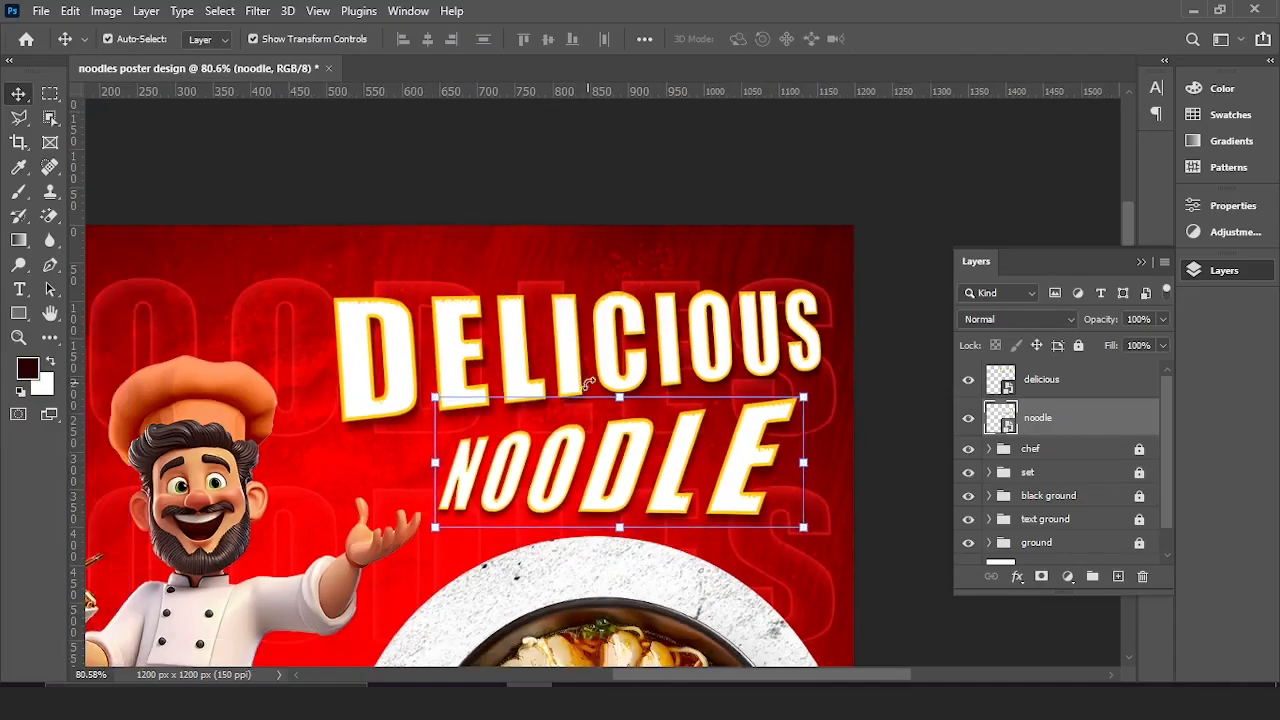
scroll(640, 280, up, 5)
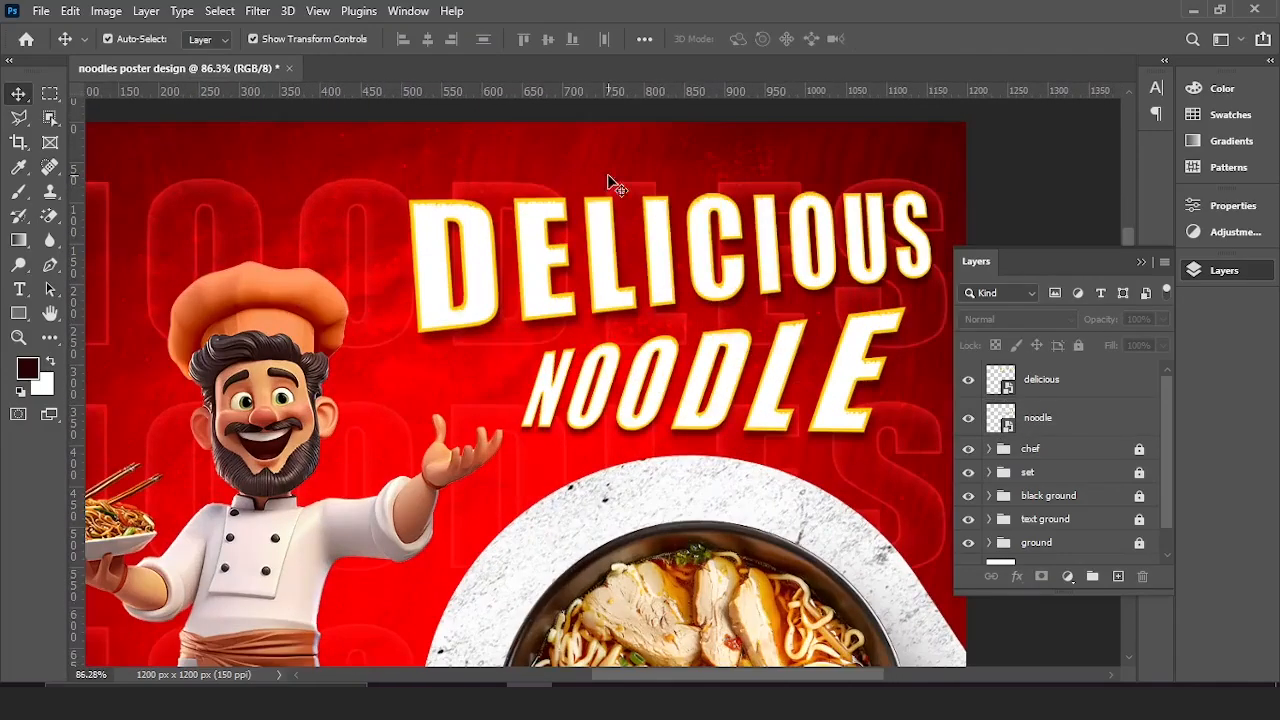
drag(607, 177, 600, 388)
key(ctrl+t)
mouse_move(408, 190)
mouse_down()
mouse_move(372, 167)
mouse_move(399, 188)
mouse_up()
click(927, 42)
Group the delicious and noodle layers and name the group text
scroll(718, 340, down, 3)
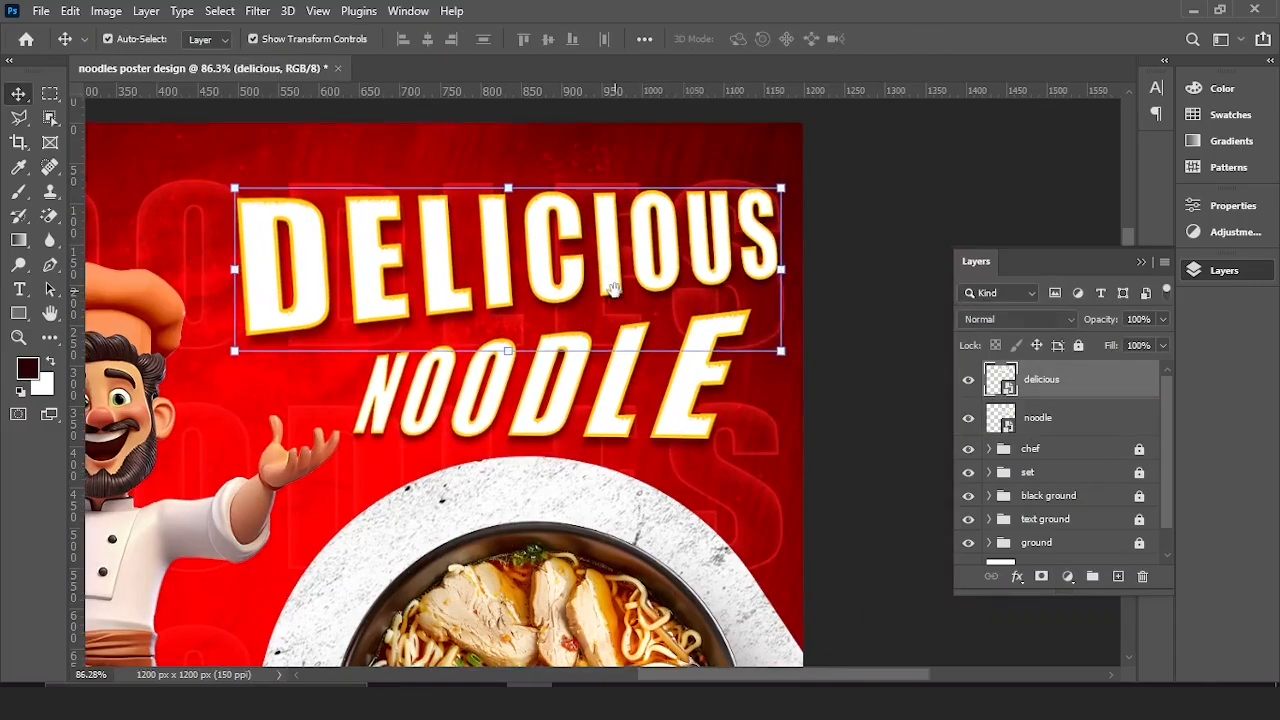
click(714, 332)
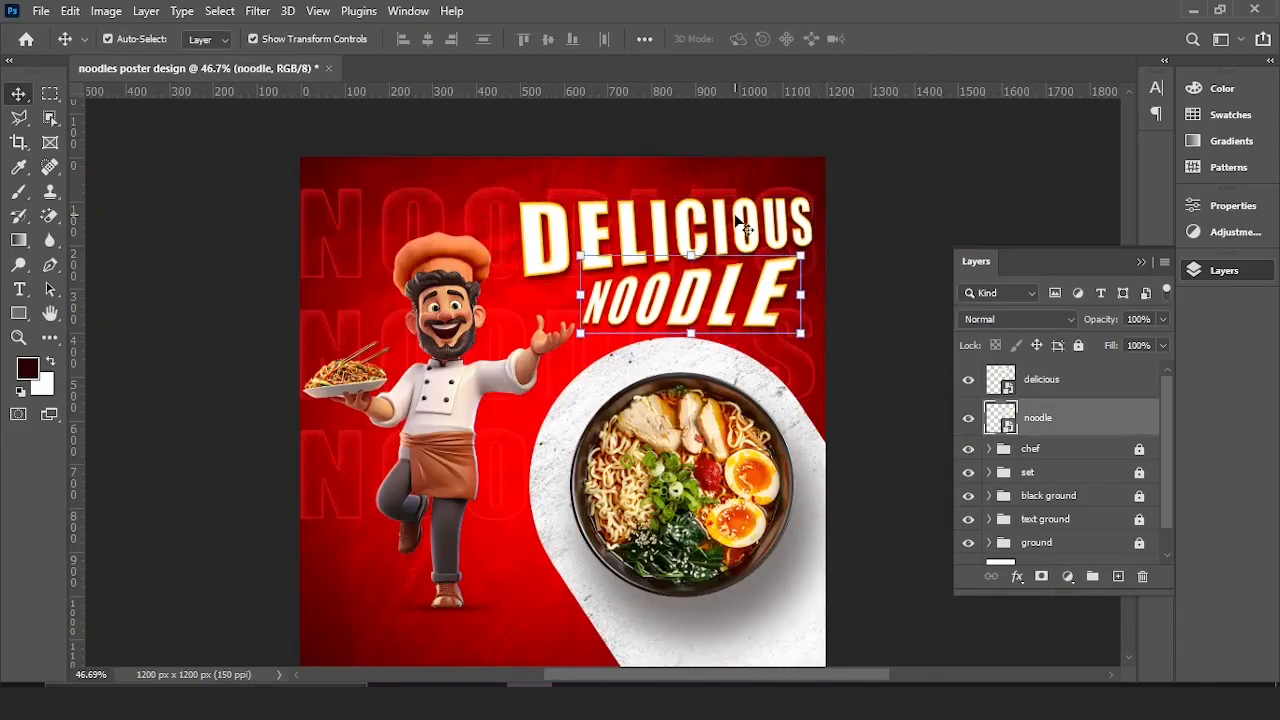
click(742, 224)
ctrl+click(1030, 420)
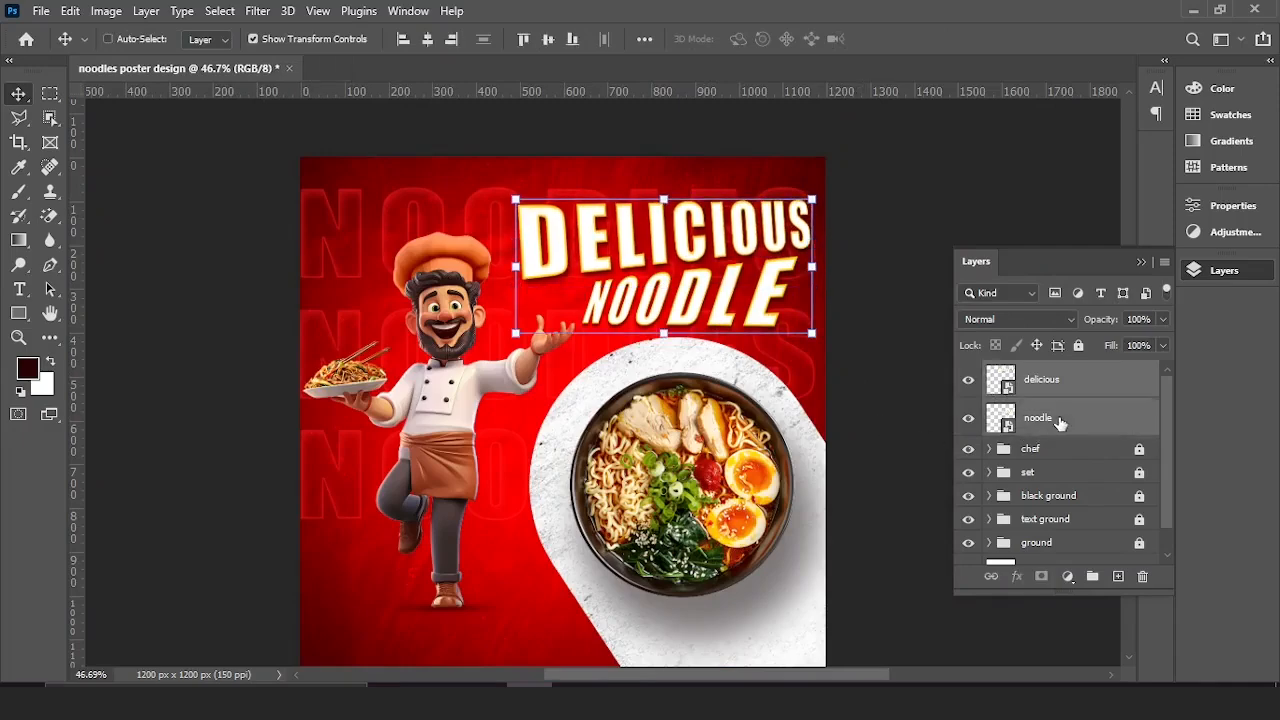
key(ctrl+g)
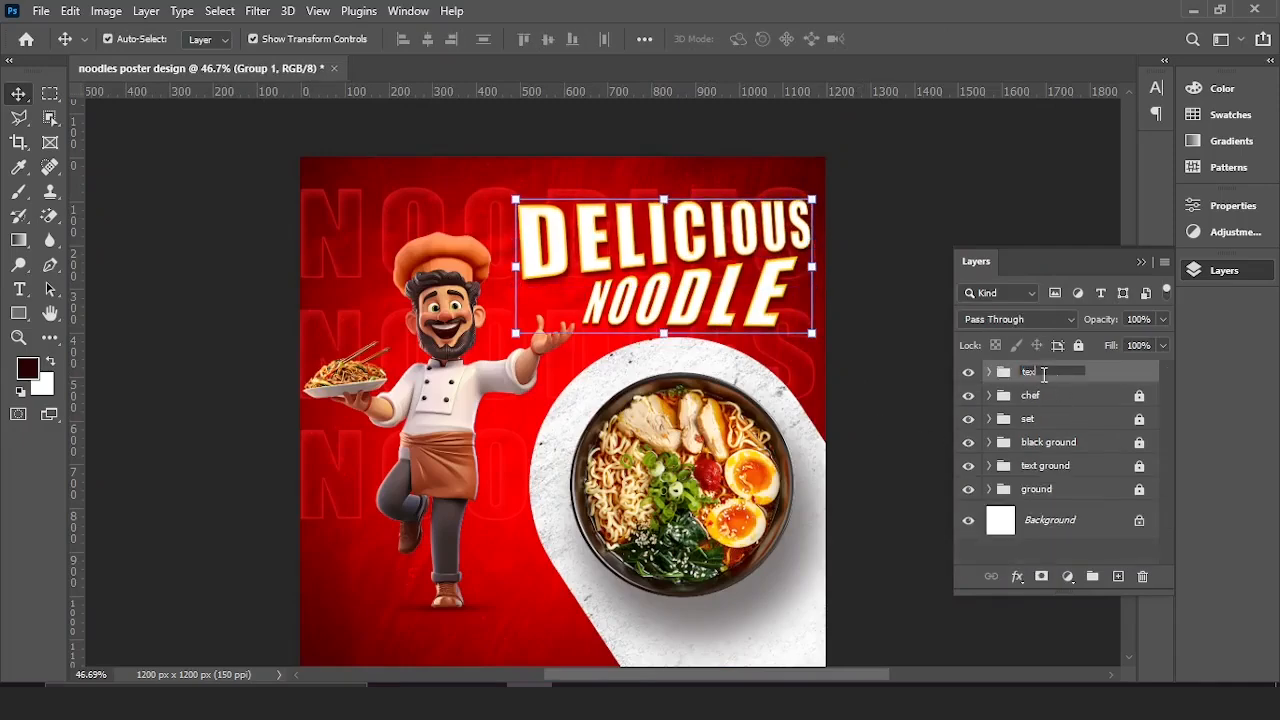
Swap the foreground and background colours so white is in front, and set the Type tool's font size to 63 pt
scroll(368, 401, down, 2)
drag(603, 532, 603, 417)
scroll(658, 474, up, 6)
mouse_move(659, 474)
mouse_down()
mouse_move(646, 458)
mouse_move(724, 473)
mouse_up()
mouse_move(275, 493)
mouse_down()
mouse_move(577, 437)
mouse_move(522, 449)
mouse_up()
scroll(577, 437, up, 3)
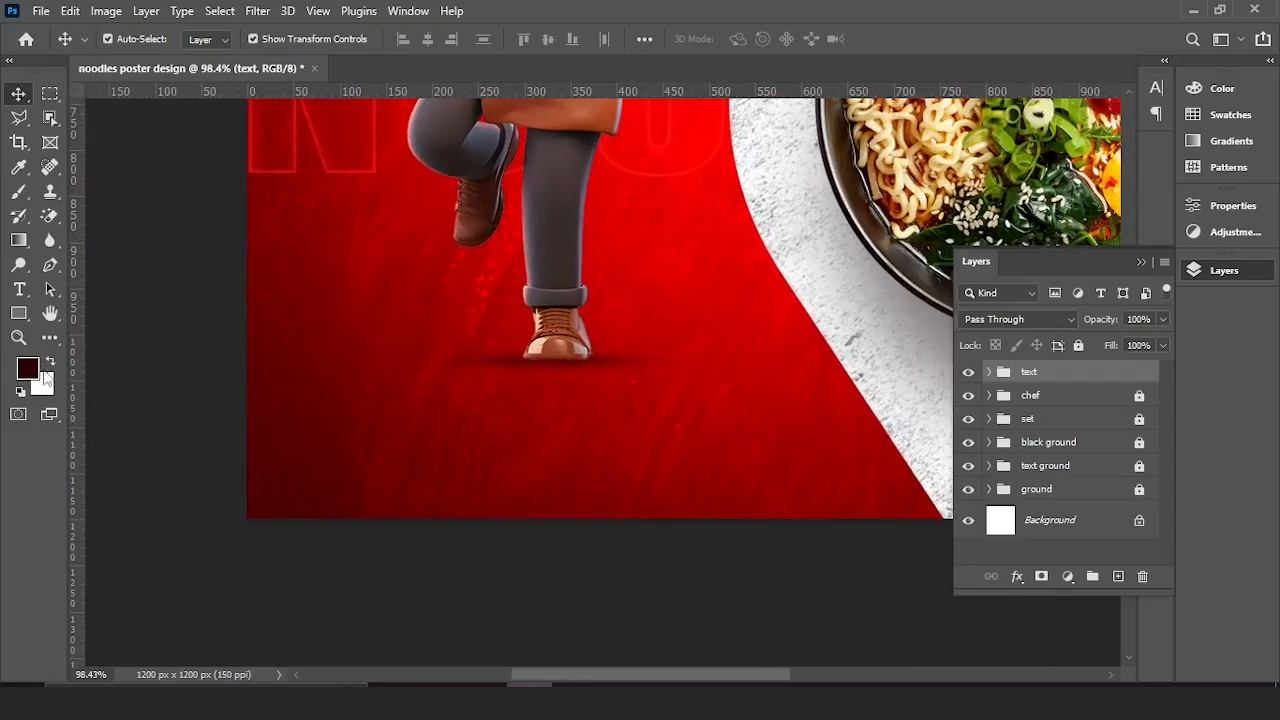
click(50, 362)
click(19, 289)
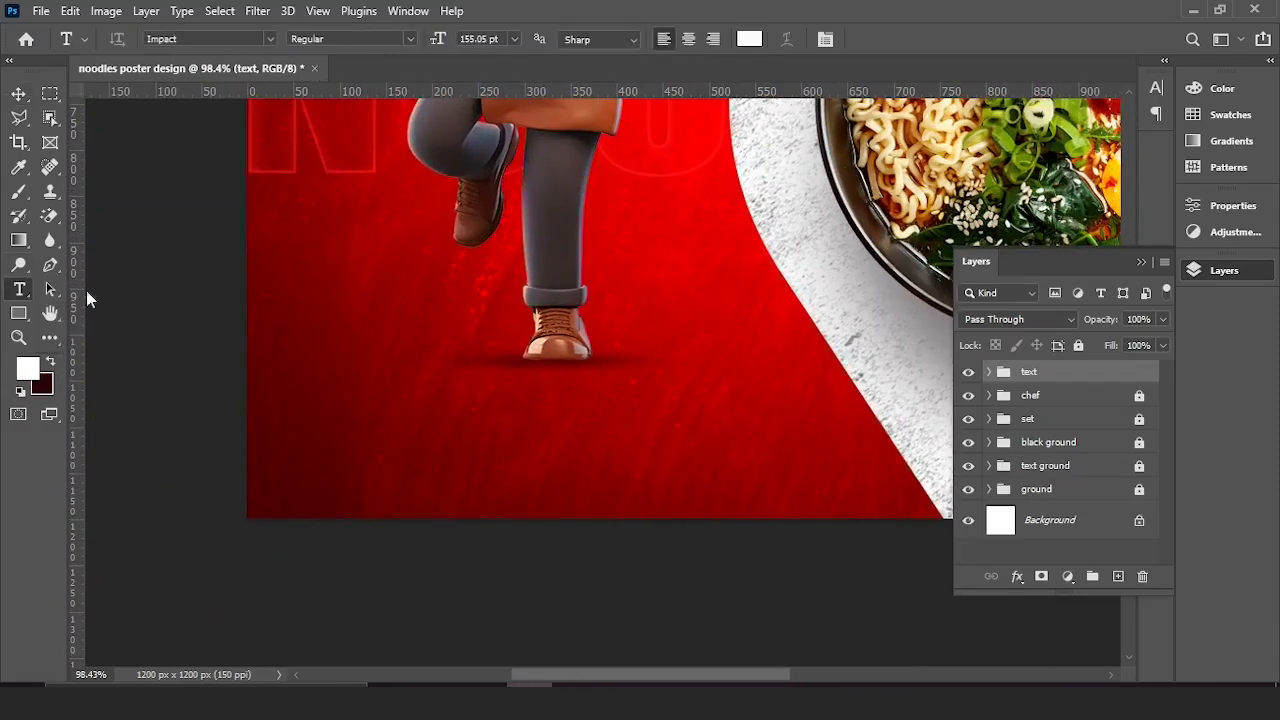
drag(370, 69, 354, 70)
Add a white text line reading "call for product details" in the poster's lower-left area
scroll(307, 246, down, 10)
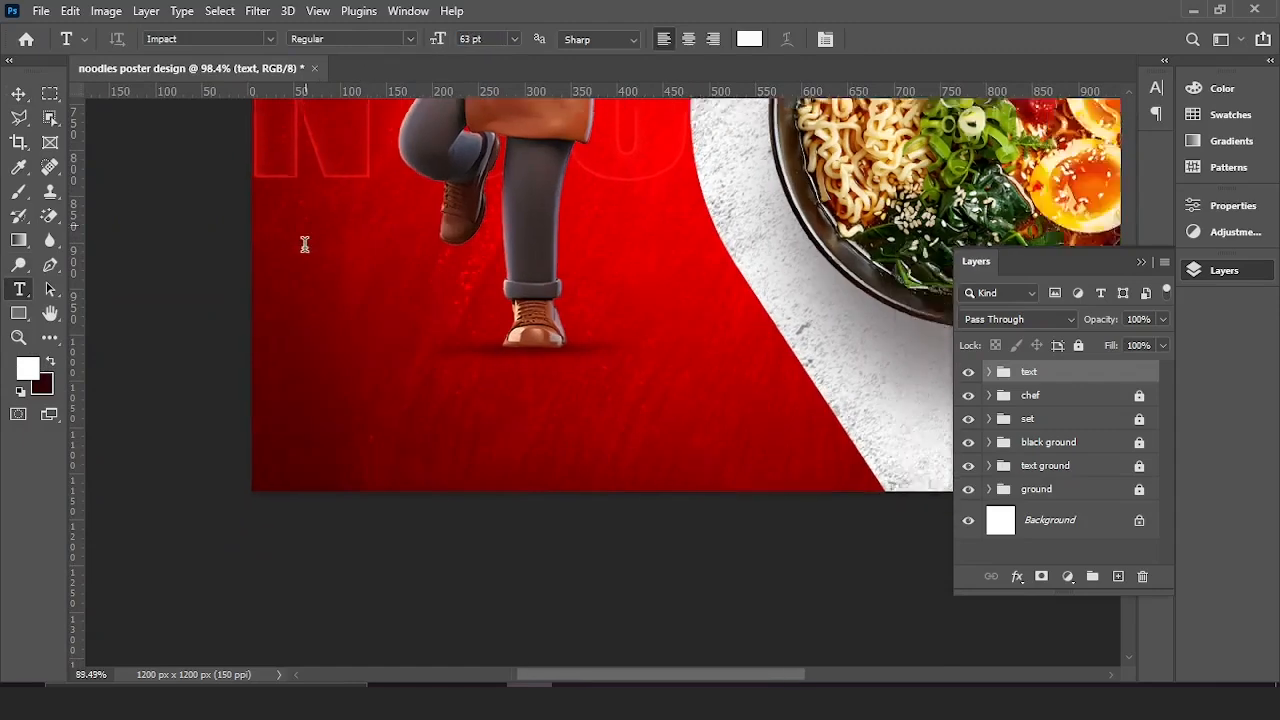
drag(400, 188, 565, 258)
scroll(491, 389, down, 4)
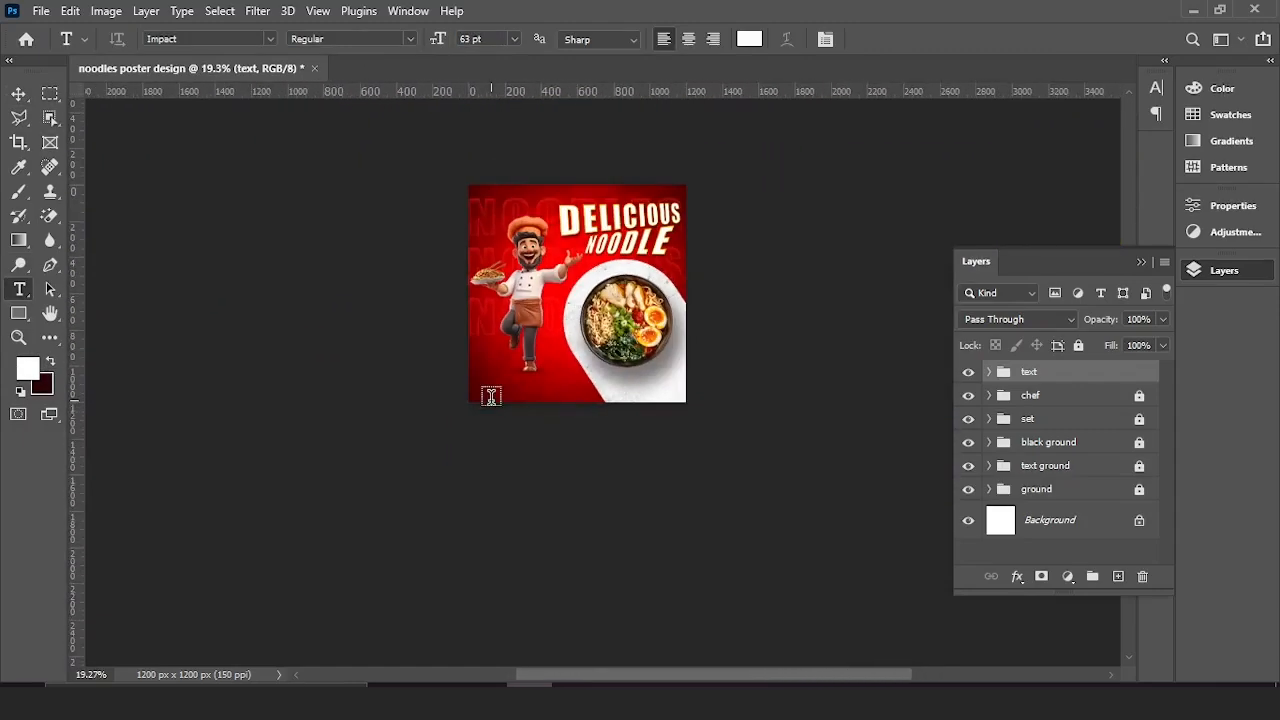
scroll(510, 364, up, 18)
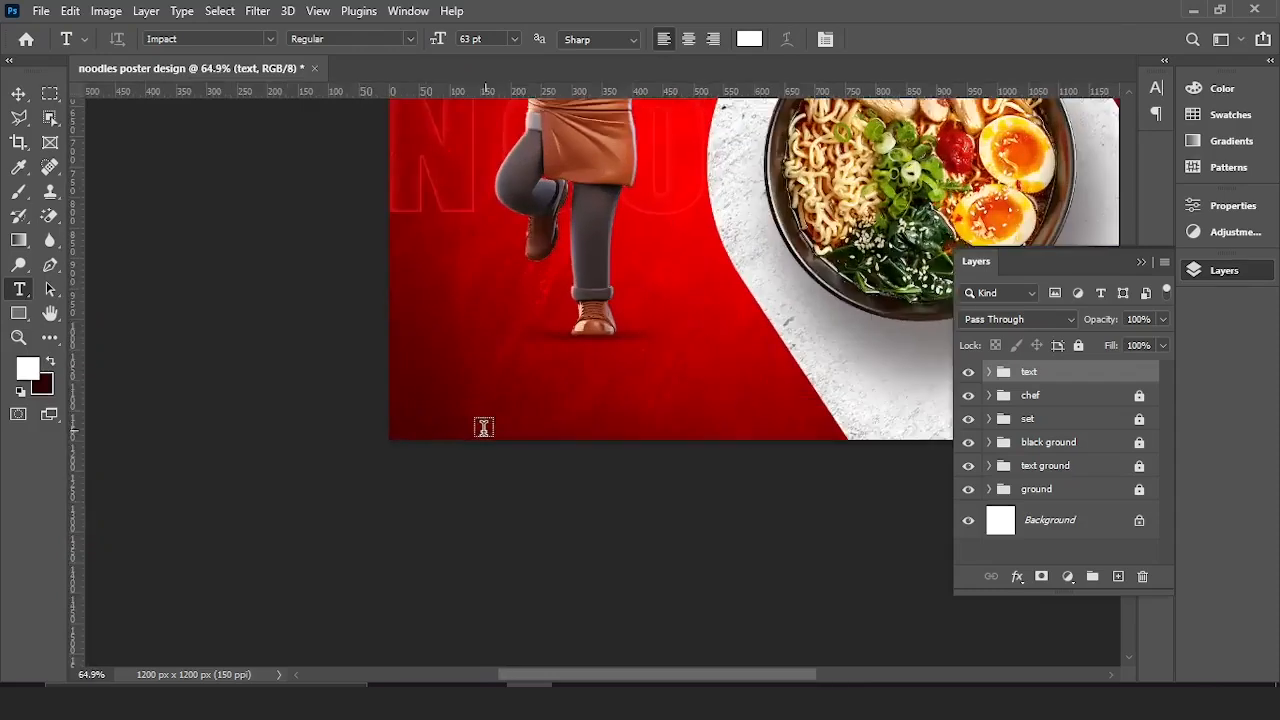
click(500, 379)
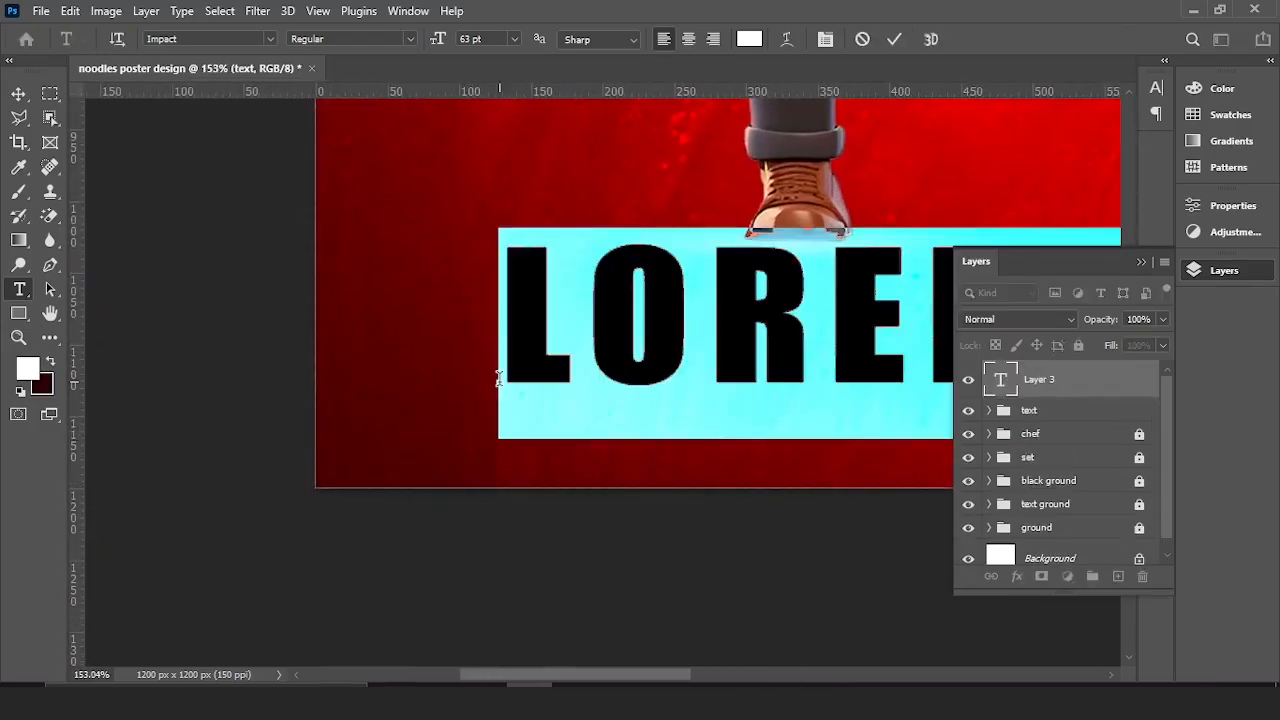
text(CALL)
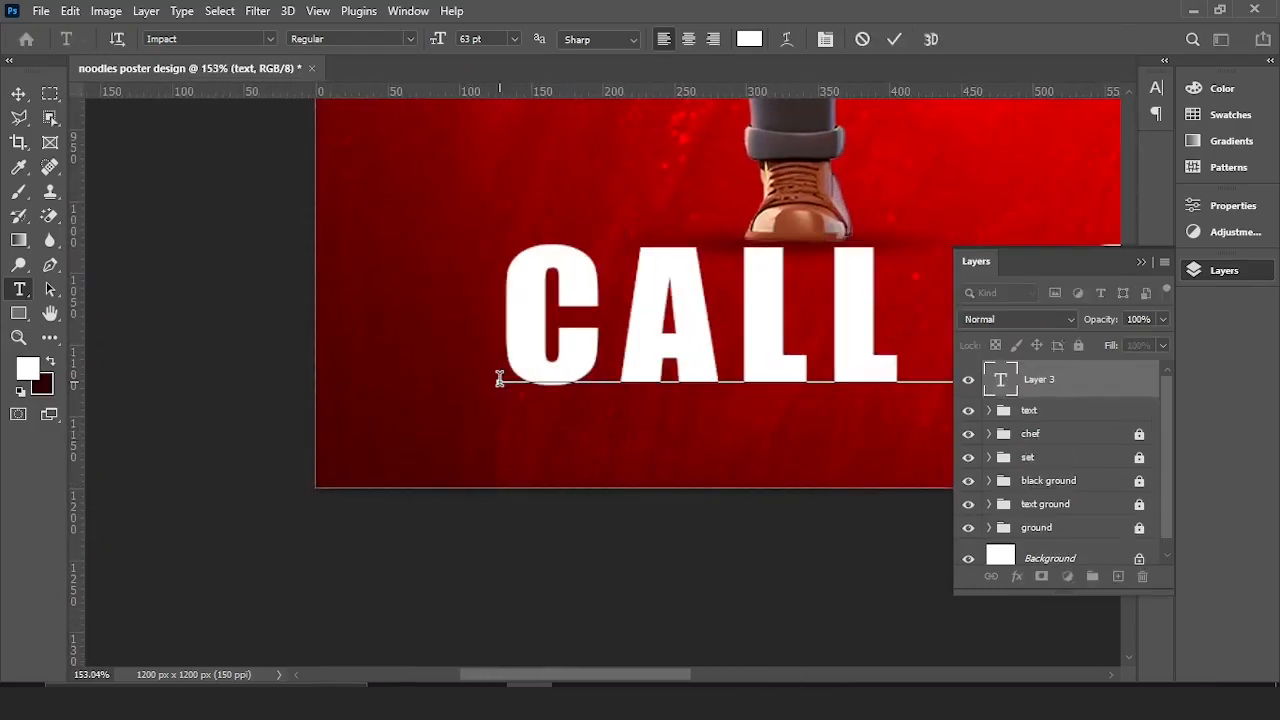
click(894, 39)
key(v)
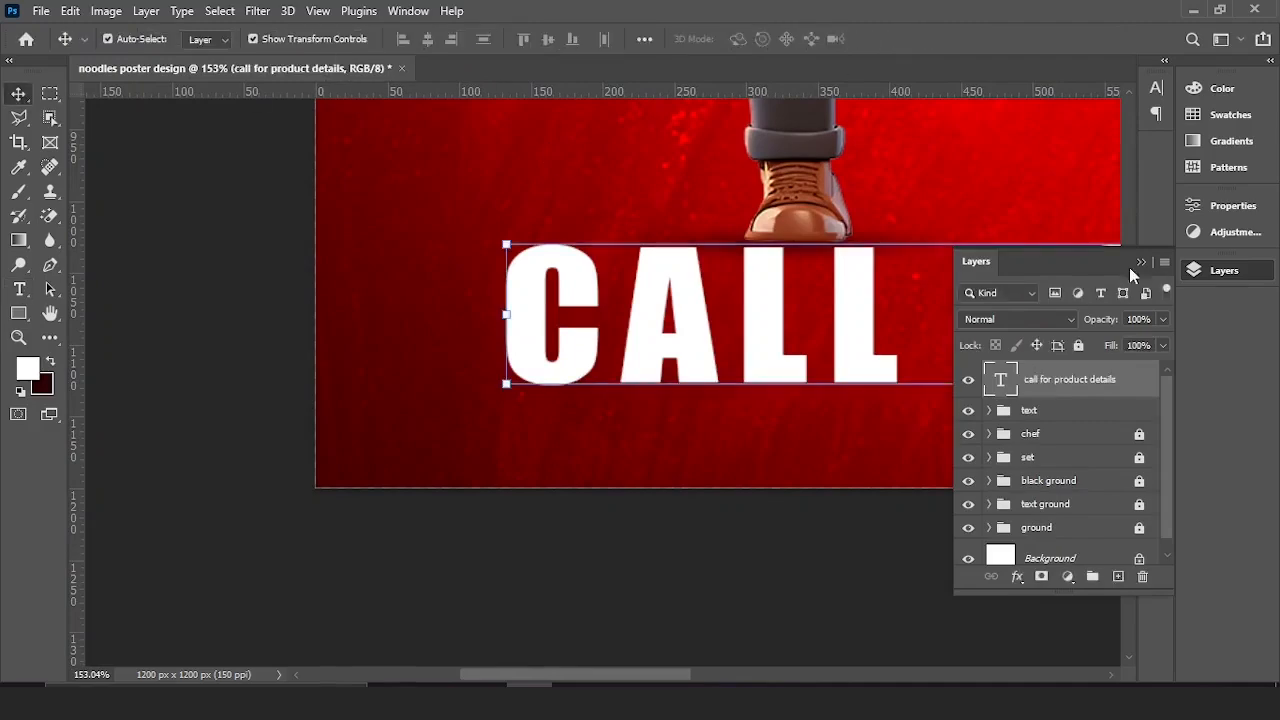
Reduce the "call for product details" line to 14 pt and move it near the poster's lower-left corner
click(1141, 262)
click(1156, 88)
drag(947, 138, 898, 150)
drag(961, 373, 854, 363)
Change the contact line's font to Franklin Gothic Demi and set its vertical scale to 102%
click(1044, 115)
drag(1270, 309, 1270, 337)
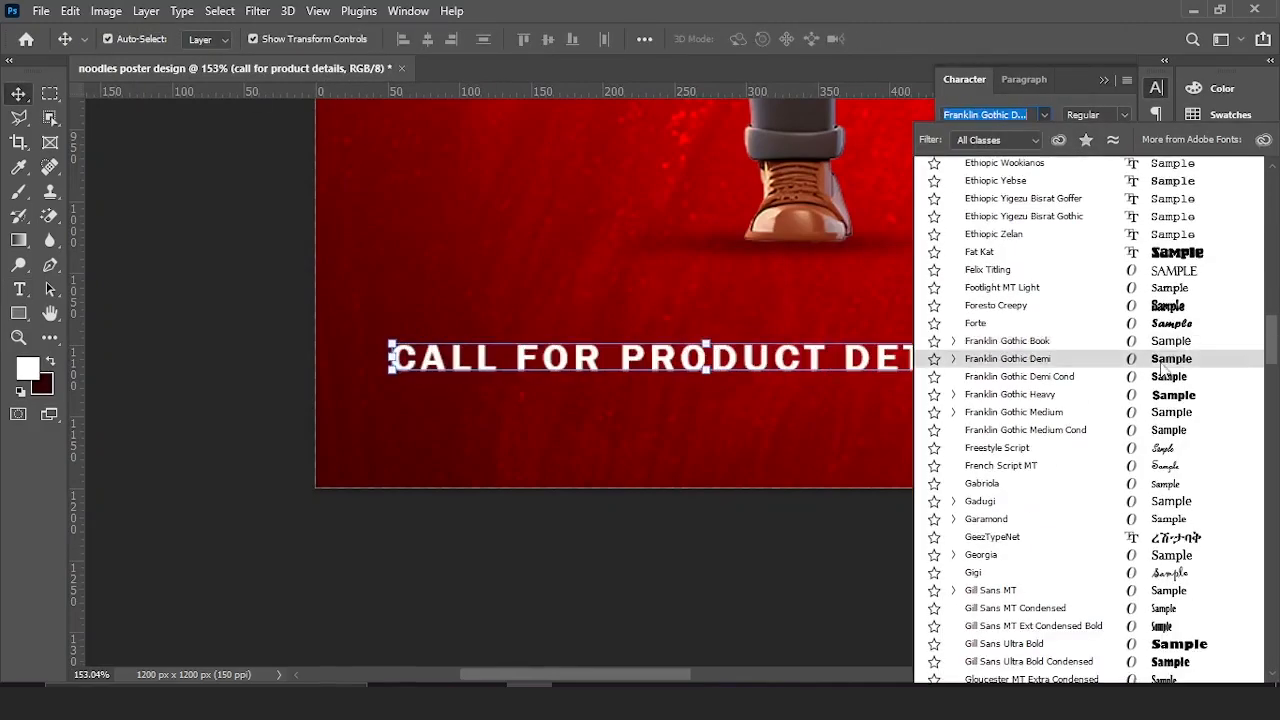
click(1112, 360)
drag(951, 177, 976, 175)
Remove All Caps from the contact line except its first letter, so it reads "Call for product details"
key(t)
click(421, 366)
key(ctrl+a)
key(ctrl+shift+k)
drag(421, 358, 391, 358)
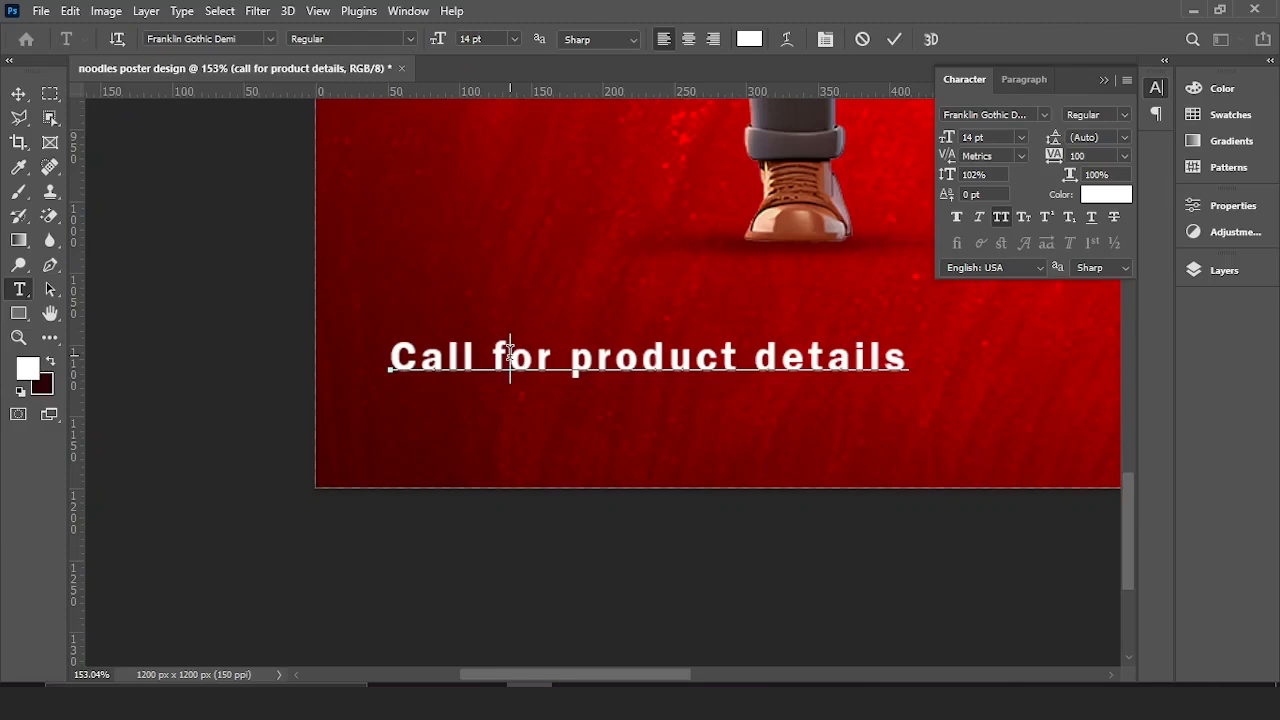
click(1001, 217)
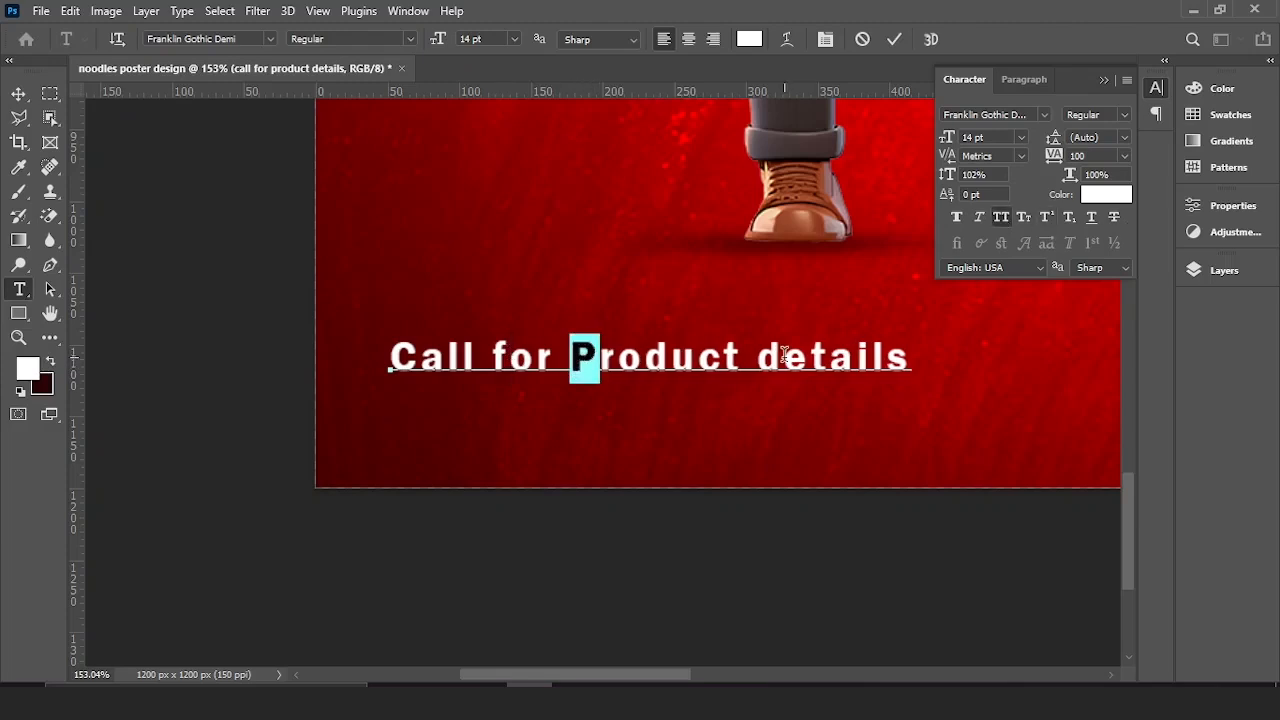
click(866, 41)
drag(415, 358, 391, 358)
click(1001, 217)
click(894, 39)
click(19, 94)
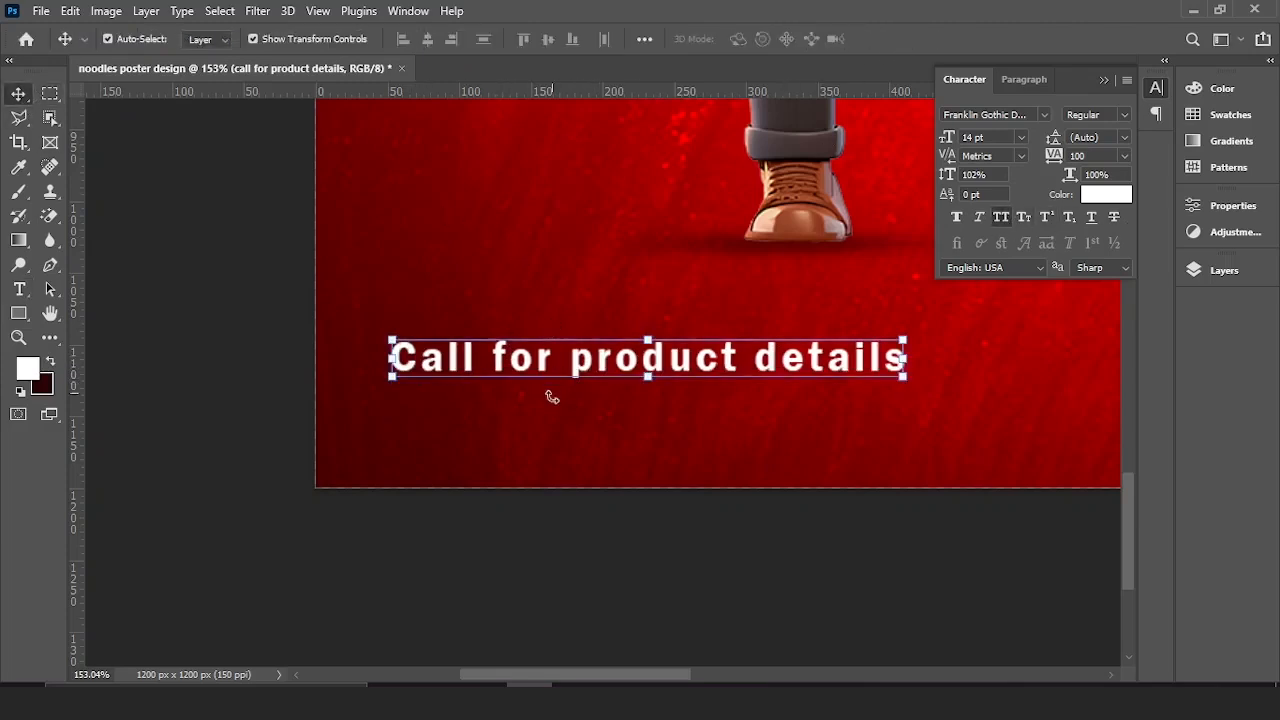
Set the contact line's font size to 9 pt and its tracking to 80
scroll(575, 402, up, 1)
click(1021, 138)
click(1003, 157)
drag(1058, 160, 1054, 160)
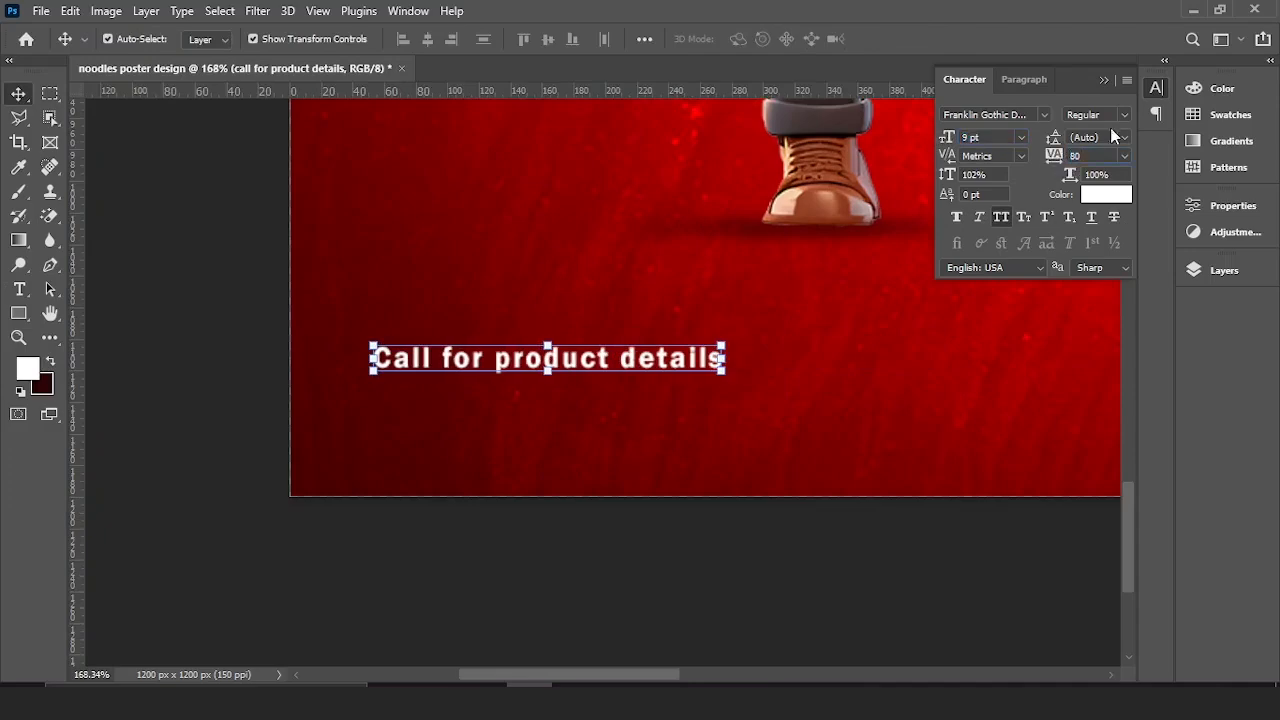
Change the contact line's font to Franklin Gothic Book and shift the line slightly to the right
click(1044, 115)
drag(1271, 199, 1278, 354)
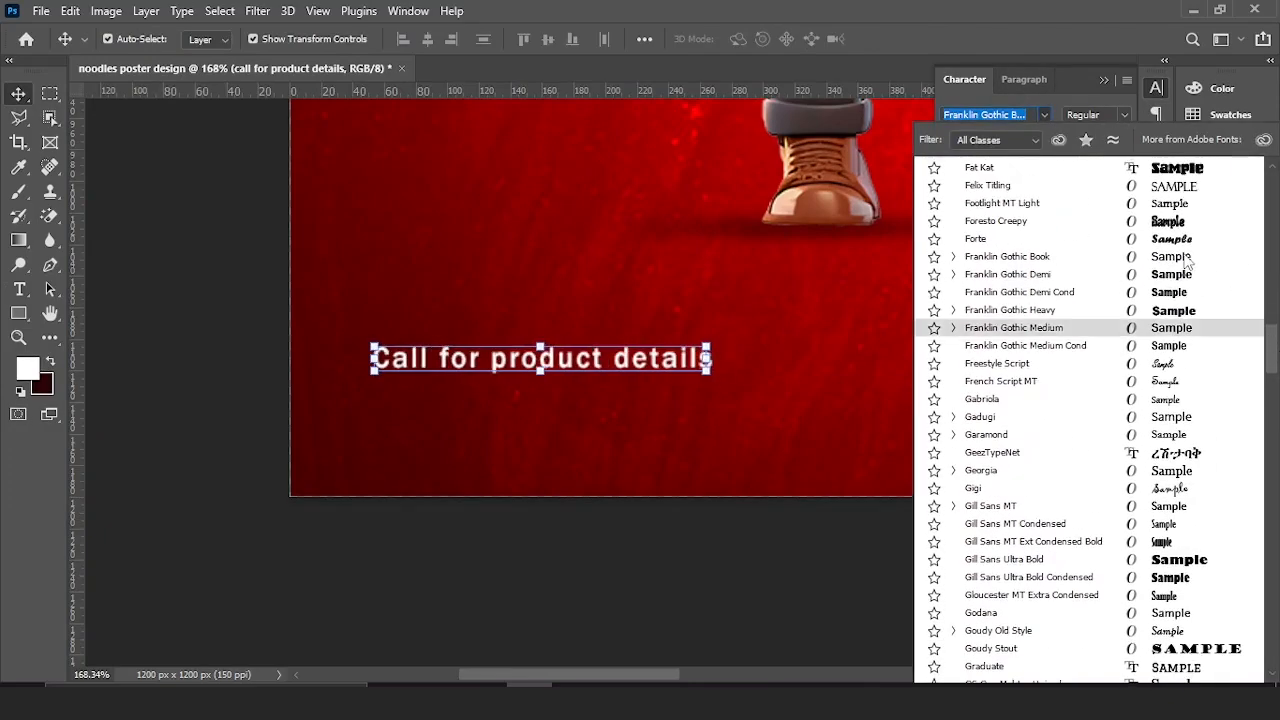
click(1007, 256)
mouse_move(662, 363)
mouse_down()
mouse_move(648, 363)
mouse_move(670, 363)
mouse_up()
Duplicate the contact line directly below itself and replace the copy's wording with the phone number
drag(668, 362, 666, 401)
key(t)
drag(384, 397, 787, 403)
text(000 123 456 789)
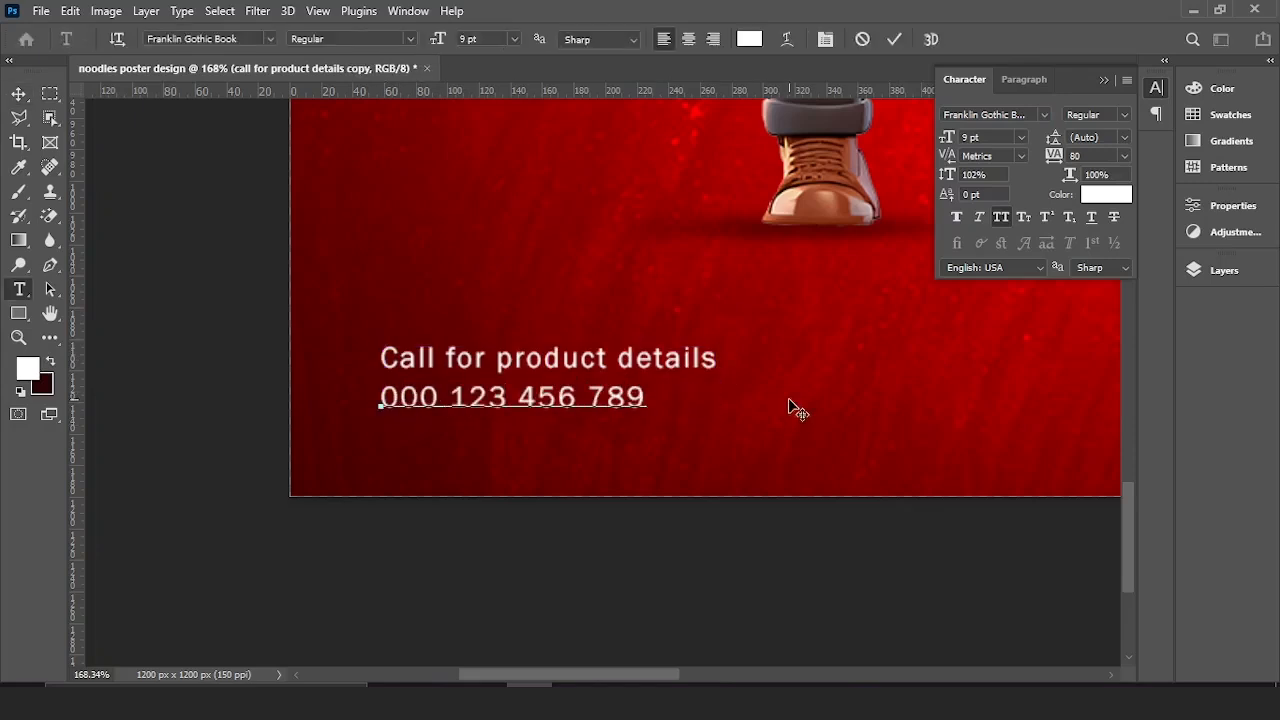
click(18, 93)
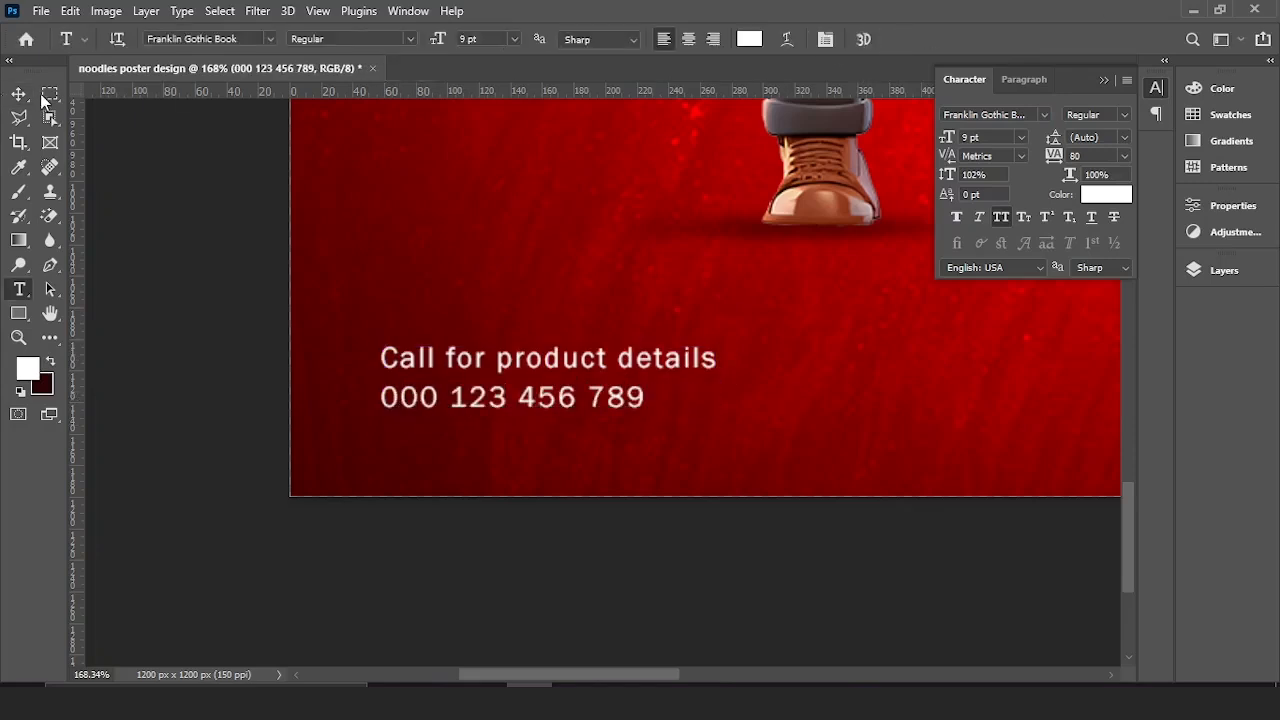
Set the phone number's font to Franklin Gothic Demi with faux bold and its font size to 10 pt
click(1044, 115)
click(1018, 193)
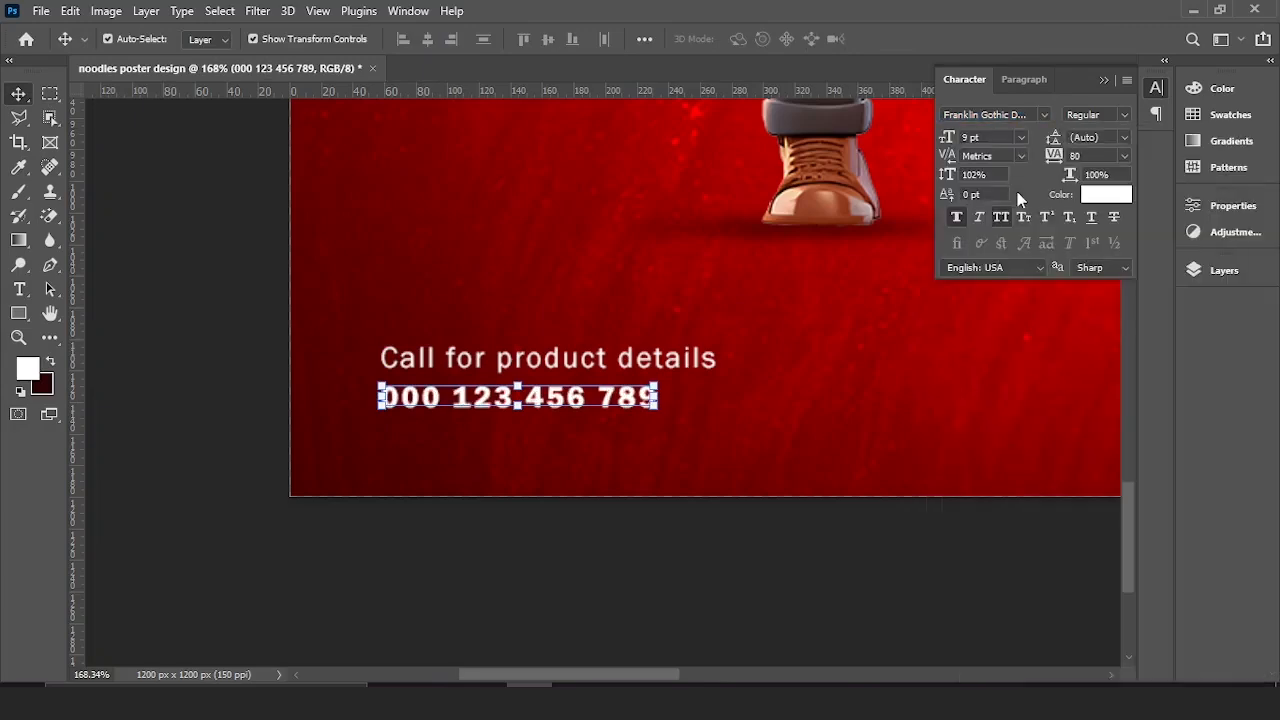
drag(948, 141, 952, 140)
key(Return)
Nudge the phone number slightly to the right so it sits centered close beneath the contact line
scroll(480, 478, up, 3)
drag(583, 372, 530, 477)
key(Up)
key(Up)
key(Up)
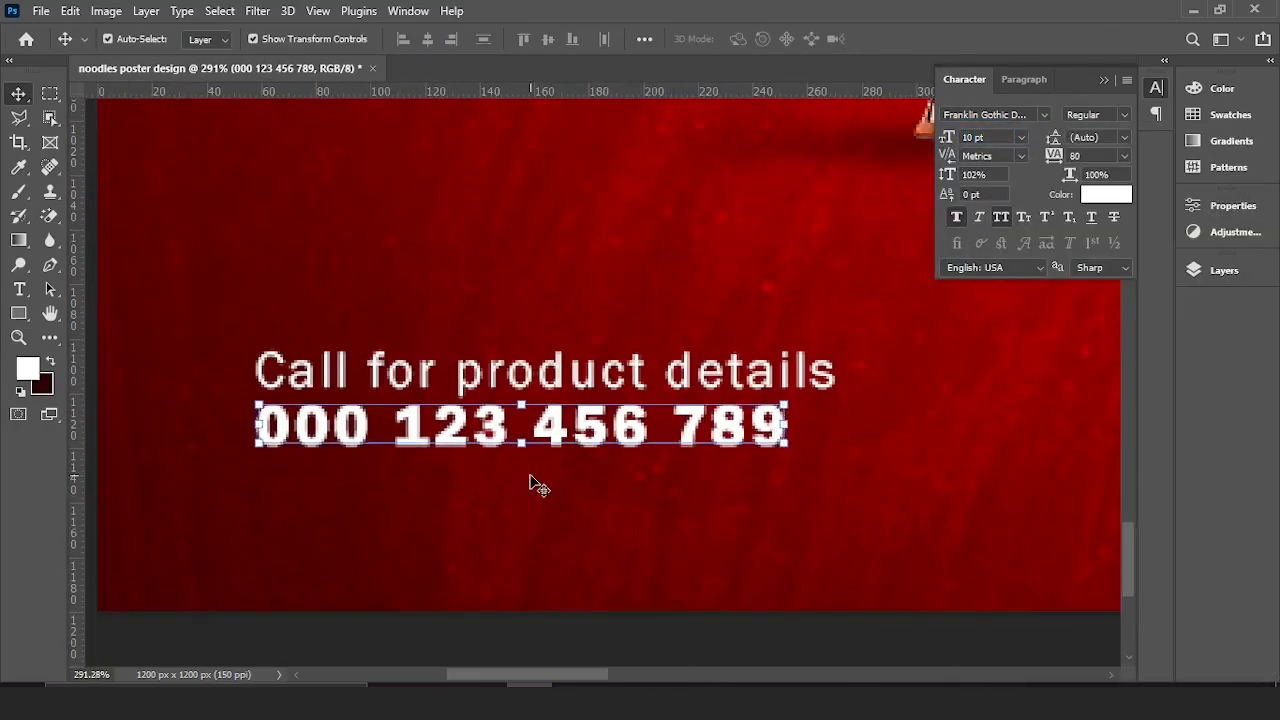
key(Right)
key(Right)
key(Right)
key(Right)
key(Right)
key(Right)
key(Right)
key(Right)
key(Down)
key(Down)
key(Right)
Select the contact line together with the phone number and enlarge both proportionally in the poster's lower-left area
shift+click(540, 376)
scroll(540, 457, down, 3)
key(ctrl+t)
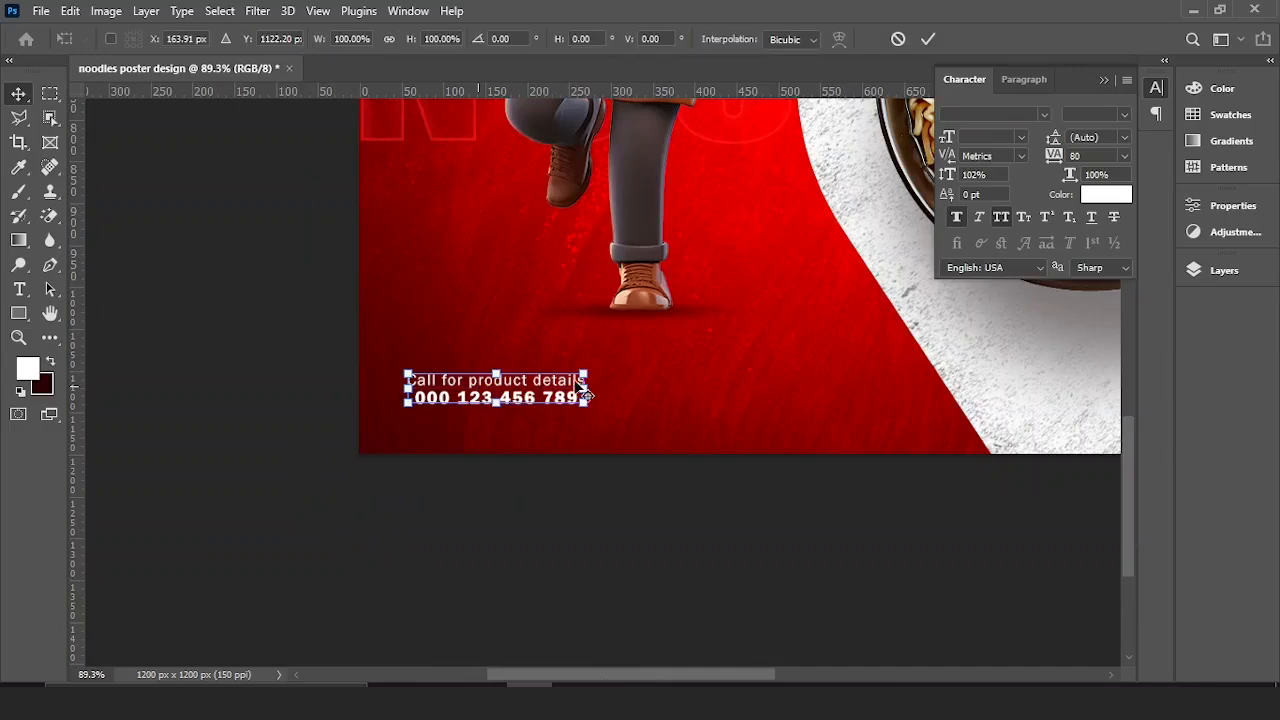
drag(586, 375, 618, 385)
drag(672, 363, 688, 354)
drag(620, 383, 613, 383)
click(928, 39)
click(604, 475)
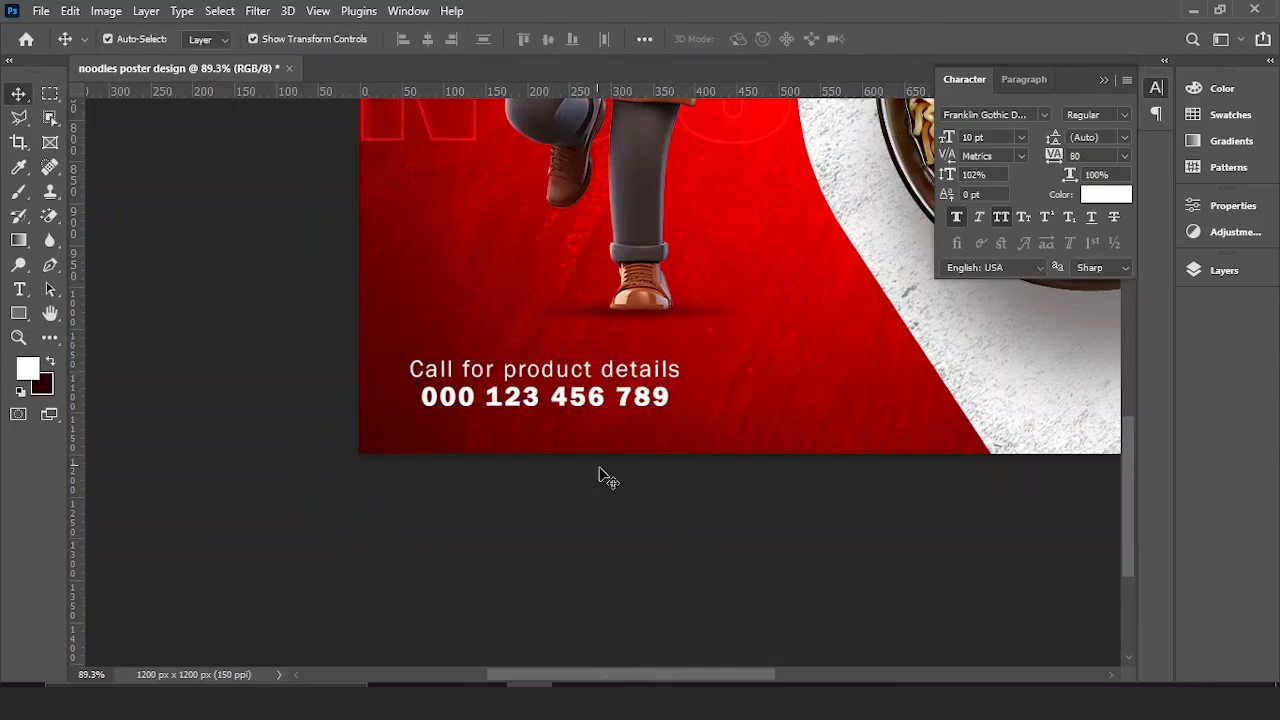
click(578, 403)
key(ctrl+t)
drag(632, 324, 890, 45)
click(897, 39)
Examine the enlarged contact lines up close and against the whole poster layout
drag(582, 640, 584, 504)
click(560, 555)
scroll(507, 485, down, 10)
scroll(514, 488, up, 10)
double_click(583, 508)
click(530, 525)
scroll(530, 523, down, 6)
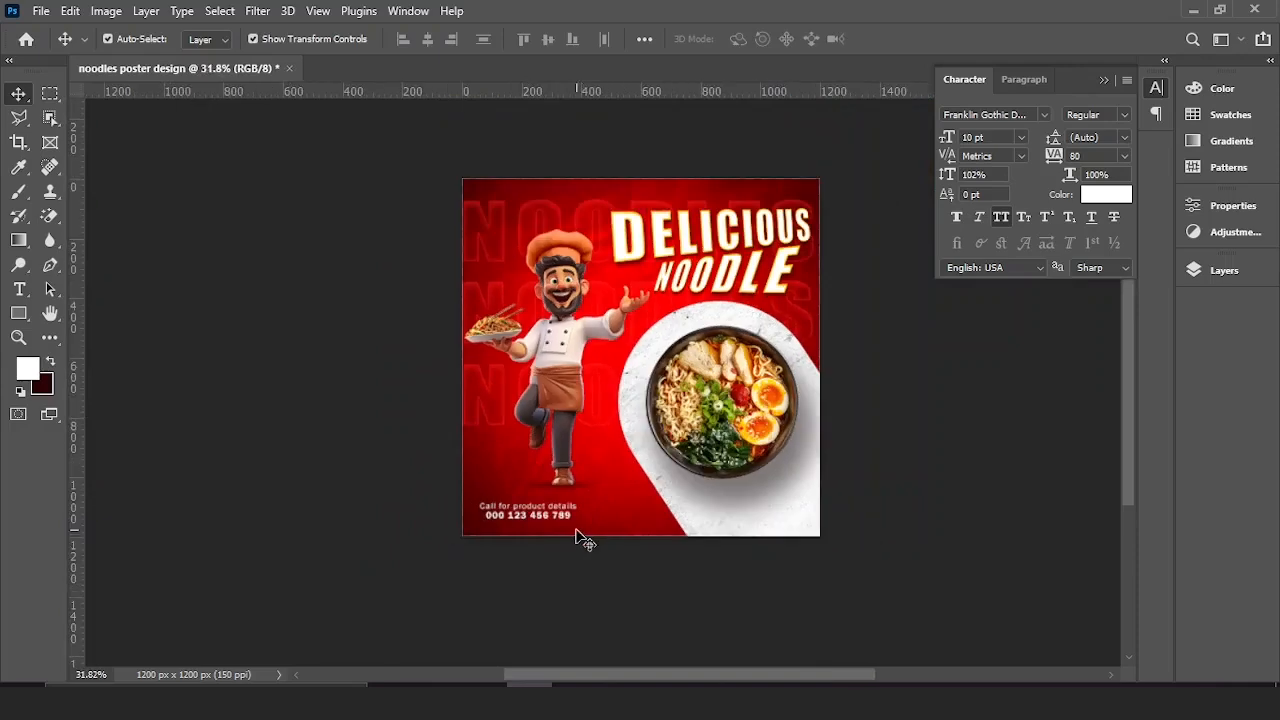
scroll(712, 441, up, 1)
mouse_move(712, 441)
mouse_down()
mouse_move(735, 457)
mouse_move(731, 443)
mouse_up()
scroll(538, 512, up, 5)
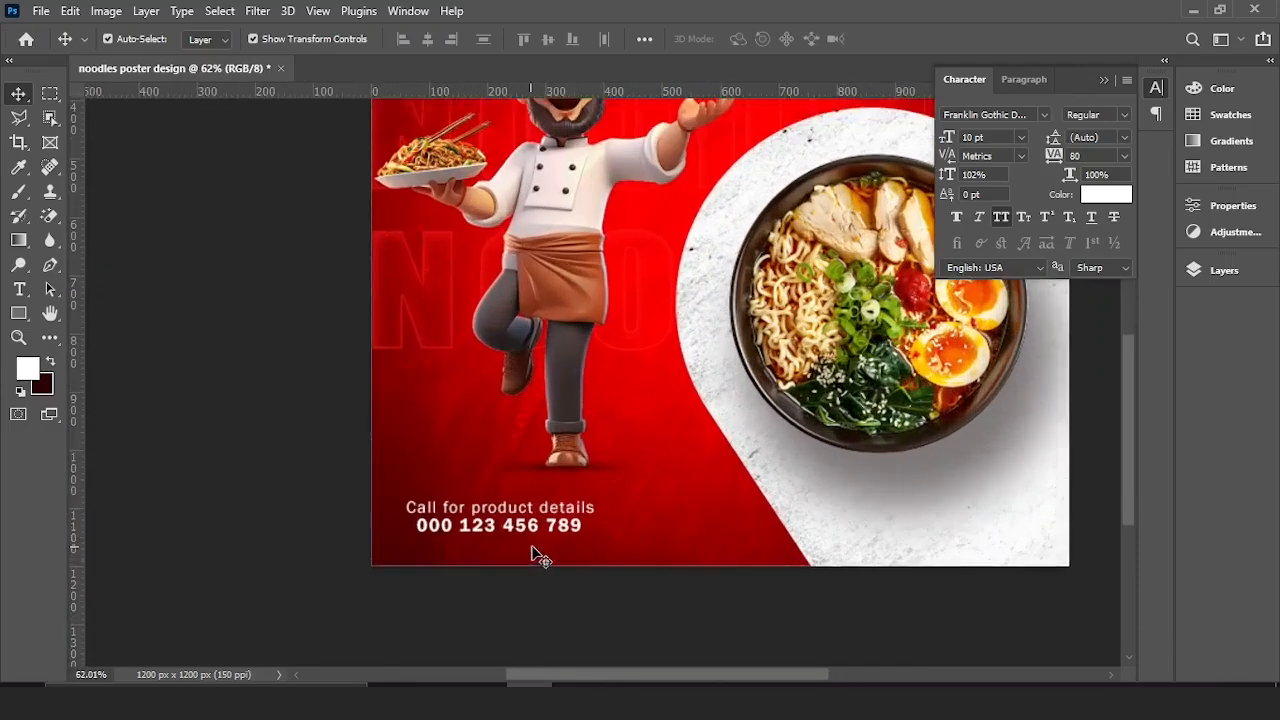
Copy the contact line onto the white textured area below the bowl and recolor the copy orange
drag(537, 551, 870, 518)
scroll(977, 517, up, 10)
click(1106, 195)
click(1028, 310)
click(1005, 96)
key(Return)
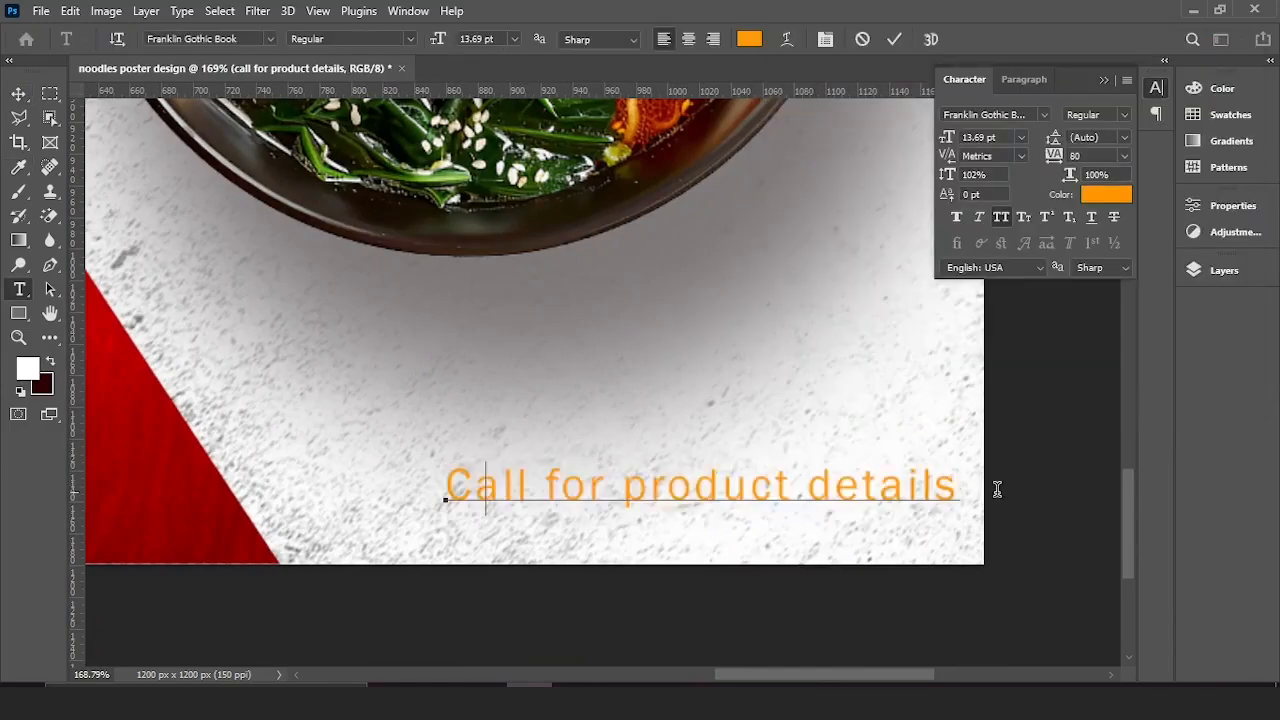
text(WWW.YOURWEBSITe.com)
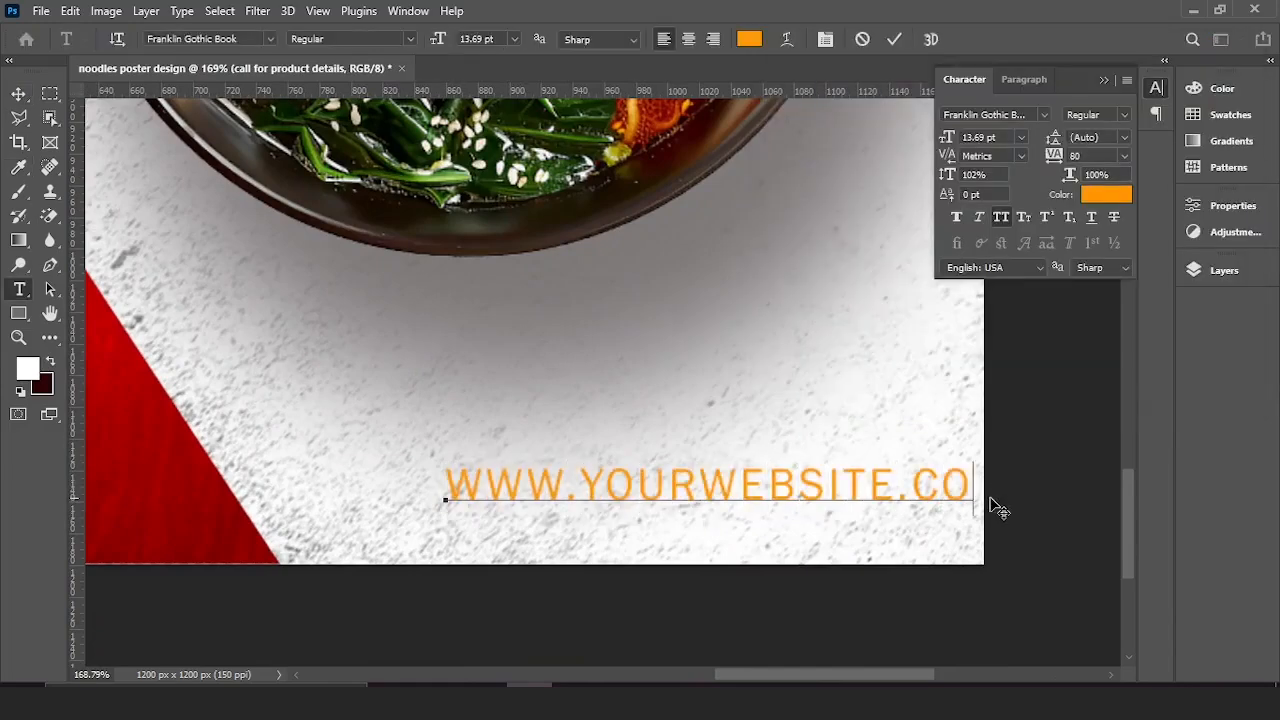
key(ctrl+Return)
key(v)
click(1001, 217)
drag(893, 489, 860, 503)
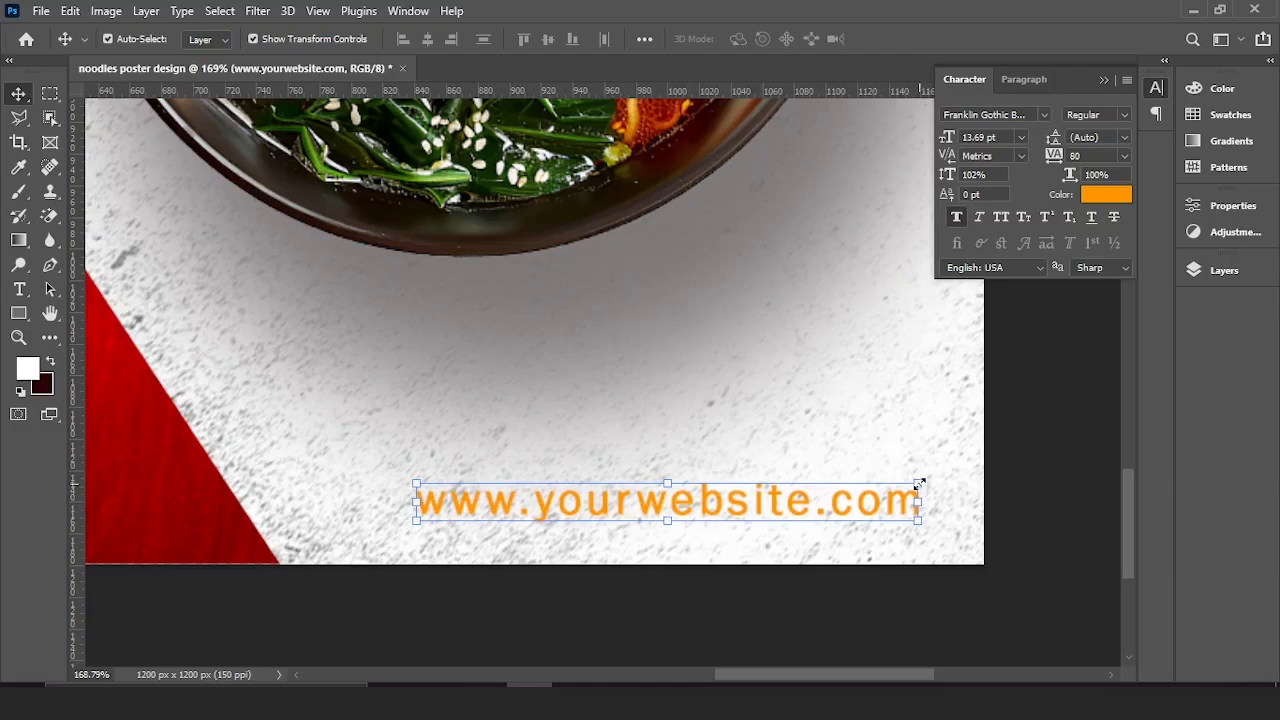
Set the website address's font size to 14 pt and shift it slightly to the left and down
drag(950, 138, 948, 138)
drag(884, 495, 867, 500)
click(1071, 443)
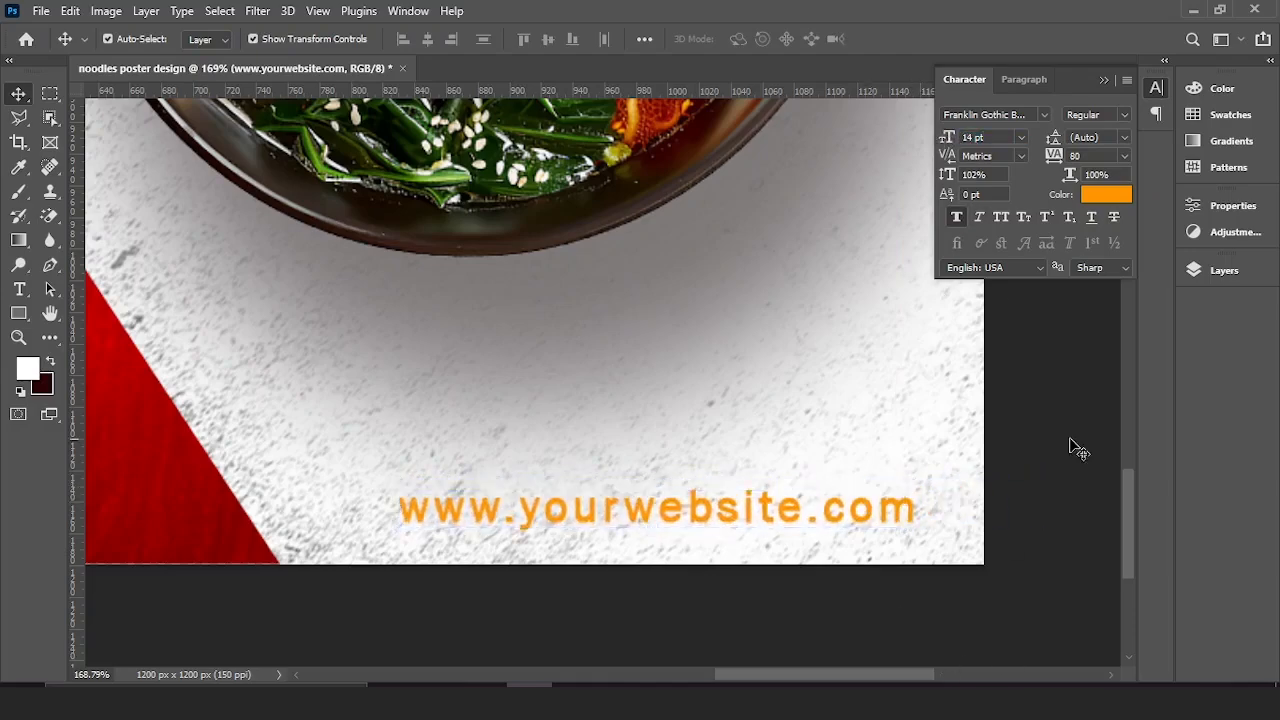
Duplicate the website address above itself and change the copy's wording to "visit our website"
scroll(739, 468, down, 8)
scroll(685, 444, up, 10)
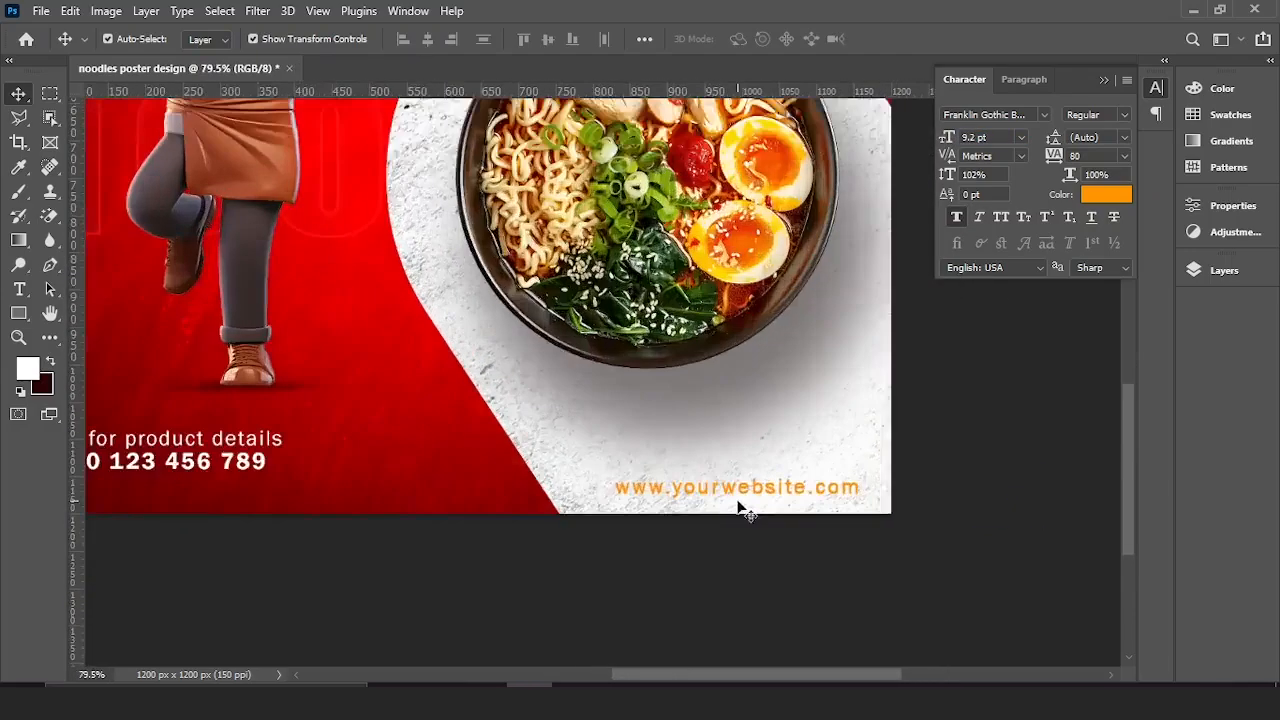
drag(784, 538, 770, 461)
key(t)
drag(374, 459, 1054, 430)
text(visit our website)
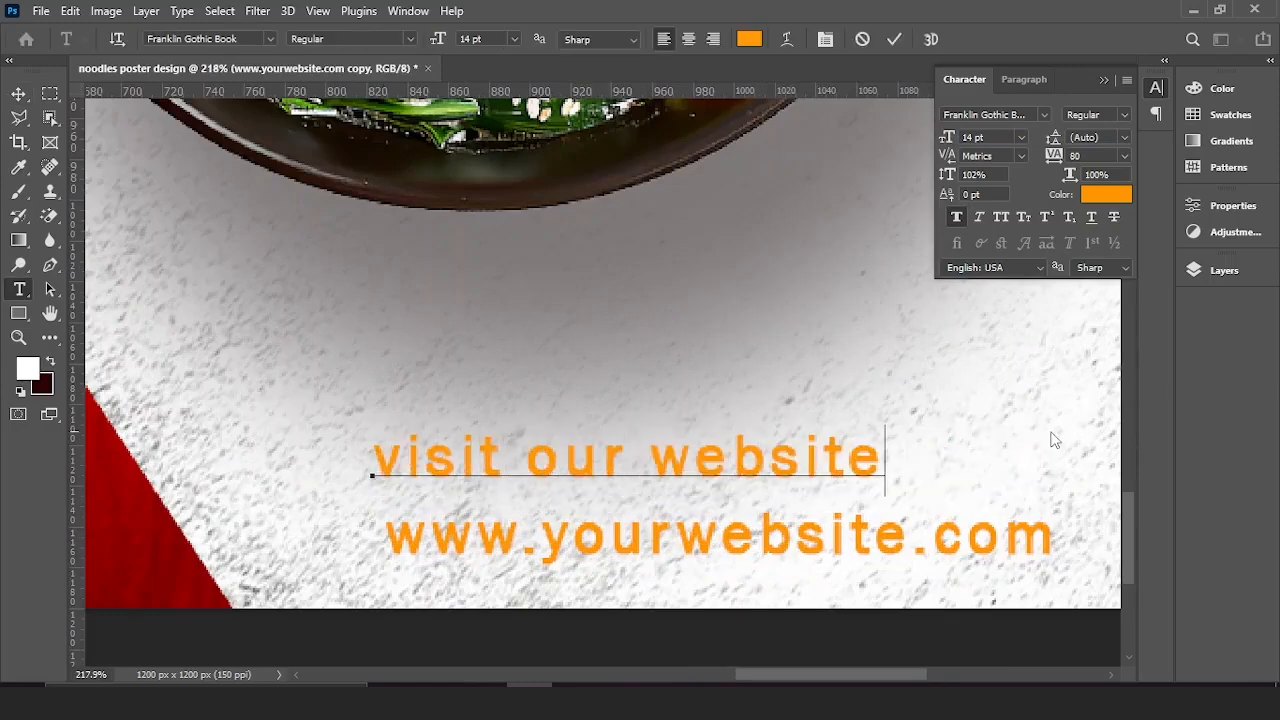
click(1051, 433)
Remove faux bold from "visit our website", reduce its font size and place it closely above the website address
key(v)
click(956, 217)
drag(948, 139, 945, 139)
drag(656, 461, 768, 480)
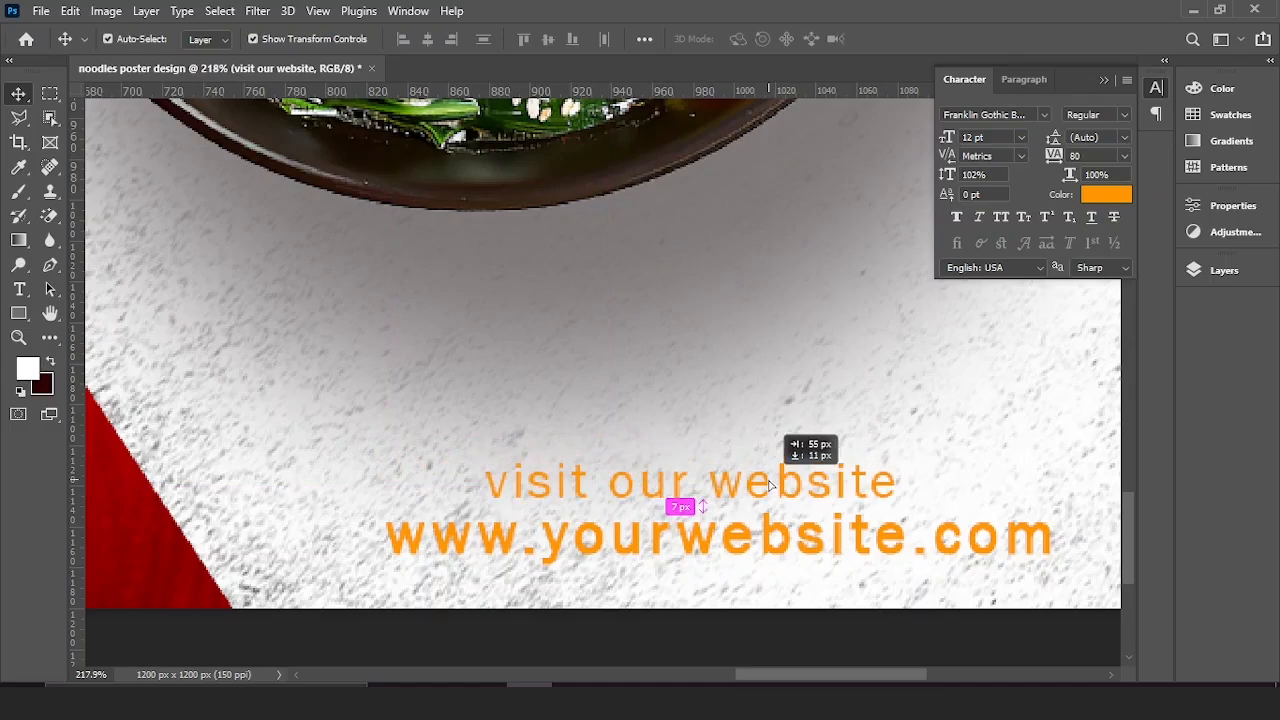
drag(675, 493, 676, 496)
Change the text color of "visit our website" to yellow-orange #ffc000
click(1112, 195)
click(1029, 303)
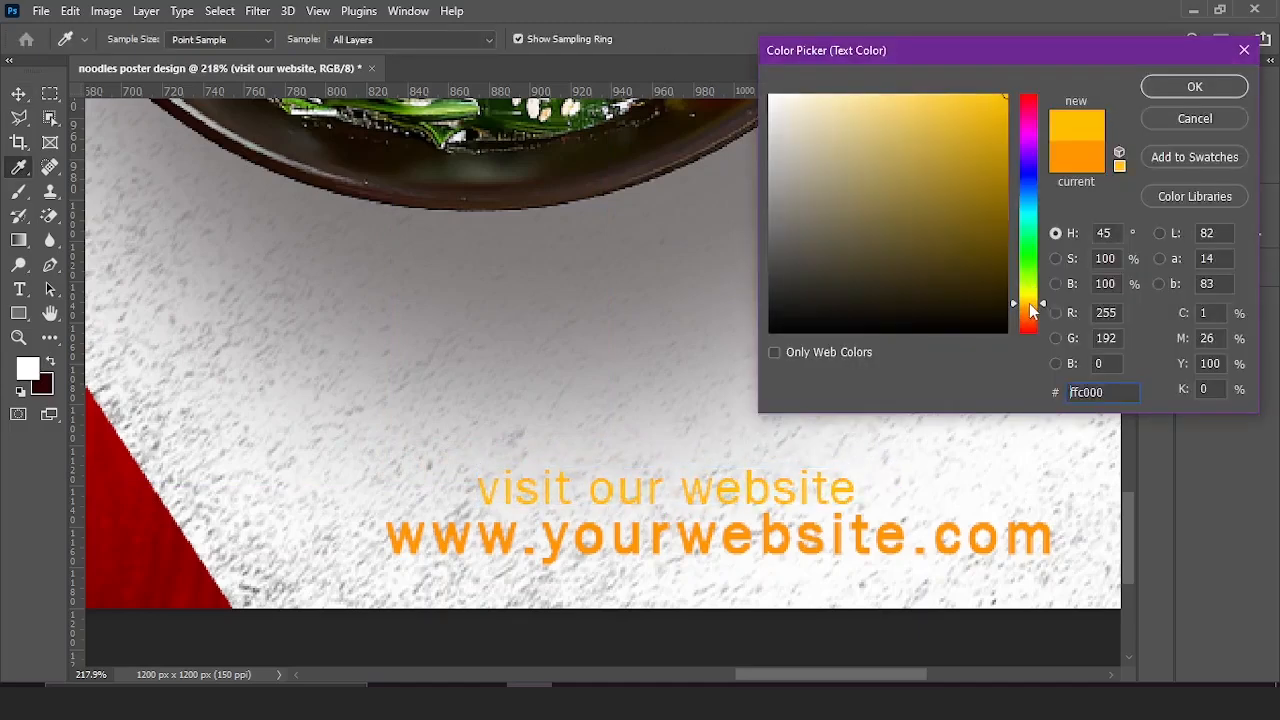
click(1194, 87)
scroll(582, 417, down, 10)
click(397, 510)
Move the four contact and website text layers into the text group and lock the group
click(1104, 81)
click(1226, 271)
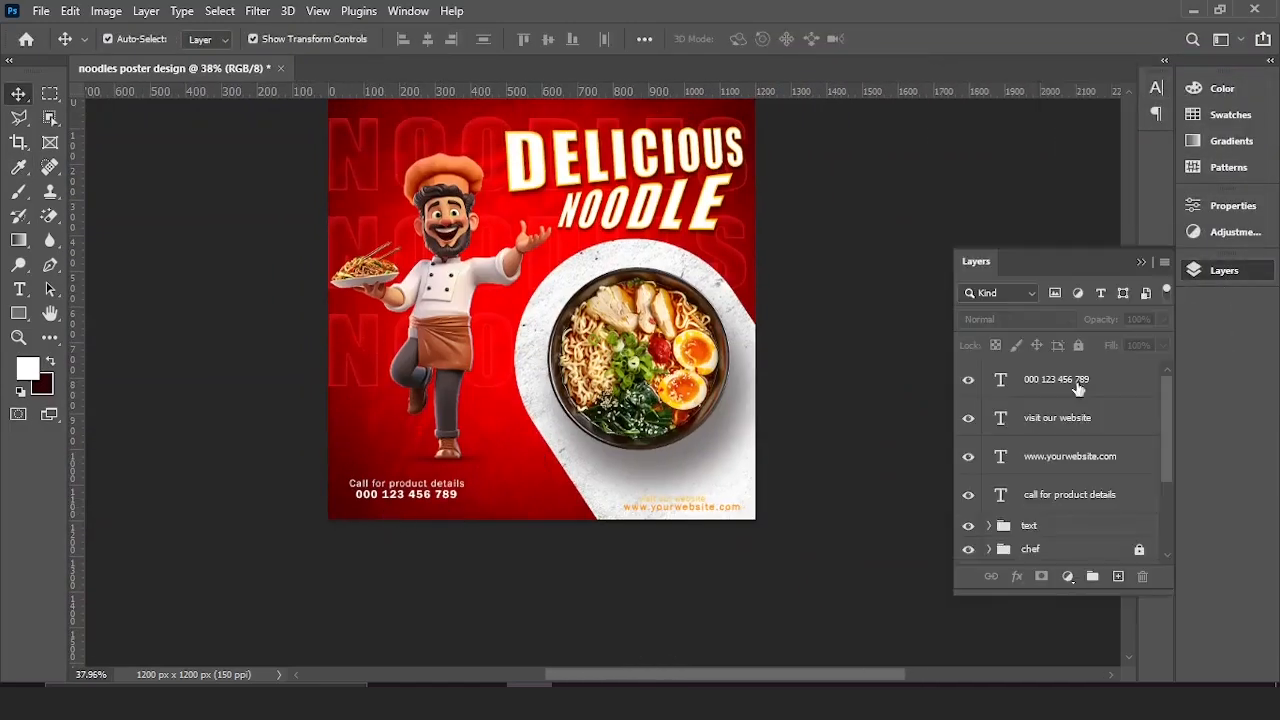
click(1077, 385)
shift+click(1073, 492)
drag(1073, 416, 1060, 525)
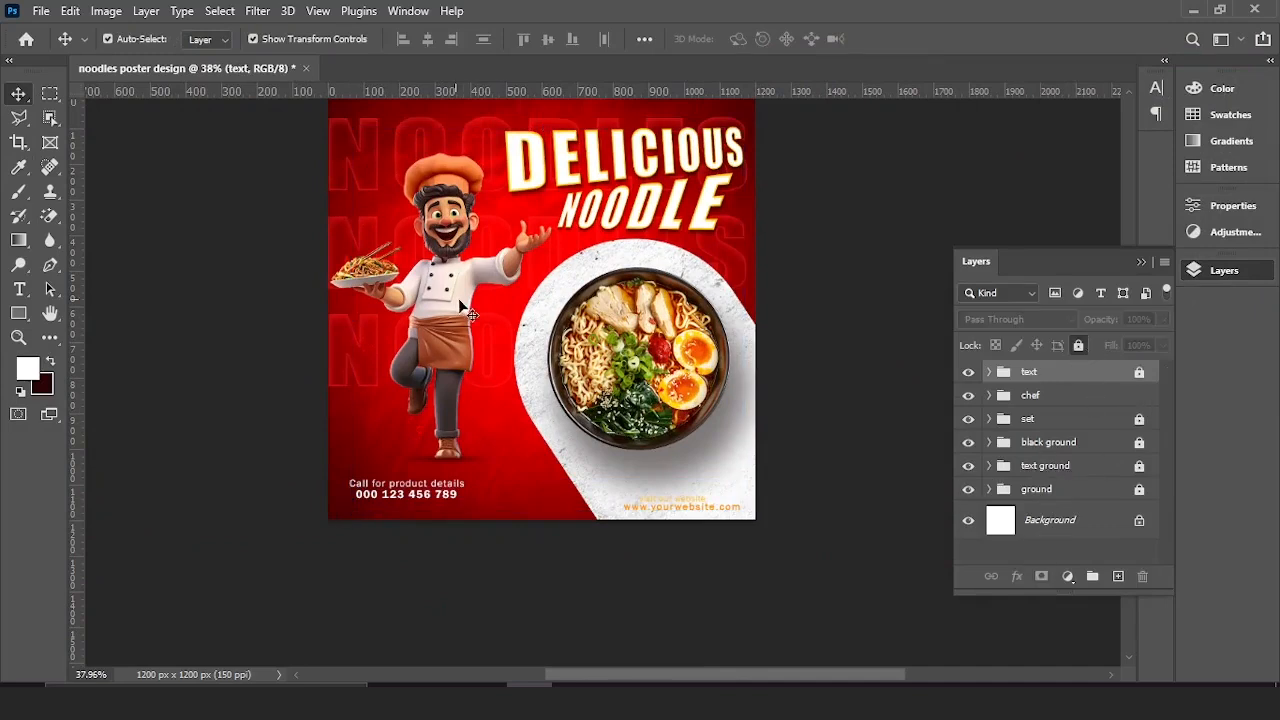
Nudge the chef and its shadow layer down together inside the unlocked chef group, and lock the group again
click(990, 396)
shift+click(1050, 465)
key(Down)
key(Down)
key(Down)
key(Down)
key(Down)
key(Down)
key(Down)
key(Down)
key(Down)
key(Down)
key(Down)
key(Down)
key(Down)
key(Down)
key(Down)
key(Down)
key(Down)
key(Down)
key(Down)
key(Down)
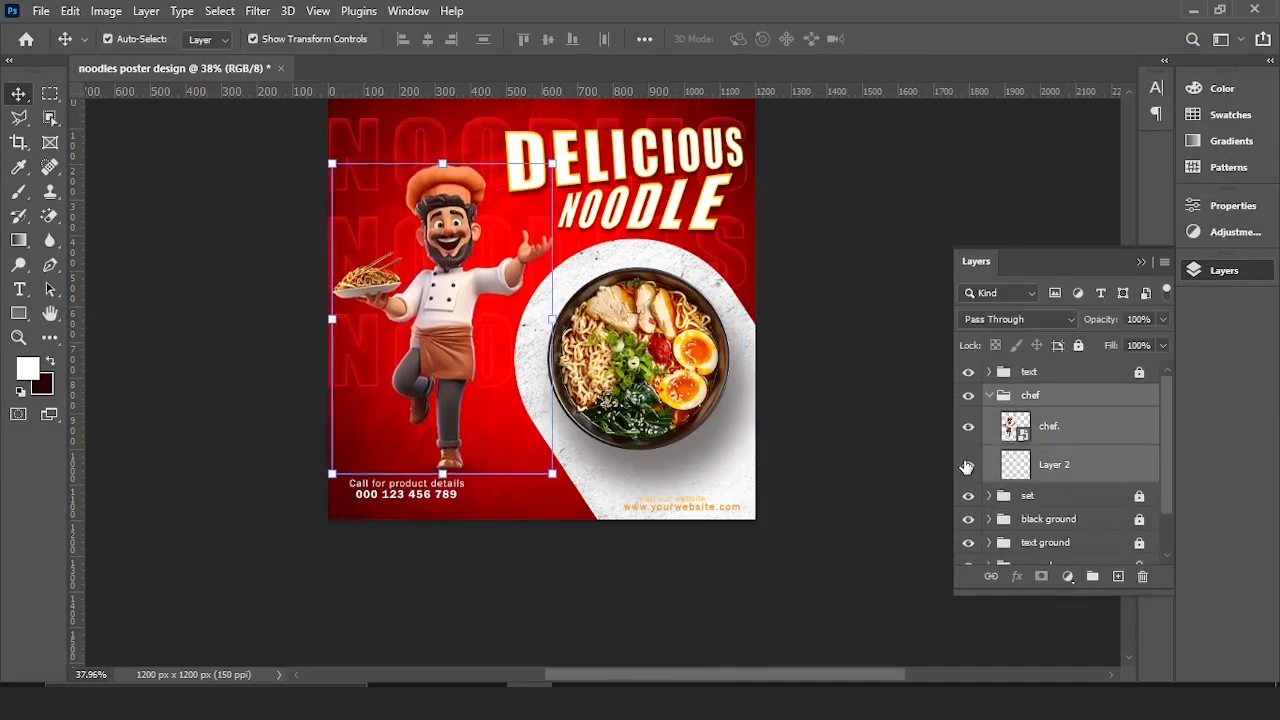
click(905, 533)
click(990, 396)
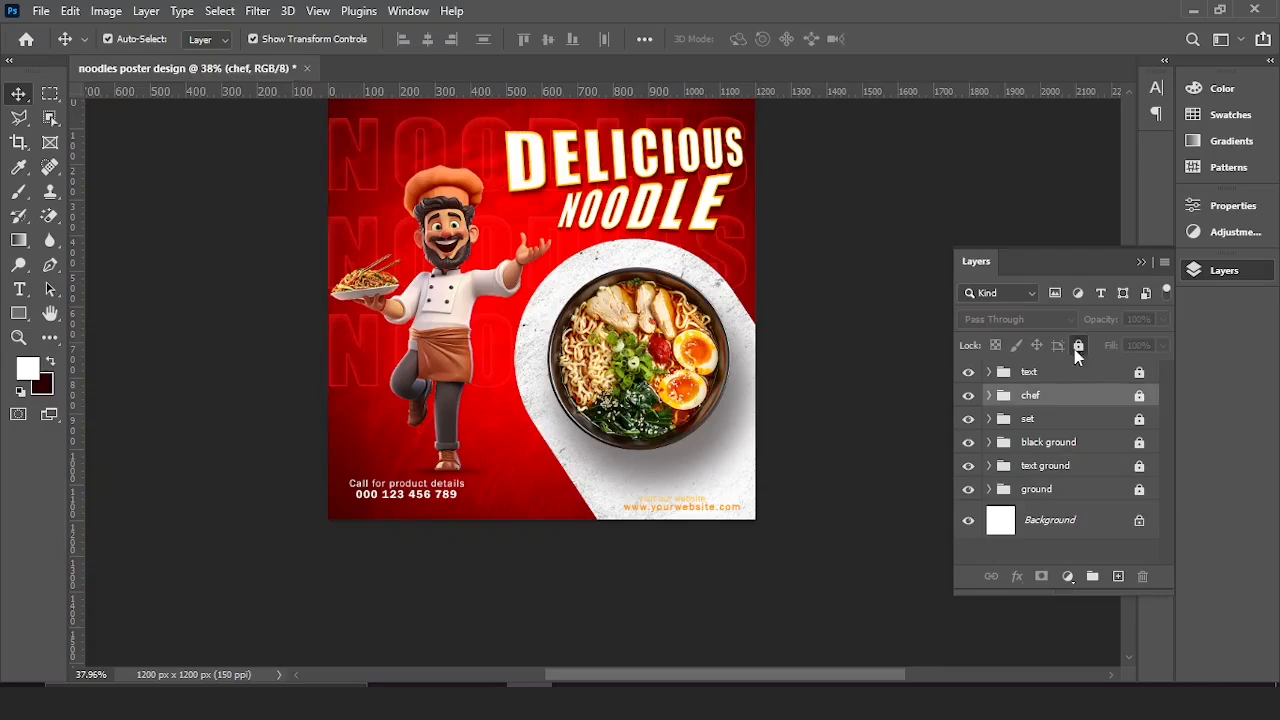
Duplicate the lowest outlined NOODLES background line below itself in the text ground group, and lock the group again
drag(594, 300, 634, 335)
scroll(566, 438, up, 6)
scroll(575, 430, down, 3)
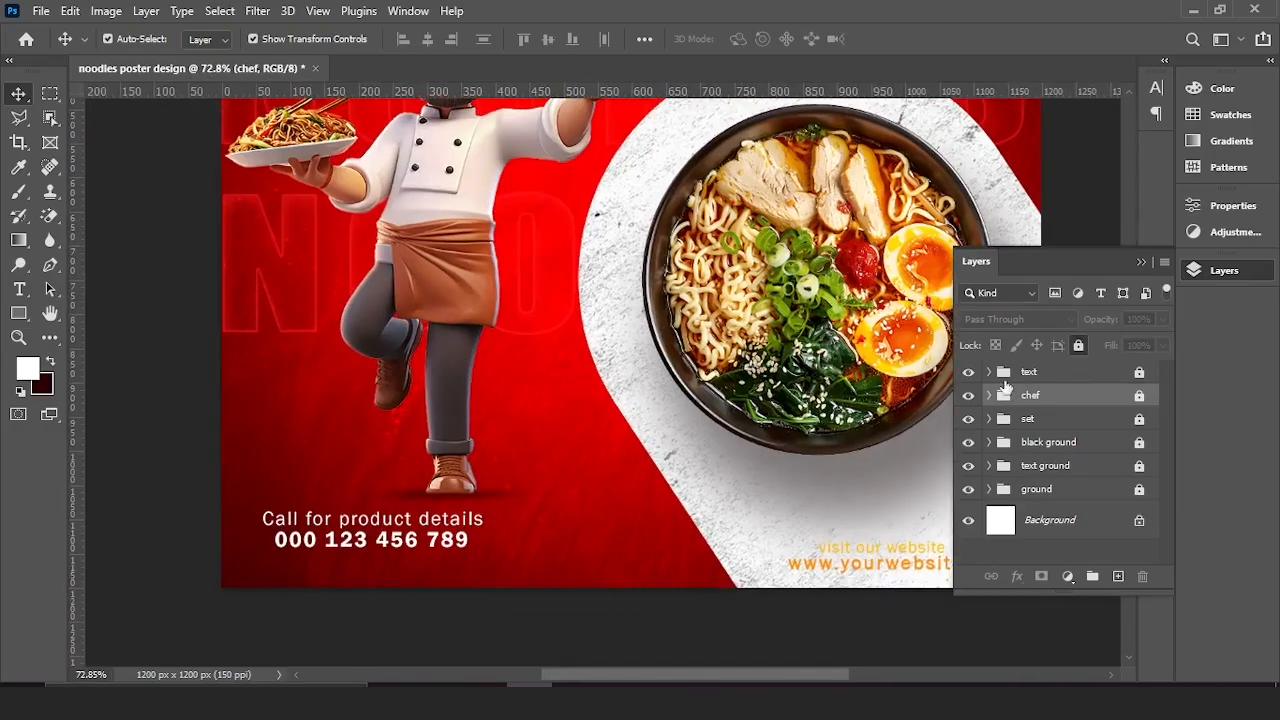
click(294, 334)
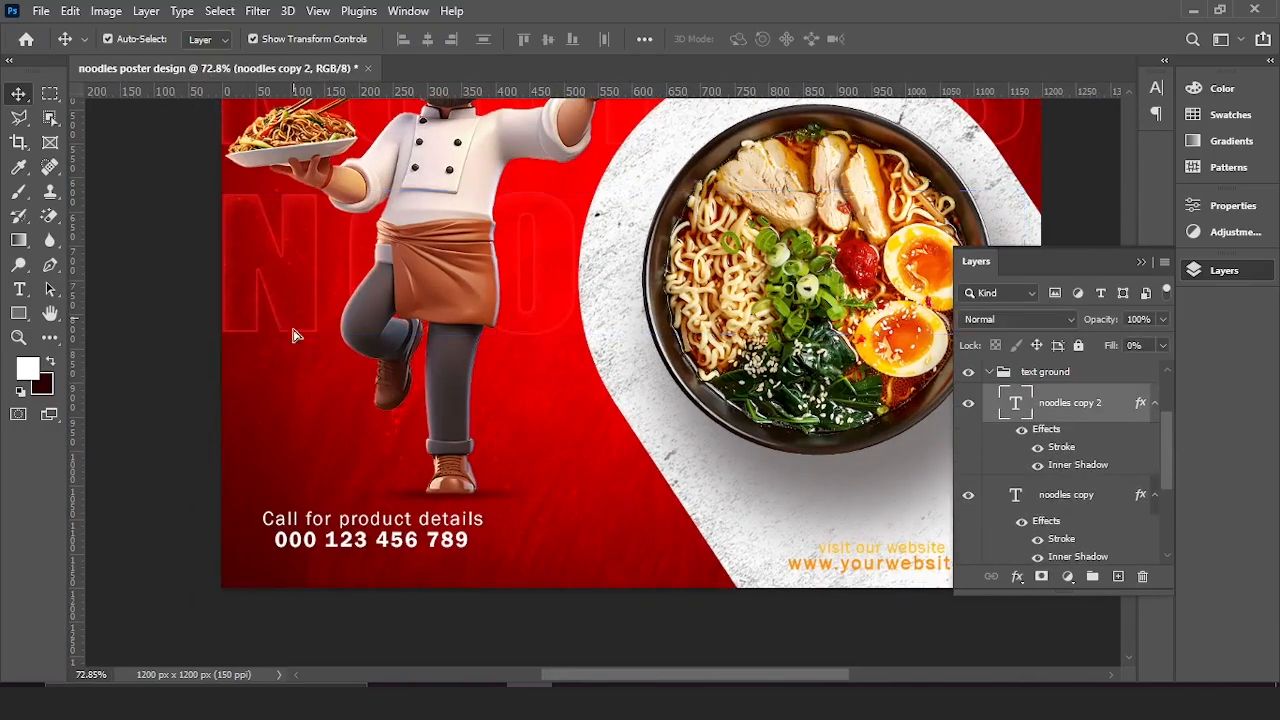
alt+click(294, 334)
key(ctrl+z)
click(1081, 480)
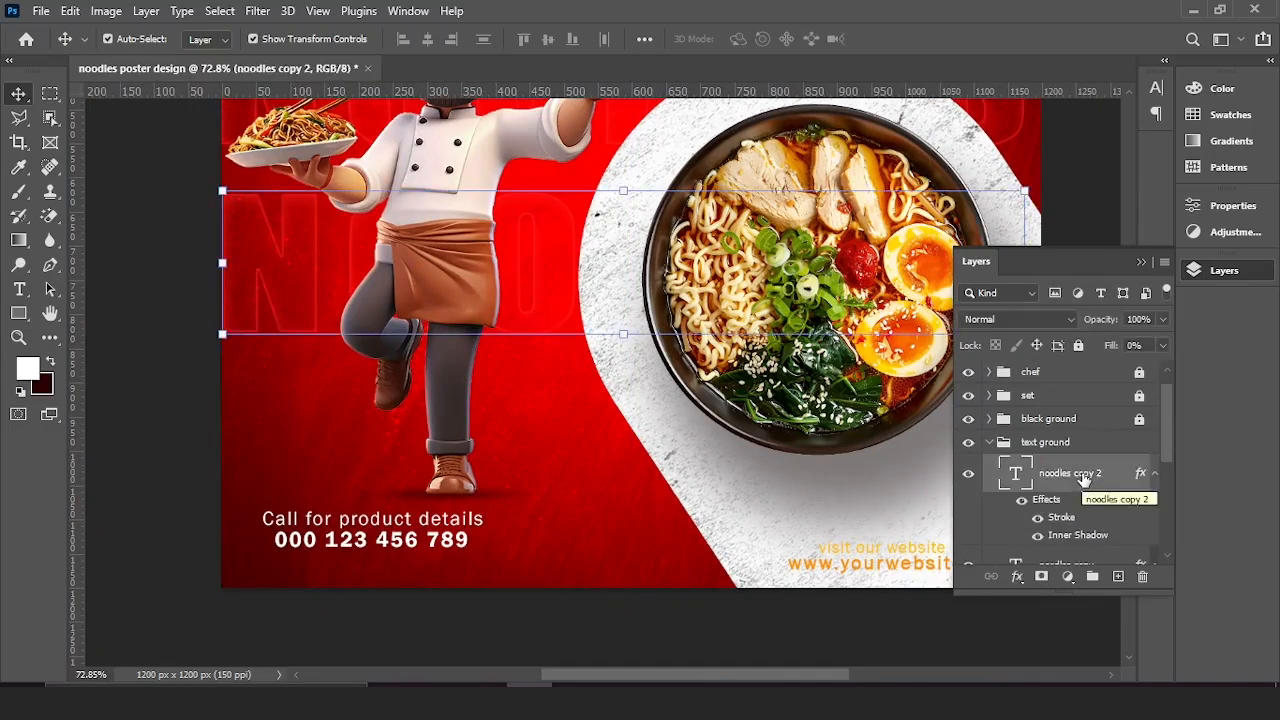
drag(300, 363, 299, 480)
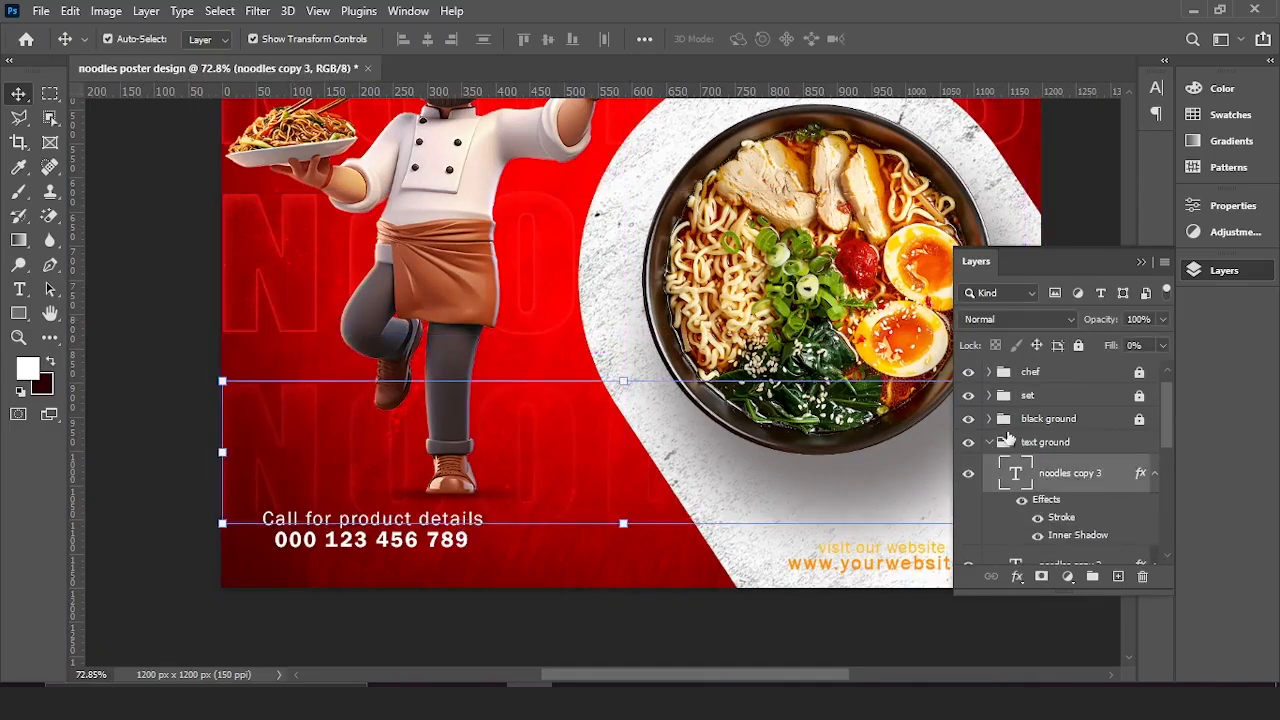
click(989, 442)
click(1078, 347)
Place the elipse image file on the poster and move its layer between the chef and set groups
click(437, 700)
drag(617, 145, 570, 602)
drag(570, 605, 577, 421)
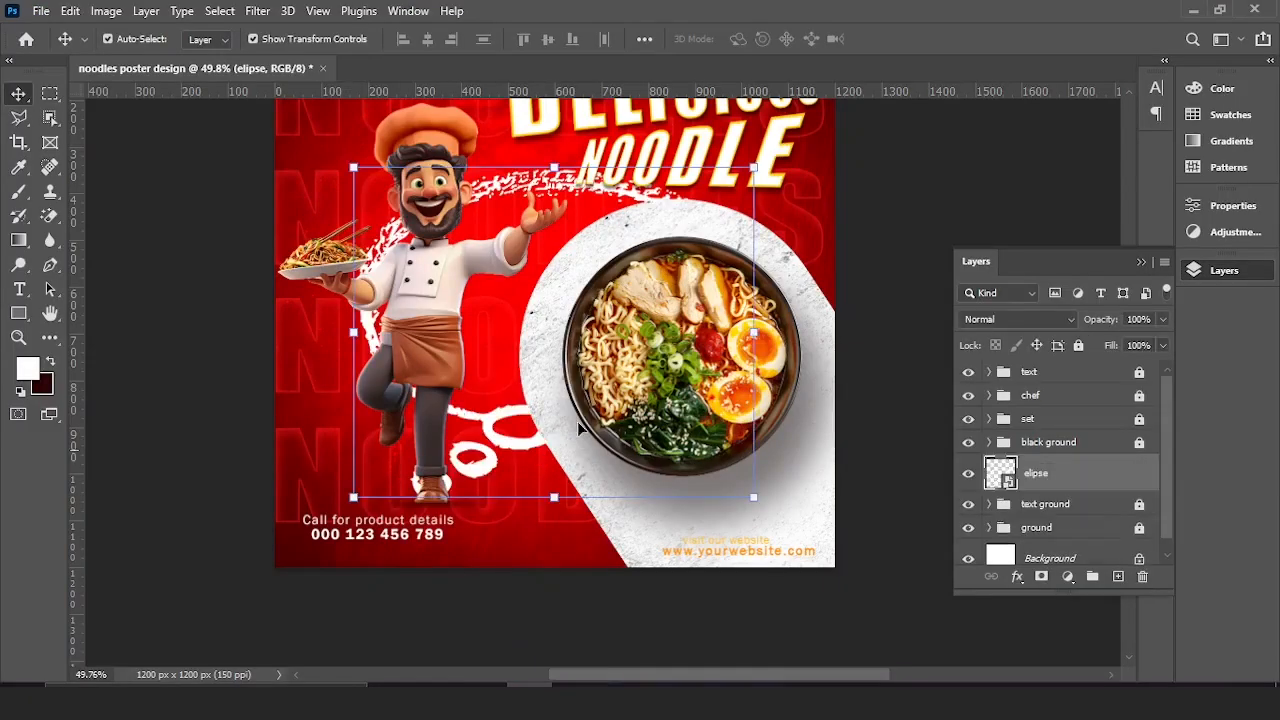
drag(1058, 381, 1055, 407)
Scale the elipse bubble down, flip it horizontally and position it between the chef and the bowl
key(ctrl+t)
drag(774, 167, 615, 287)
scroll(605, 270, up, 5)
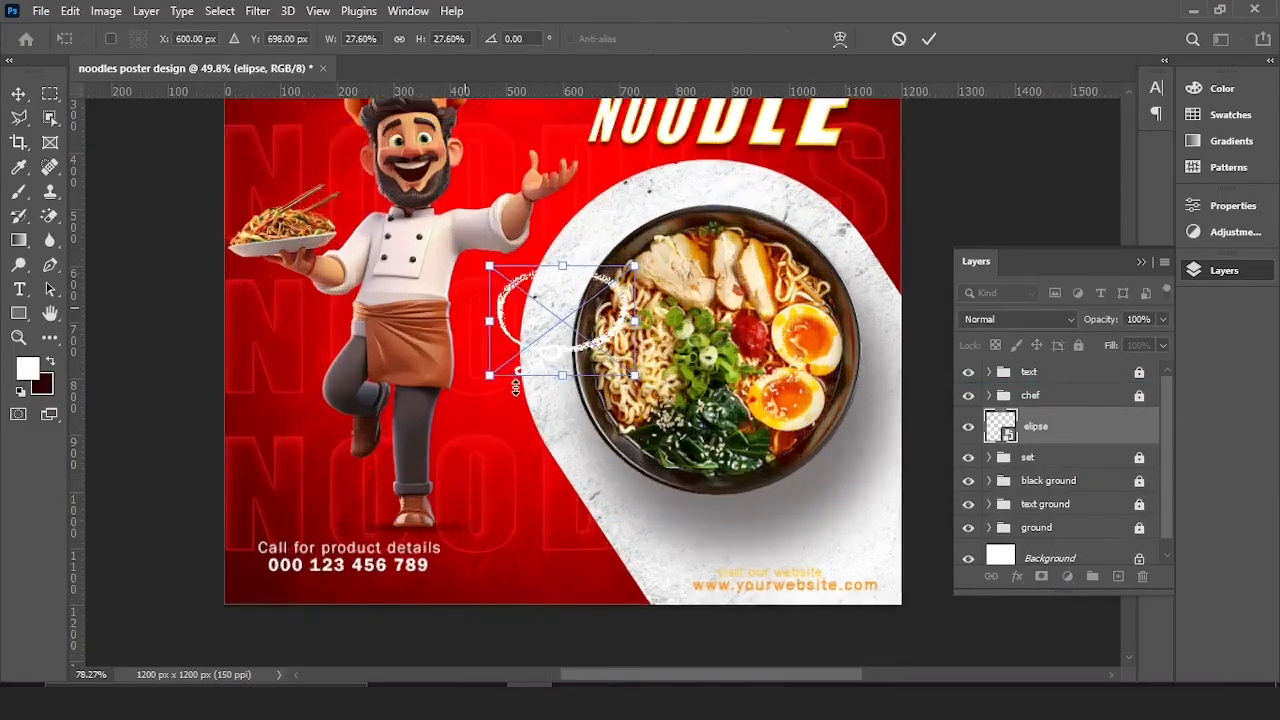
drag(606, 234, 511, 383)
right_click(520, 378)
click(577, 350)
drag(669, 209, 605, 259)
drag(576, 324, 648, 430)
key(Return)
Load the elipse layer's outline as a selection and set the foreground color to orange
scroll(566, 384, up, 3)
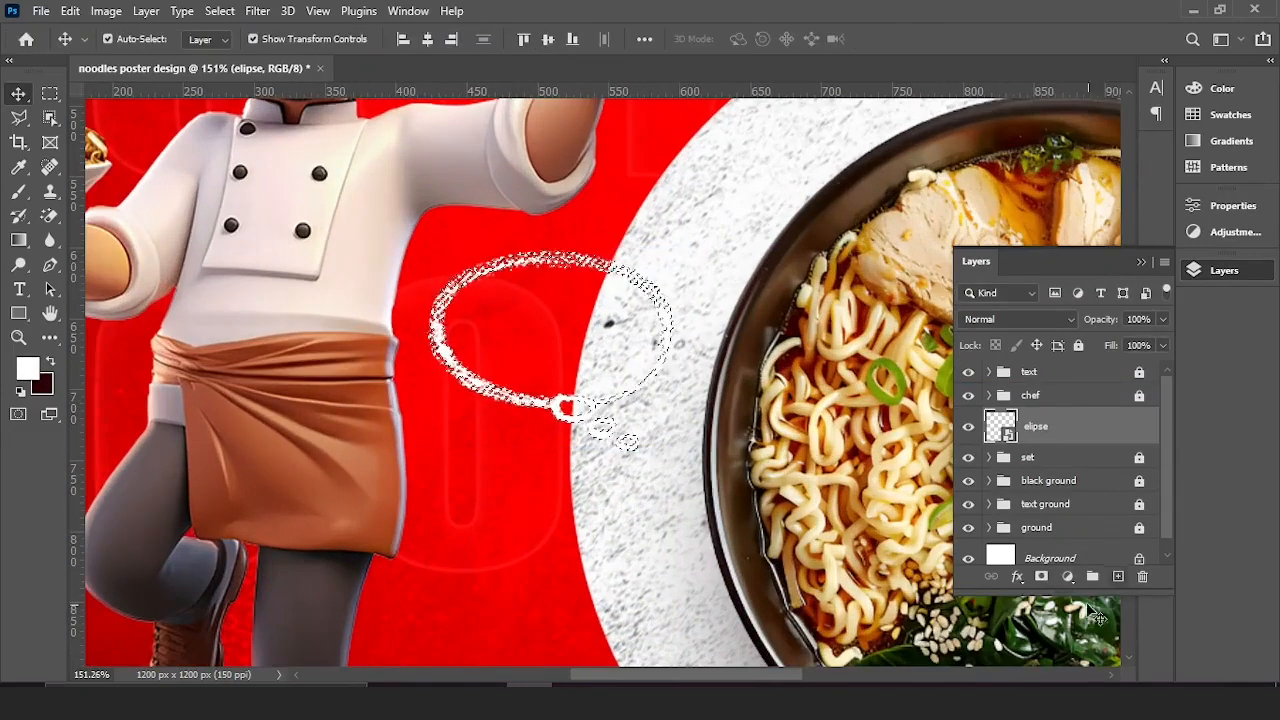
click(30, 369)
drag(1034, 300, 1034, 312)
click(1006, 96)
click(1033, 309)
click(1194, 86)
Brush orange over the right side and small tail circles of the rasterized elipse bubble, and clear the selection
key(b)
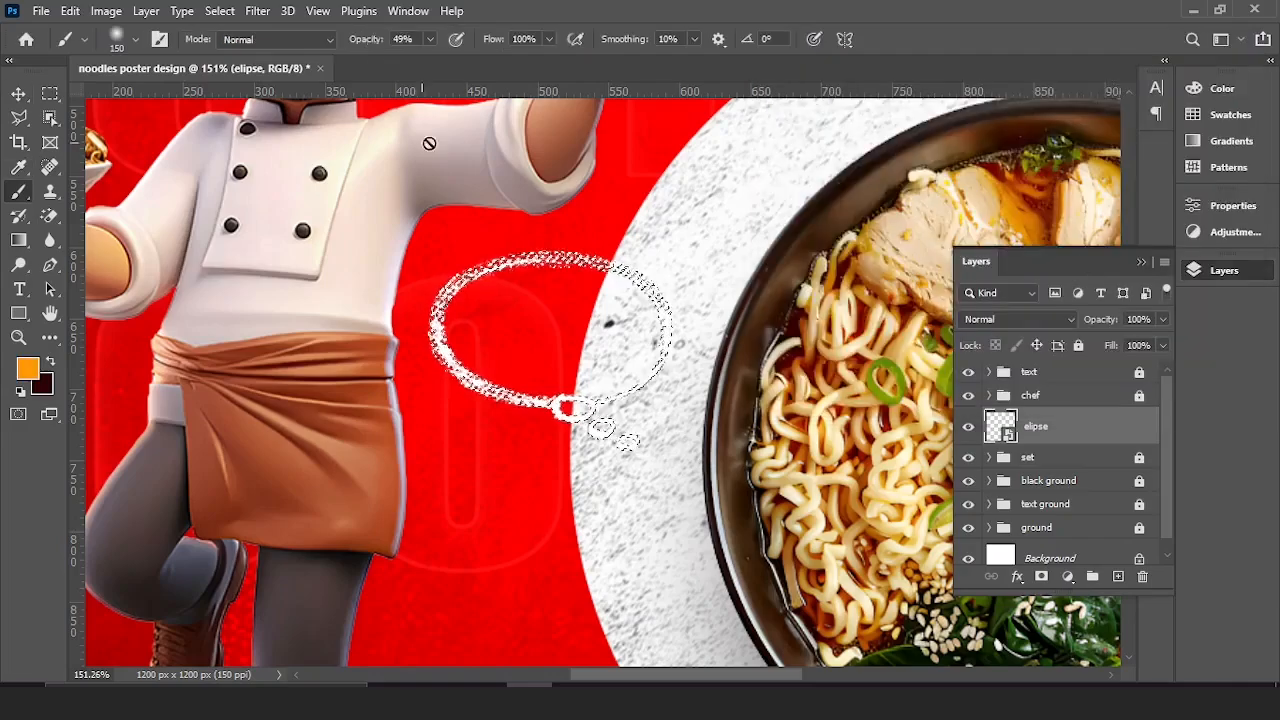
click(626, 294)
scroll(680, 396, up, 5)
mouse_move(640, 375)
mouse_down()
mouse_move(623, 168)
mouse_move(514, 422)
mouse_up()
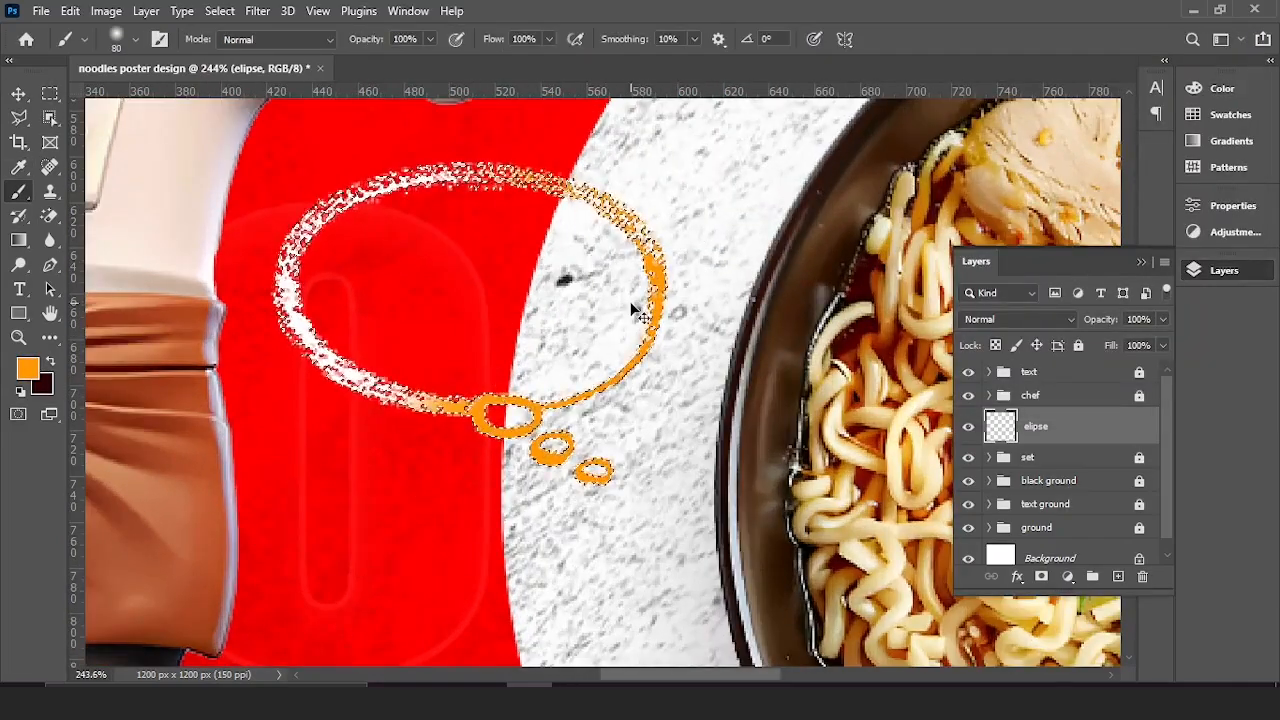
key(ctrl+d)
Examine the orange-tinted bubble up close and against the rest of the poster
key(v)
scroll(626, 330, down, 8)
click(626, 383)
scroll(610, 350, down, 6)
scroll(603, 330, up, 8)
drag(603, 326, 591, 368)
click(601, 426)
scroll(550, 412, down, 8)
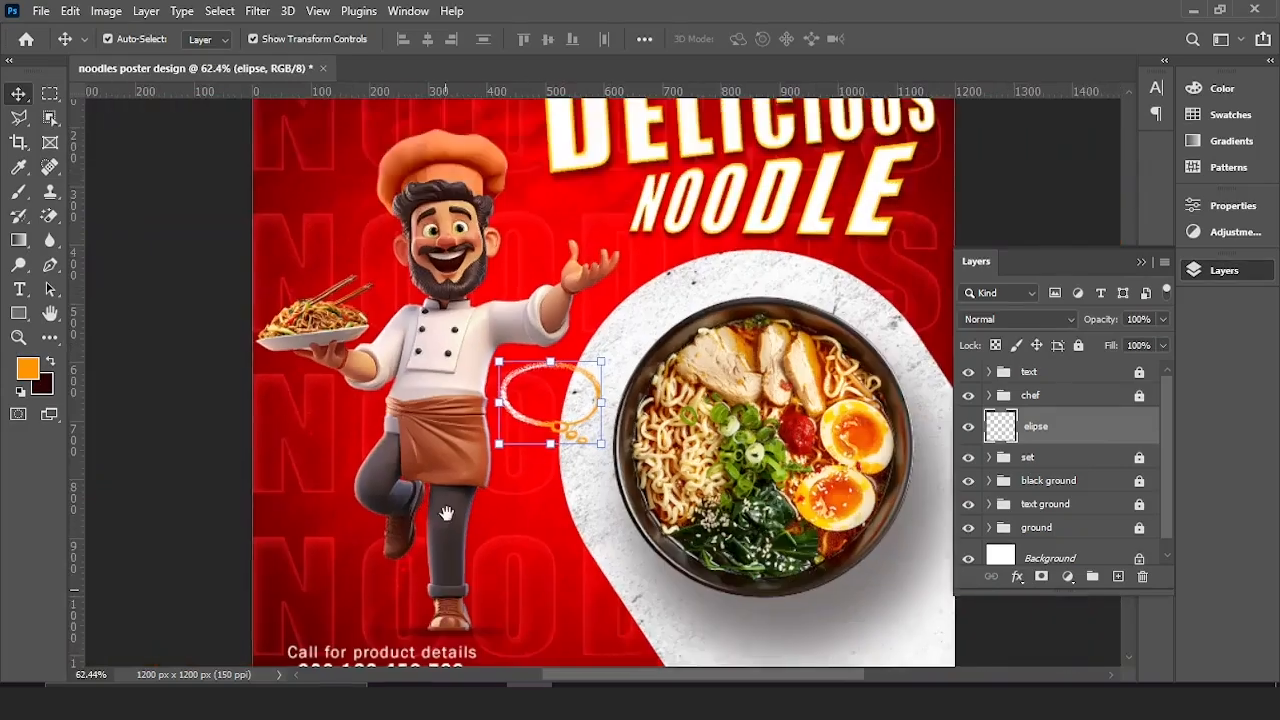
Duplicate the phone number onto the elipse bubble and move the copy's layer out above the text group
drag(448, 514, 448, 362)
click(470, 370)
drag(584, 250, 590, 250)
drag(1080, 403, 1068, 358)
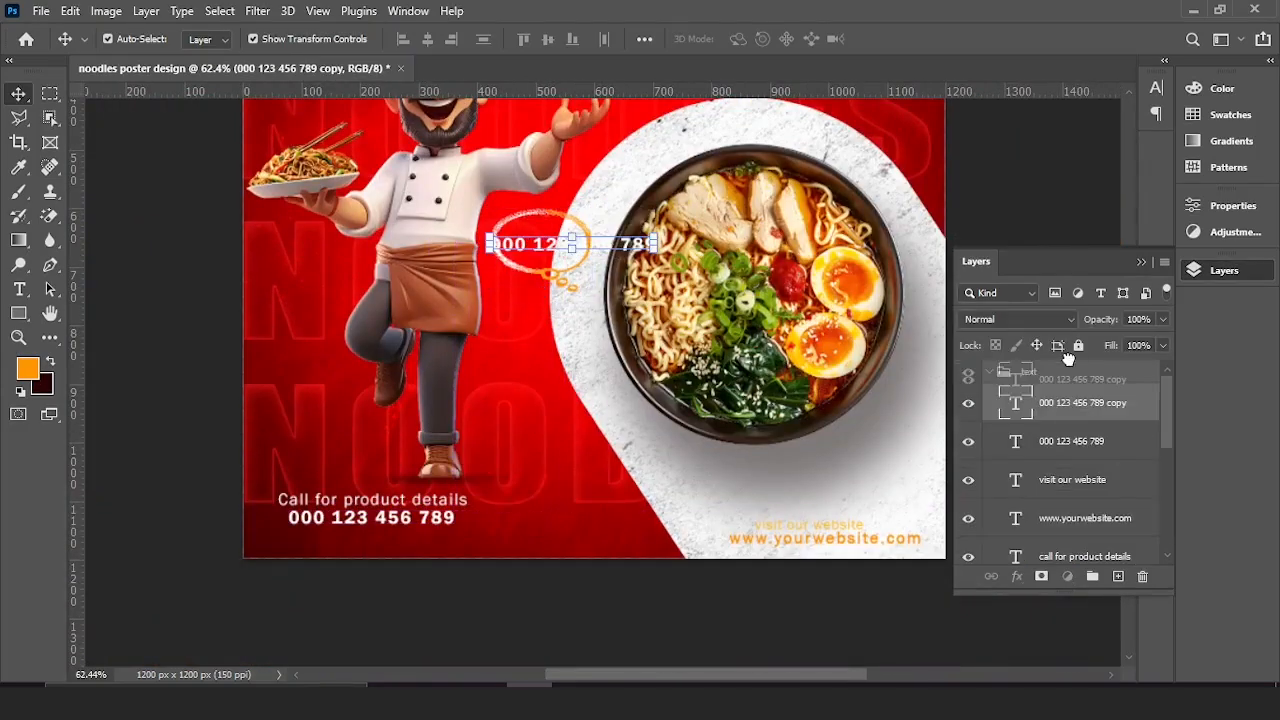
Replace the copied phone number's wording with "45%" and place the text inside the bubble
scroll(597, 230, up, 8)
double_click(1000, 380)
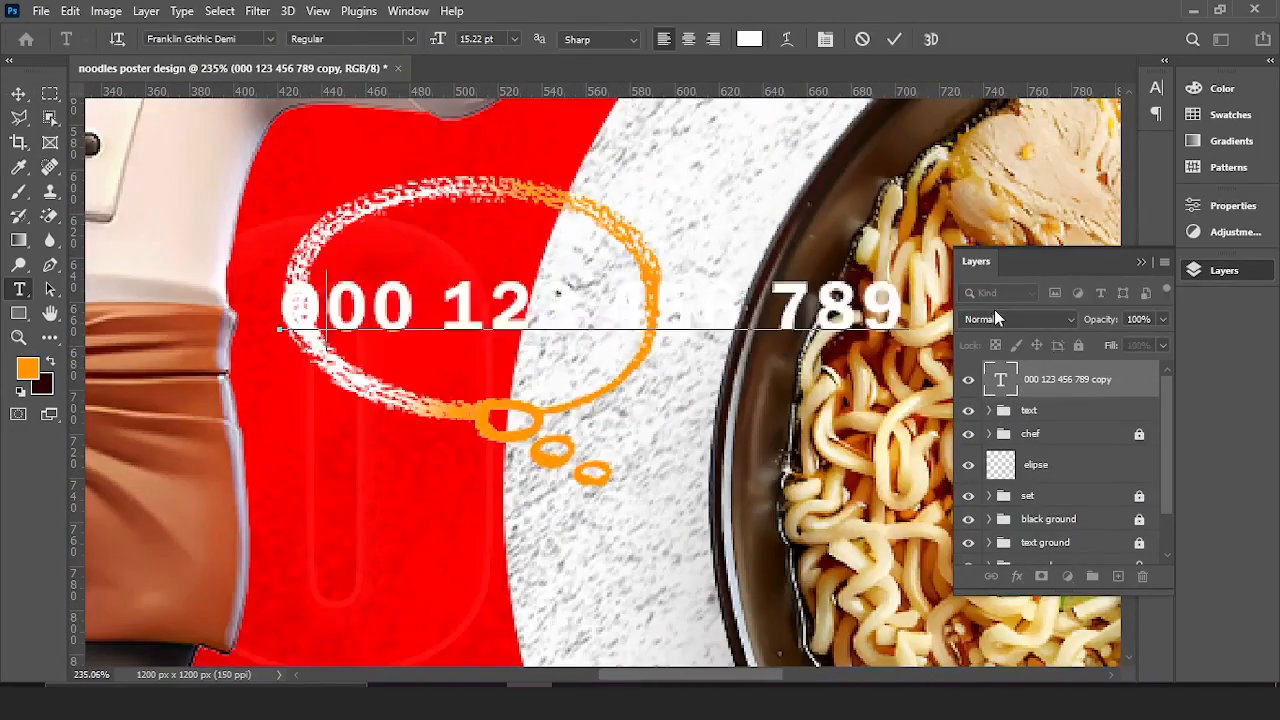
text(45%)
click(894, 39)
click(18, 93)
drag(348, 307, 458, 280)
click(1141, 262)
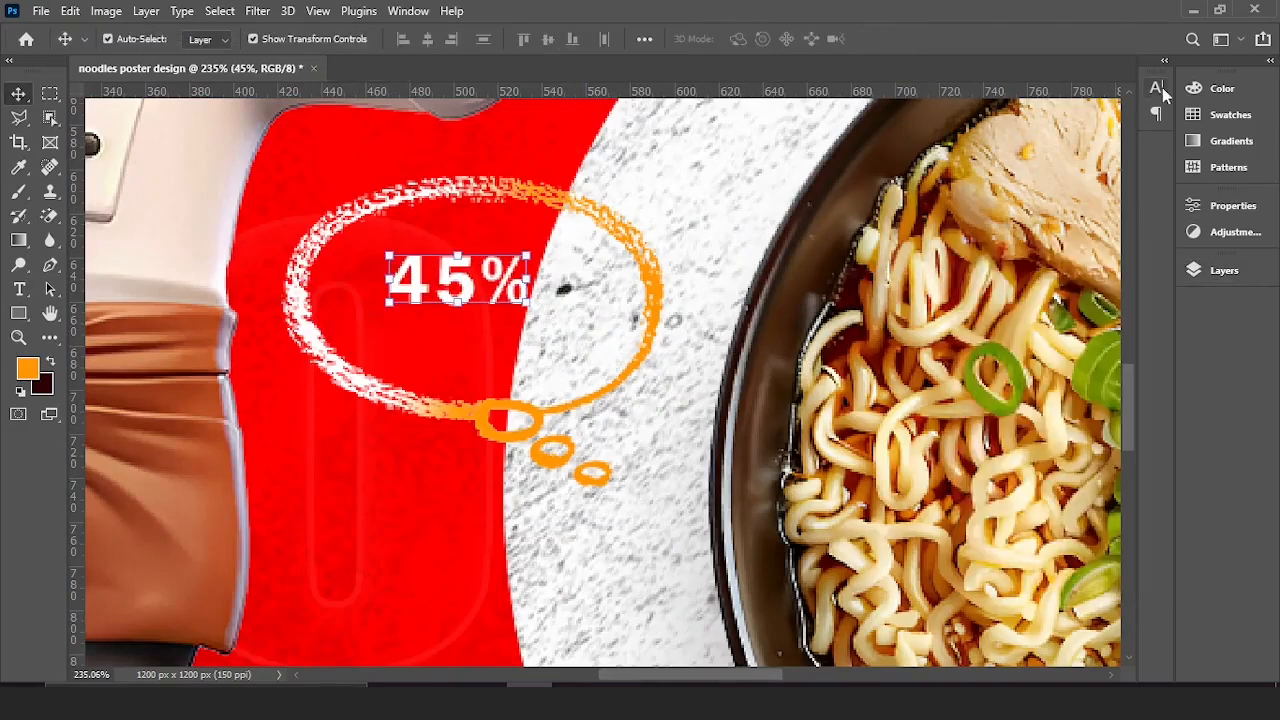
Set the 45% text to 20 pt in colour ffcc00 and position it inside the bubble
click(1156, 88)
click(948, 137)
text(20)
key(Return)
mouse_move(551, 387)
mouse_down()
mouse_move(520, 388)
mouse_move(535, 378)
mouse_up()
click(1106, 194)
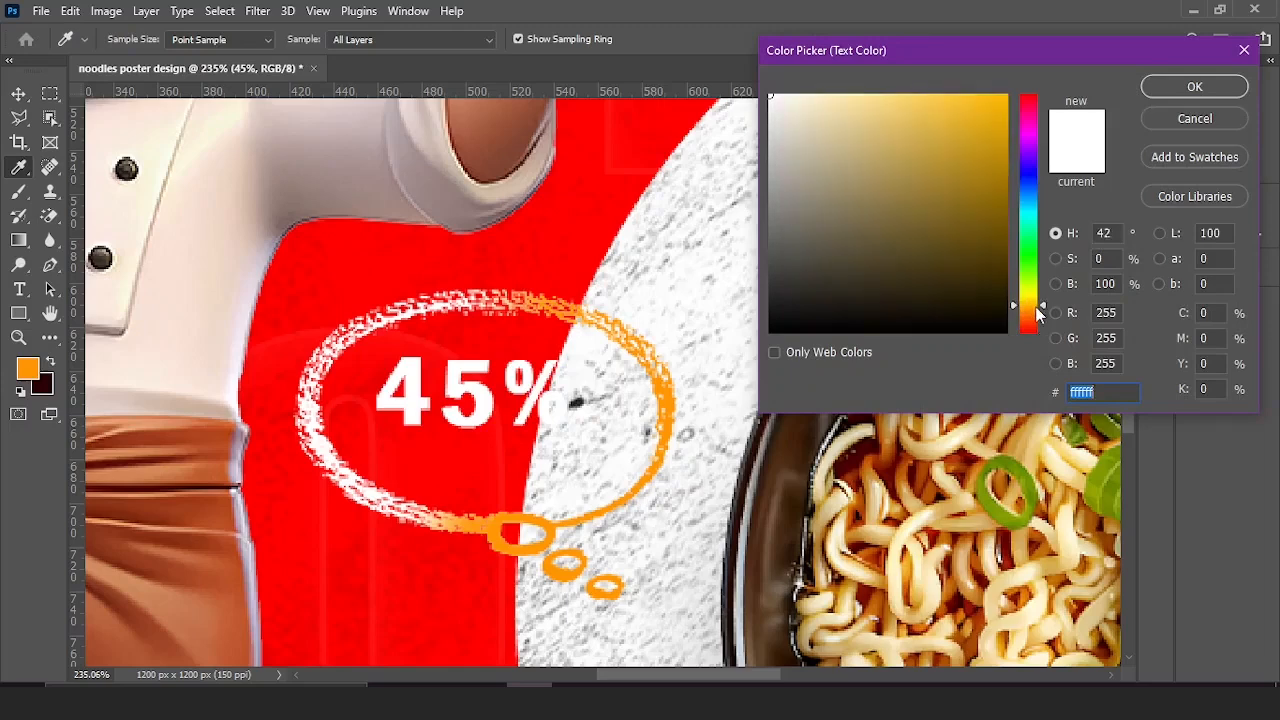
text(ffcc00)
key(Return)
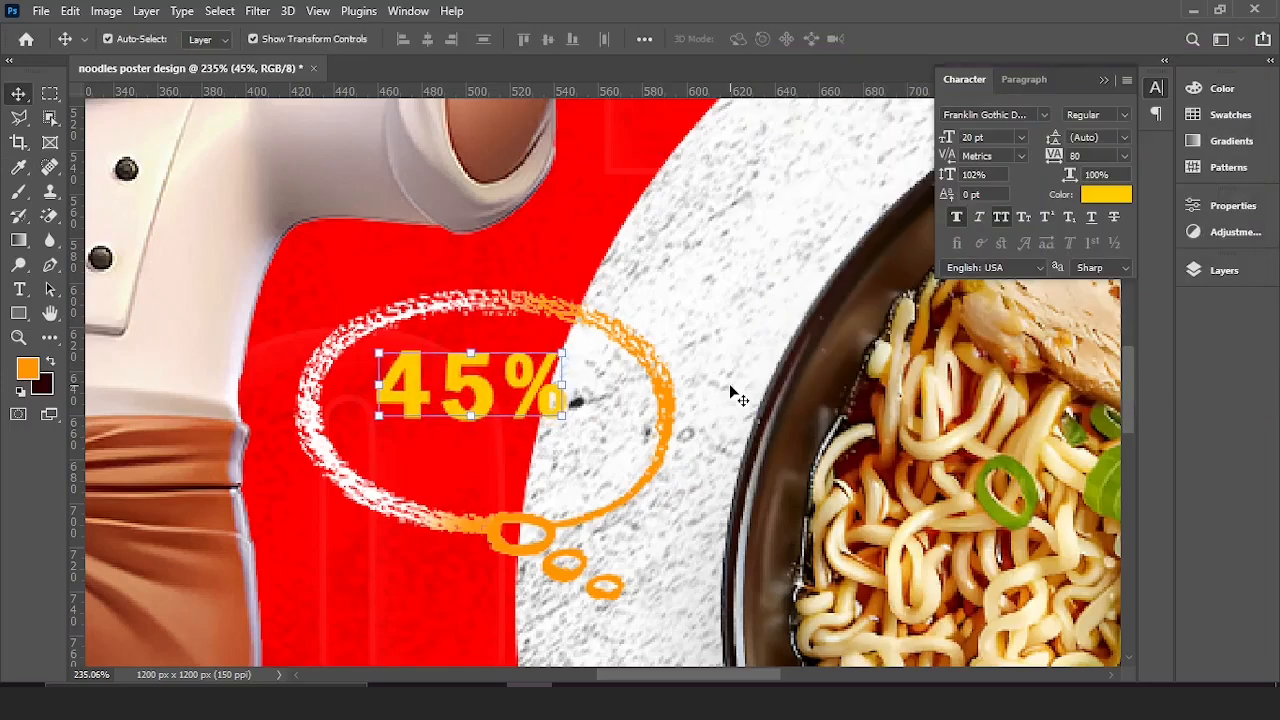
Duplicate the 45% text directly beneath itself and replace the copy's wording with "OFF"
drag(491, 441, 493, 470)
key(t)
drag(404, 468, 593, 465)
text(OFF)
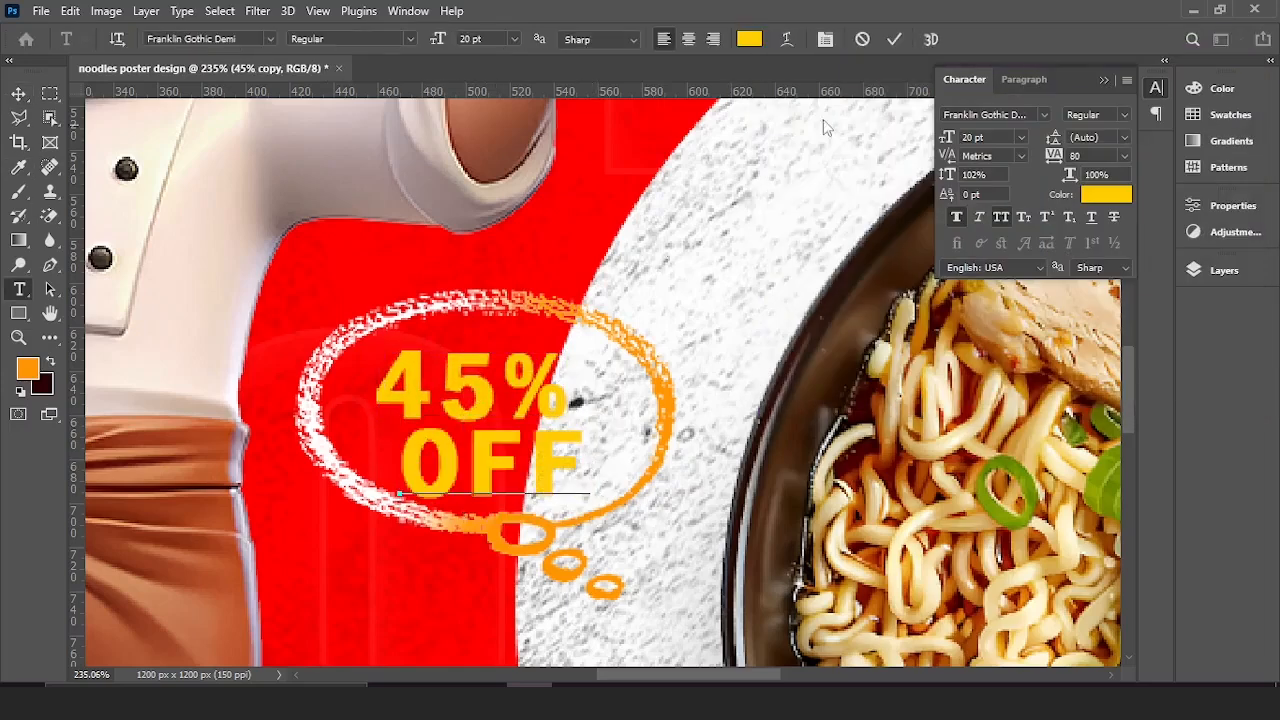
click(894, 39)
key(v)
Recolour the OFF text to ffffff, reduce it to 15 pt and nudge it closer beneath the 45% text
click(1106, 194)
text(ffffff)
key(Return)
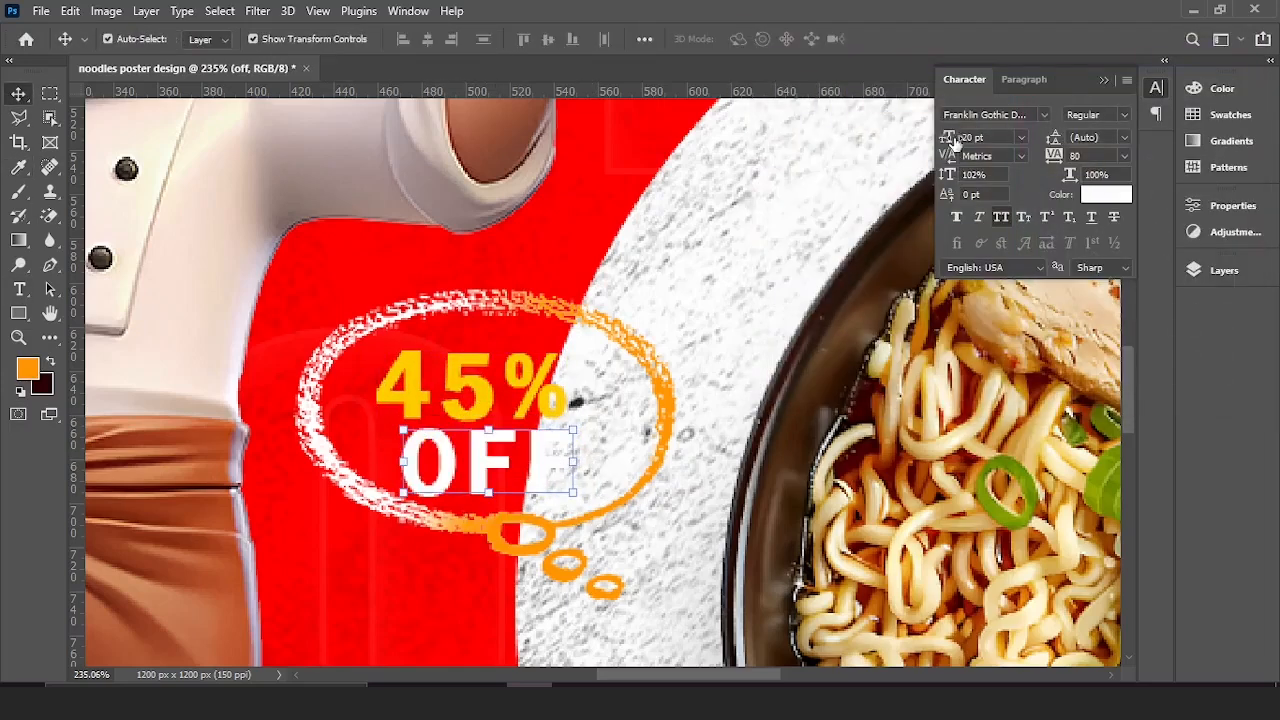
scroll(500, 440, up, 3)
key(Up)
key(Up)
key(Up)
key(Up)
key(Up)
key(Left)
key(Left)
key(Left)
key(Left)
Select the bubble with its 45% and OFF texts and nudge them together up and left toward the chef
drag(413, 190, 554, 535)
key(Up)
key(Up)
key(Up)
key(Up)
key(Up)
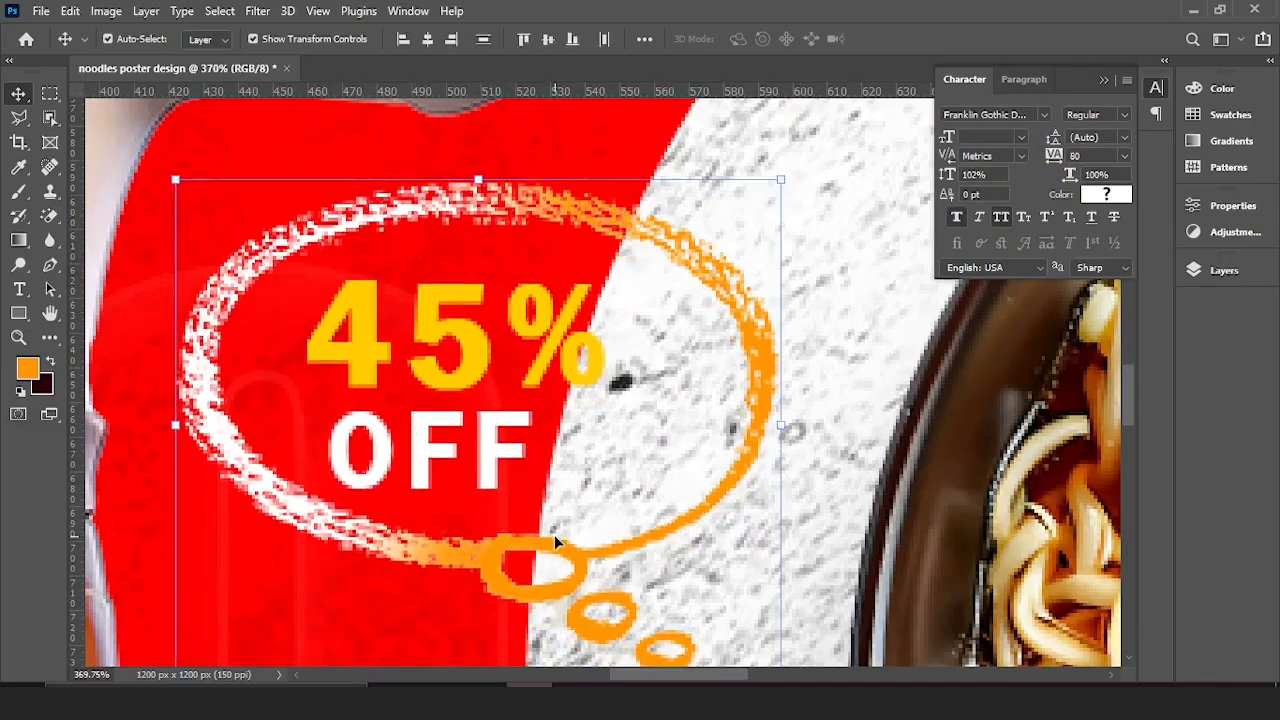
key(Left)
key(Left)
key(Left)
key(Left)
key(Left)
key(Left)
key(Left)
key(Up)
key(Up)
key(Up)
key(Left)
key(Left)
key(Left)
key(Left)
Nudge the OFF text to the right so it sits centred under the 45% text
click(461, 438)
key(Right)
key(Right)
key(Right)
key(Right)
key(Right)
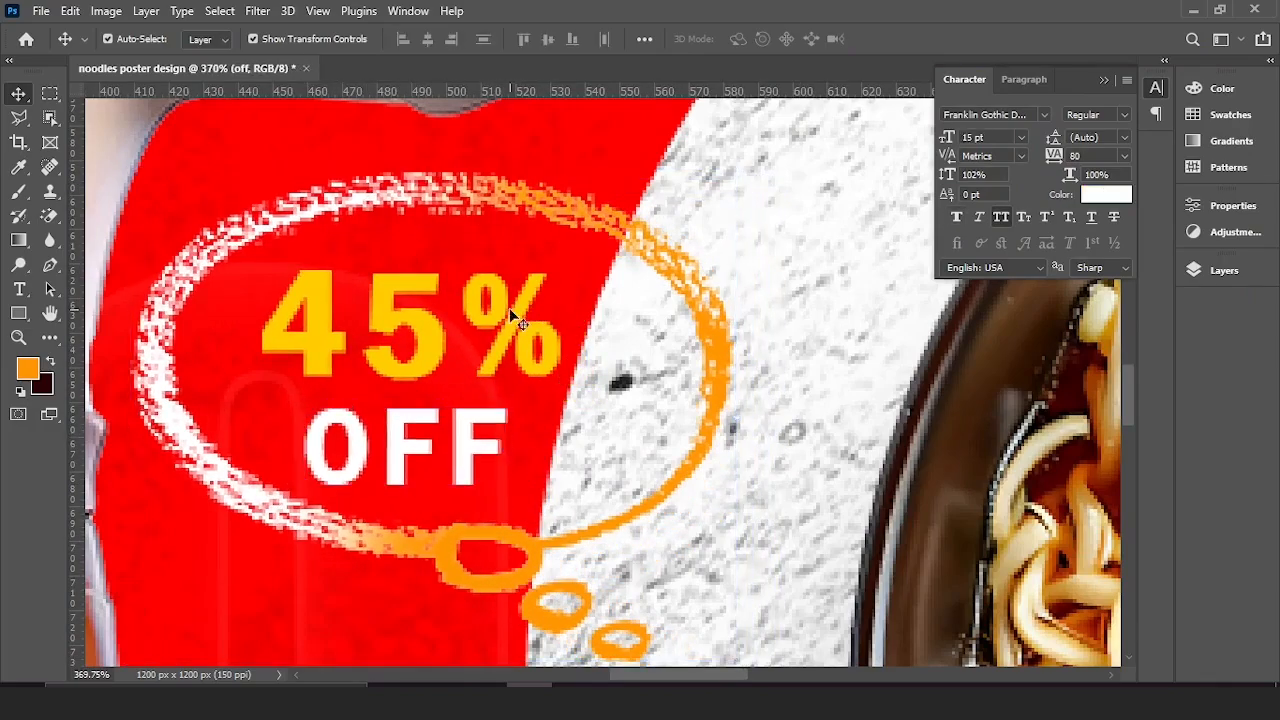
click(509, 308)
scroll(505, 427, down, 10)
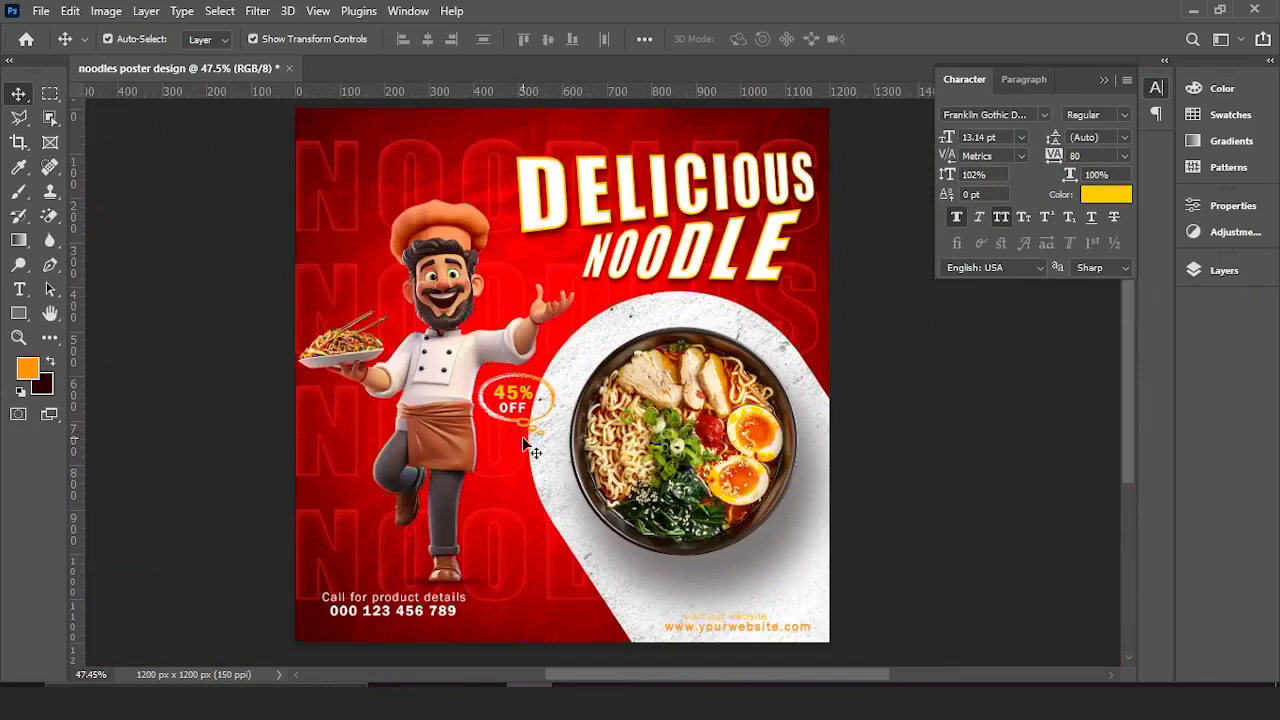
Move the elipse layer just below the 45% text layer and group it with both offer texts as "off"
scroll(546, 418, down, 1)
click(1105, 79)
click(1223, 270)
click(1085, 383)
shift+click(1081, 420)
click(1073, 502)
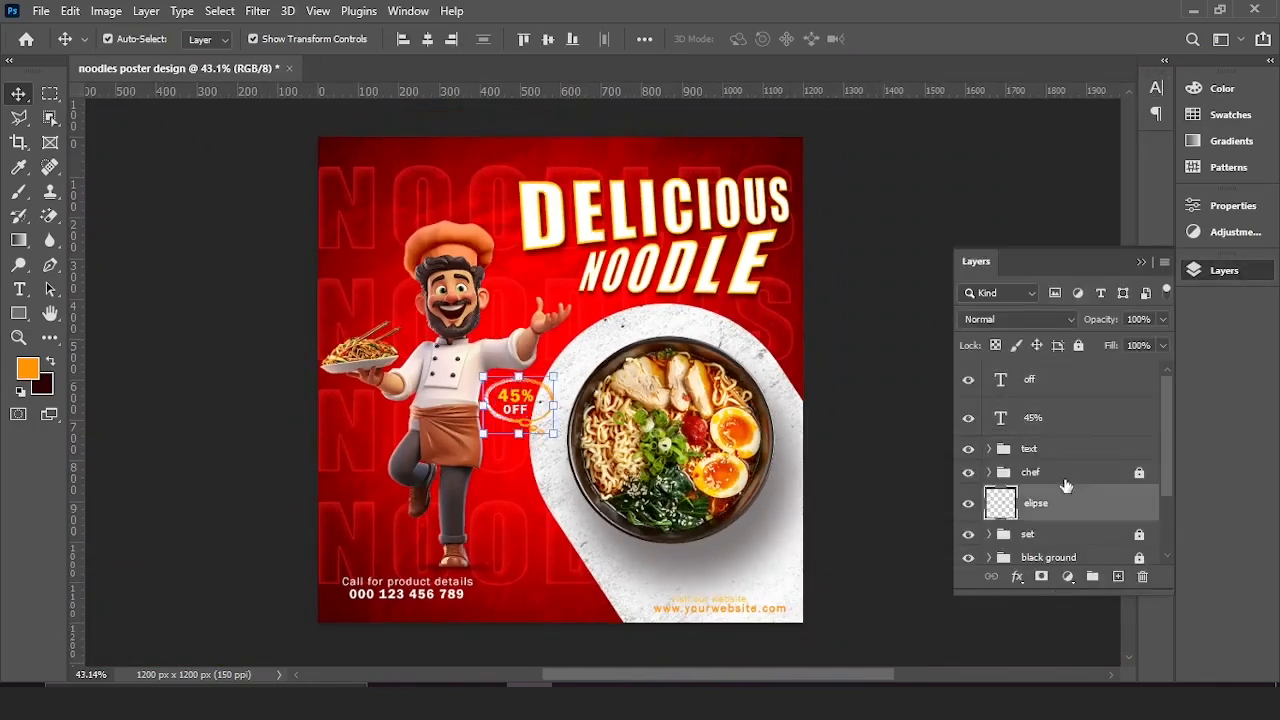
click(1065, 474)
click(1062, 501)
double_click(1061, 504)
click(912, 228)
drag(1060, 505, 1062, 433)
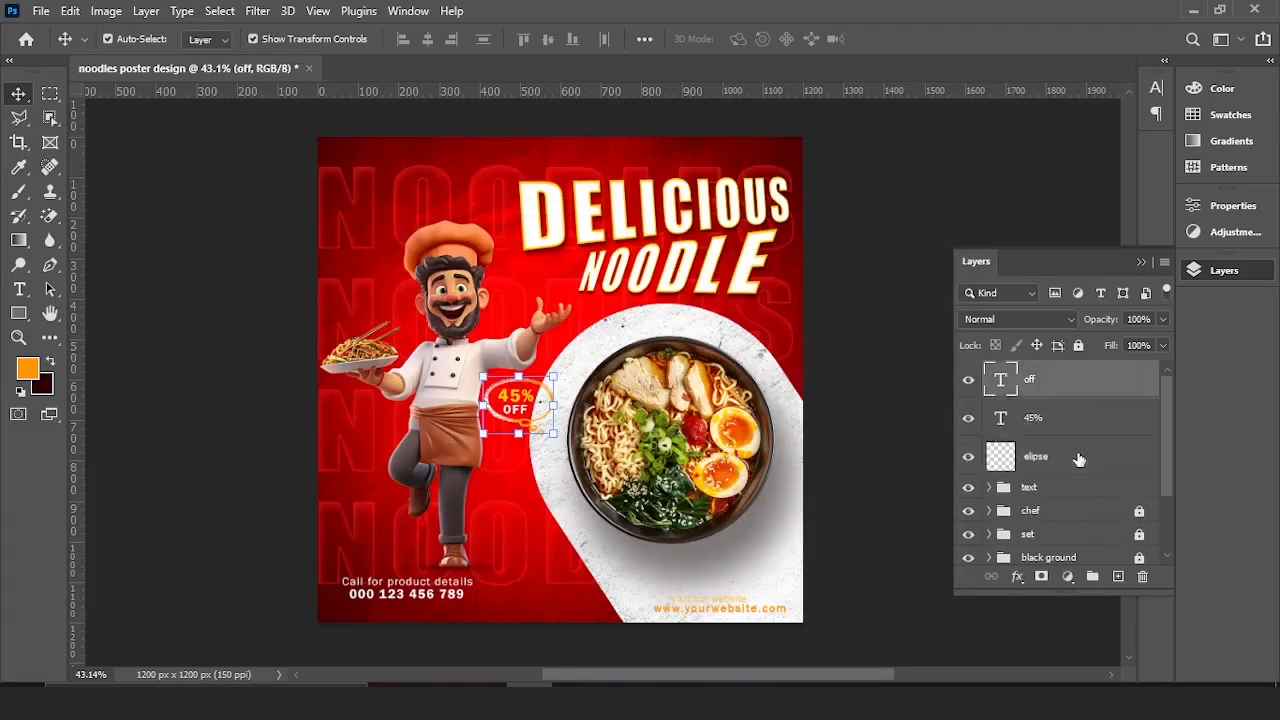
key(ctrl+g)
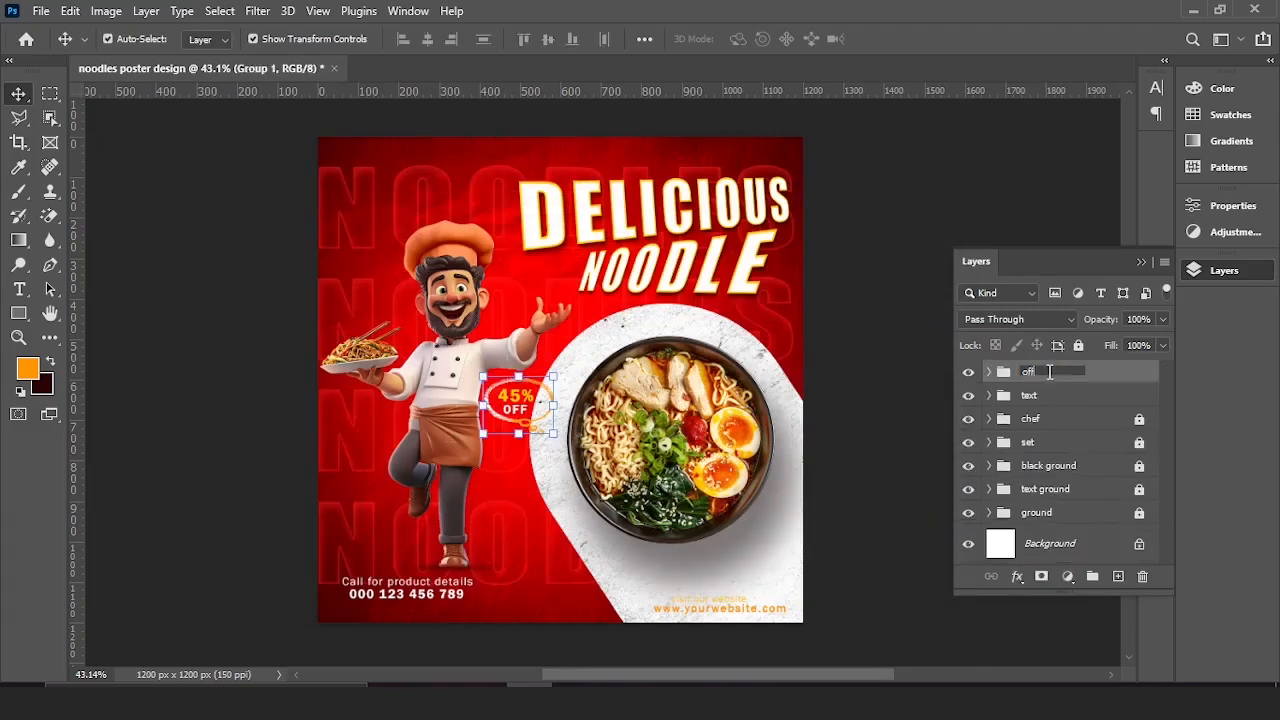
Bring the social-media icons image into the poster, move it to the upper area and scale it down
scroll(602, 445, down, 1)
click(438, 696)
drag(925, 158, 462, 287)
drag(557, 307, 532, 194)
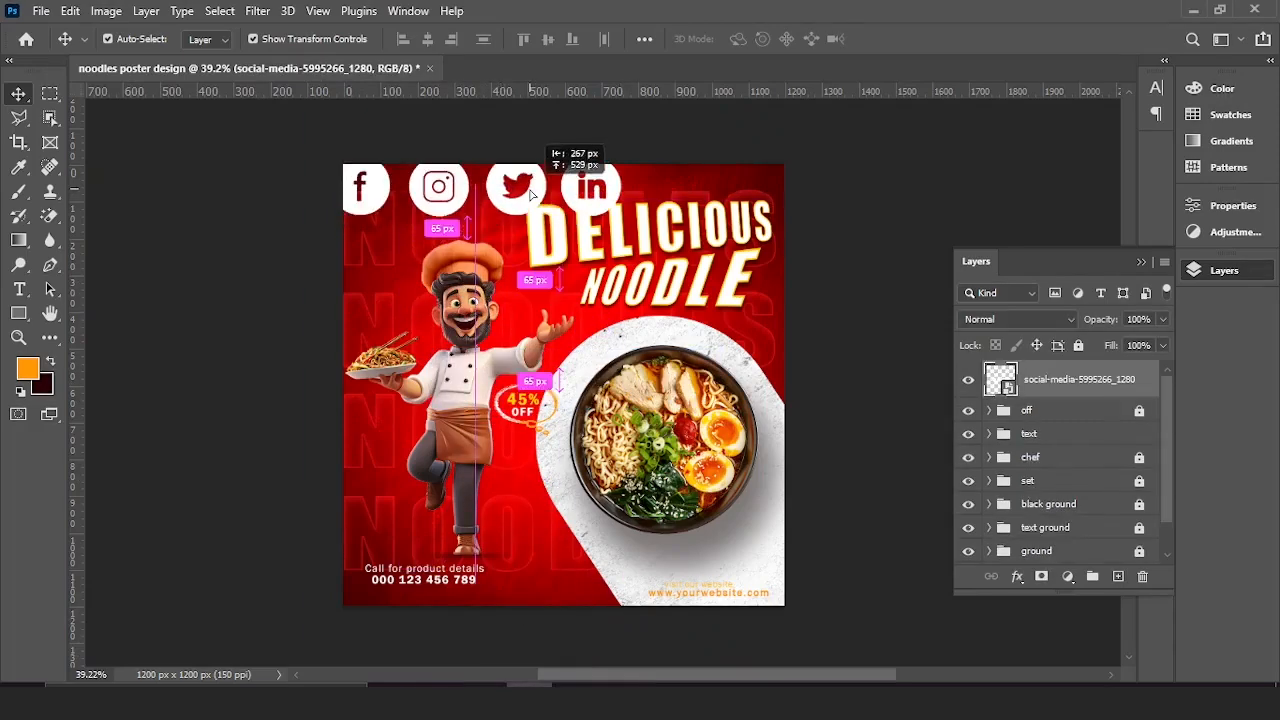
key(ctrl+t)
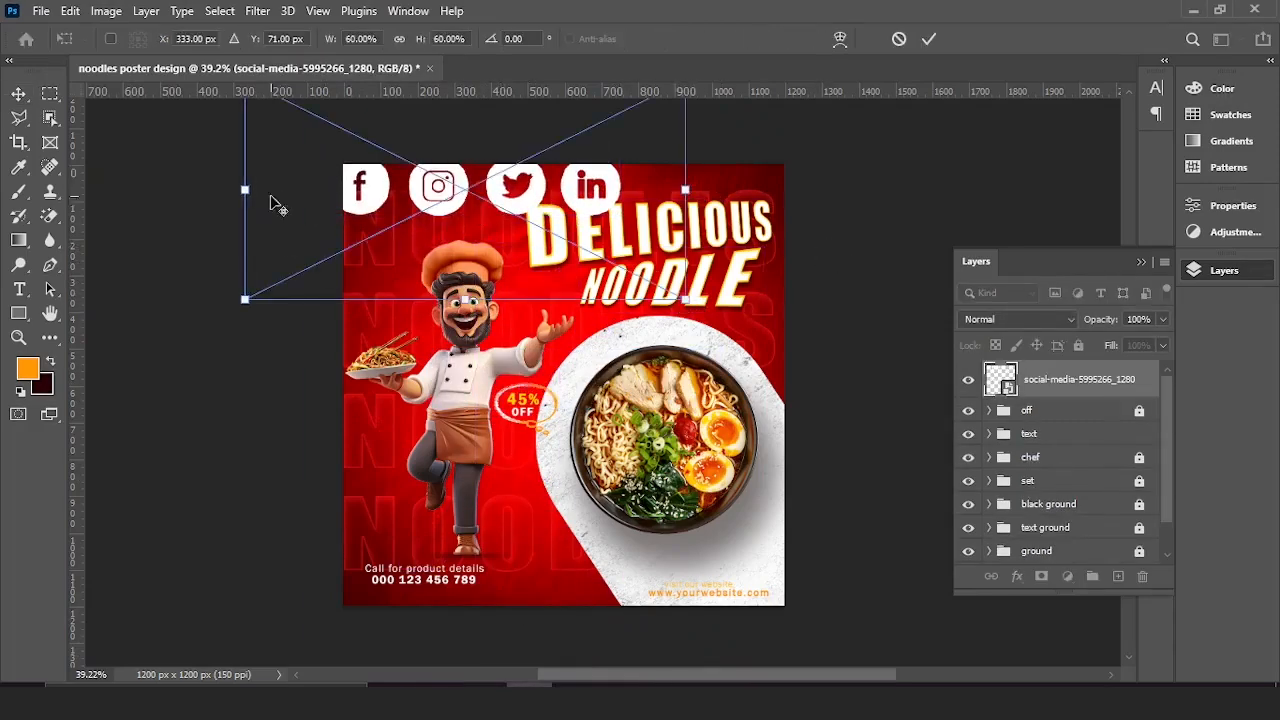
drag(245, 190, 415, 190)
scroll(465, 280, up, 1)
click(929, 39)
Shrink the social-media icons further and move them to the poster's upper-right corner above the DELICIOUS heading
scroll(615, 372, up, 2)
drag(811, 302, 571, 386)
scroll(571, 386, up, 4)
drag(391, 371, 900, 352)
drag(552, 356, 402, 437)
drag(402, 437, 540, 437)
drag(814, 436, 648, 470)
drag(794, 447, 741, 433)
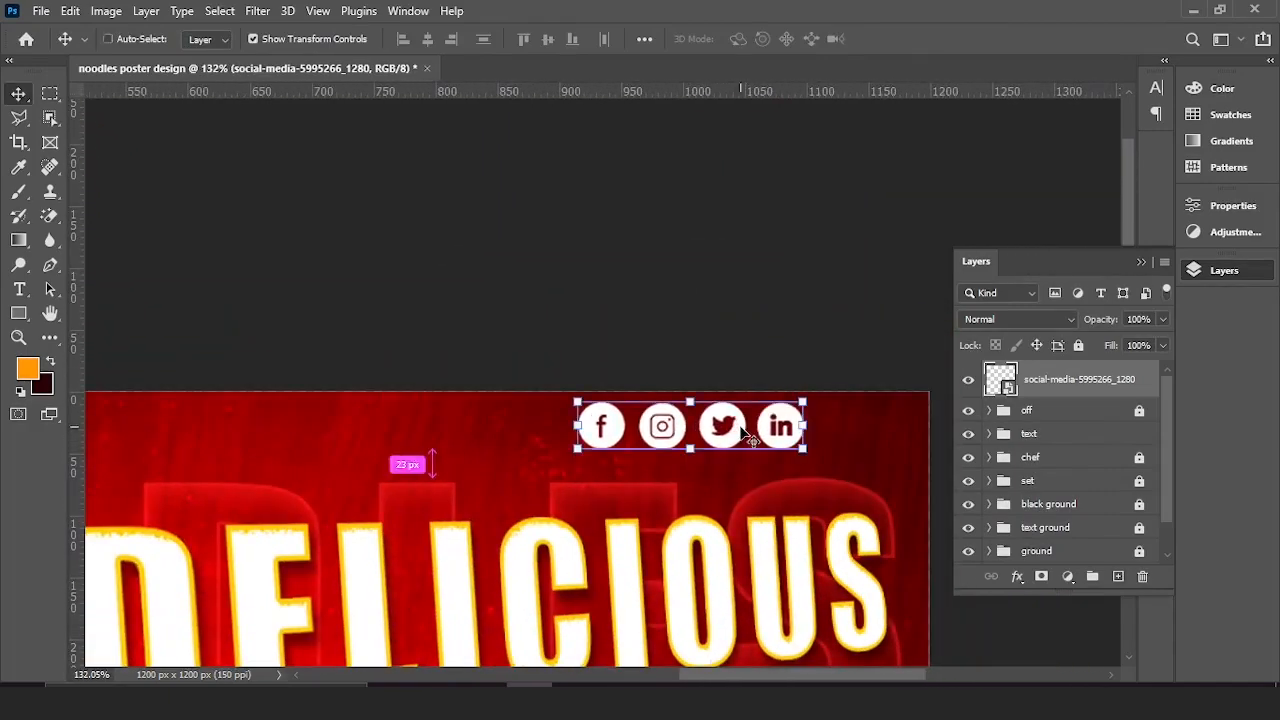
Scale the social-media icons to about 13% and fine-tune their position above the end of the DELICIOUS heading
key(ctrl+t)
drag(513, 343, 601, 387)
drag(799, 445, 802, 459)
drag(607, 405, 534, 374)
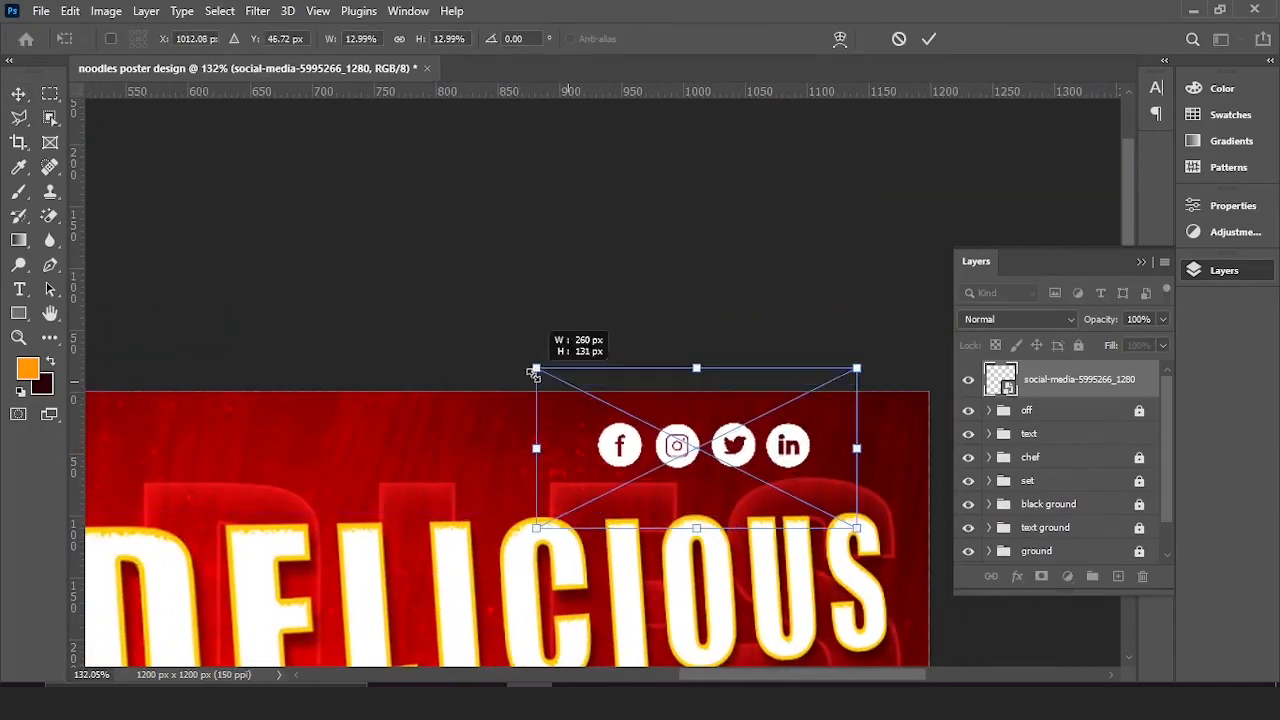
drag(650, 425, 745, 301)
click(929, 40)
click(645, 310)
scroll(609, 391, down, 6)
scroll(634, 434, up, 3)
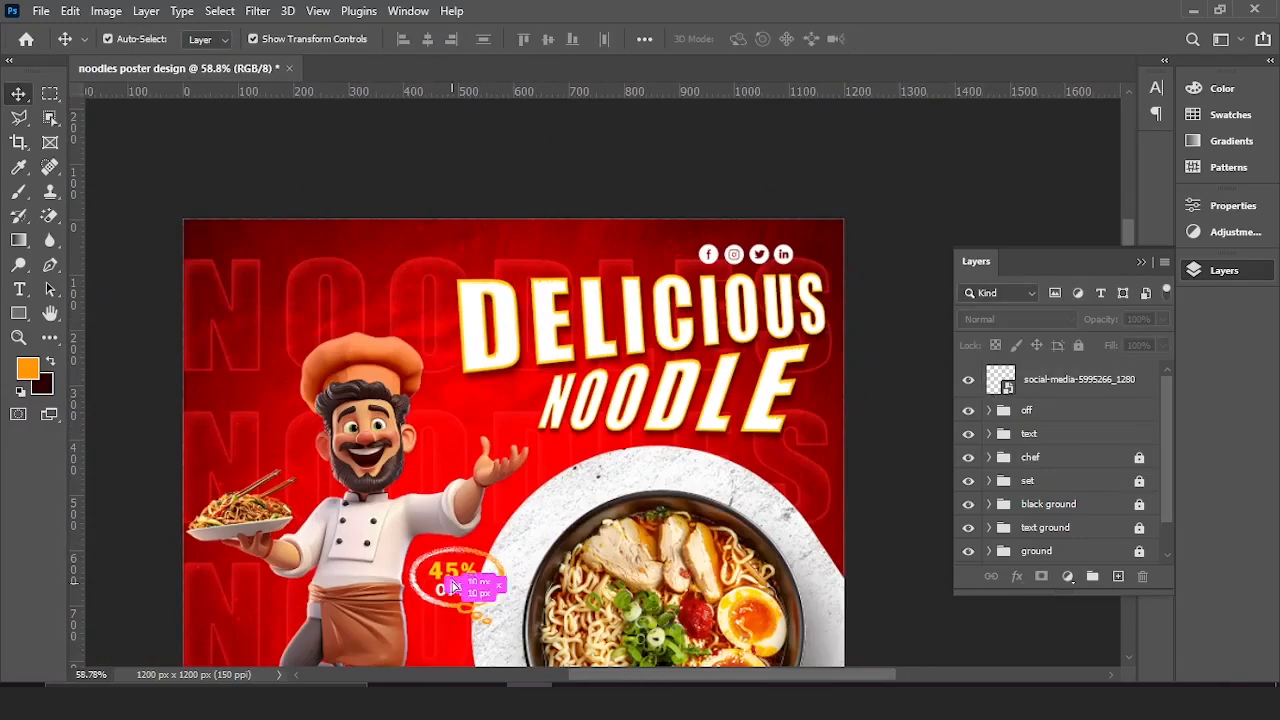
Duplicate the OFF text above the social-media icons, move the copy's layer to the top of the stack and lock the off group
drag(453, 586, 727, 222)
drag(1066, 443, 1064, 366)
click(989, 449)
click(1040, 450)
click(1078, 345)
Replace the copied OFF text's wording above the social-media icons with "FOLLOW US NOW"
scroll(741, 186, up, 9)
key(t)
drag(526, 380, 692, 380)
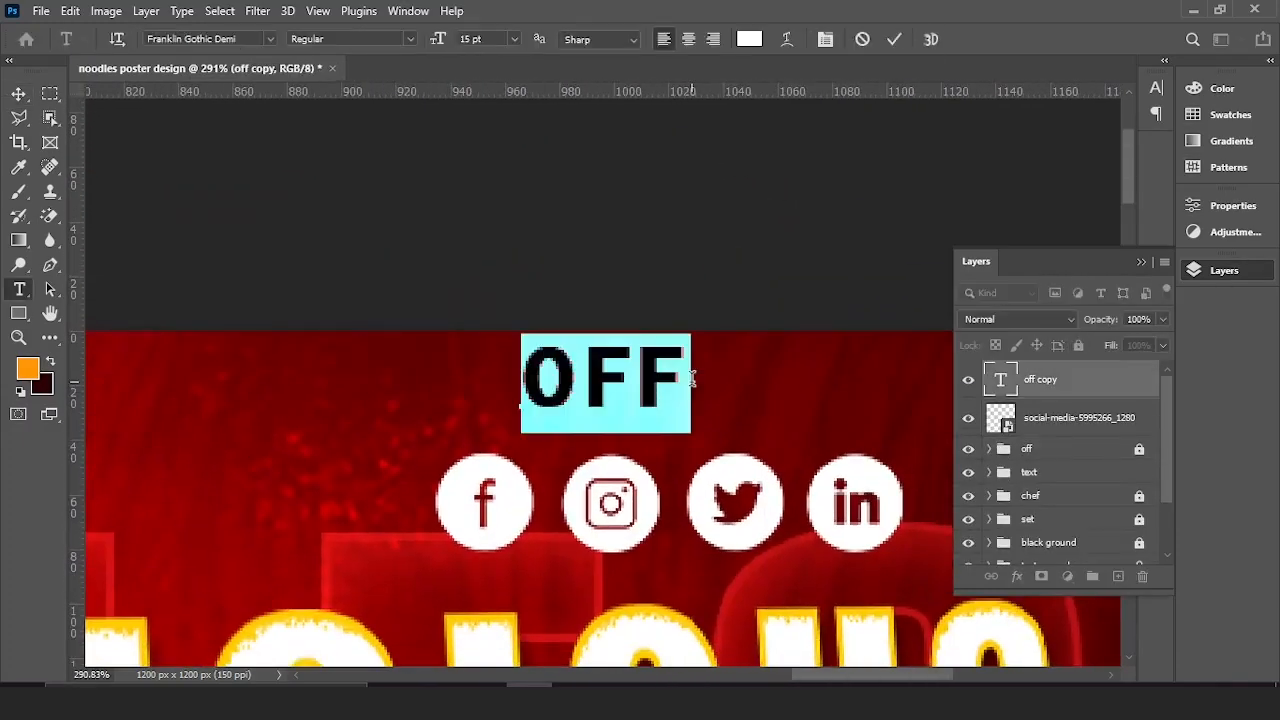
click(894, 39)
key(v)
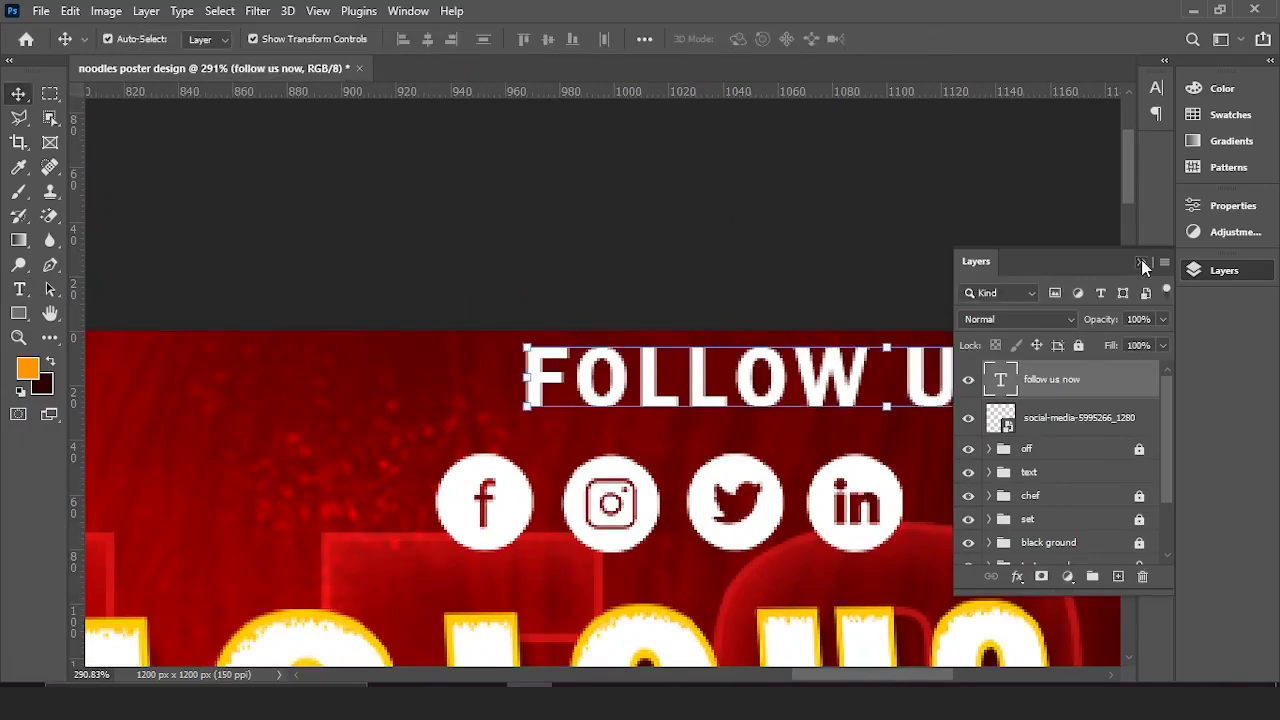